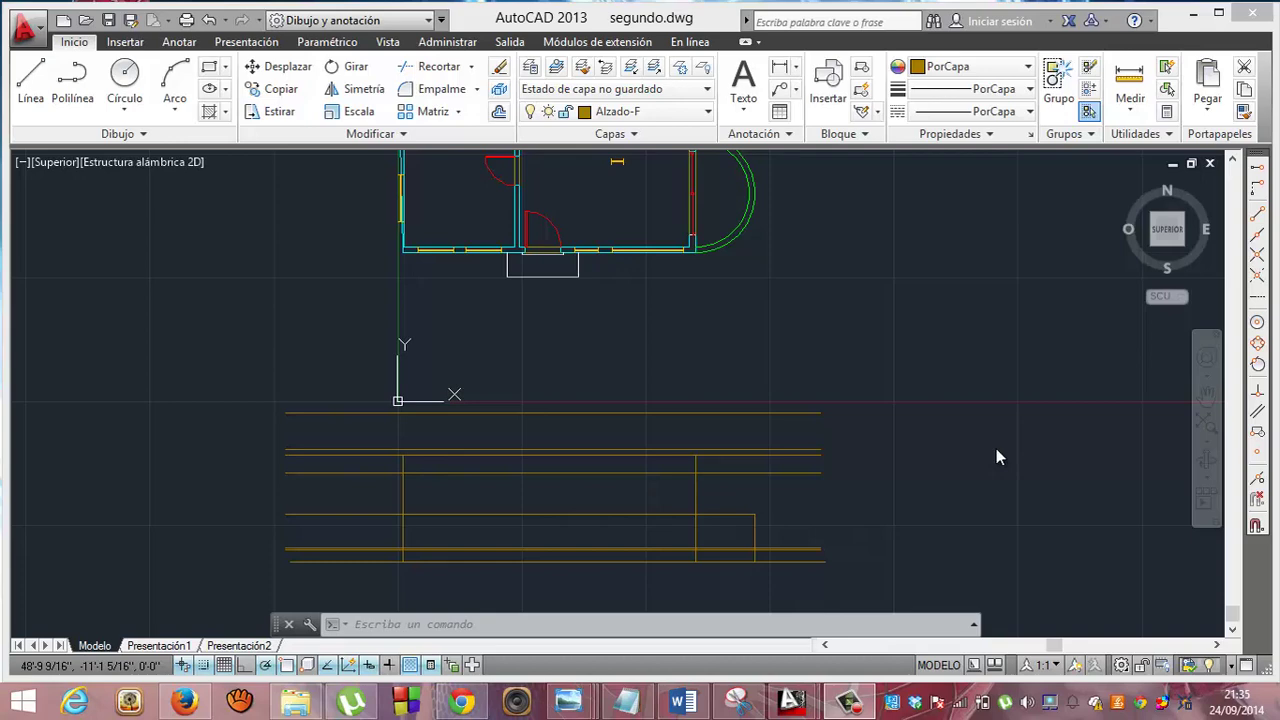
# Thaw the Tejado layer so the blue roof outline shows over the floor plan.
pyautogui.click(1232, 161)
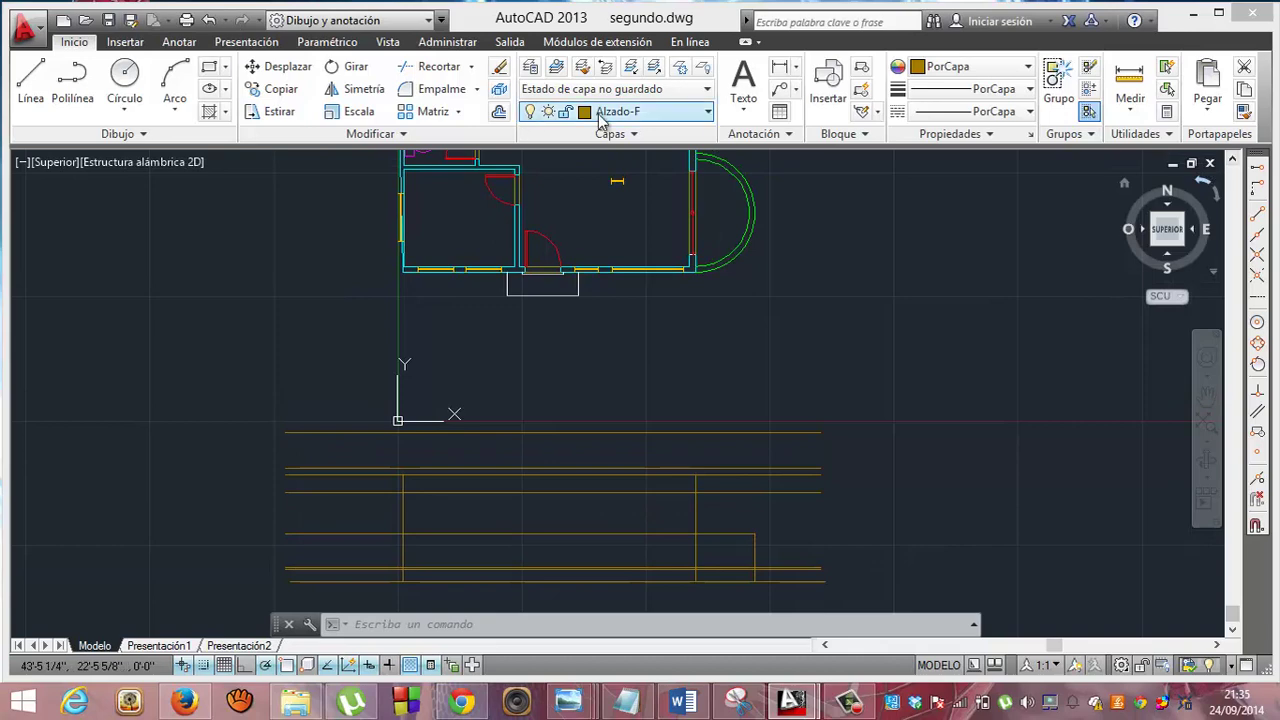
pyautogui.click(676, 113)
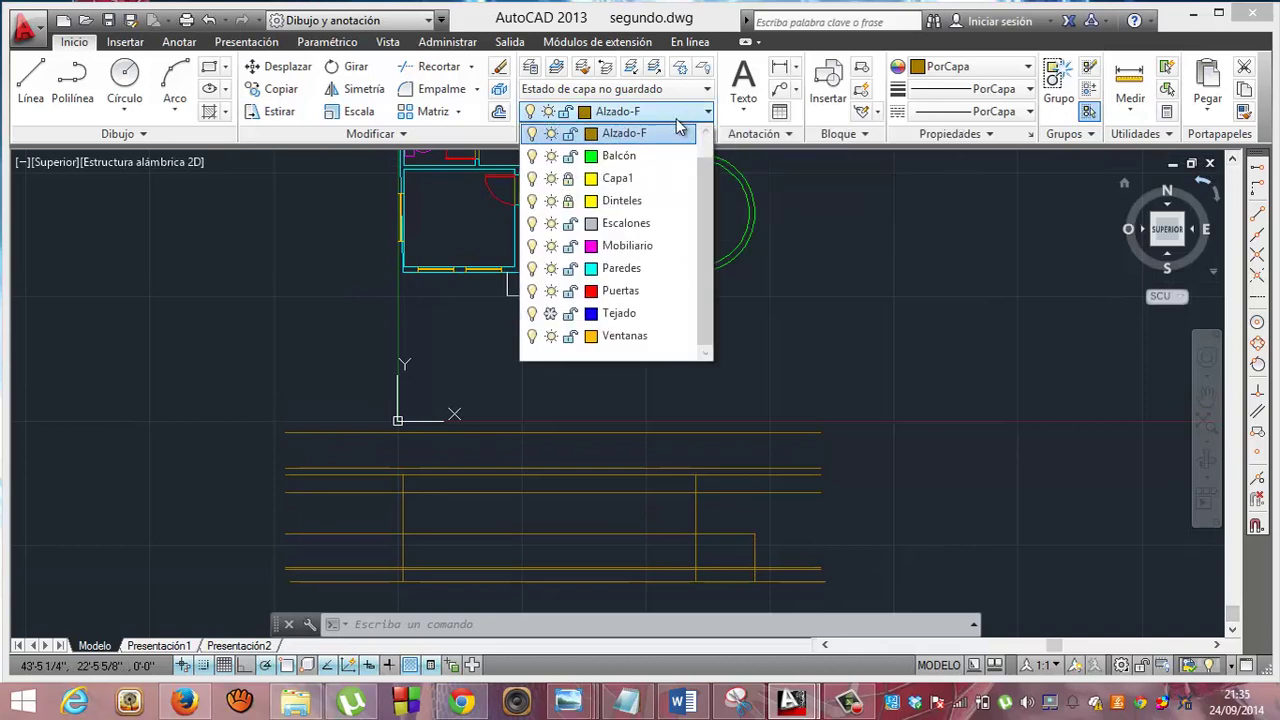
pyautogui.click(551, 317)
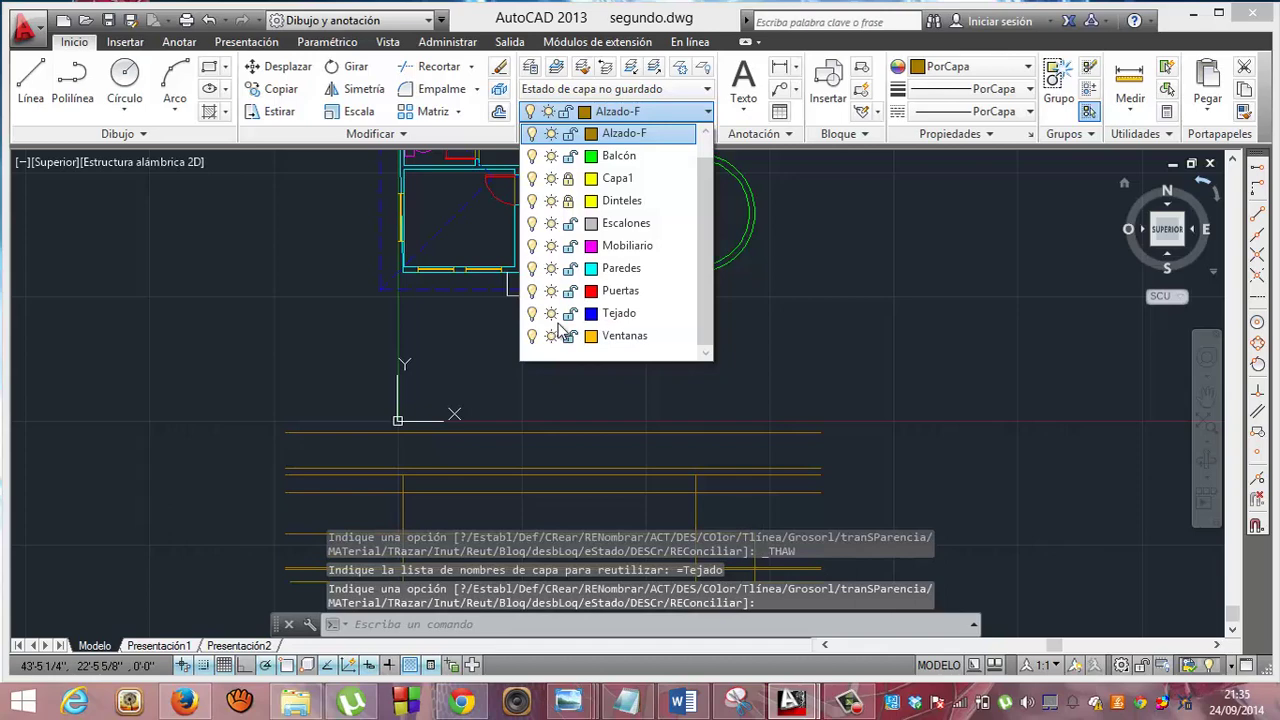
pyautogui.click(502, 359)
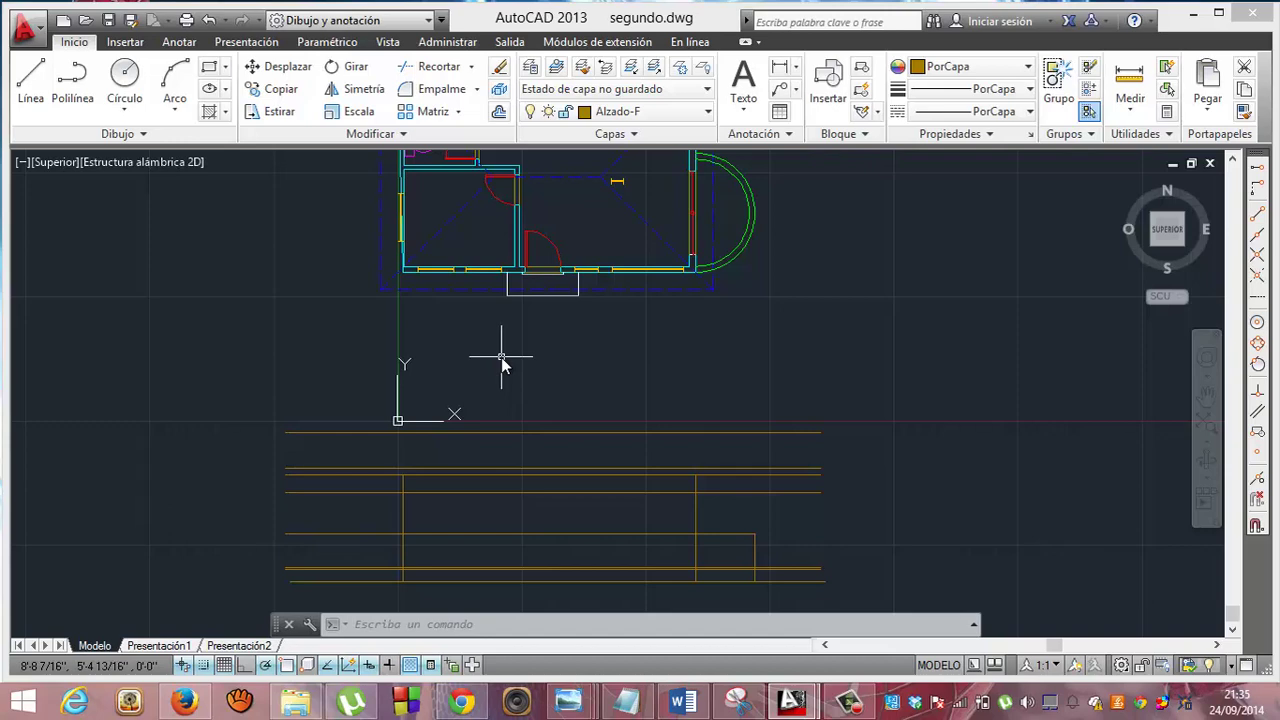
pyautogui.click(28, 72)
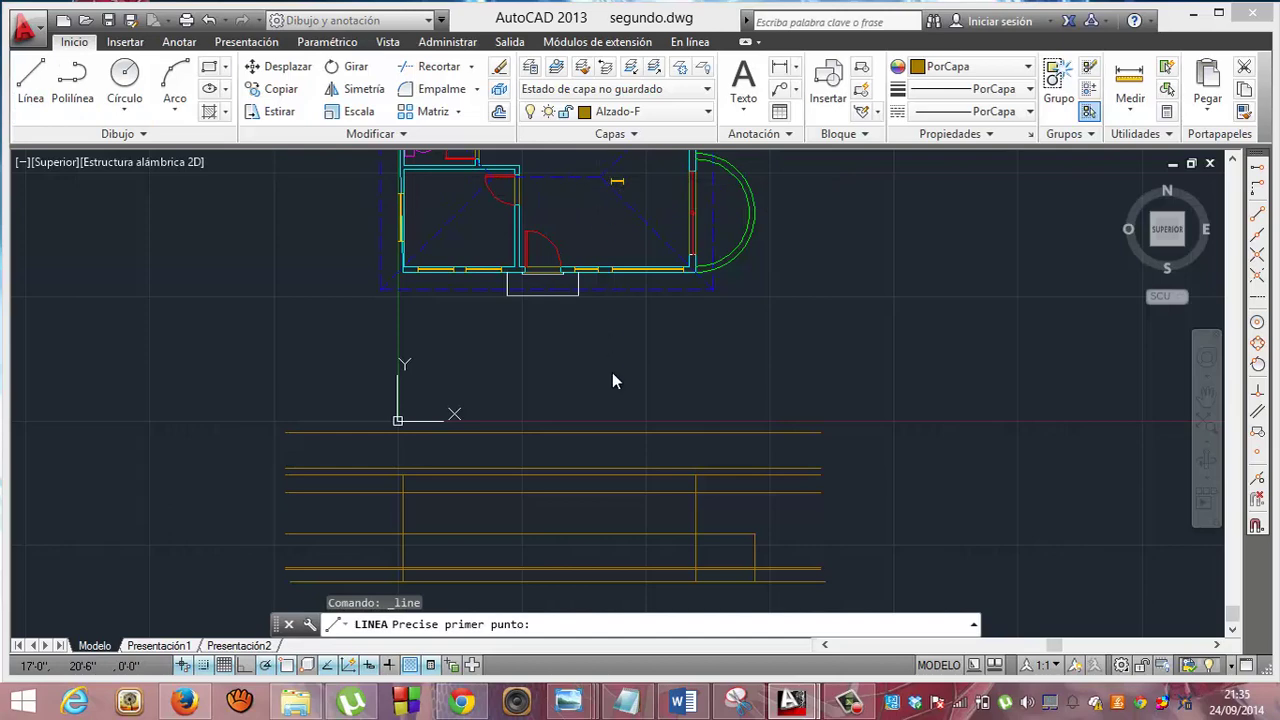
pyautogui.click(600, 177)
pyautogui.moveTo(682, 702)
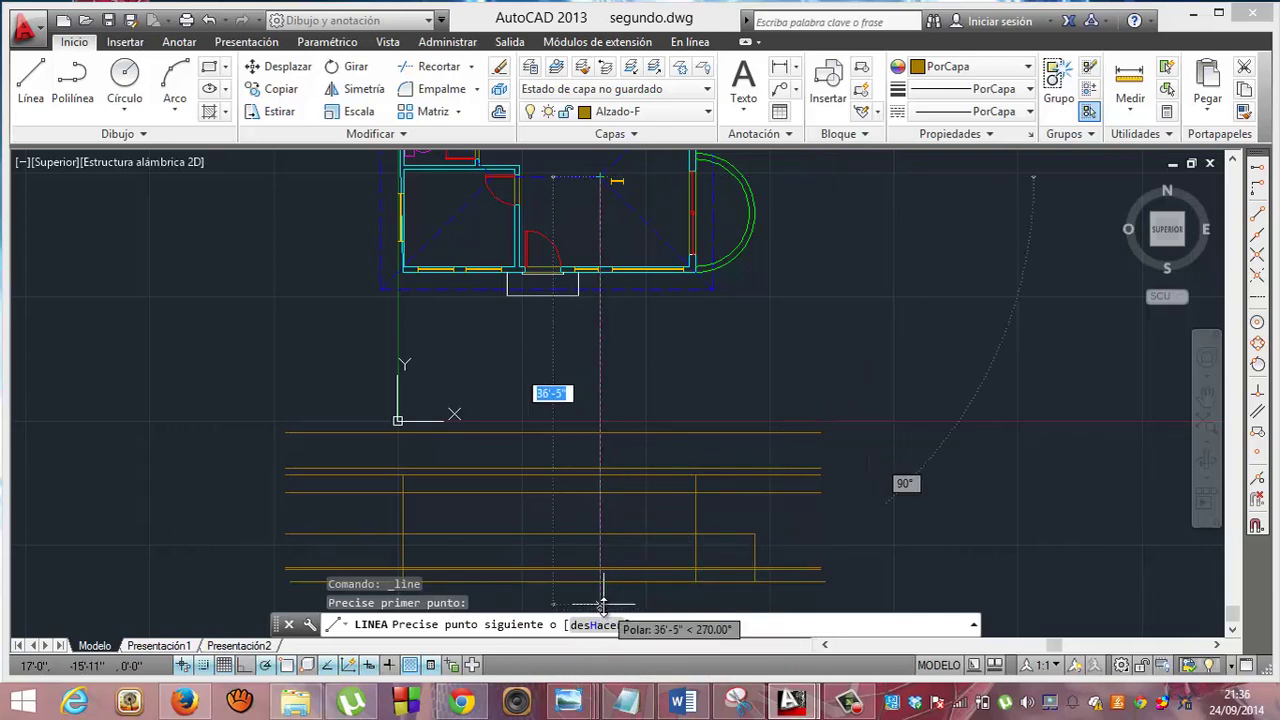
pyautogui.write('36')
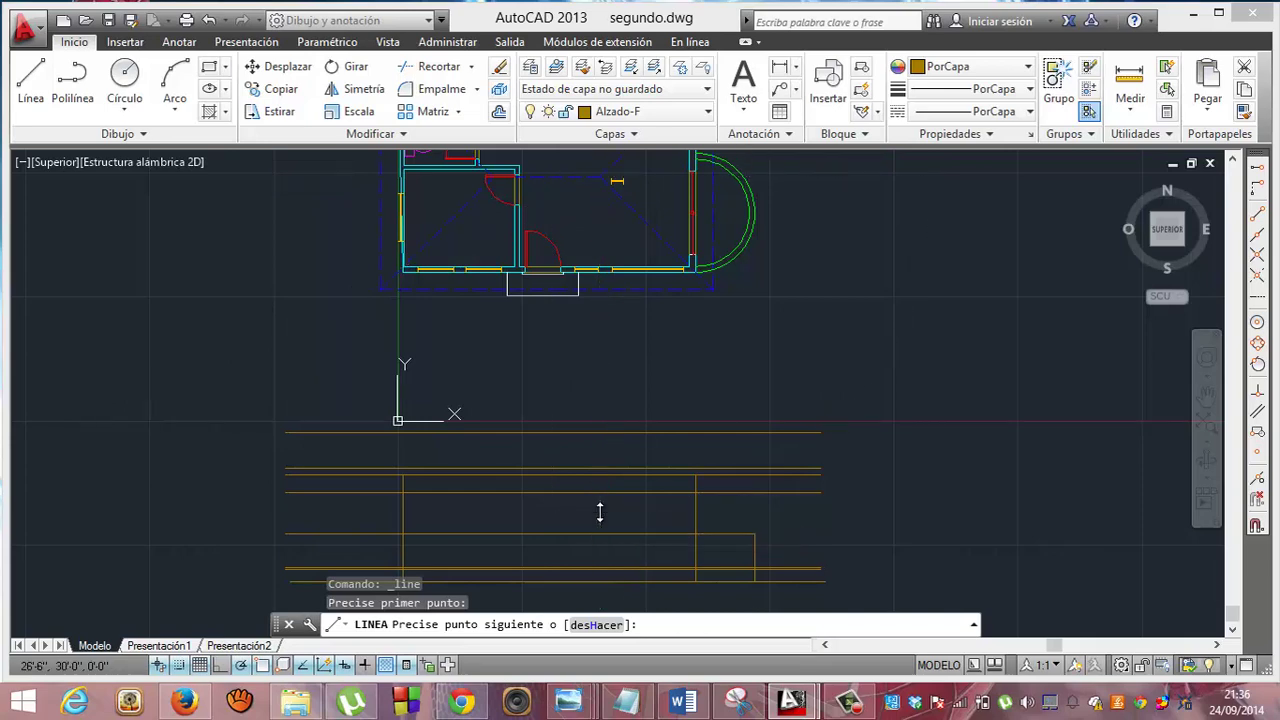
pyautogui.click(600, 510)
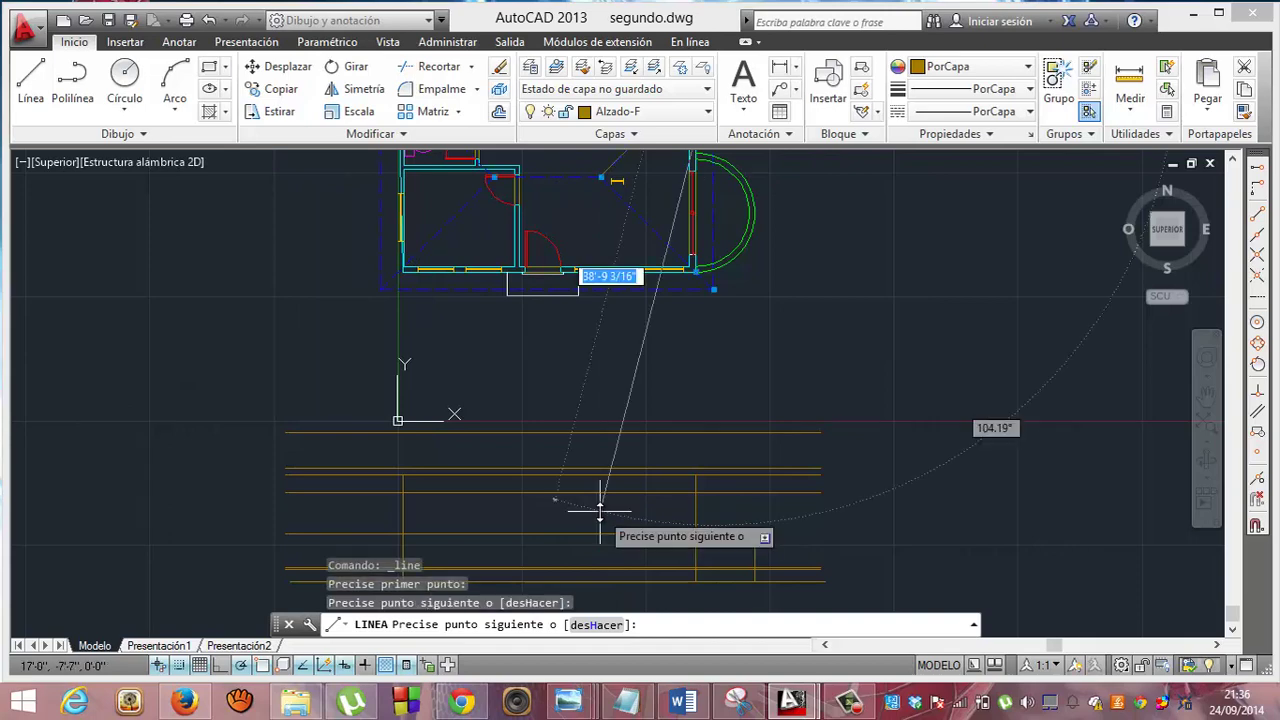
pyautogui.click(778, 517)
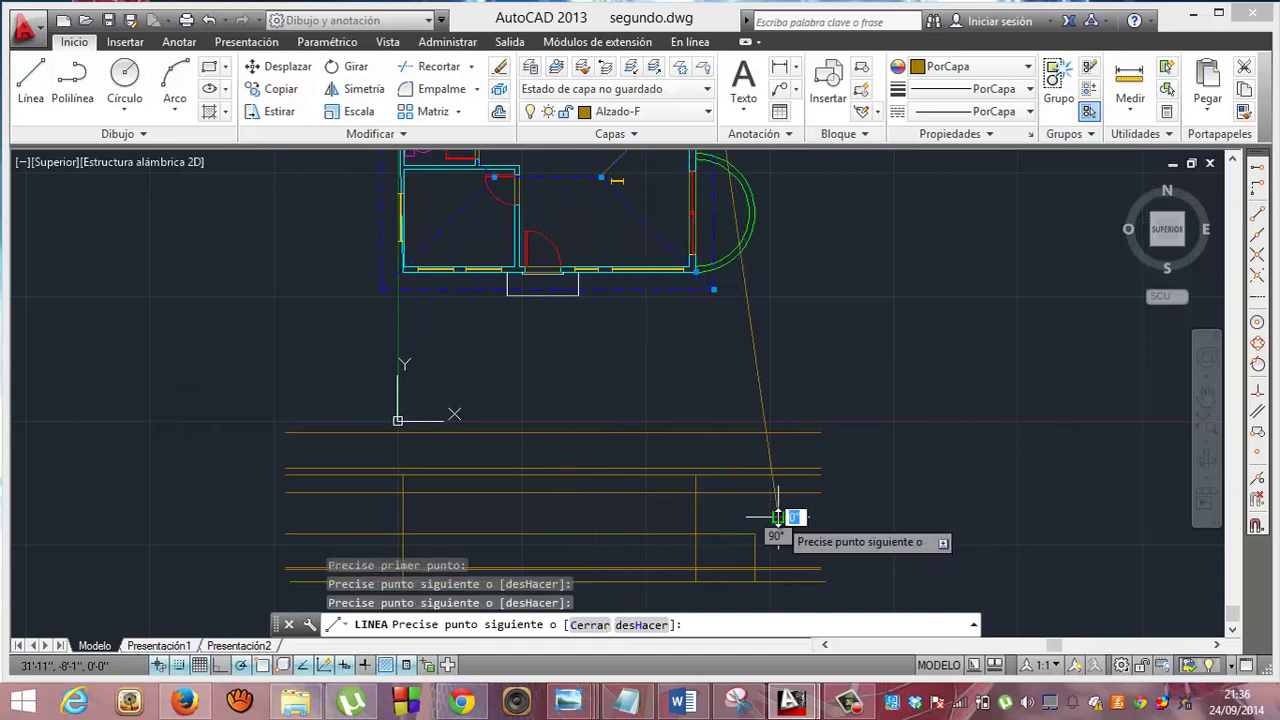
pyautogui.press('Escape')
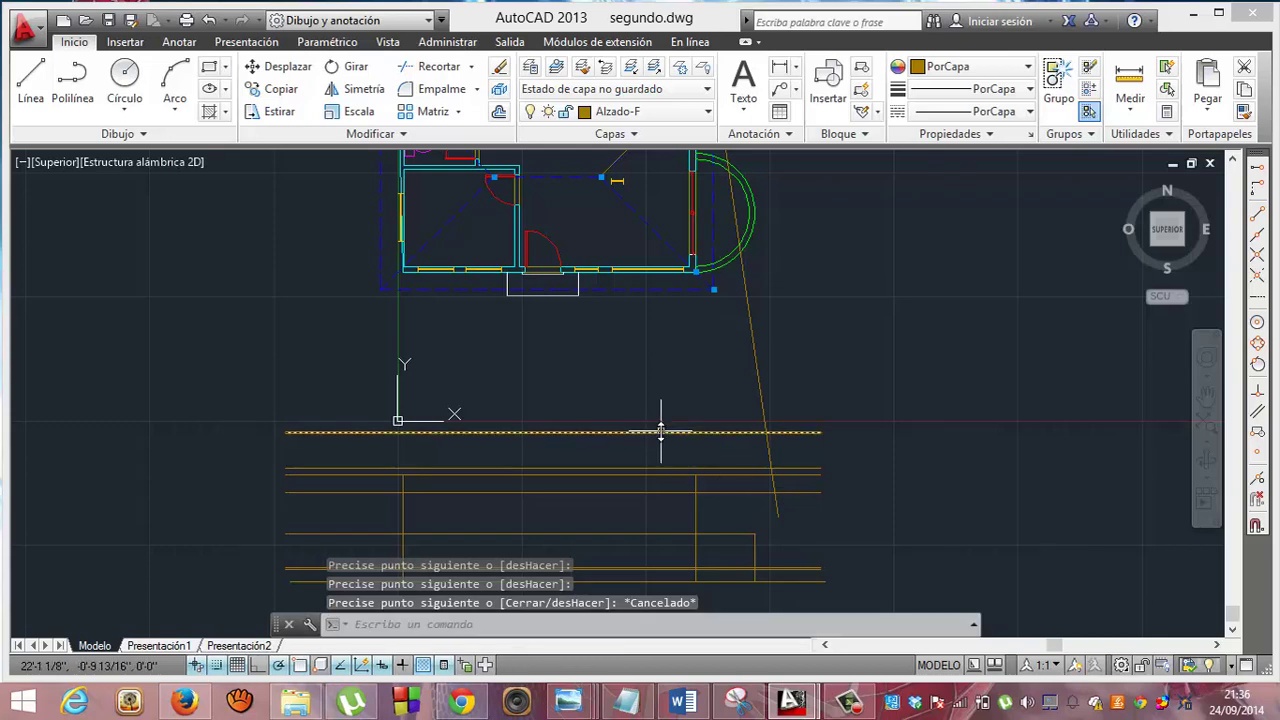
pyautogui.hotkey('ctrl', 'z')
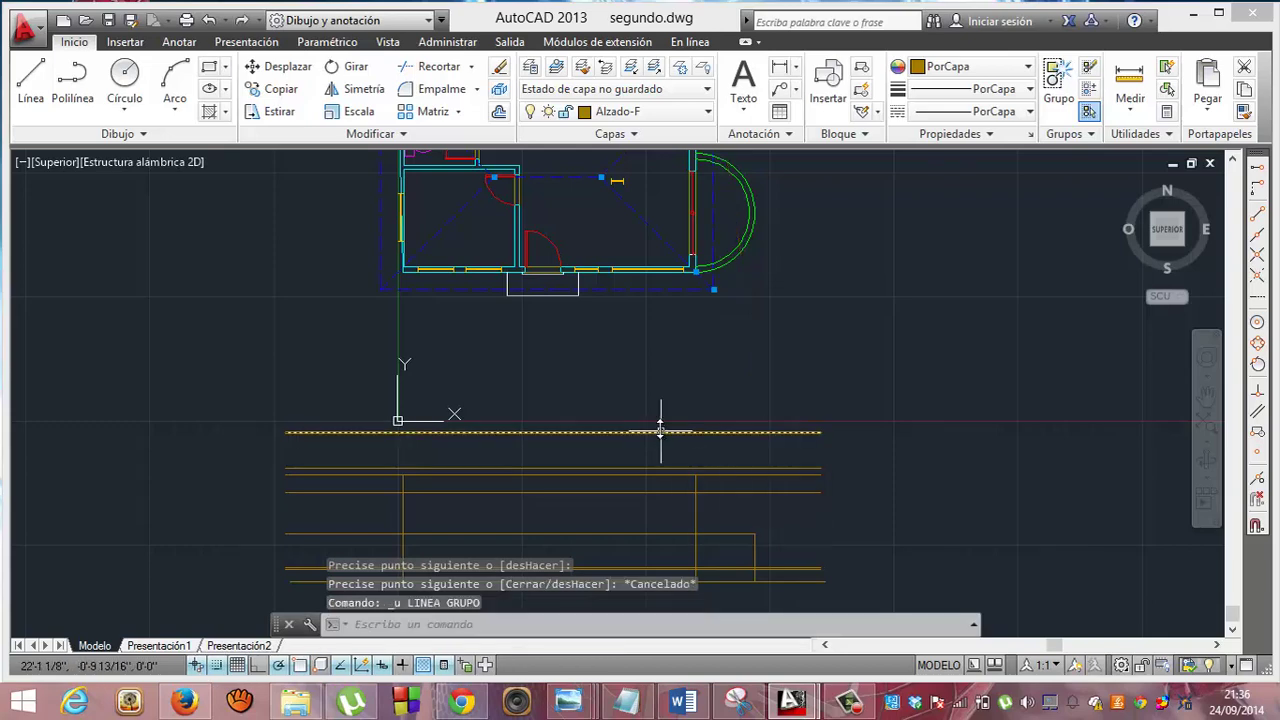
# Draw two vertical lines from inner roof-outline corners down into the elevation area.
pyautogui.click(30, 80)
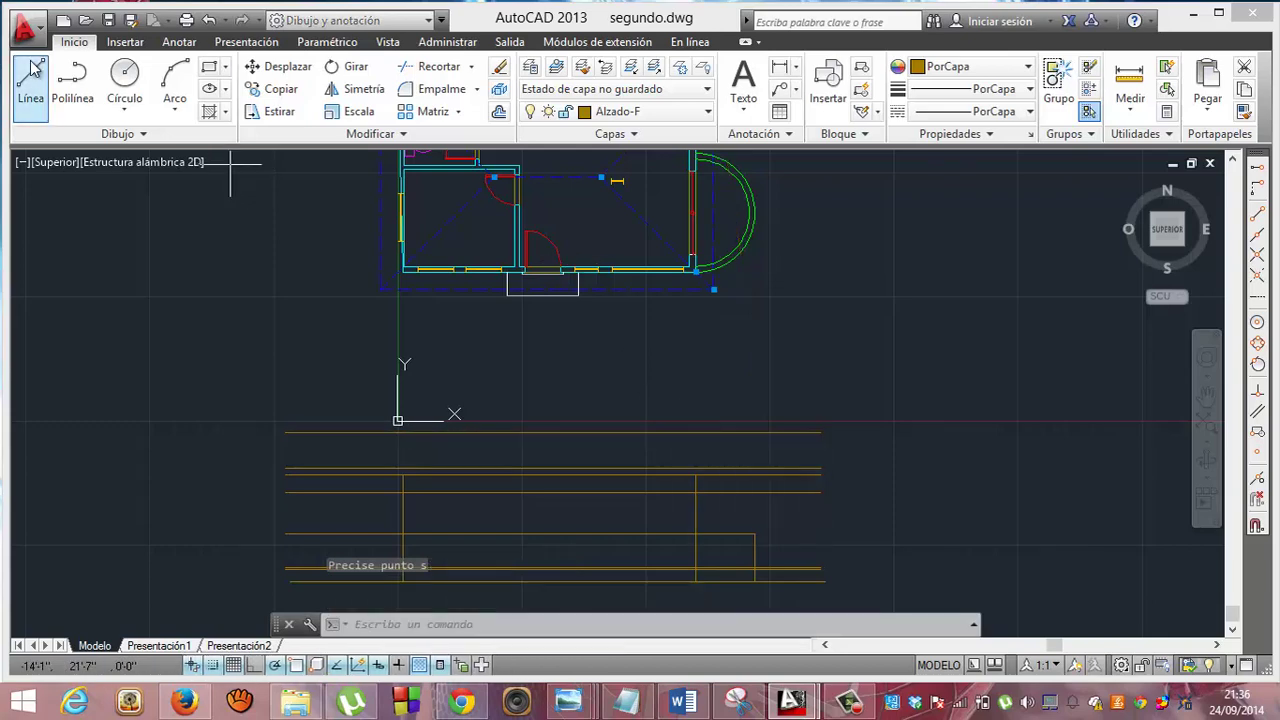
pyautogui.click(605, 184)
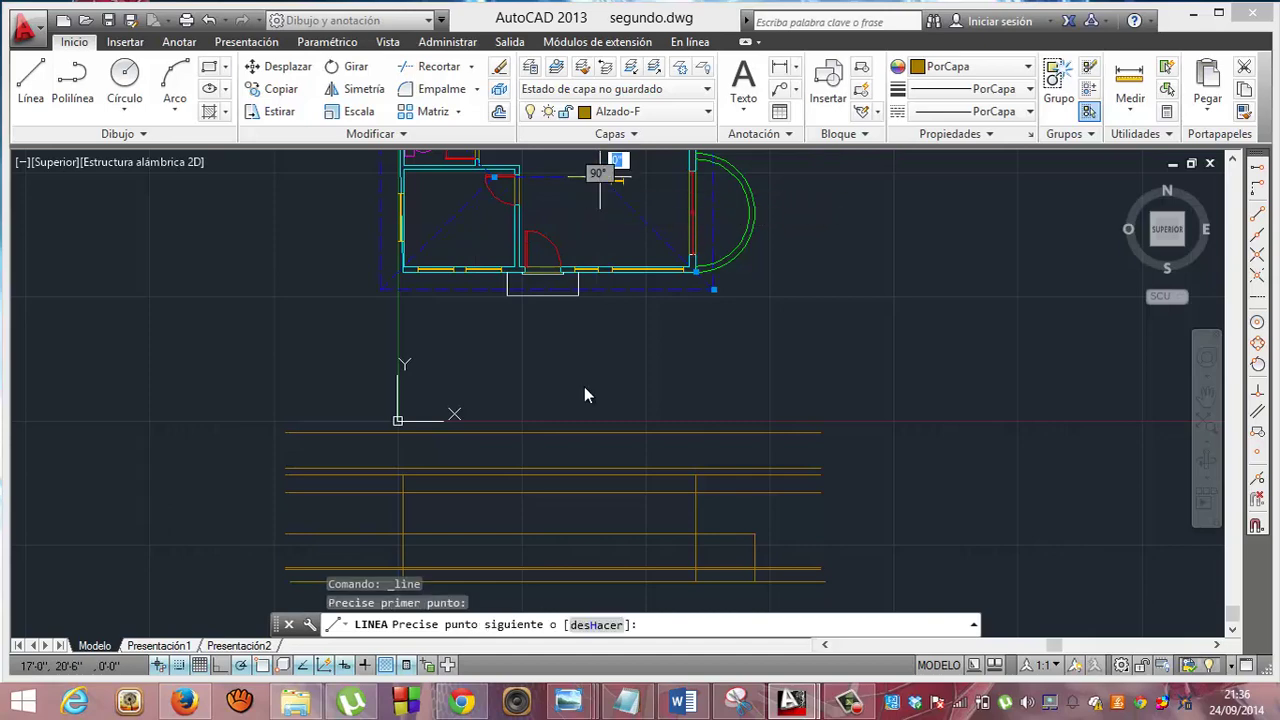
pyautogui.click(603, 516)
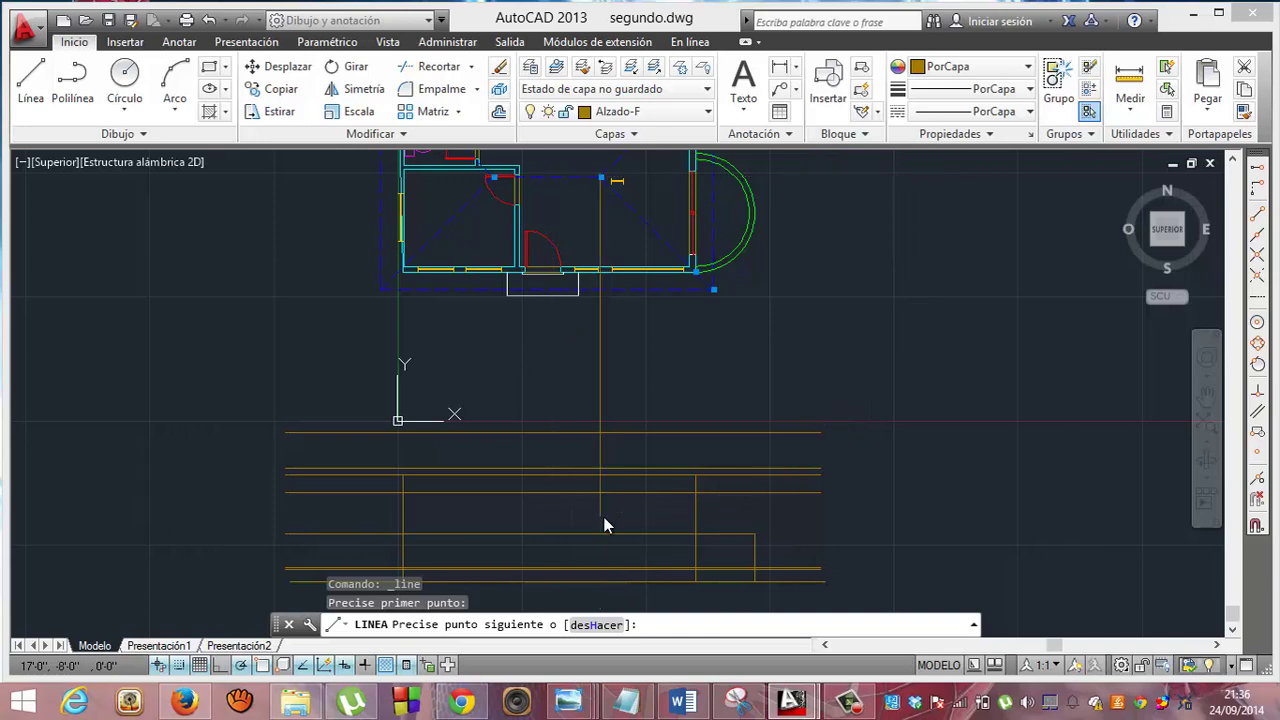
pyautogui.press('Return')
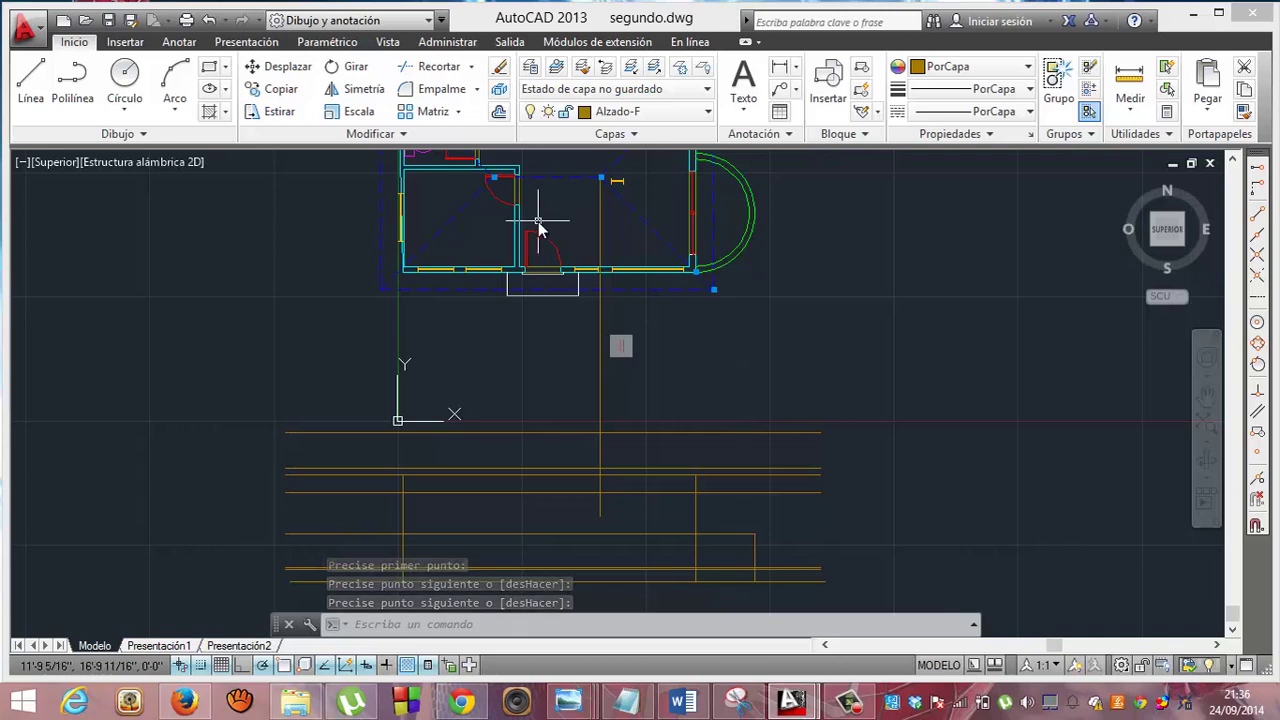
pyautogui.click(175, 103)
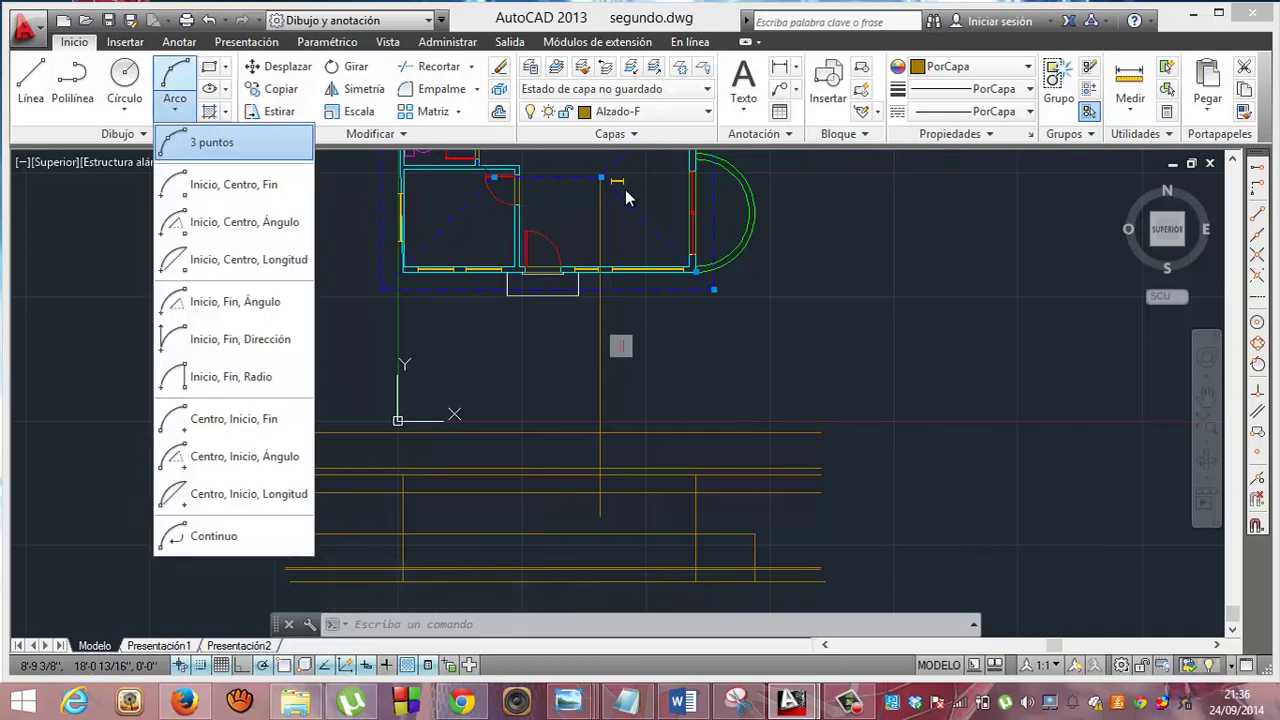
pyautogui.click(38, 85)
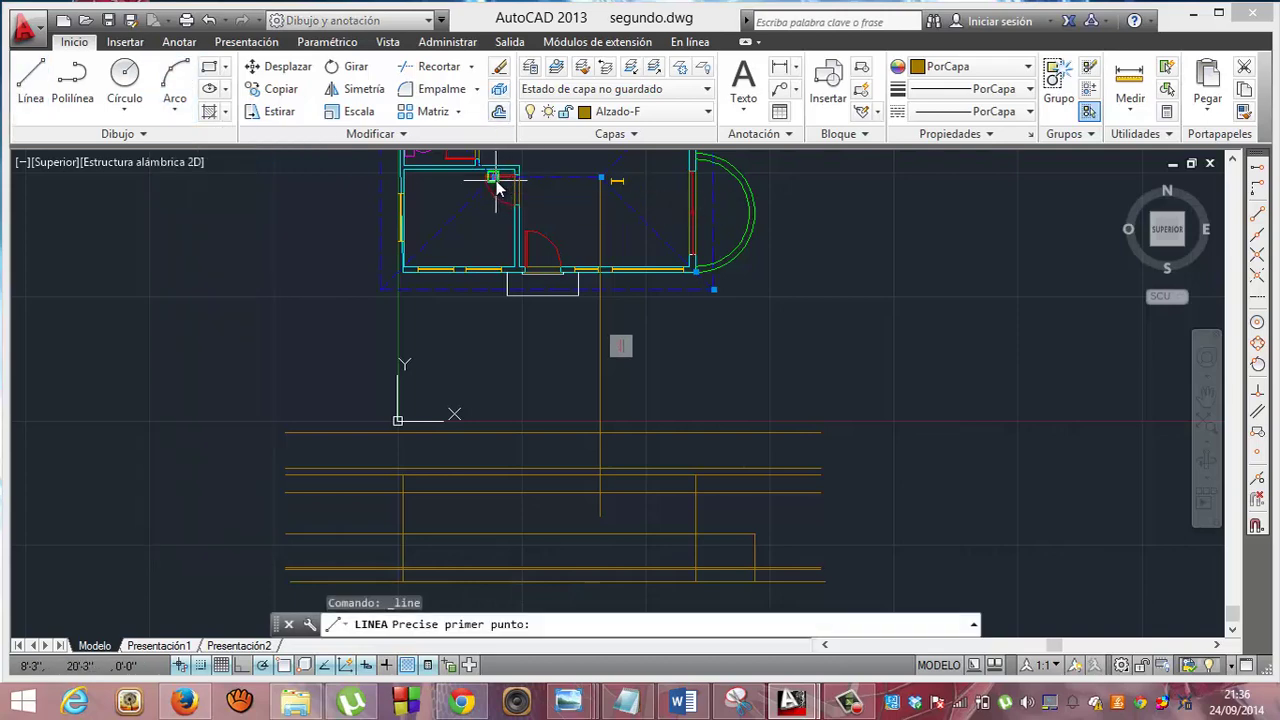
pyautogui.click(496, 180)
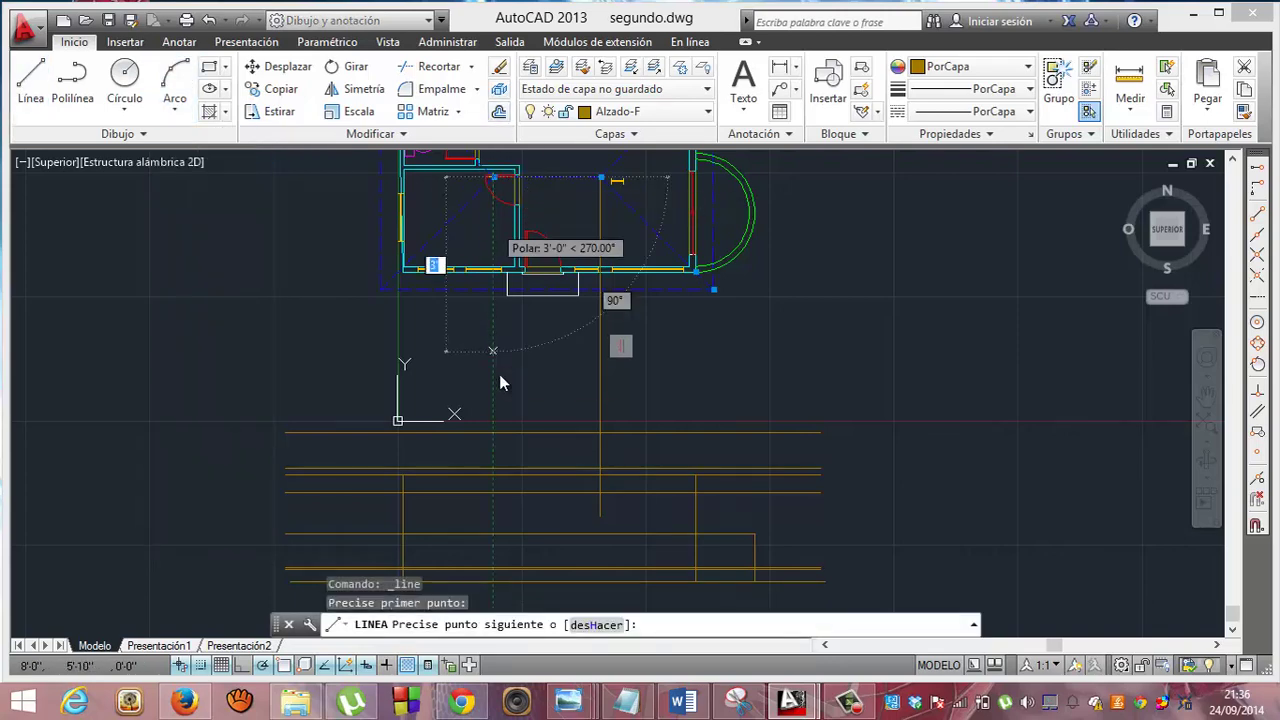
pyautogui.click(493, 516)
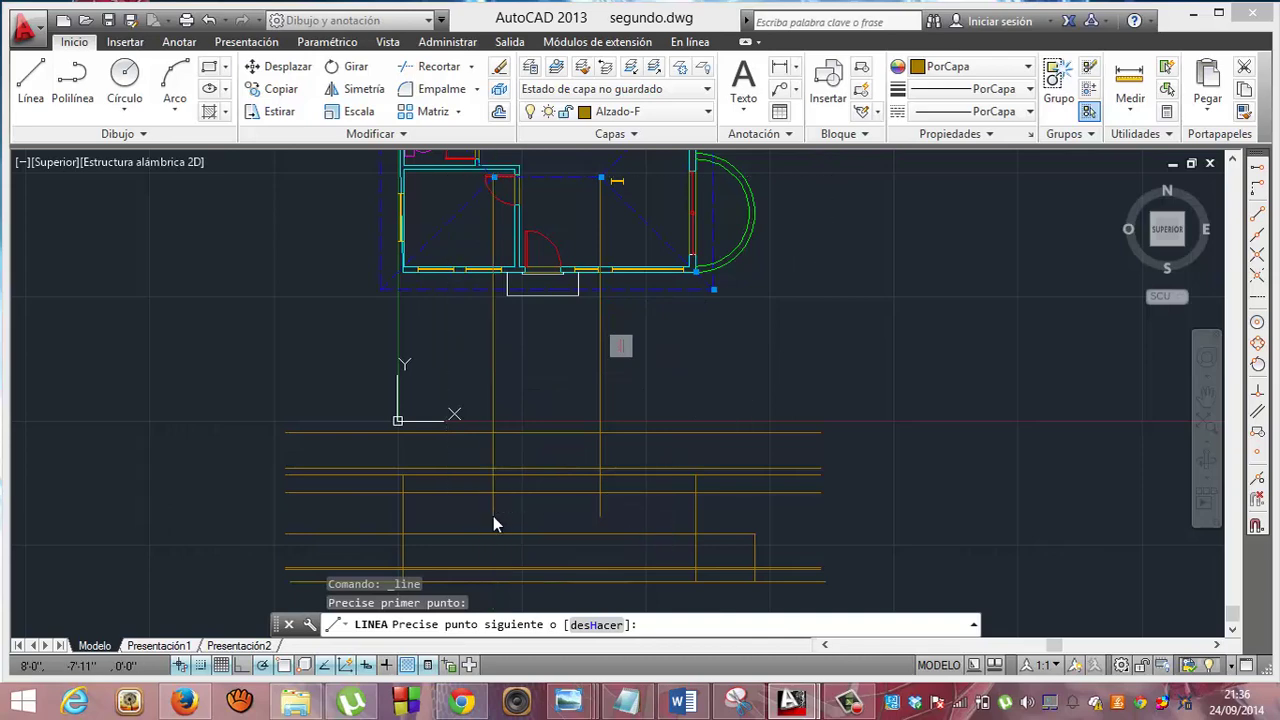
pyautogui.press('Return')
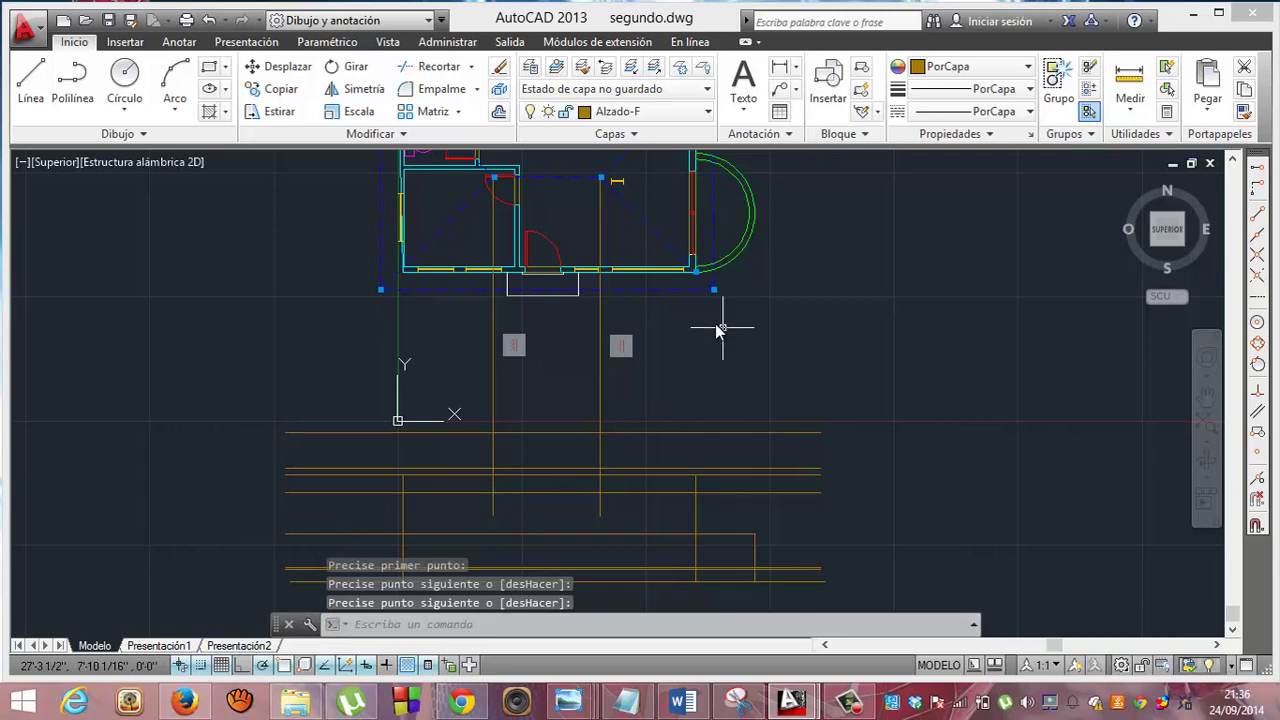
# Drop vertical lines from the roof outline's right and left ends down through the elevation guides.
pyautogui.click(38, 88)
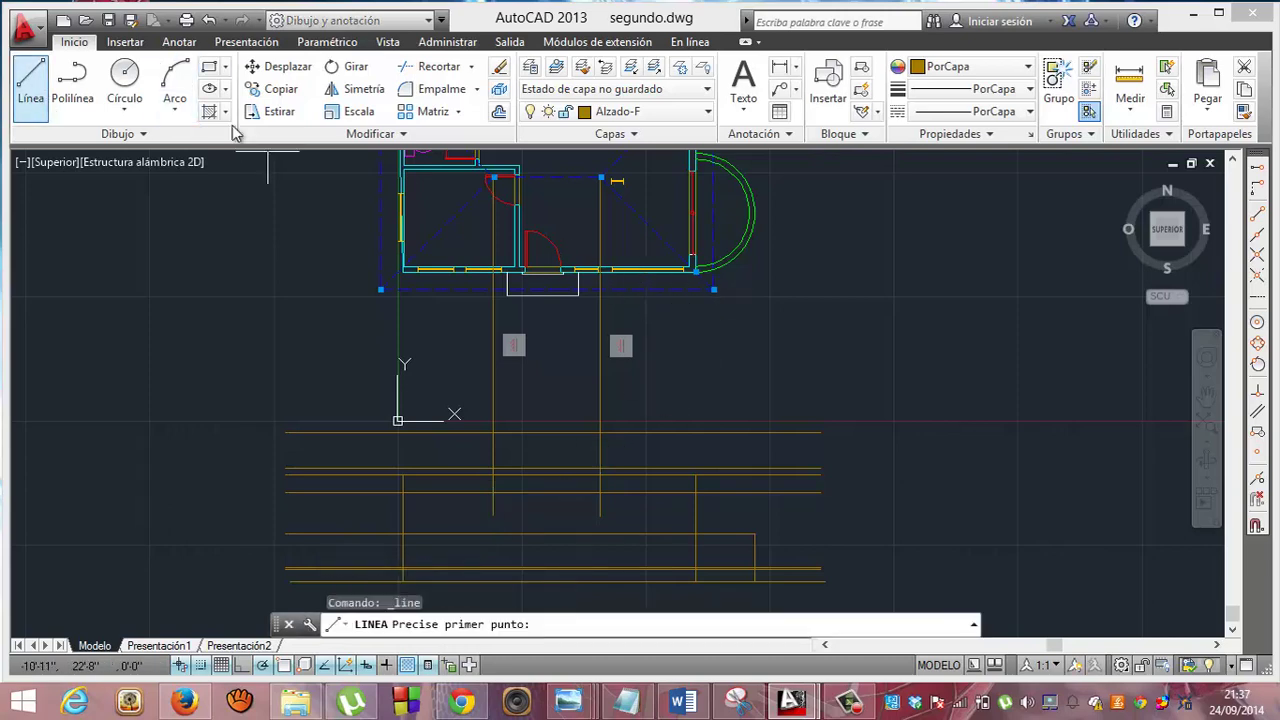
pyautogui.click(714, 296)
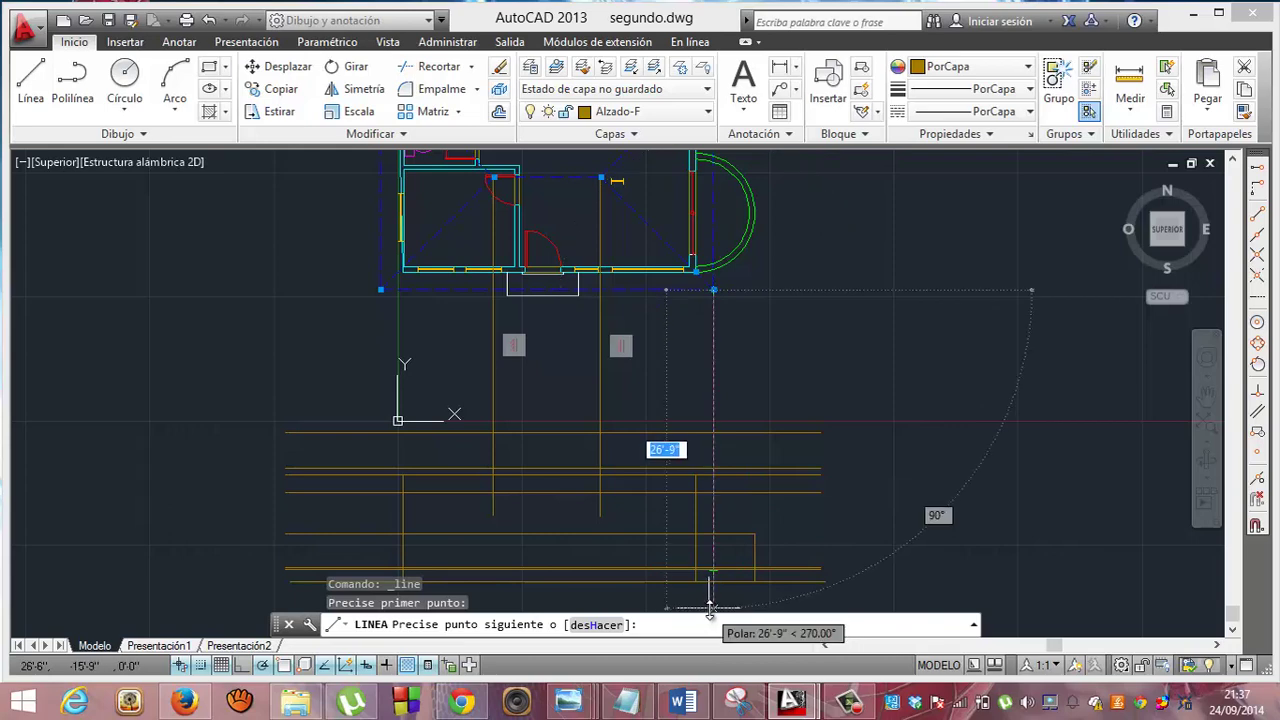
pyautogui.click(709, 608)
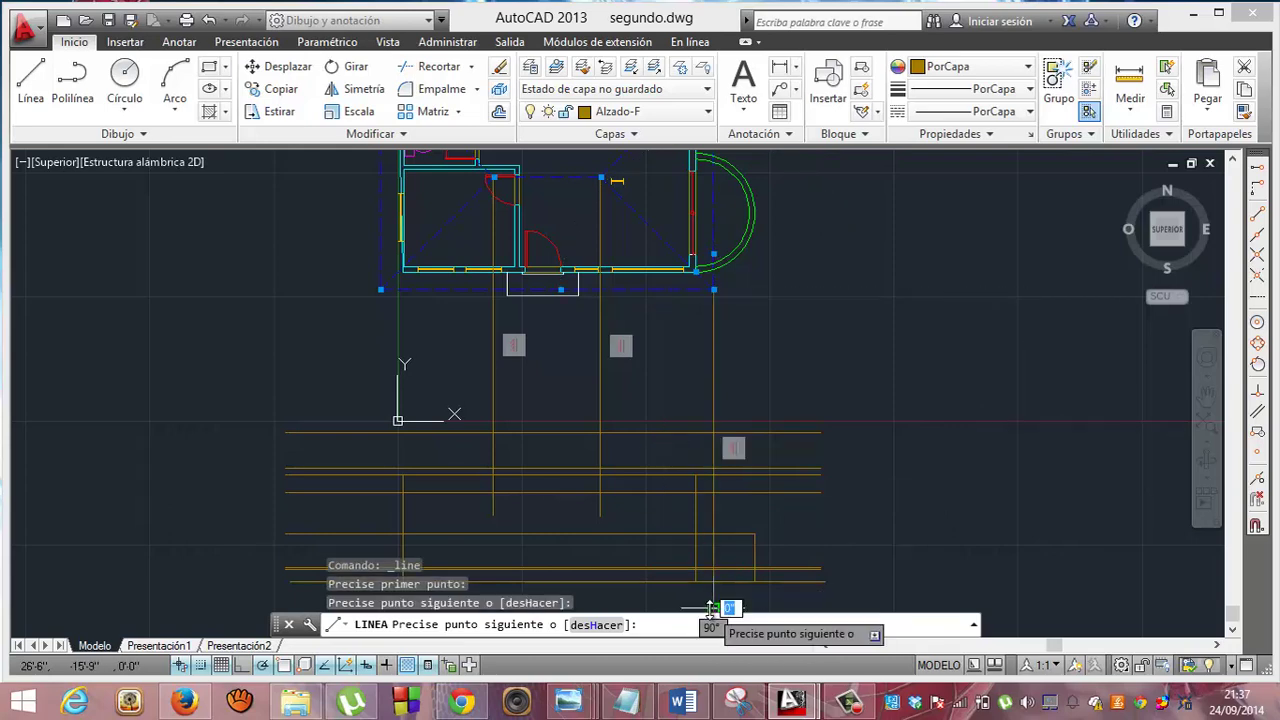
pyautogui.press('Return')
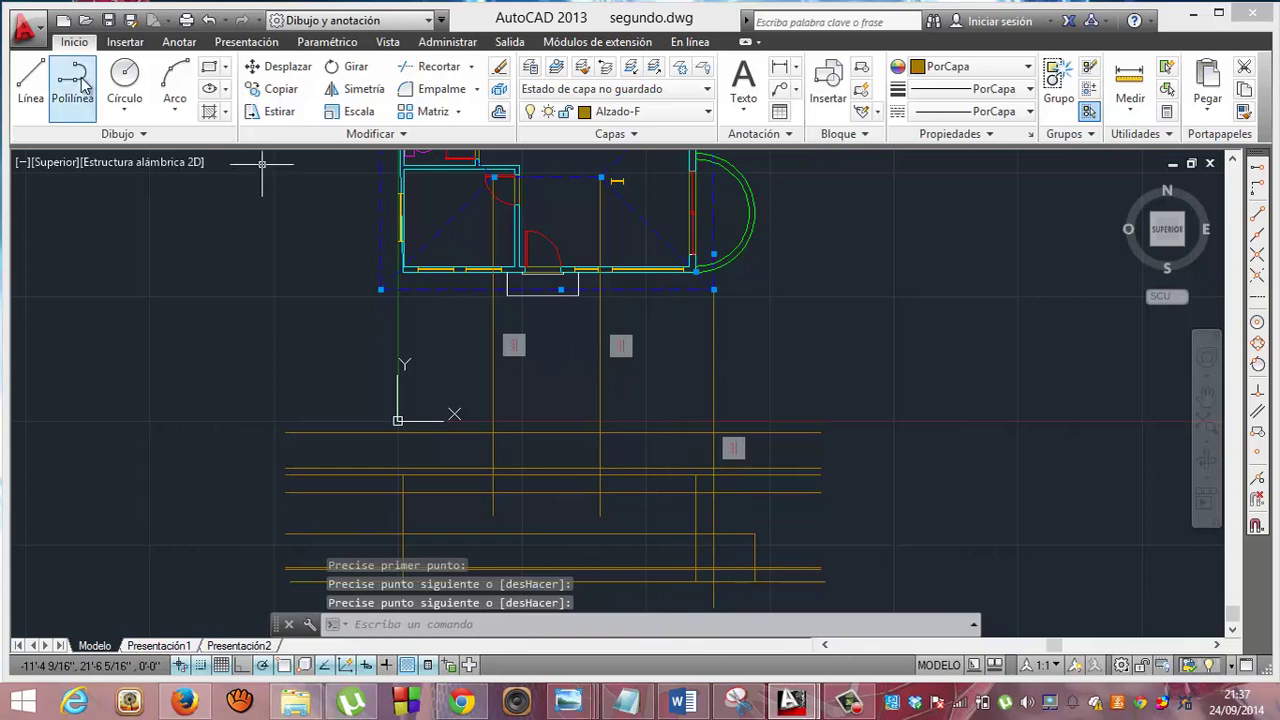
pyautogui.click(36, 82)
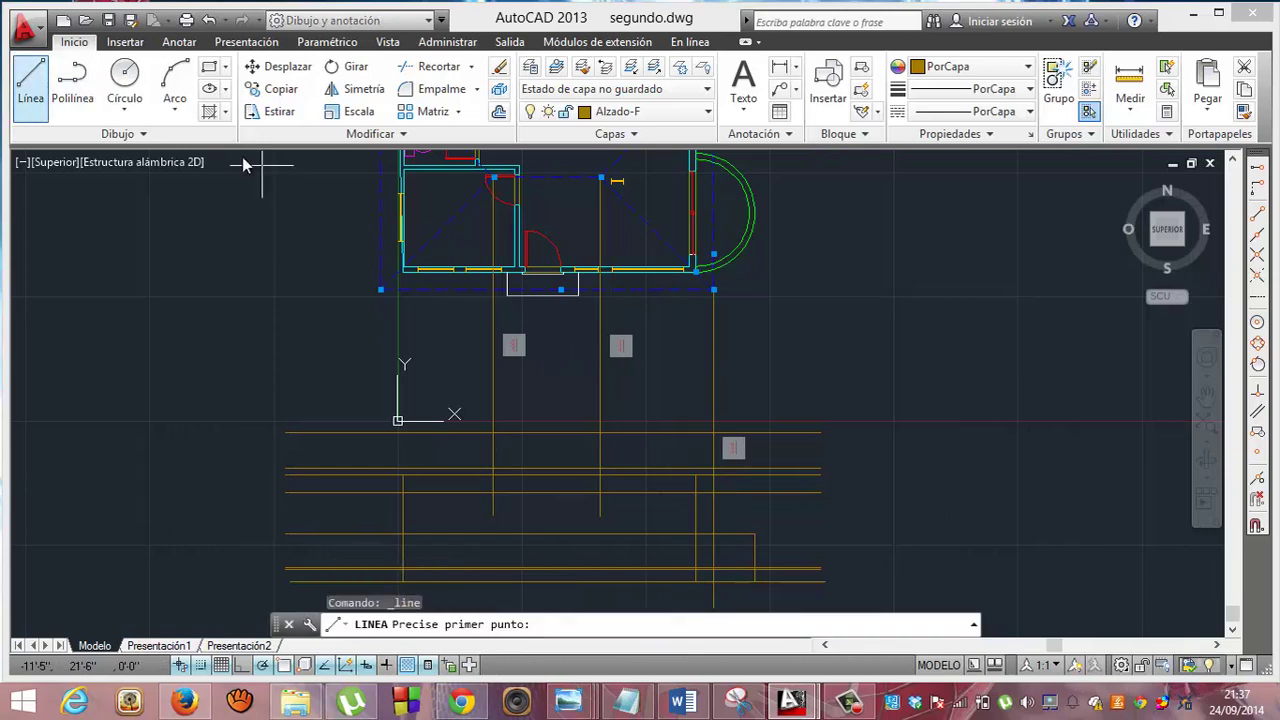
pyautogui.click(379, 290)
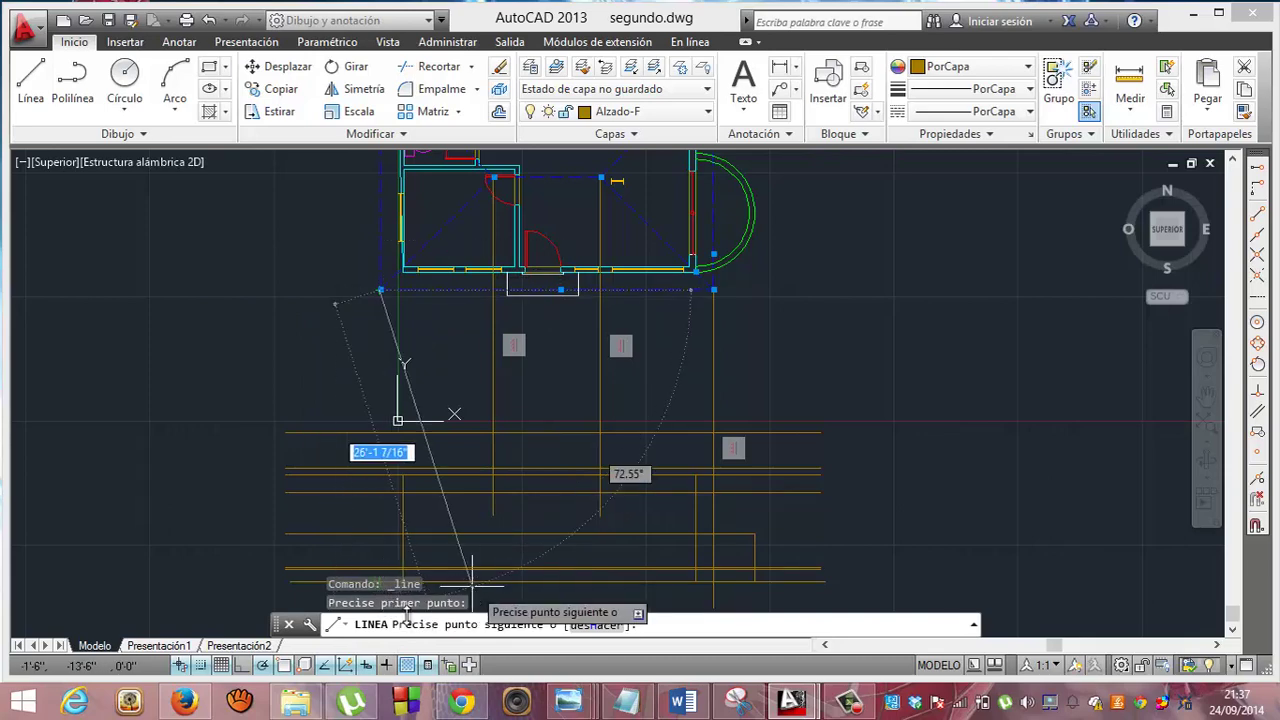
pyautogui.click(379, 598)
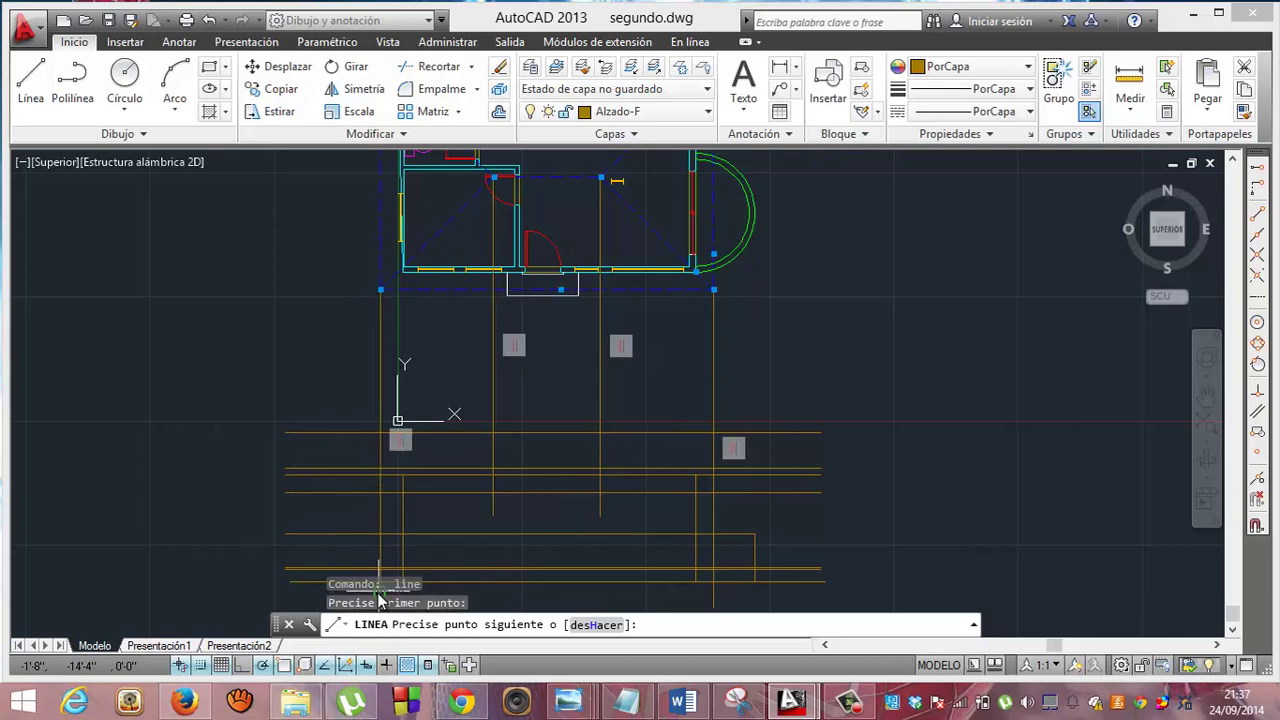
pyautogui.press('Return')
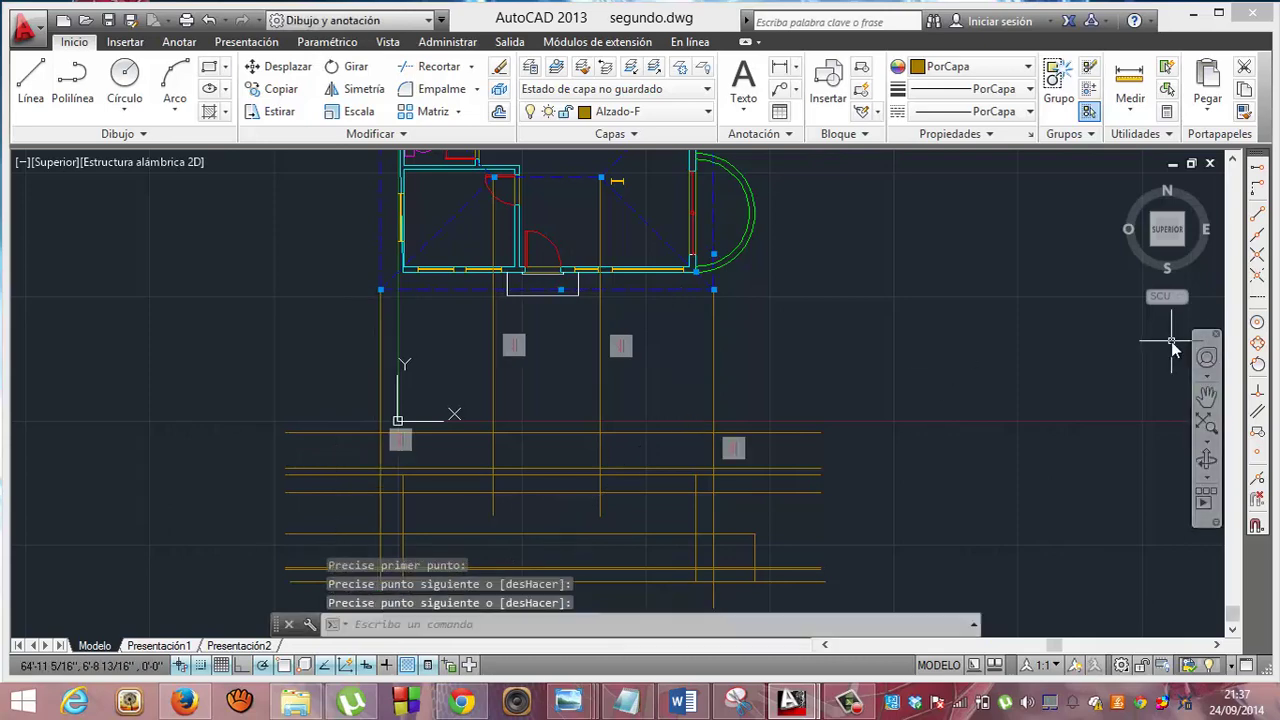
pyautogui.press('Escape')
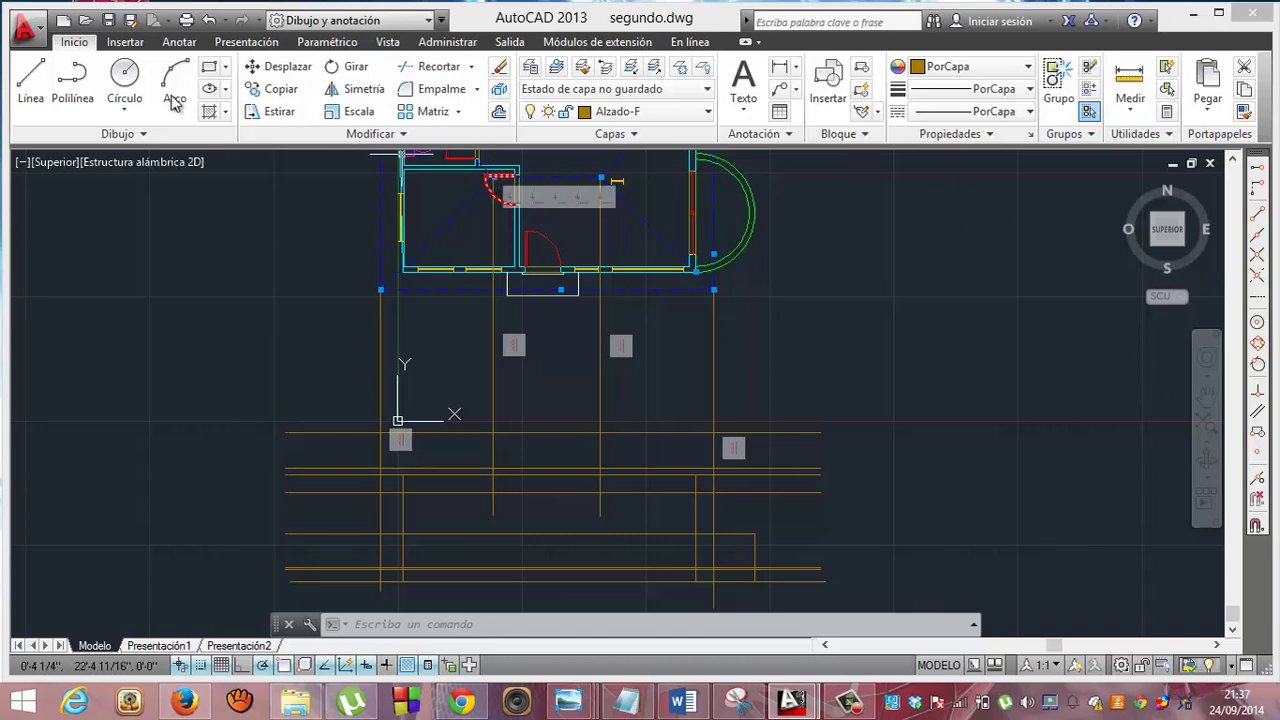
# Trim both outer ends of the horizontal elevation line against the two vertical projection lines.
pyautogui.click(428, 70)
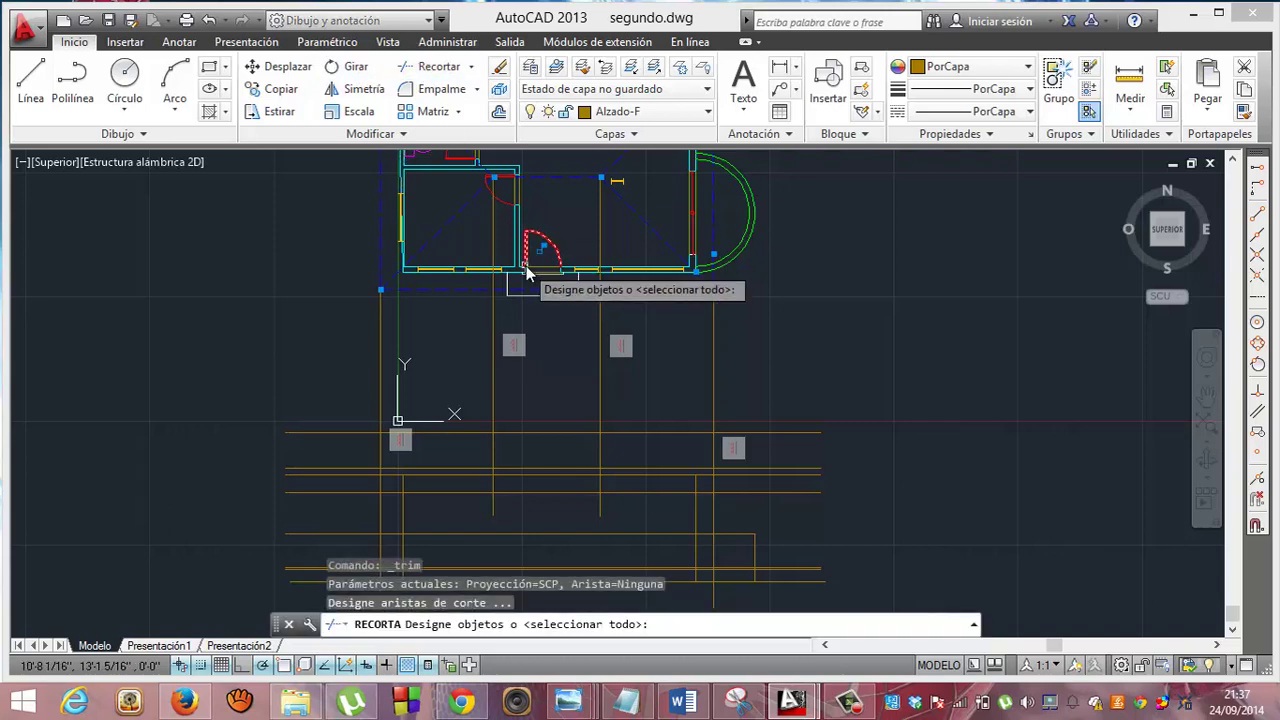
pyautogui.click(493, 400)
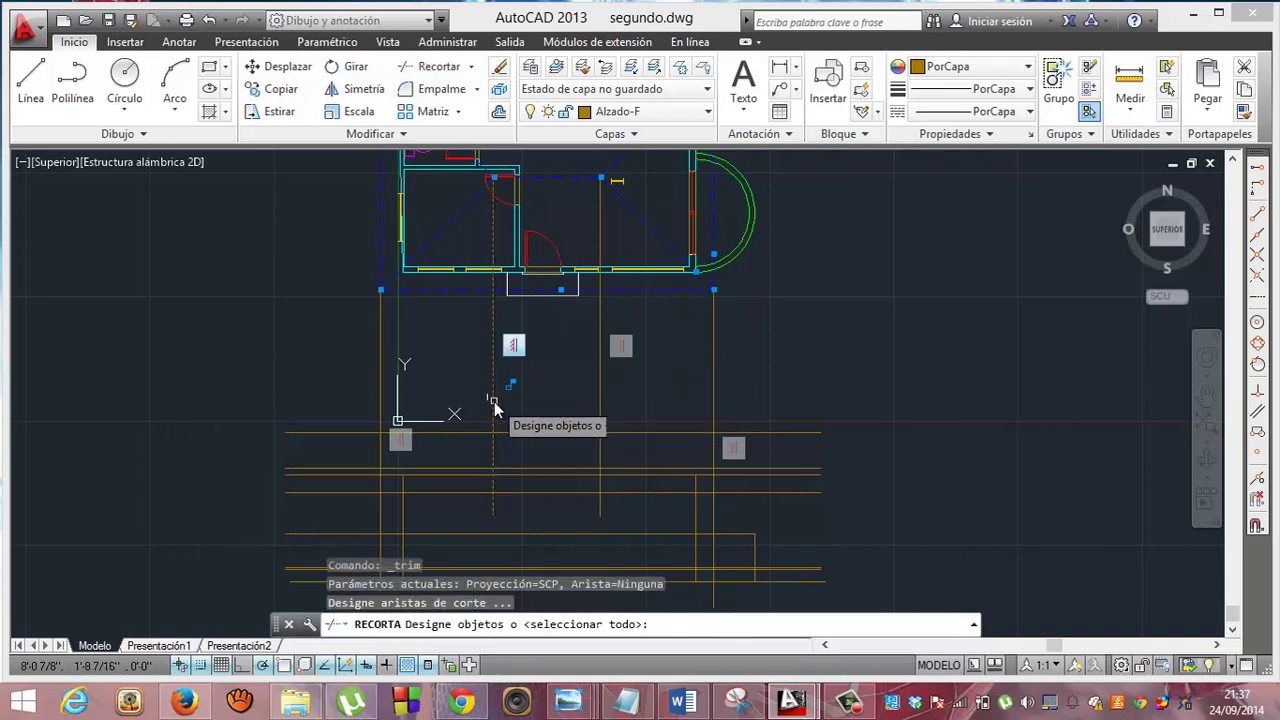
pyautogui.click(601, 396)
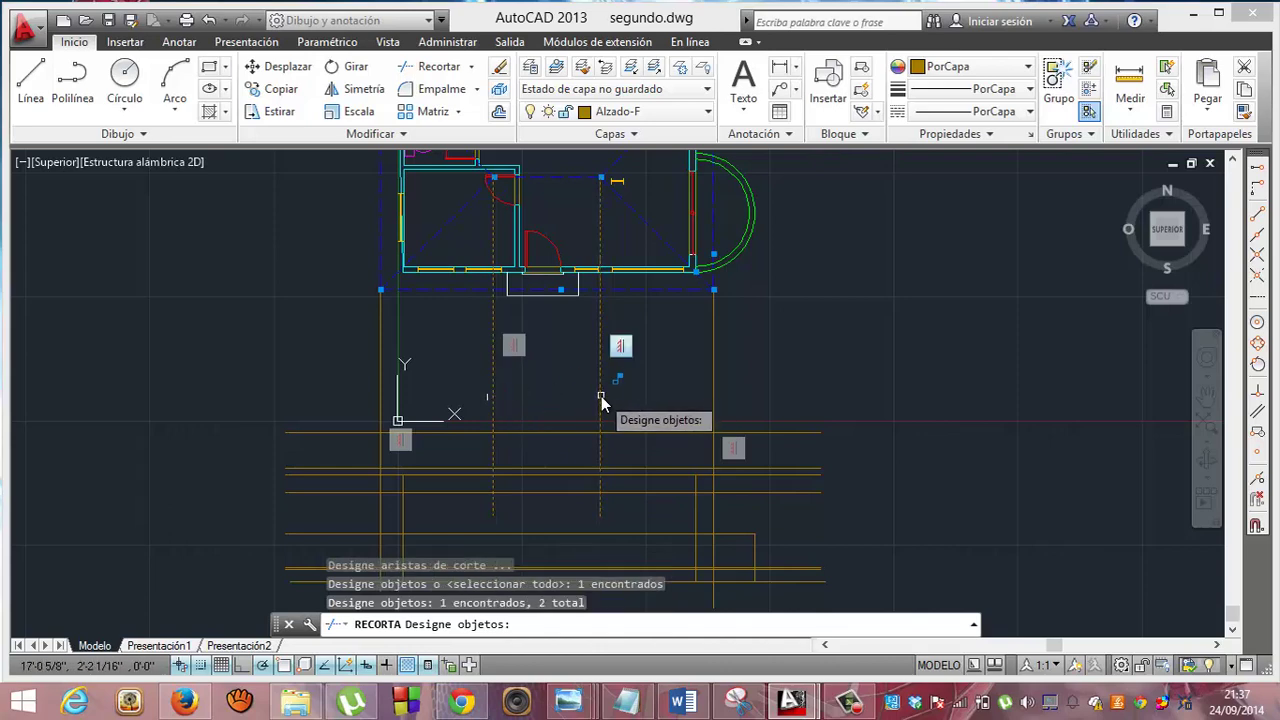
pyautogui.press('Return')
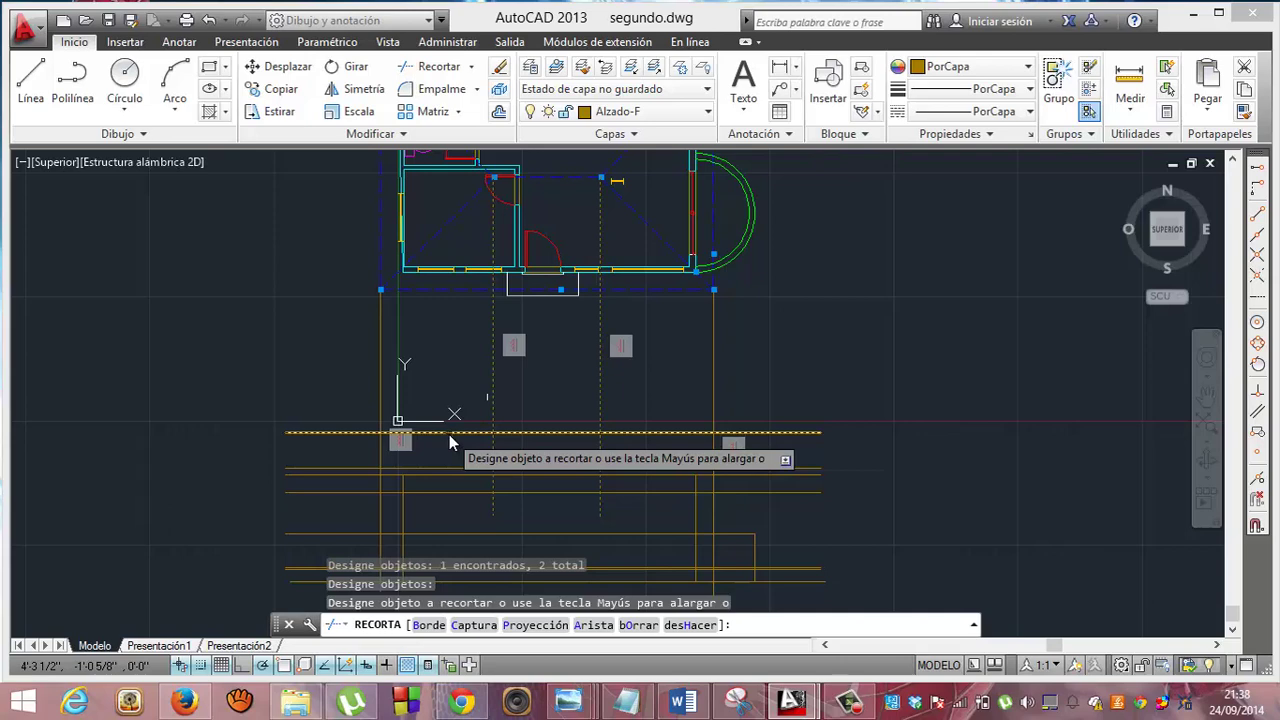
pyautogui.click(449, 434)
pyautogui.click(643, 433)
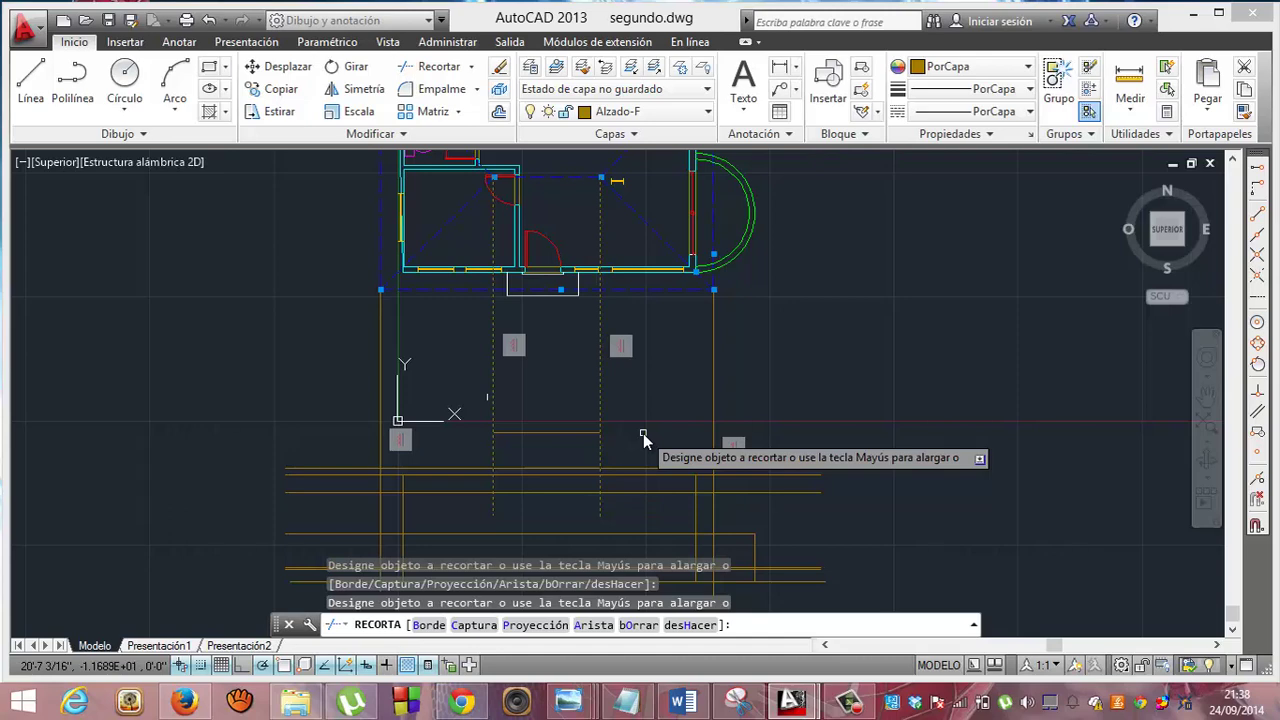
pyautogui.press('Escape')
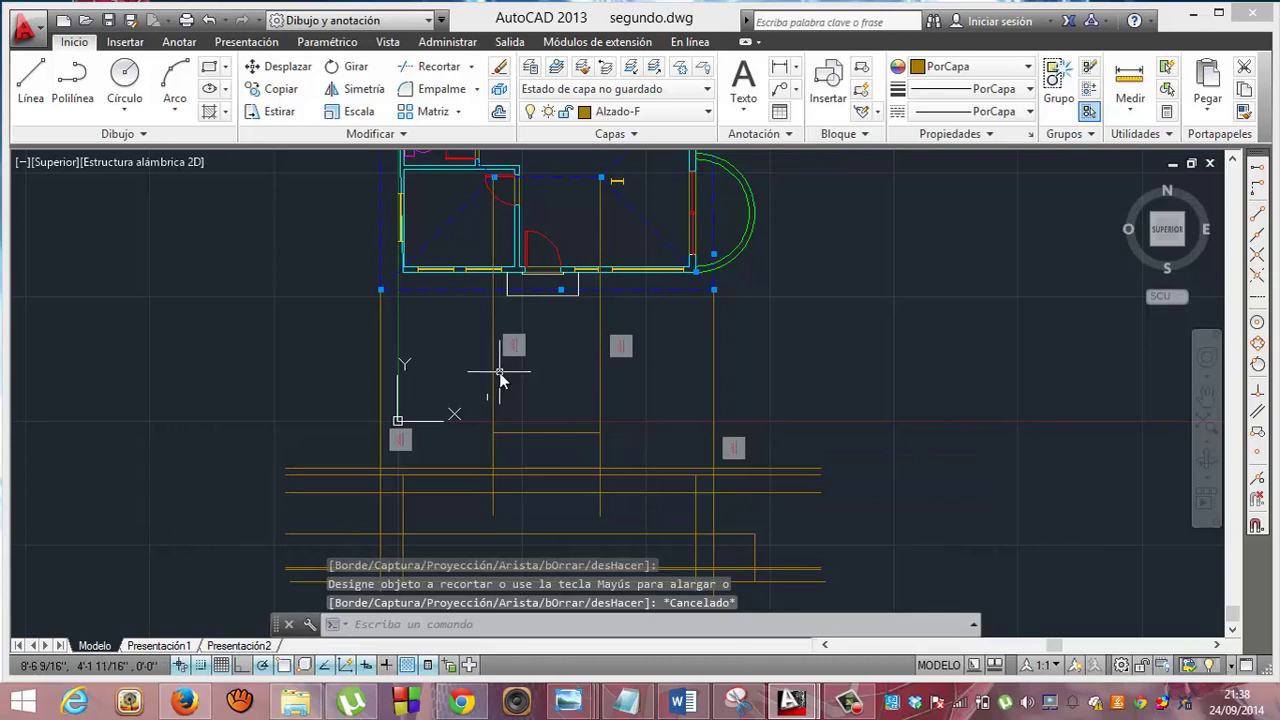
pyautogui.moveTo(493, 378)
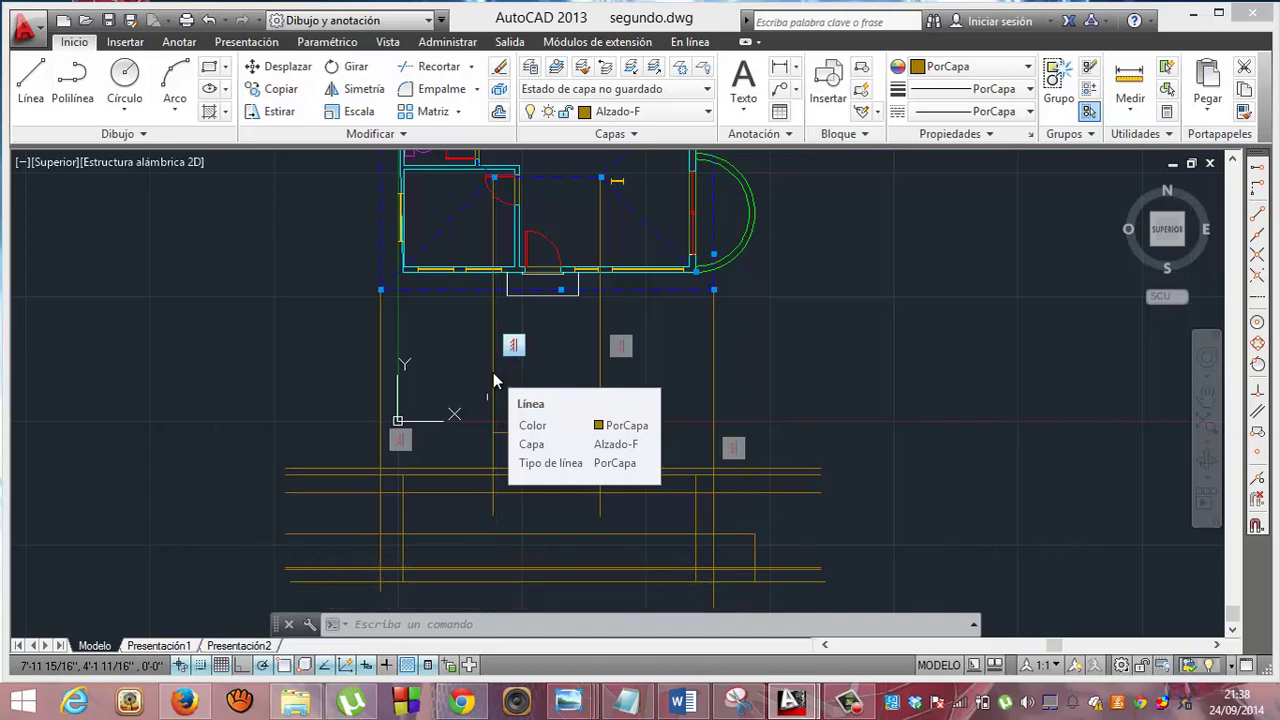
# Start a TRIM with tr on the left projection line, then cancel it.
pyautogui.click(493, 372)
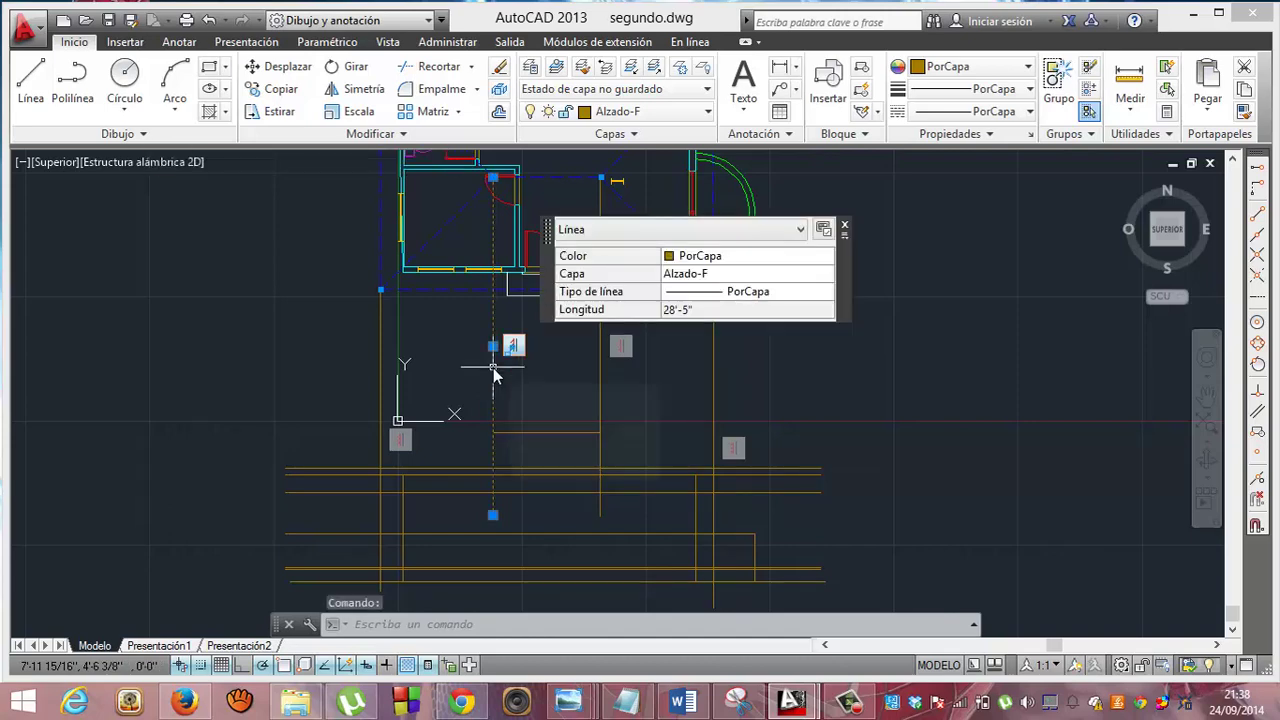
pyautogui.write('tr')
pyautogui.press('Return')
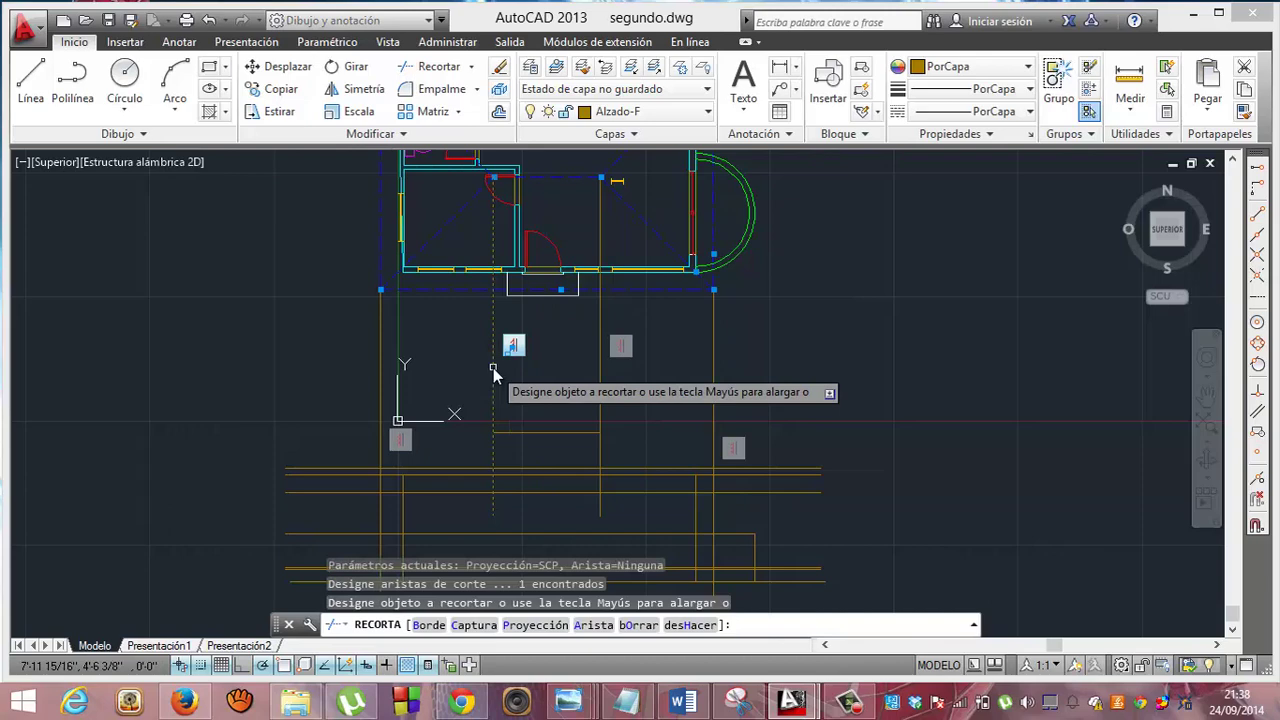
pyautogui.press('Return')
pyautogui.press('Escape')
pyautogui.press('Escape')
pyautogui.press('Escape')
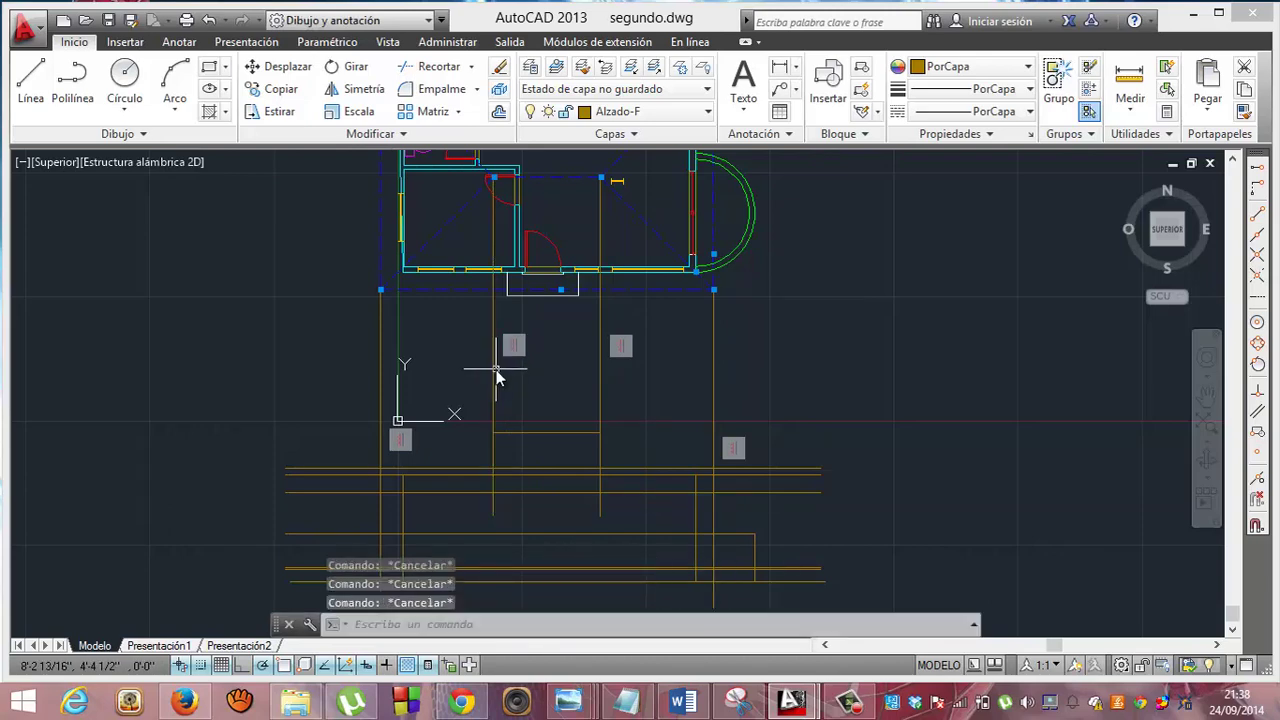
# Erase the left and right vertical projection lines.
pyautogui.click(494, 371)
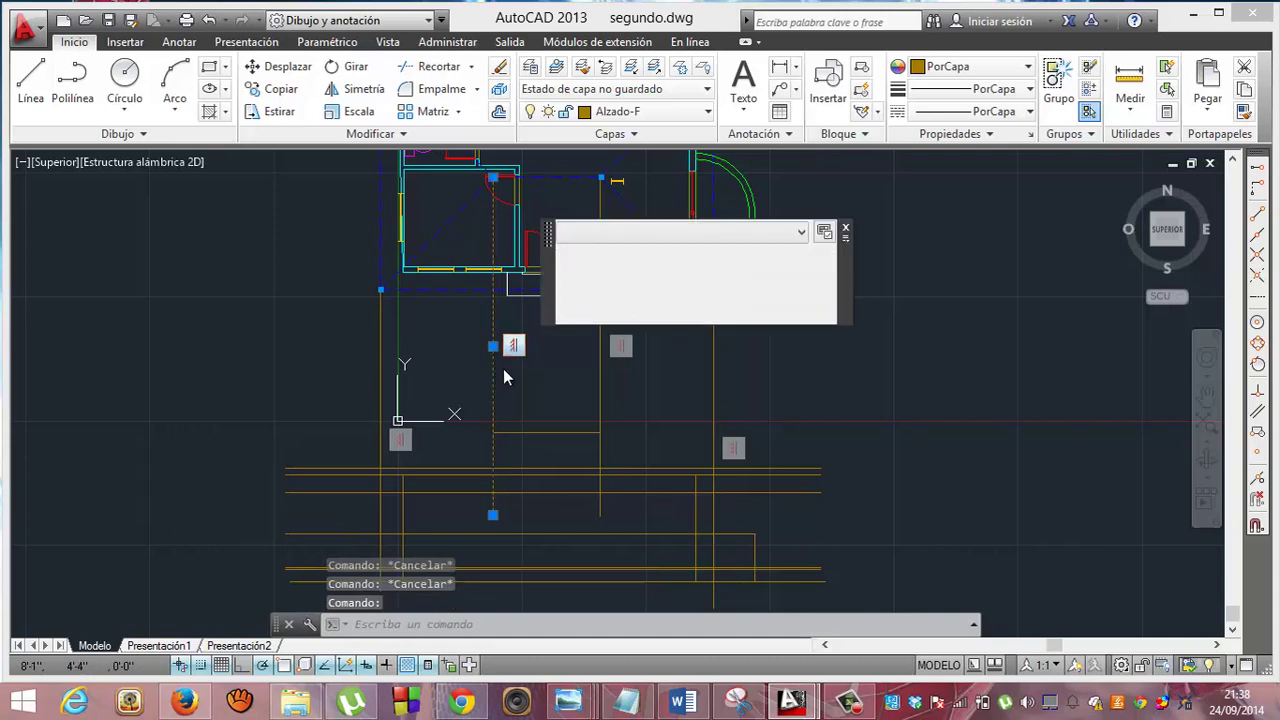
pyautogui.press('Delete')
pyautogui.click(600, 370)
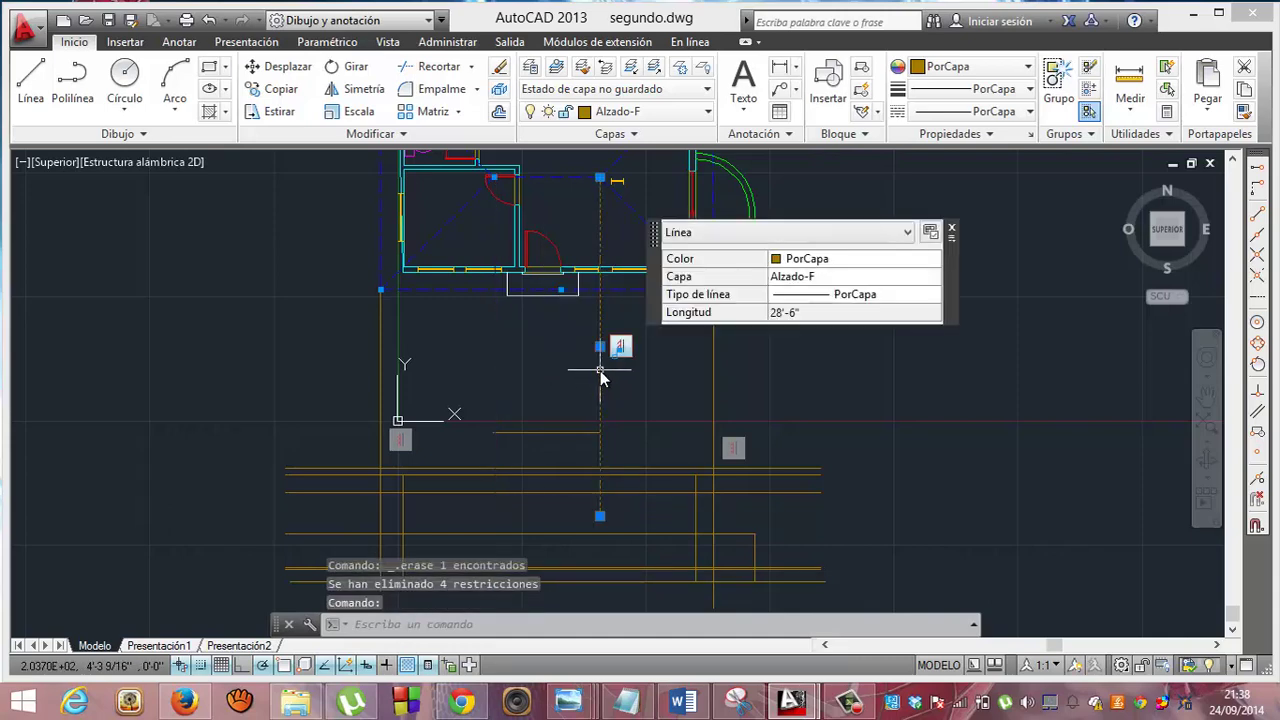
pyautogui.press('Delete')
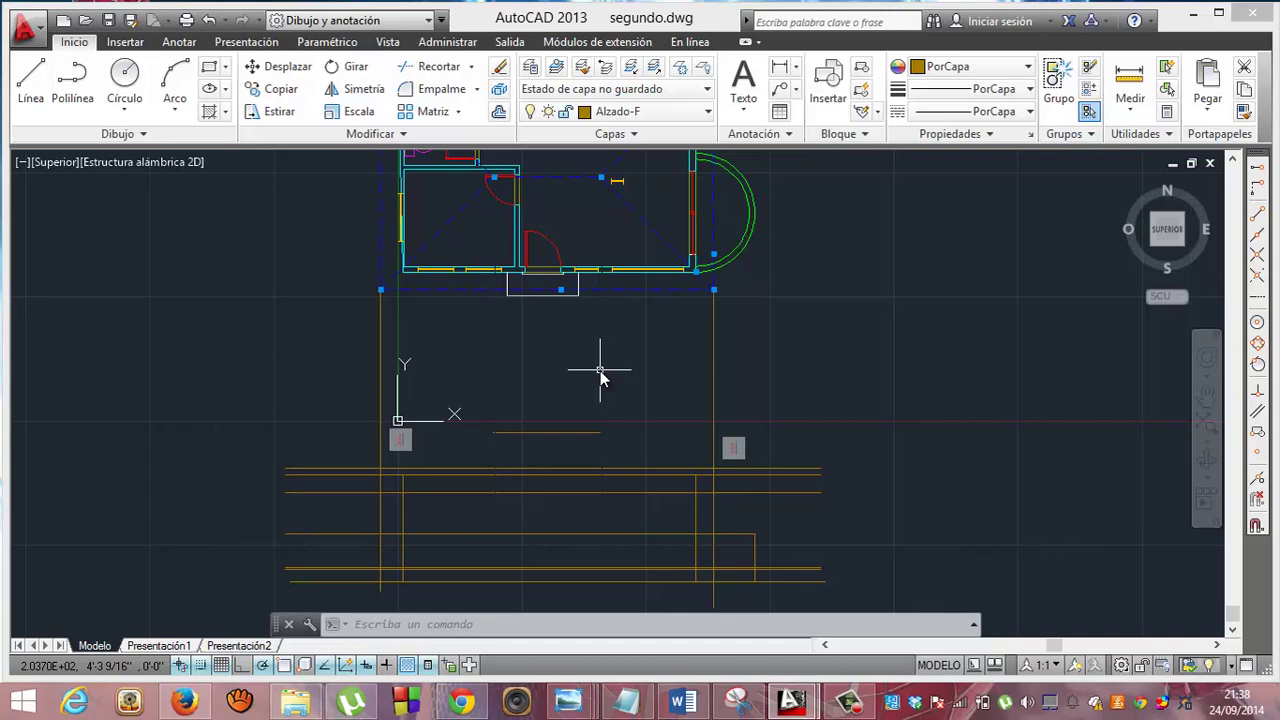
# Trim the left and right outer wall lines back to the top elevation lines.
pyautogui.click(440, 77)
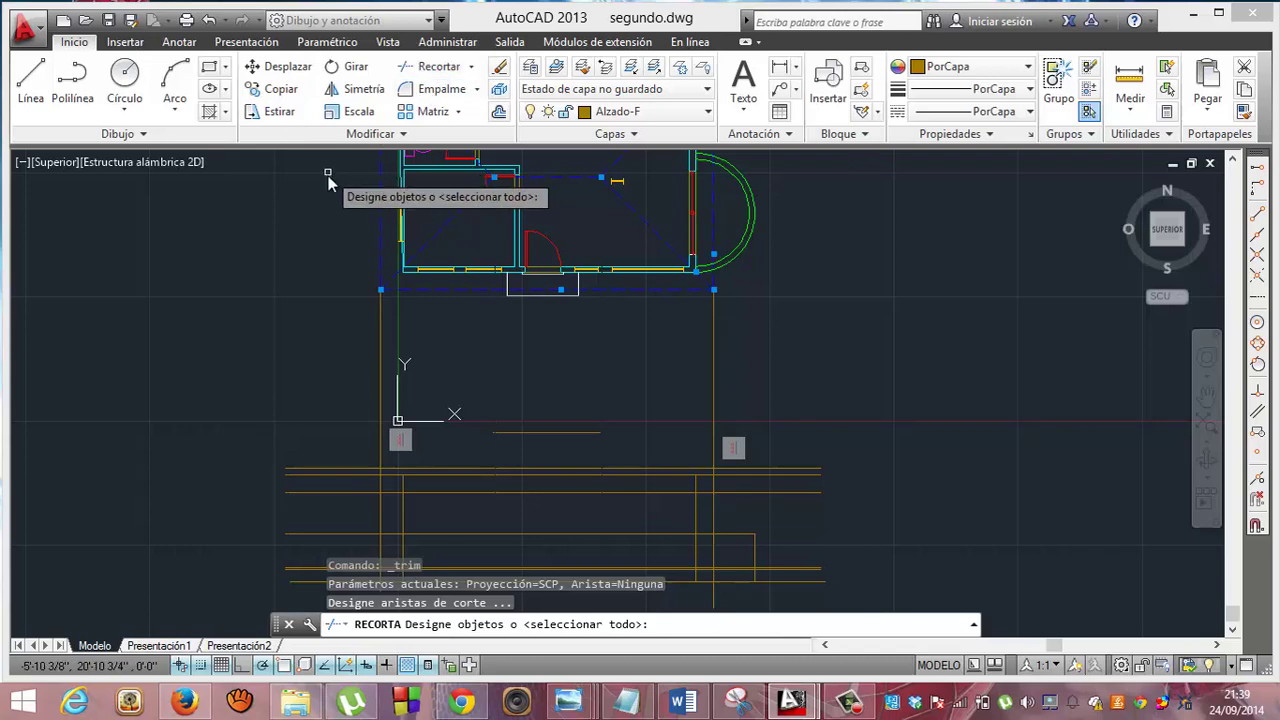
pyautogui.click(380, 343)
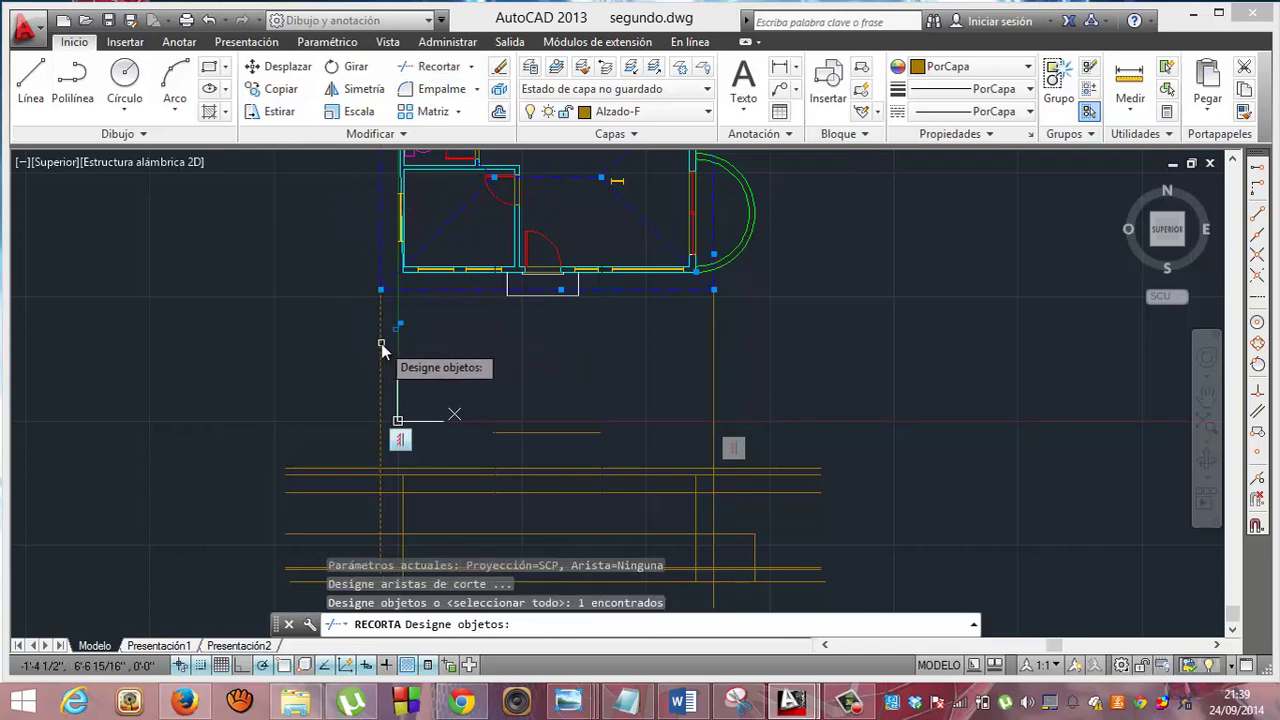
pyautogui.click(714, 367)
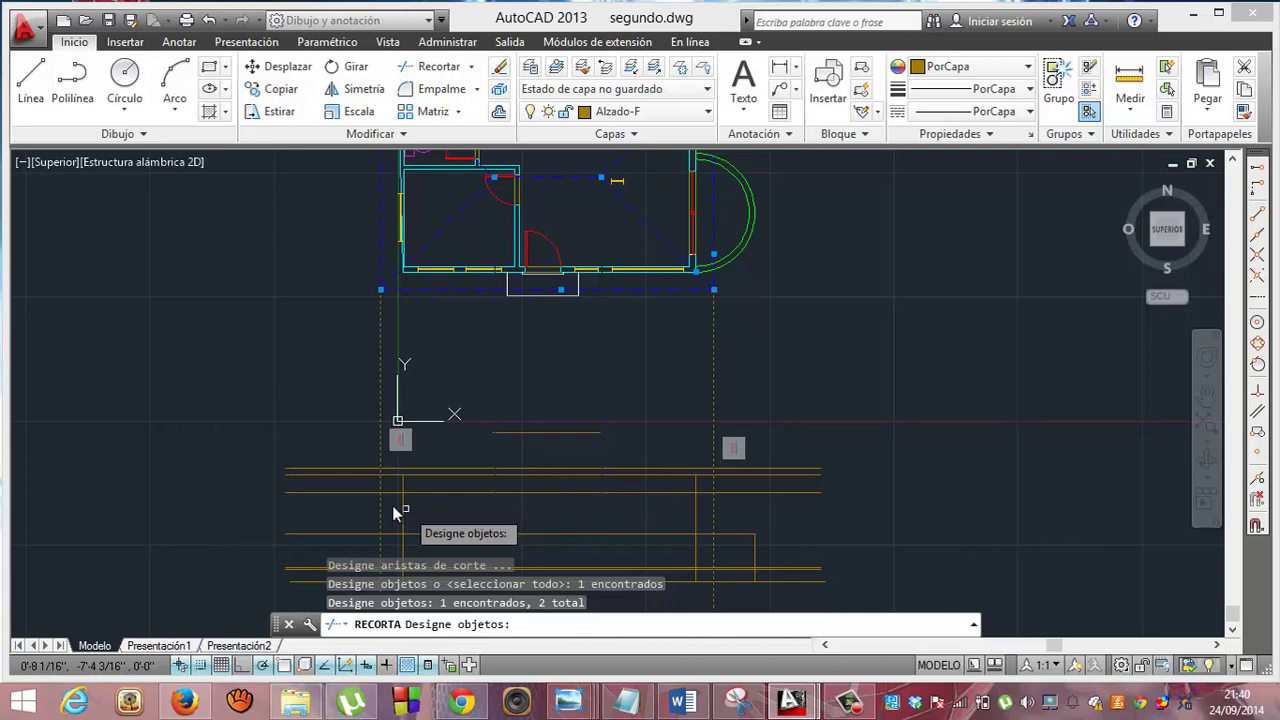
pyautogui.click(333, 475)
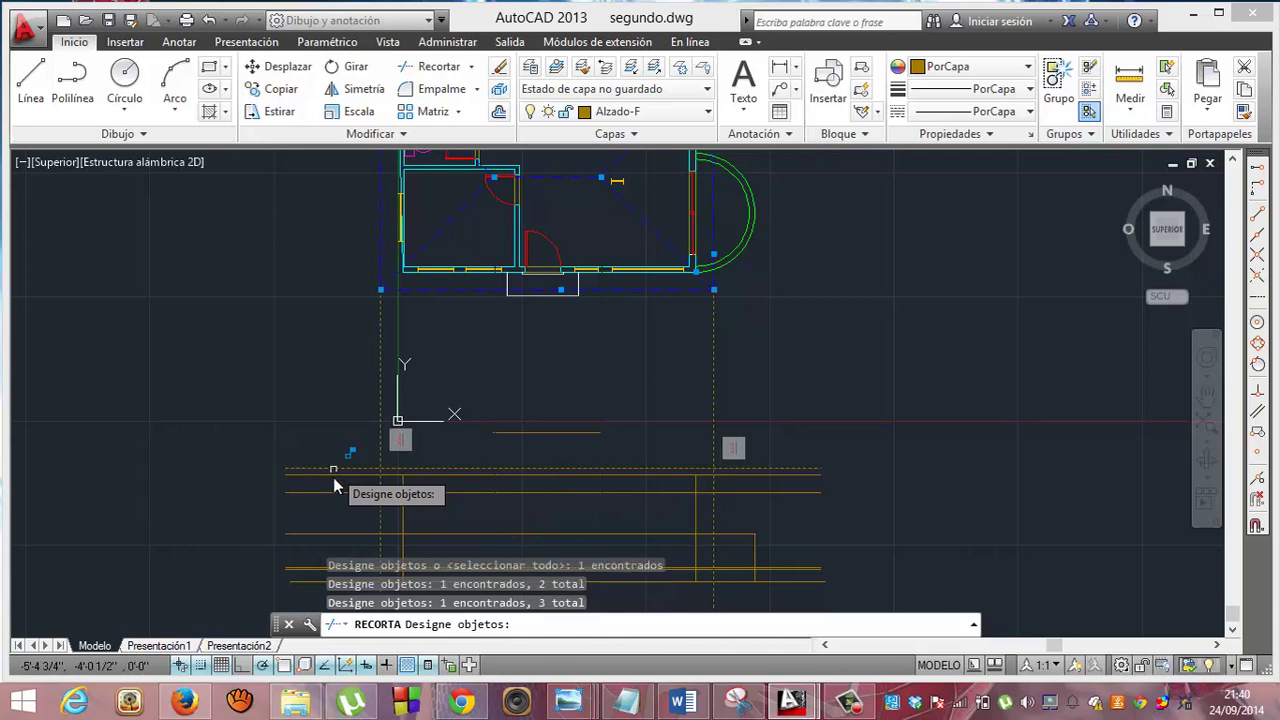
pyautogui.click(333, 475)
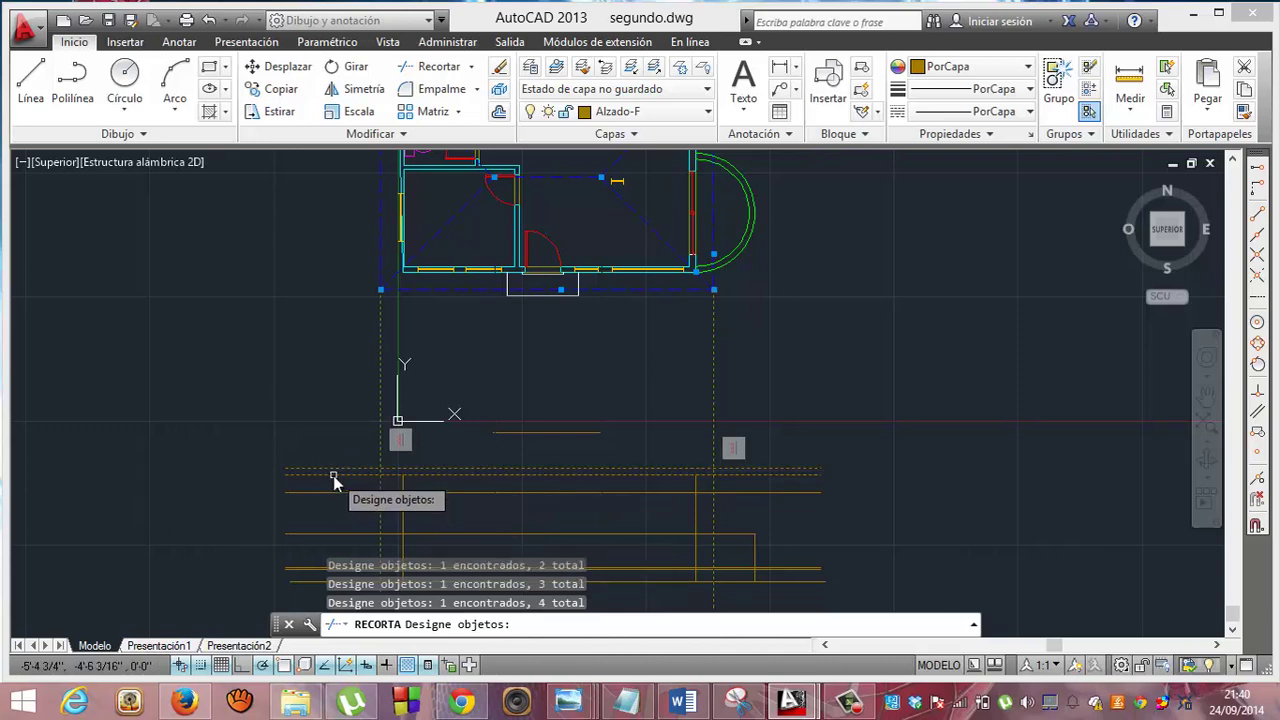
pyautogui.press('Return')
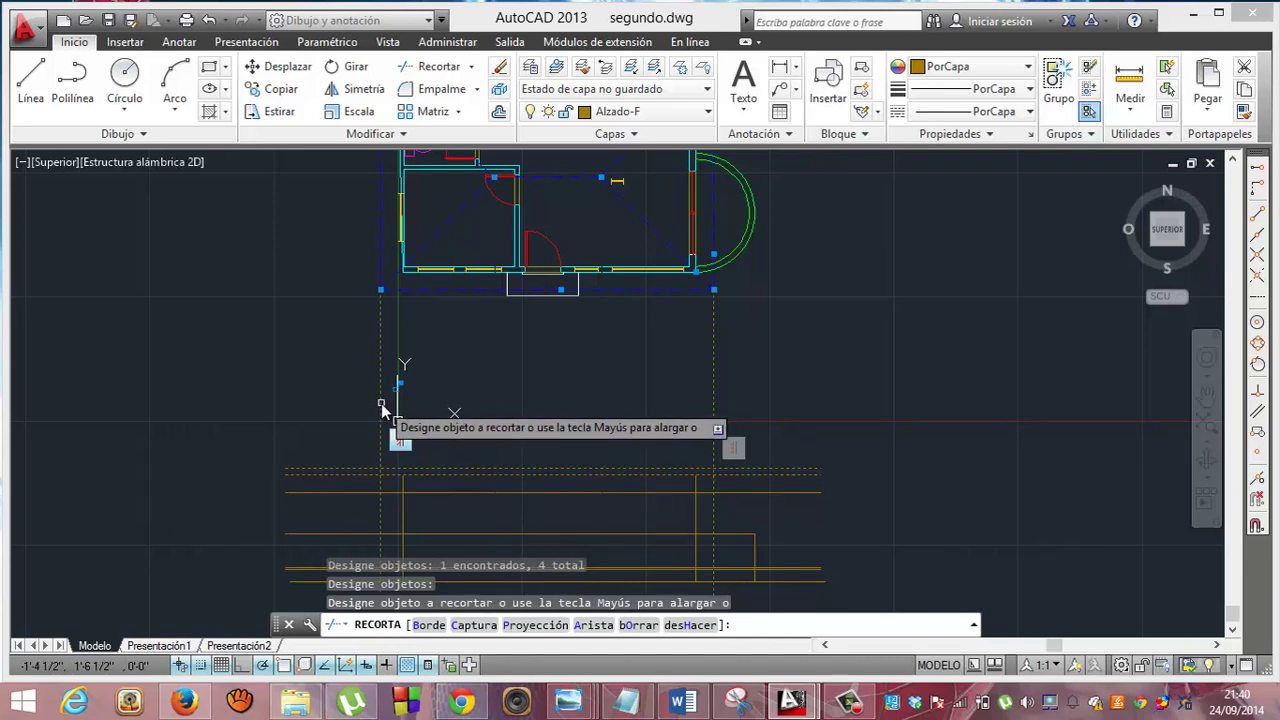
pyautogui.click(380, 403)
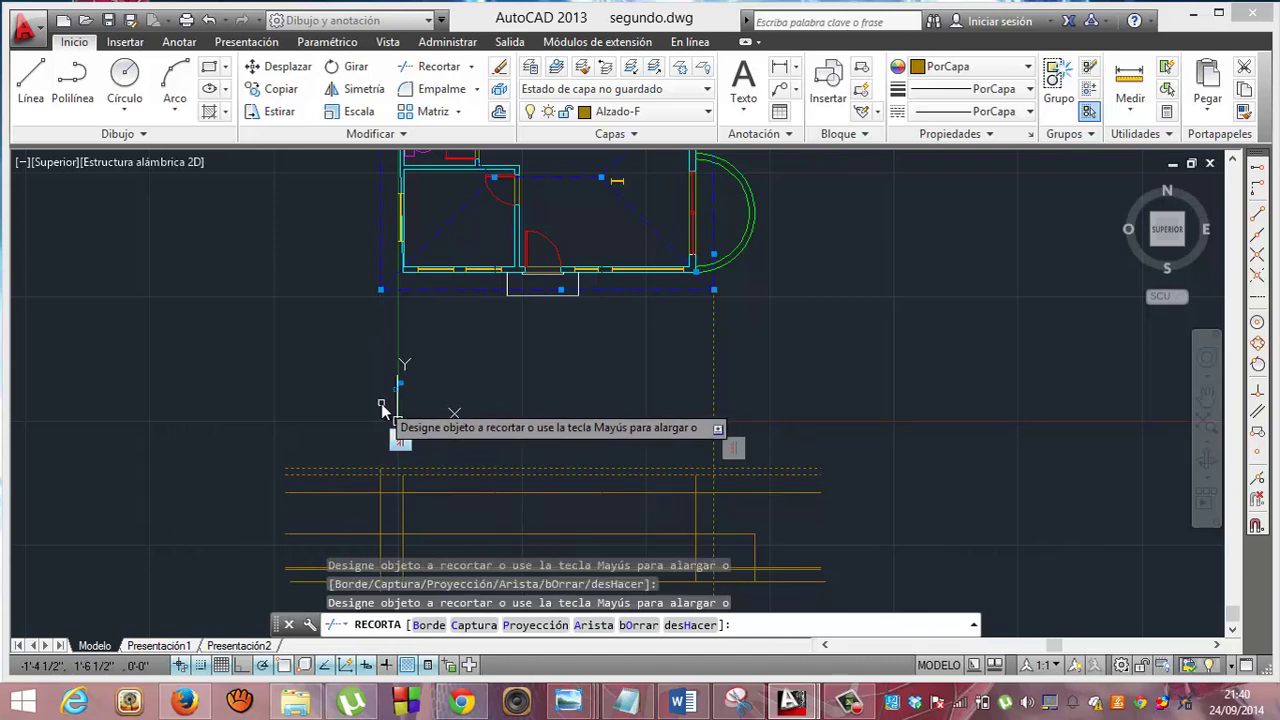
pyautogui.click(712, 389)
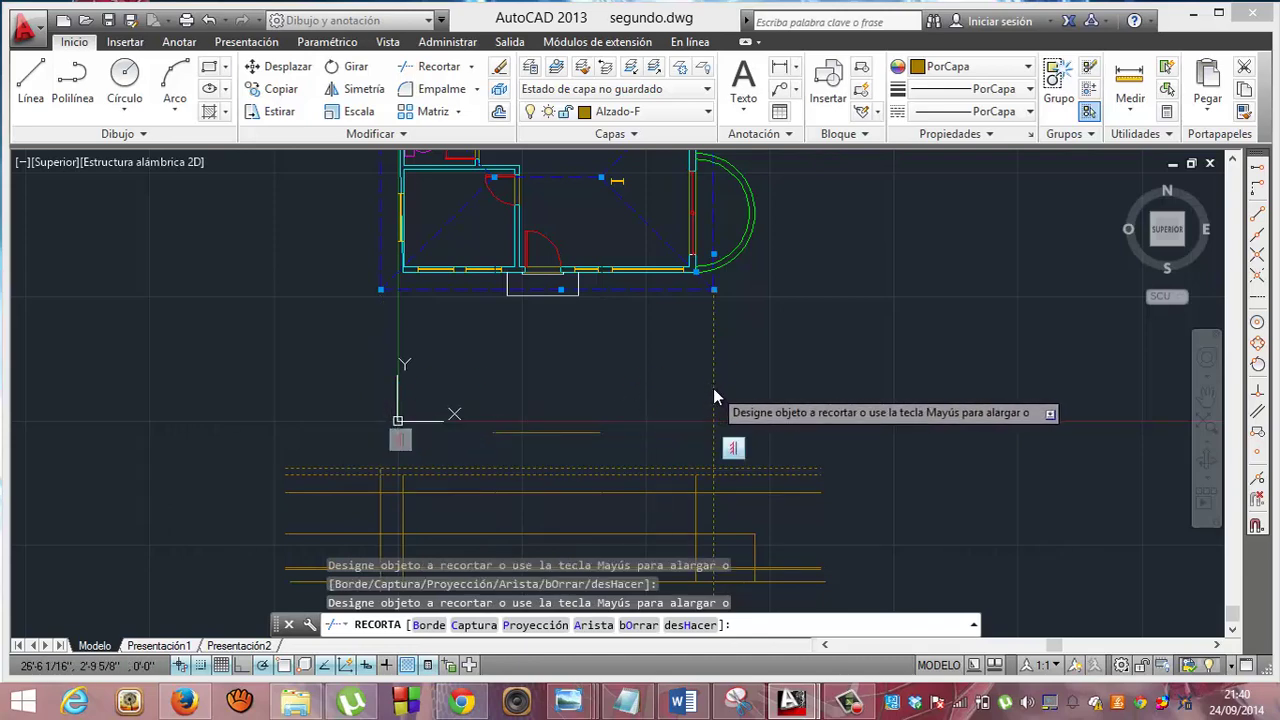
pyautogui.click(715, 520)
pyautogui.click(715, 520)
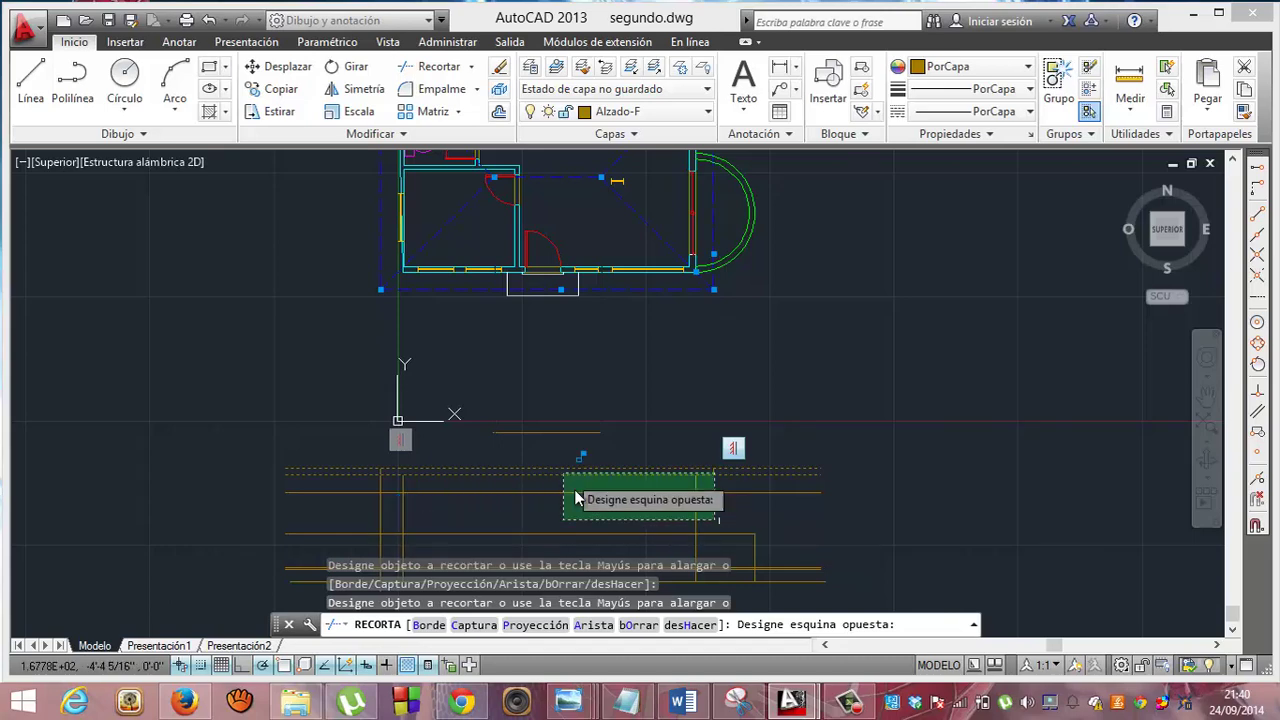
pyautogui.press('Escape')
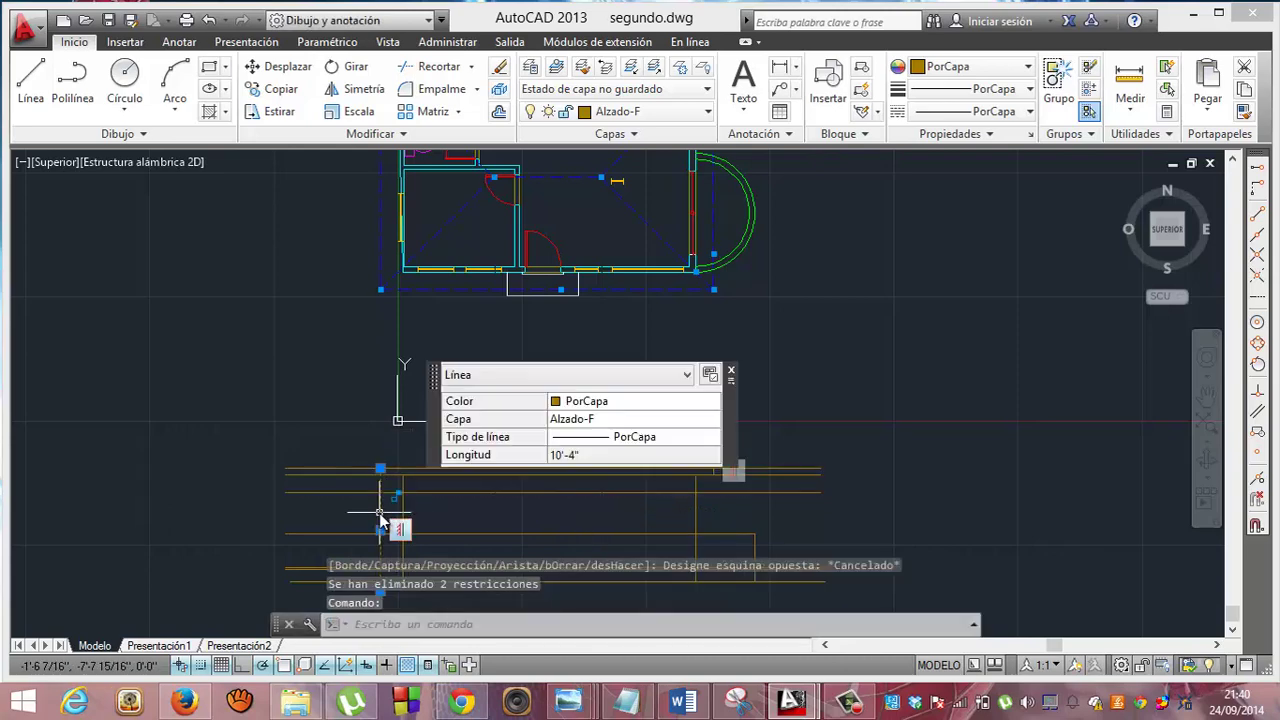
# Check the trimmed left wall line and restart the TRIM command.
pyautogui.click(380, 515)
pyautogui.press('Escape')
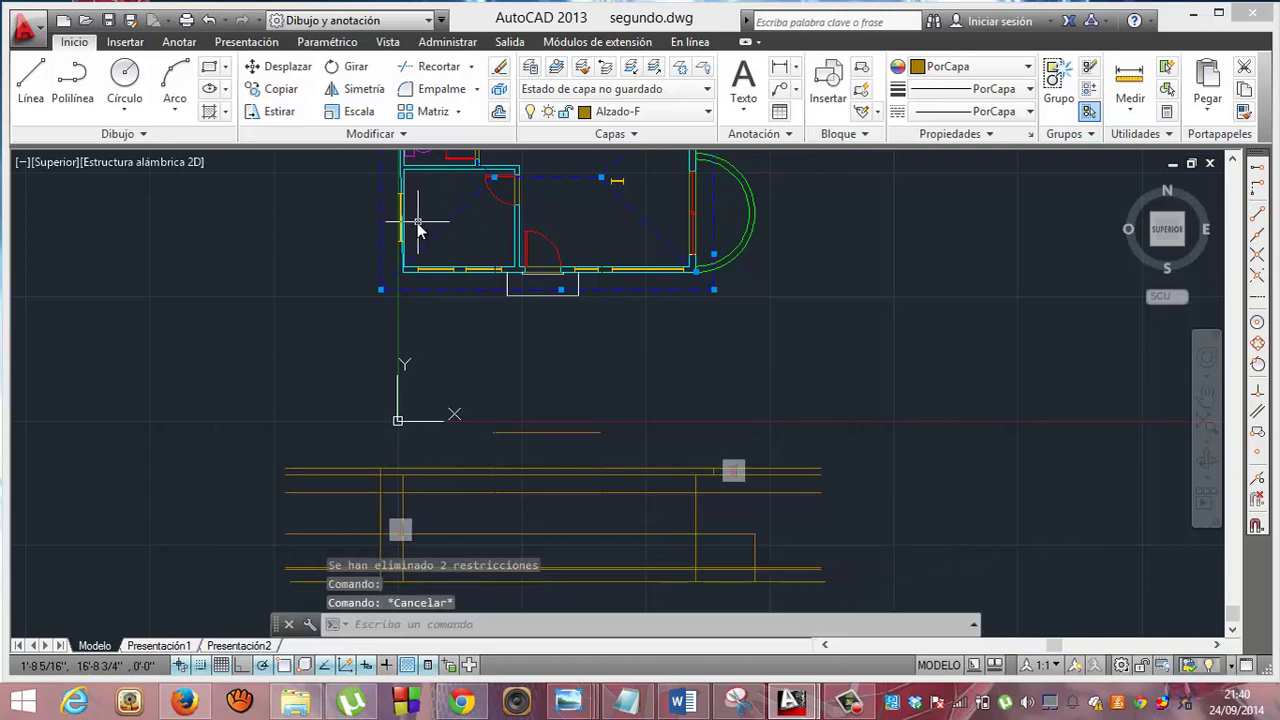
pyautogui.click(425, 67)
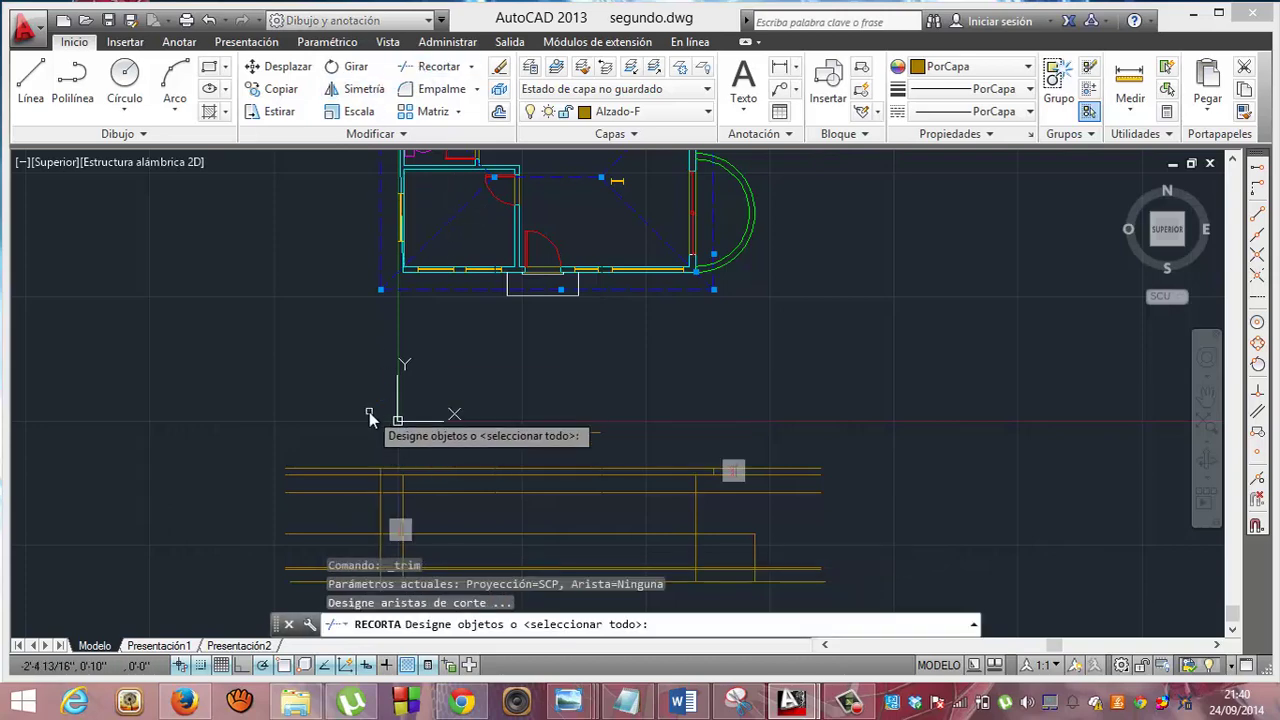
# Trim the left wall line's piece between the two top elevation lines.
pyautogui.click(360, 472)
pyautogui.click(359, 478)
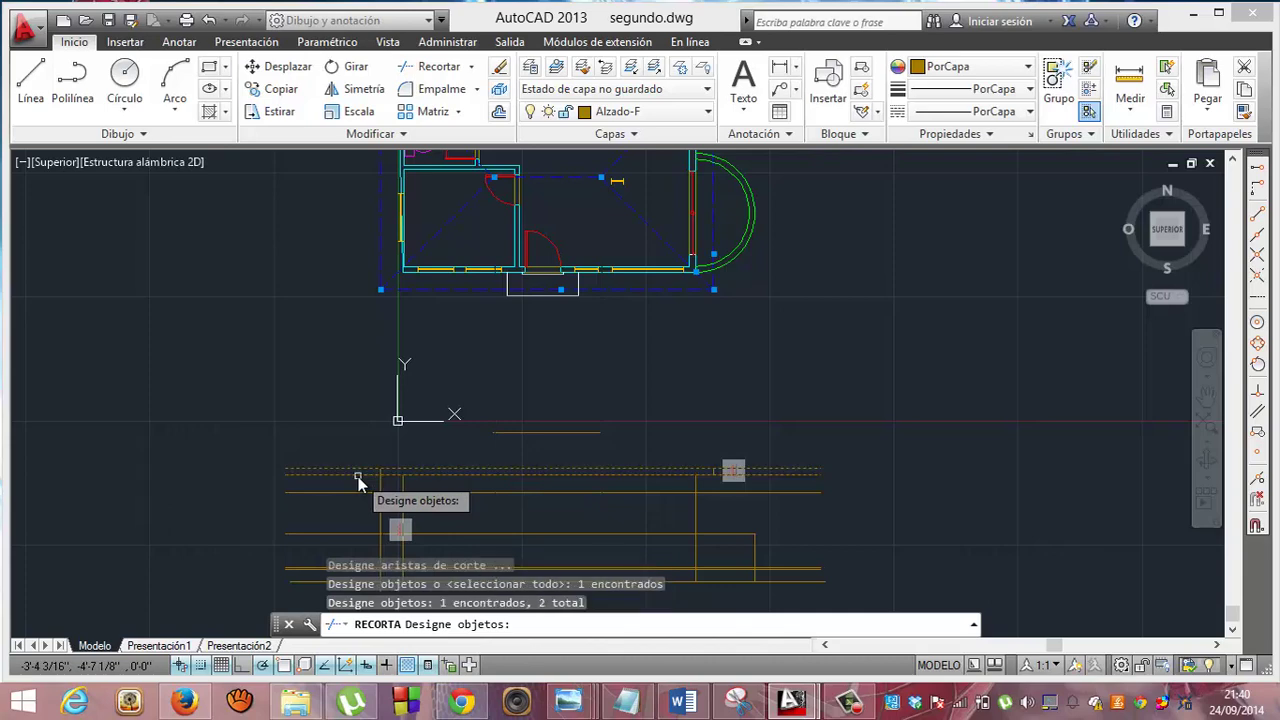
pyautogui.press('Return')
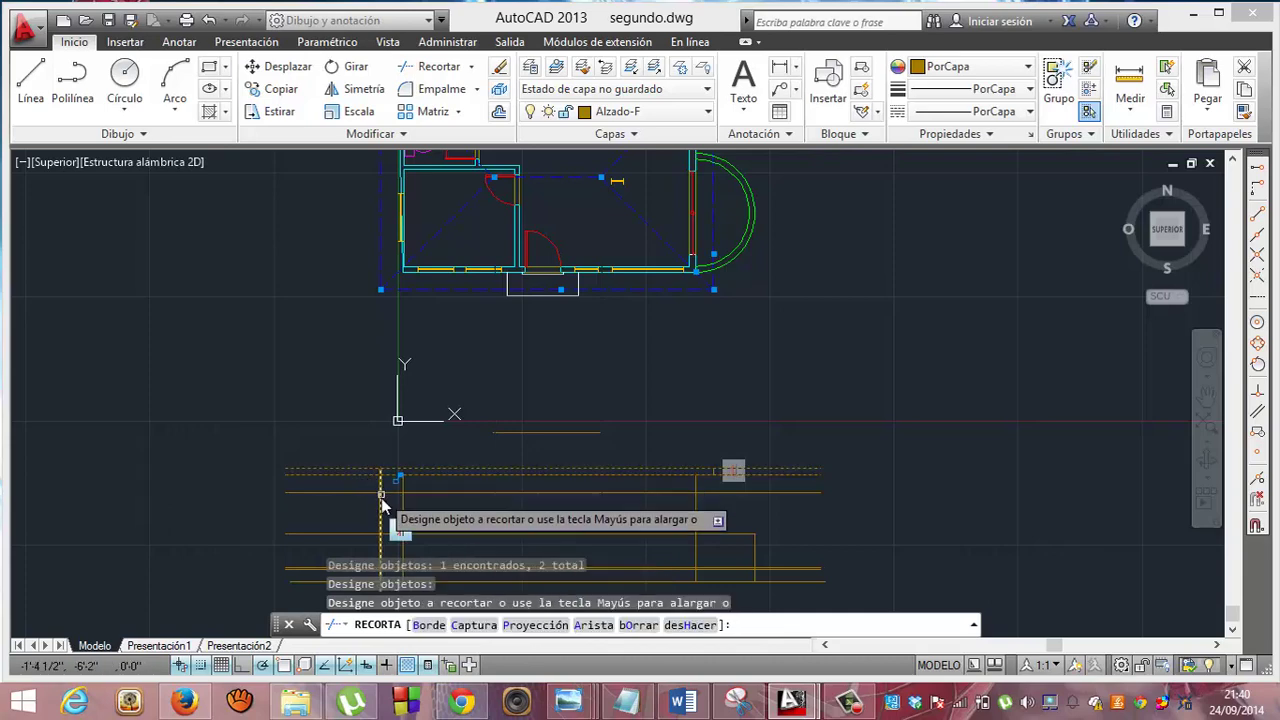
pyautogui.click(380, 508)
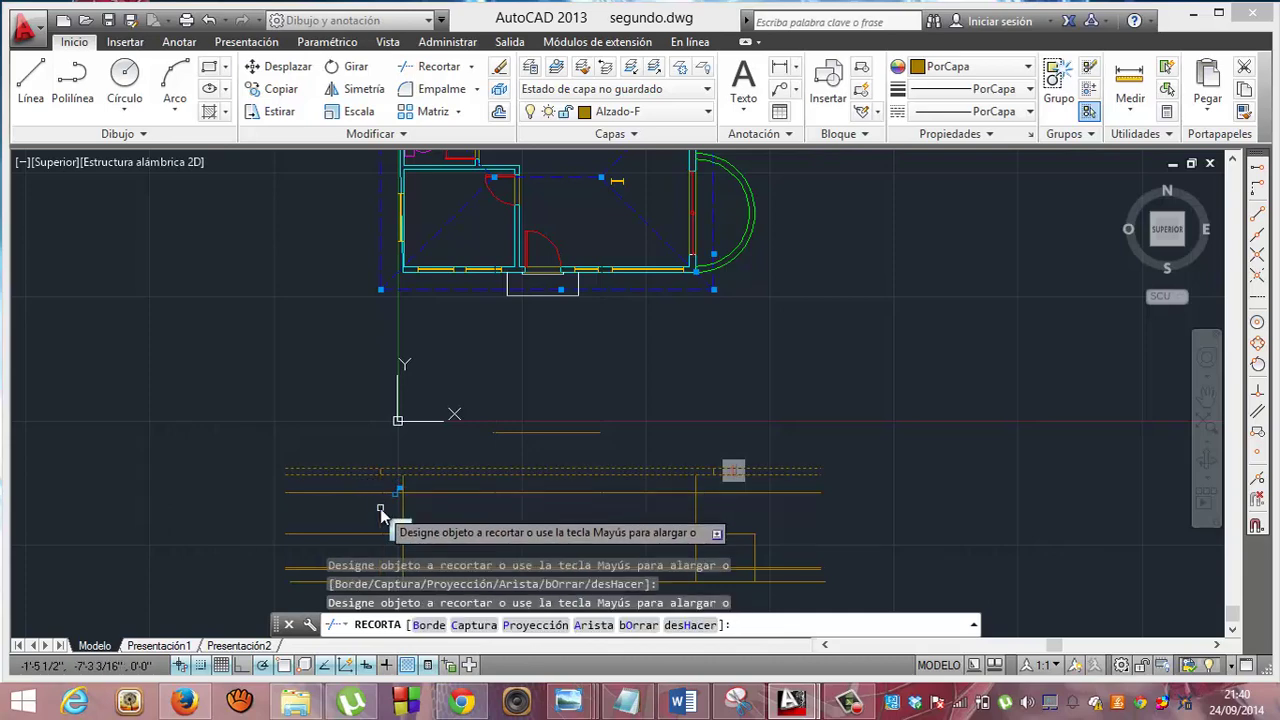
pyautogui.press('Escape')
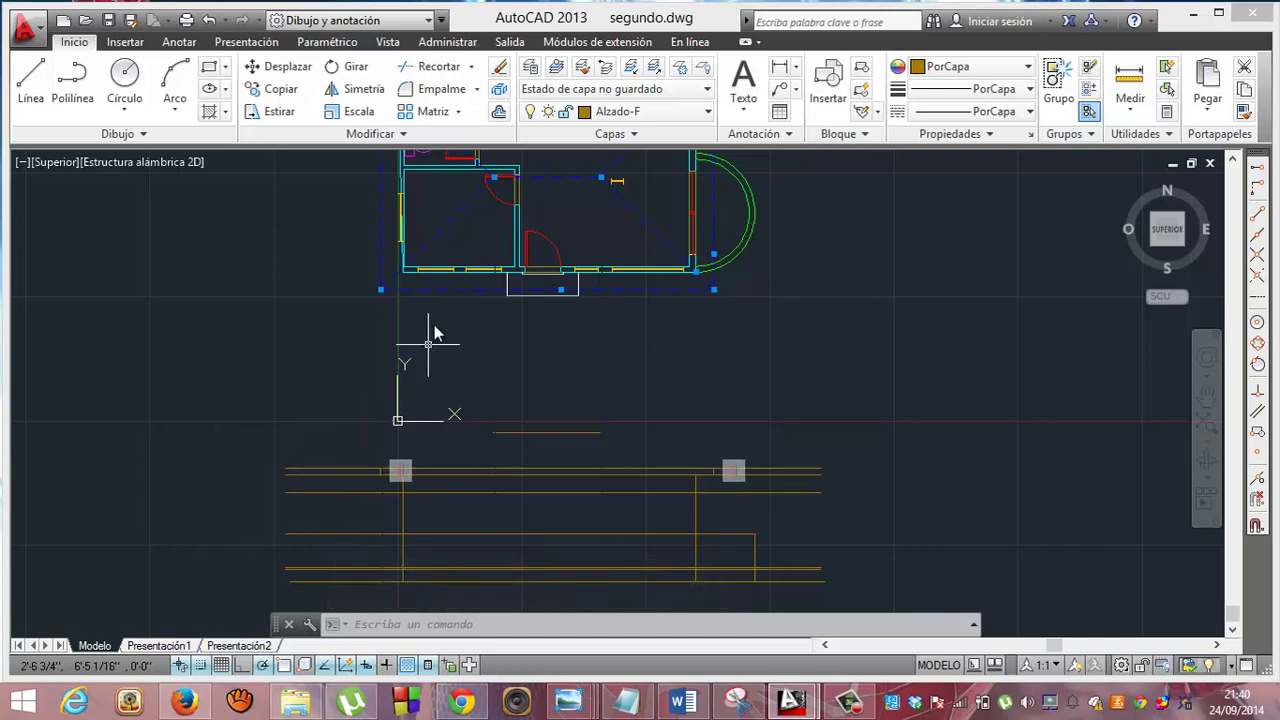
# Trim the top elevation line's overhang left of the left wall line.
pyautogui.press('Return')
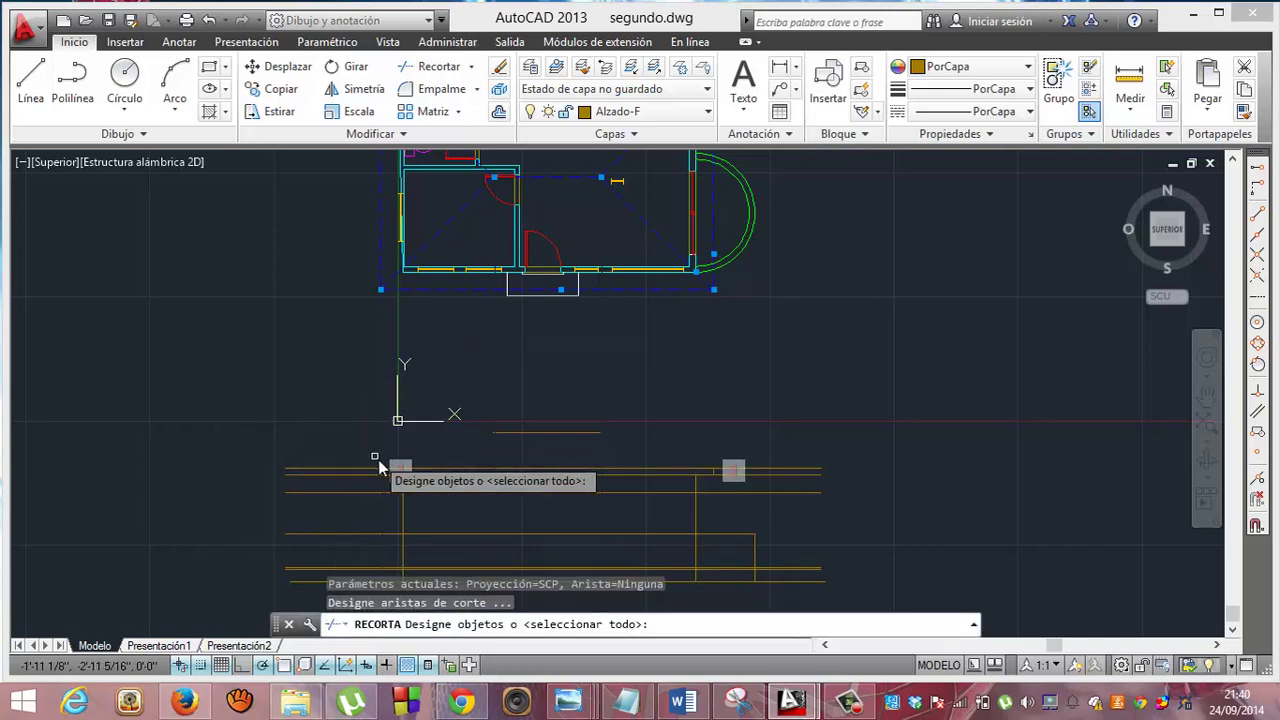
pyautogui.click(381, 472)
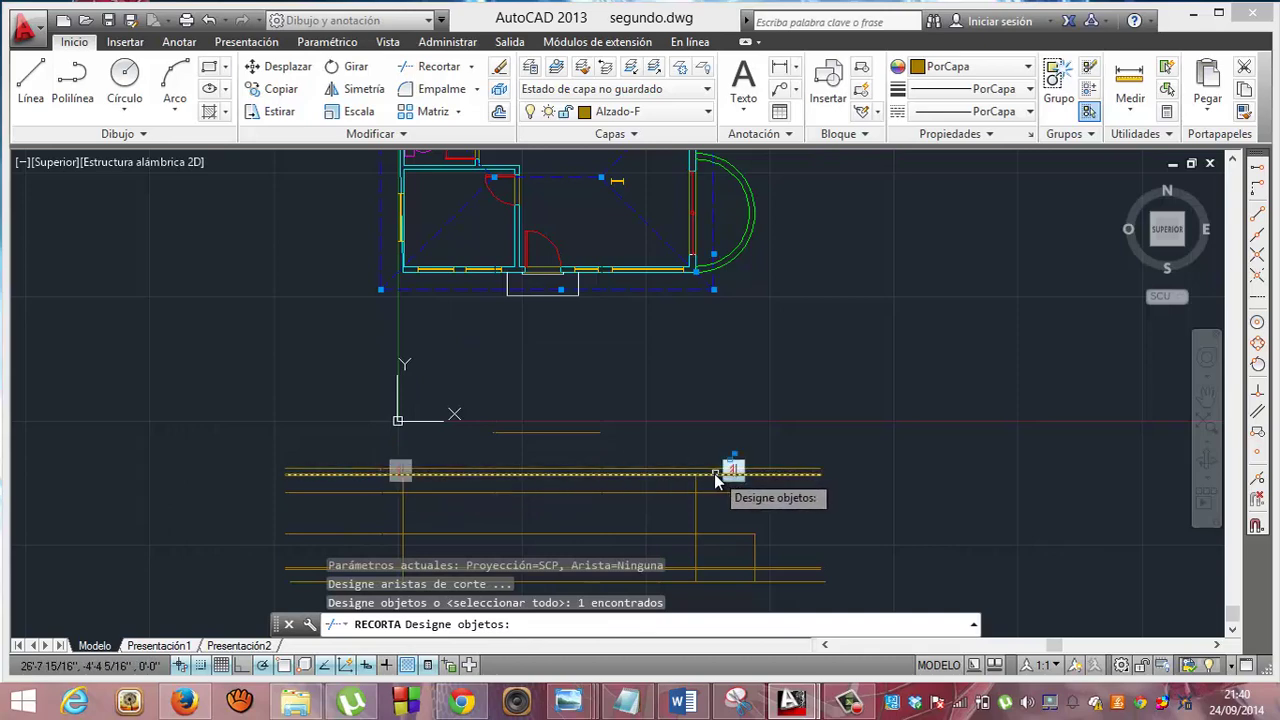
pyautogui.click(713, 472)
pyautogui.press('Return')
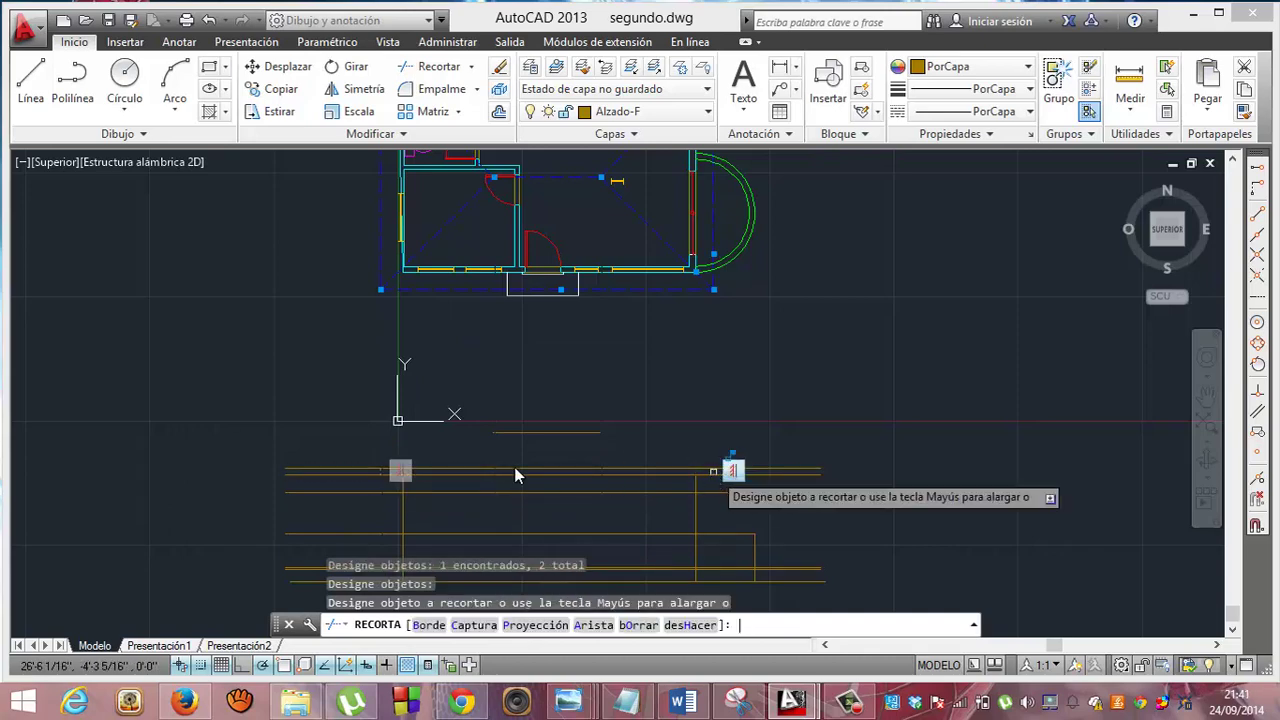
pyautogui.click(331, 477)
pyautogui.click(333, 479)
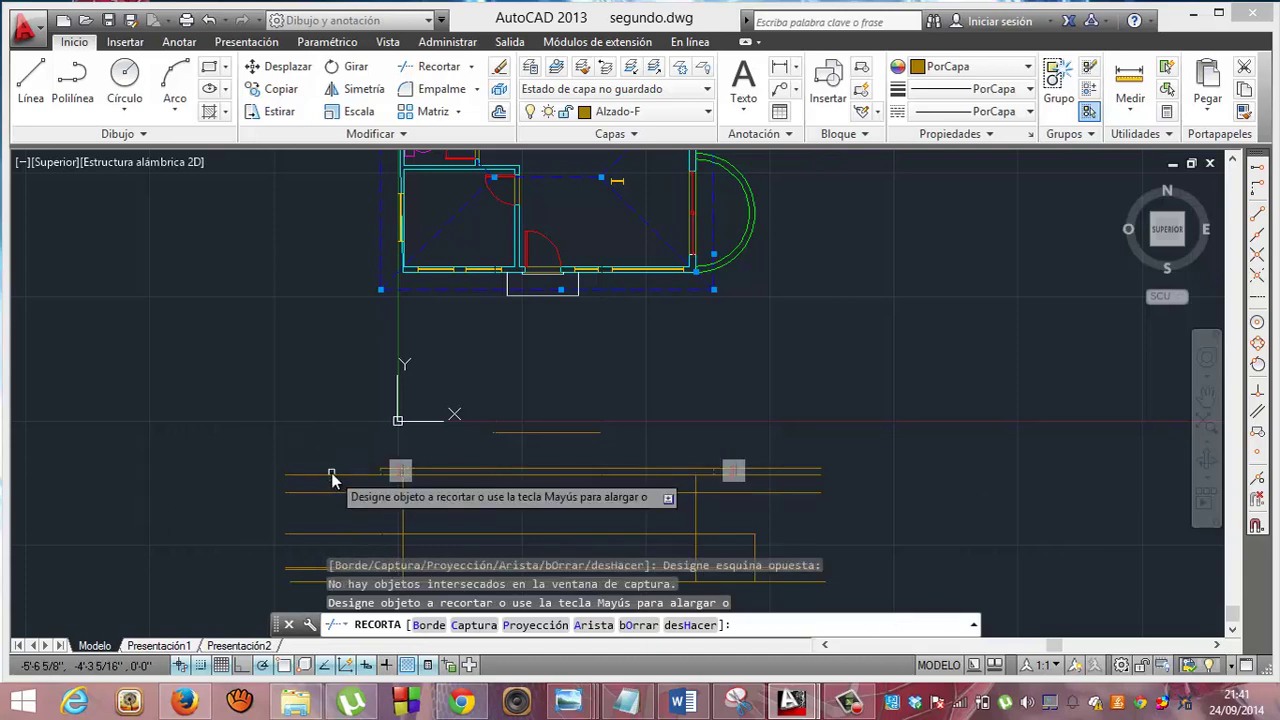
pyautogui.click(331, 475)
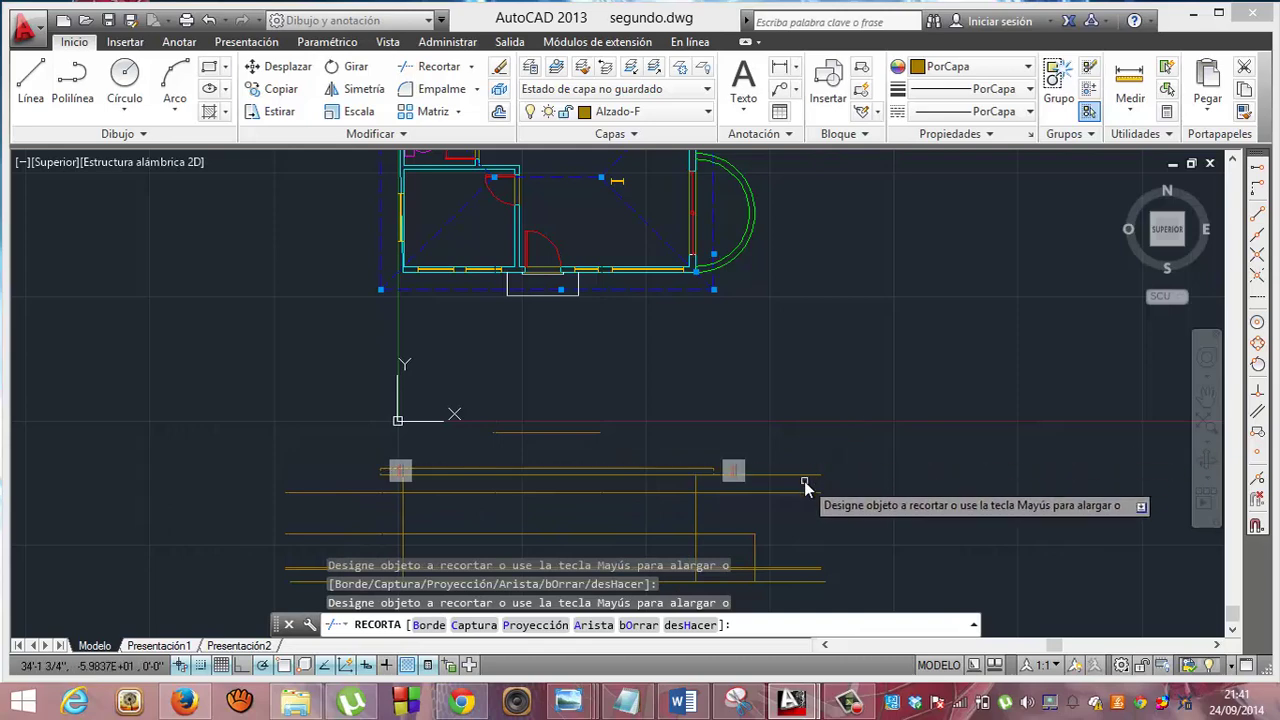
pyautogui.press('Escape')
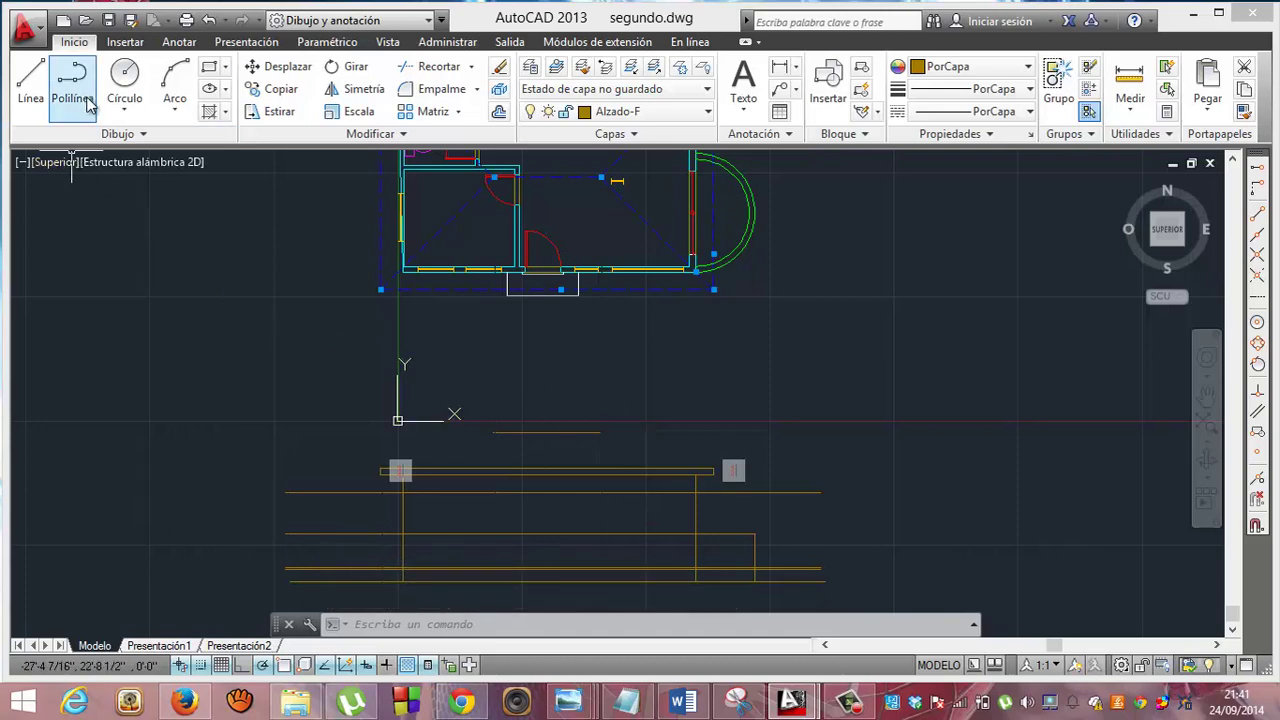
# Draw the left and right roof slopes joining the eave ends to the ridge line's ends.
pyautogui.click(32, 85)
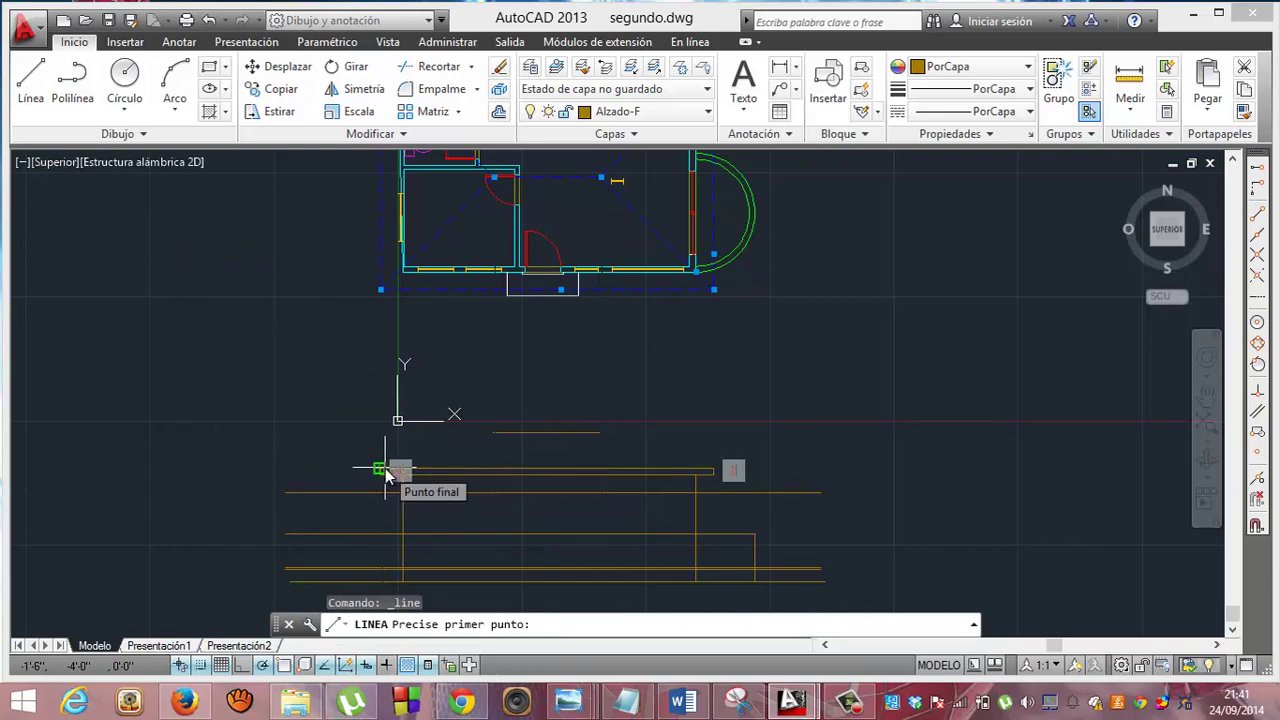
pyautogui.click(383, 469)
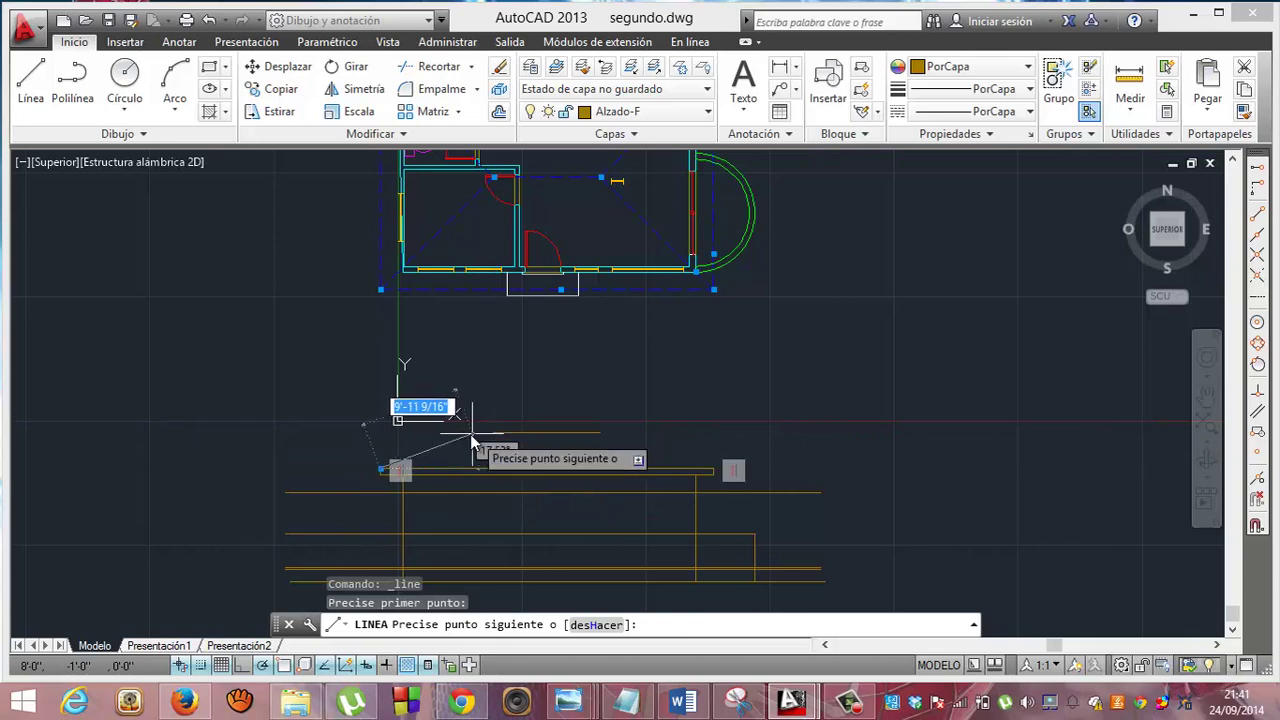
pyautogui.click(492, 432)
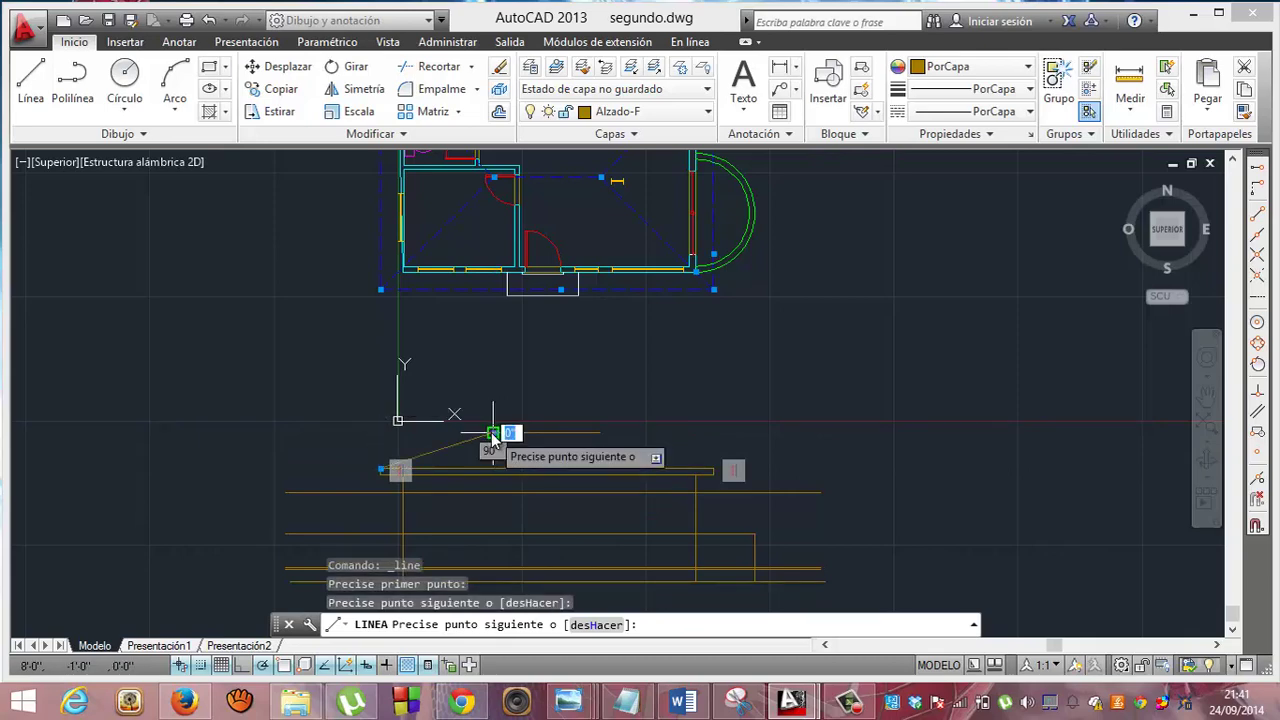
pyautogui.press('Return')
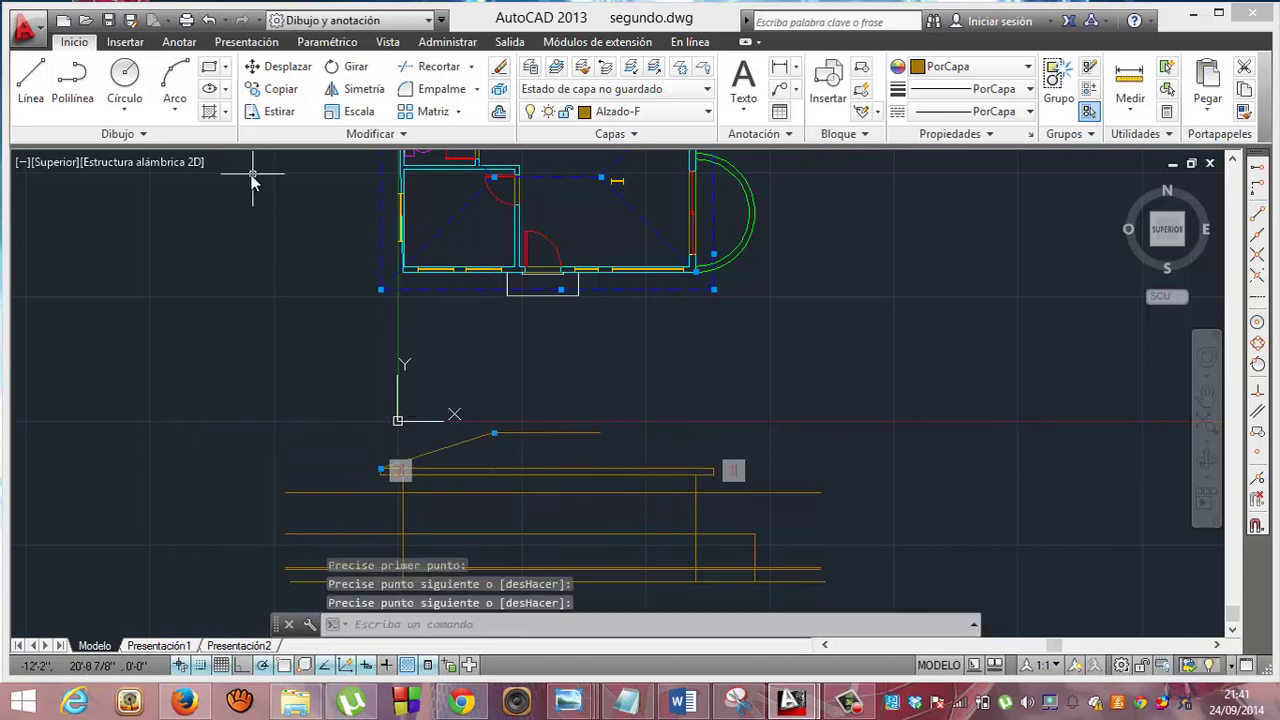
pyautogui.click(30, 80)
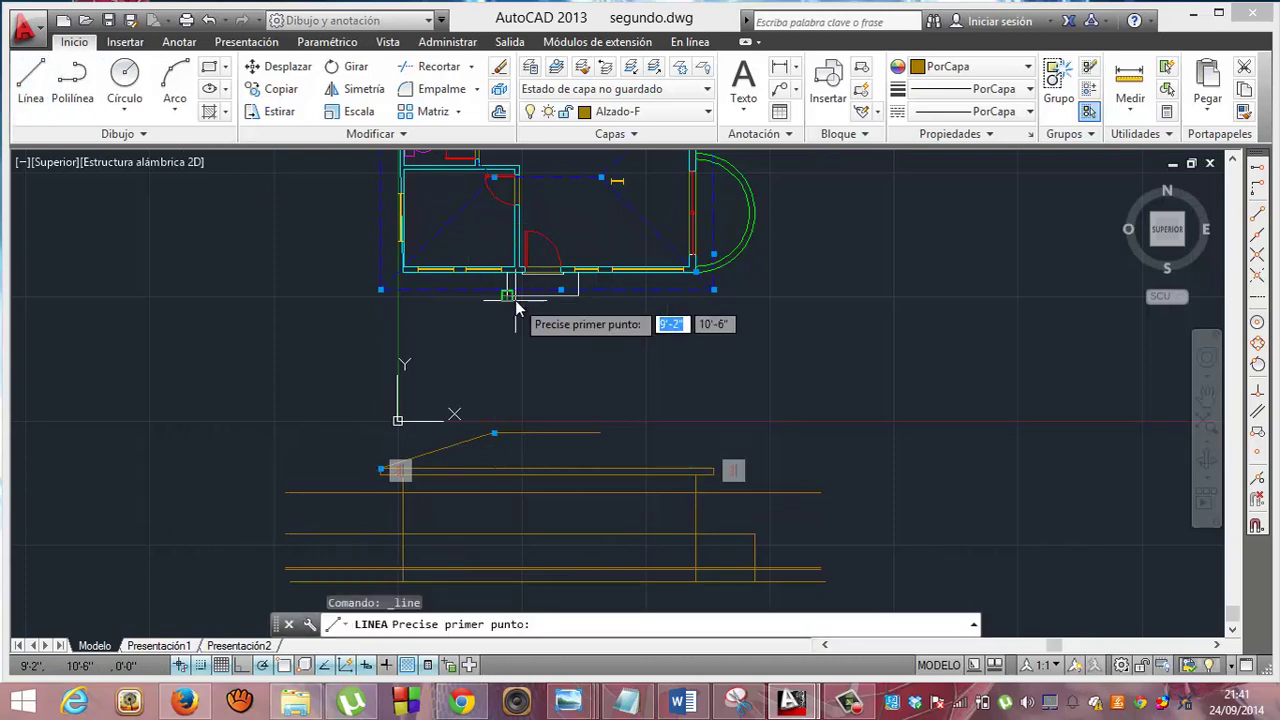
pyautogui.click(600, 433)
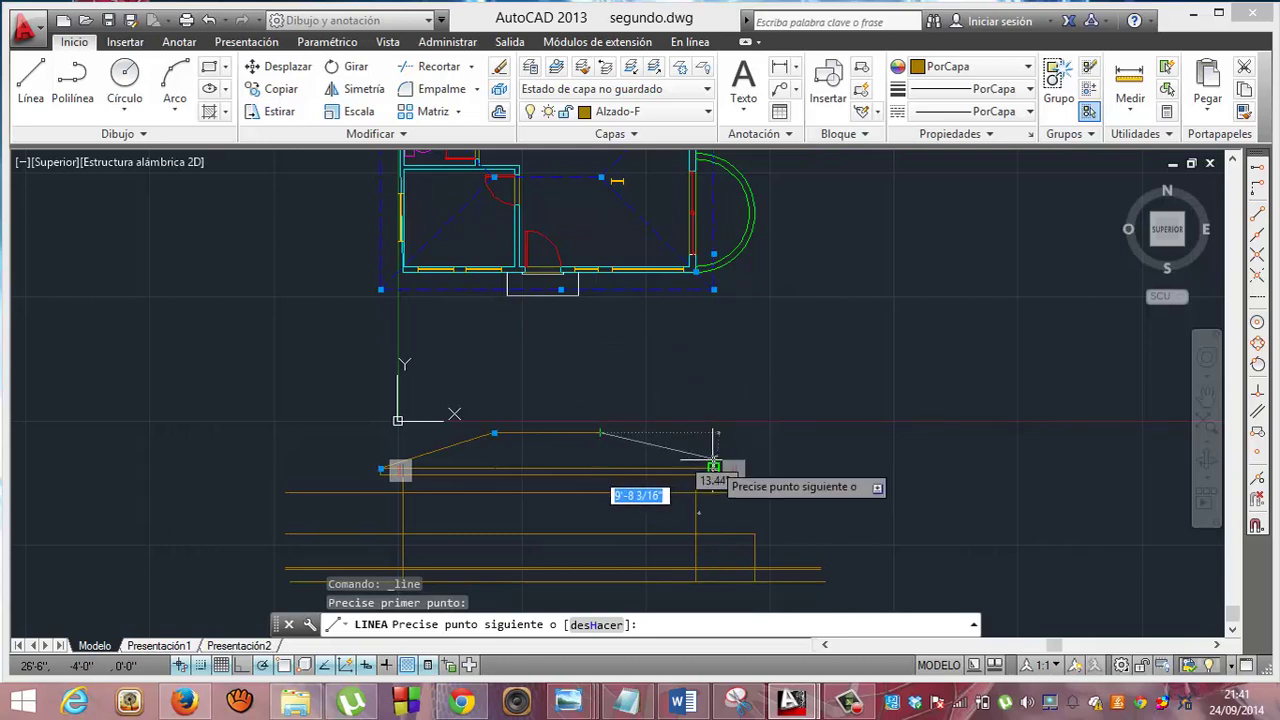
pyautogui.click(713, 467)
pyautogui.press('Return')
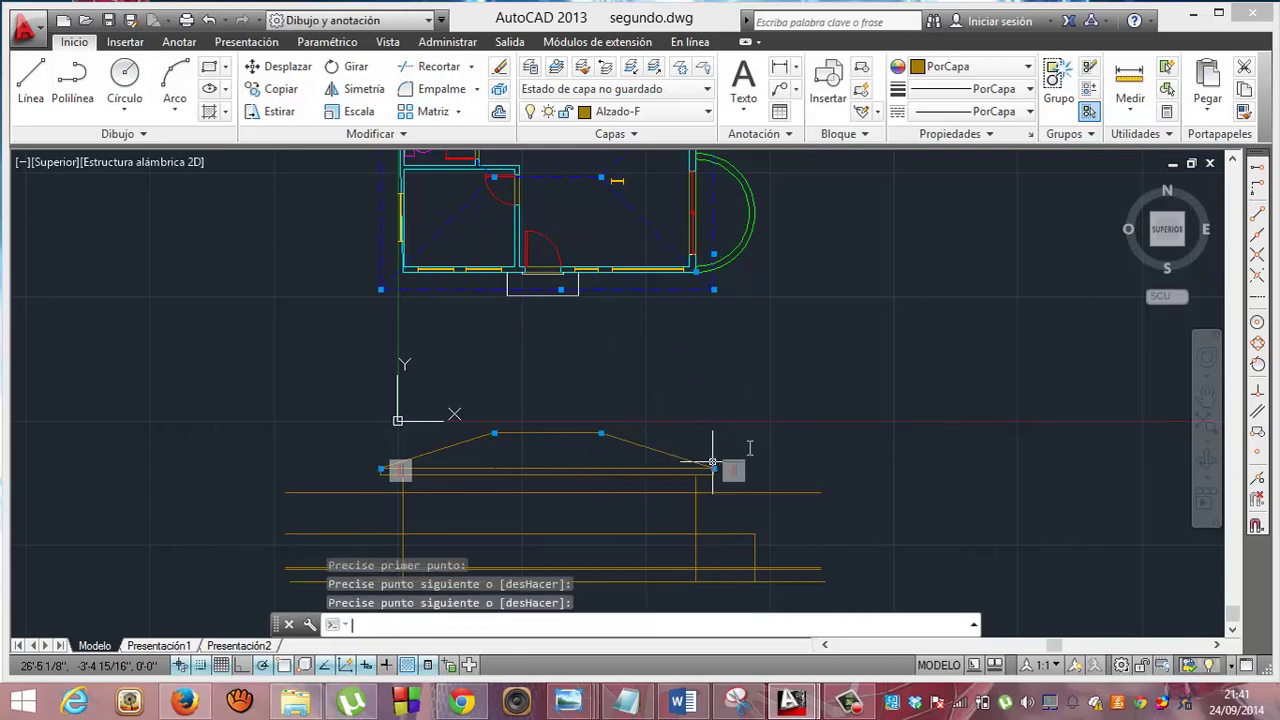
pyautogui.press('Escape')
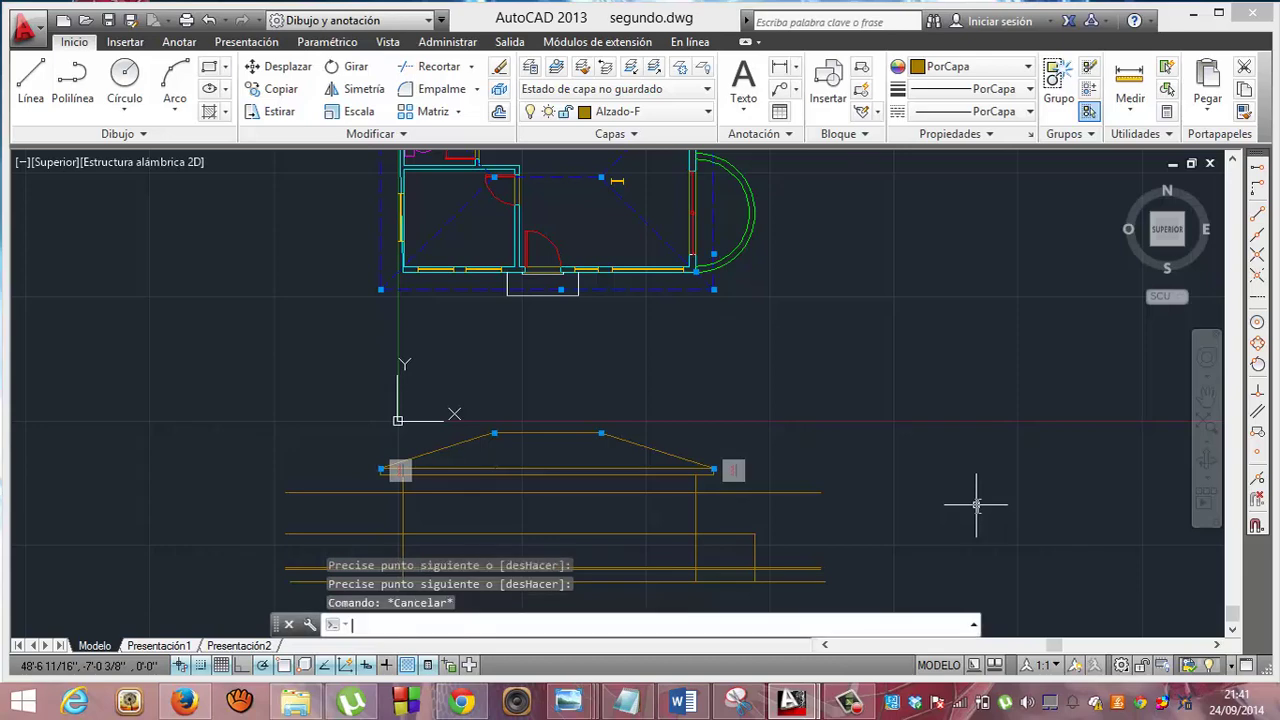
# Zoom to extents, then zoom and pan in on the plan and elevation.
pyautogui.click(1207, 420)
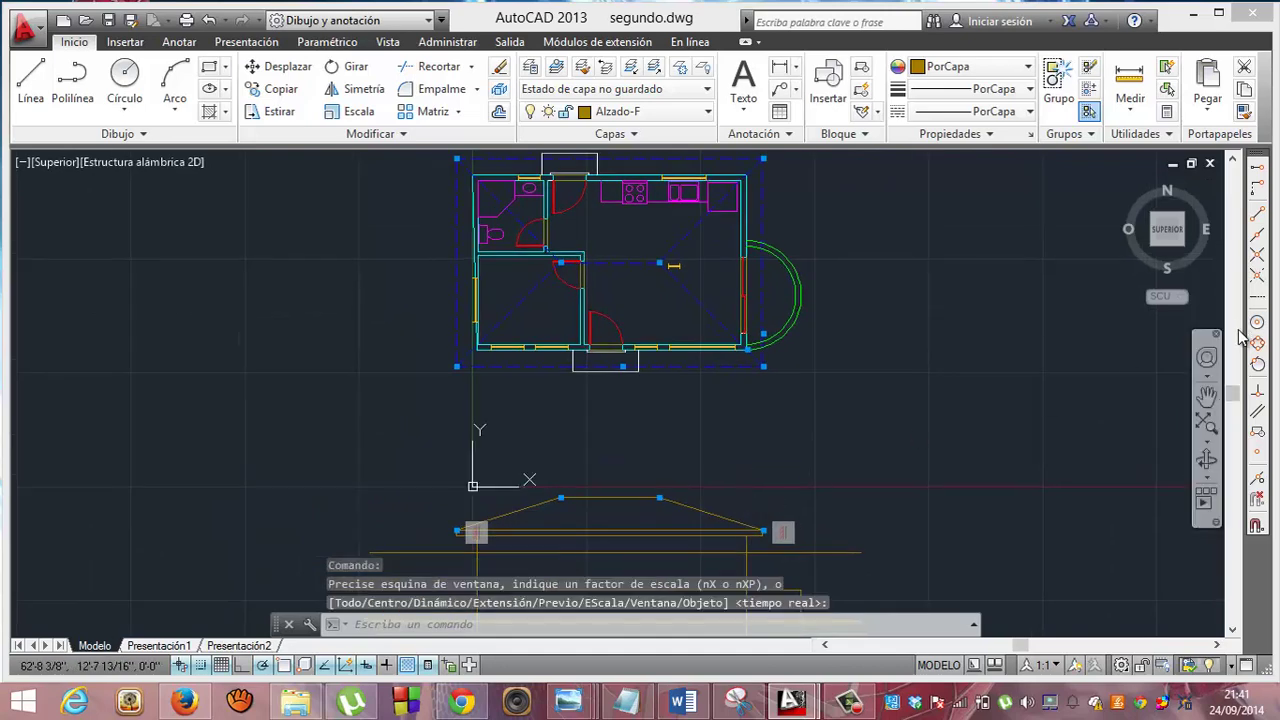
pyautogui.click(1208, 445)
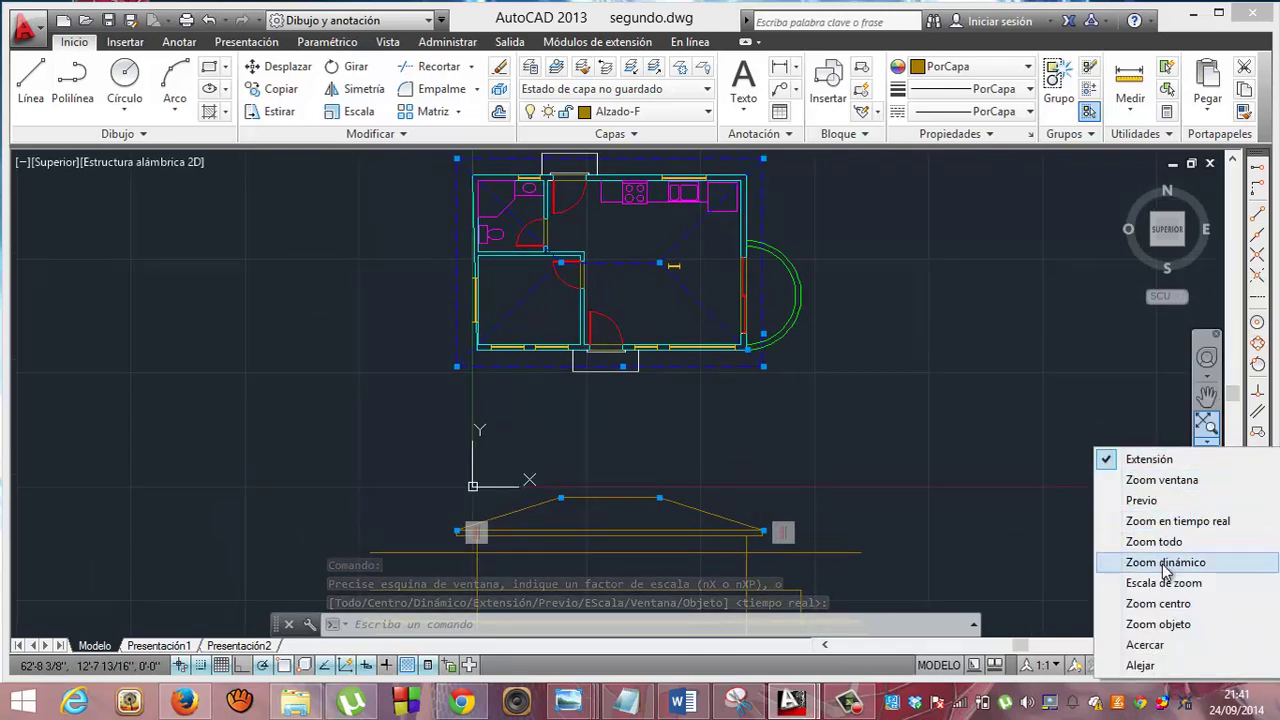
pyautogui.click(1165, 521)
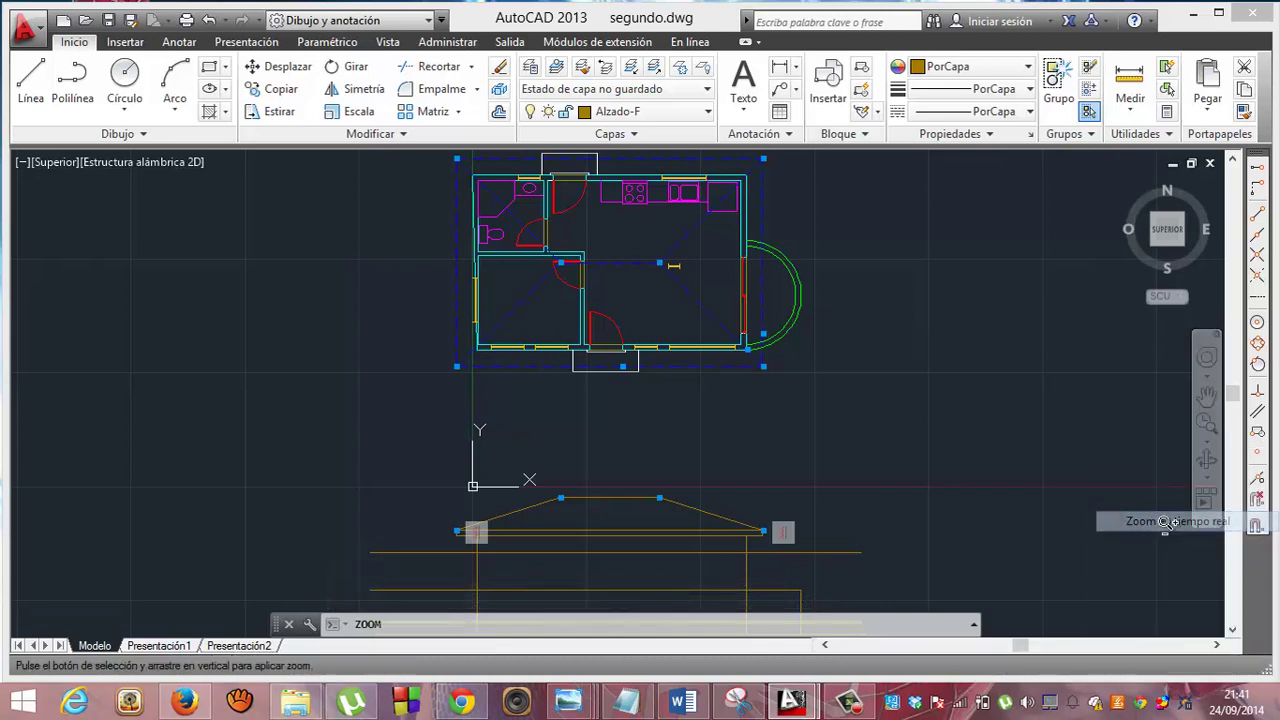
pyautogui.moveTo(728, 535); pyautogui.dragTo(660, 346)
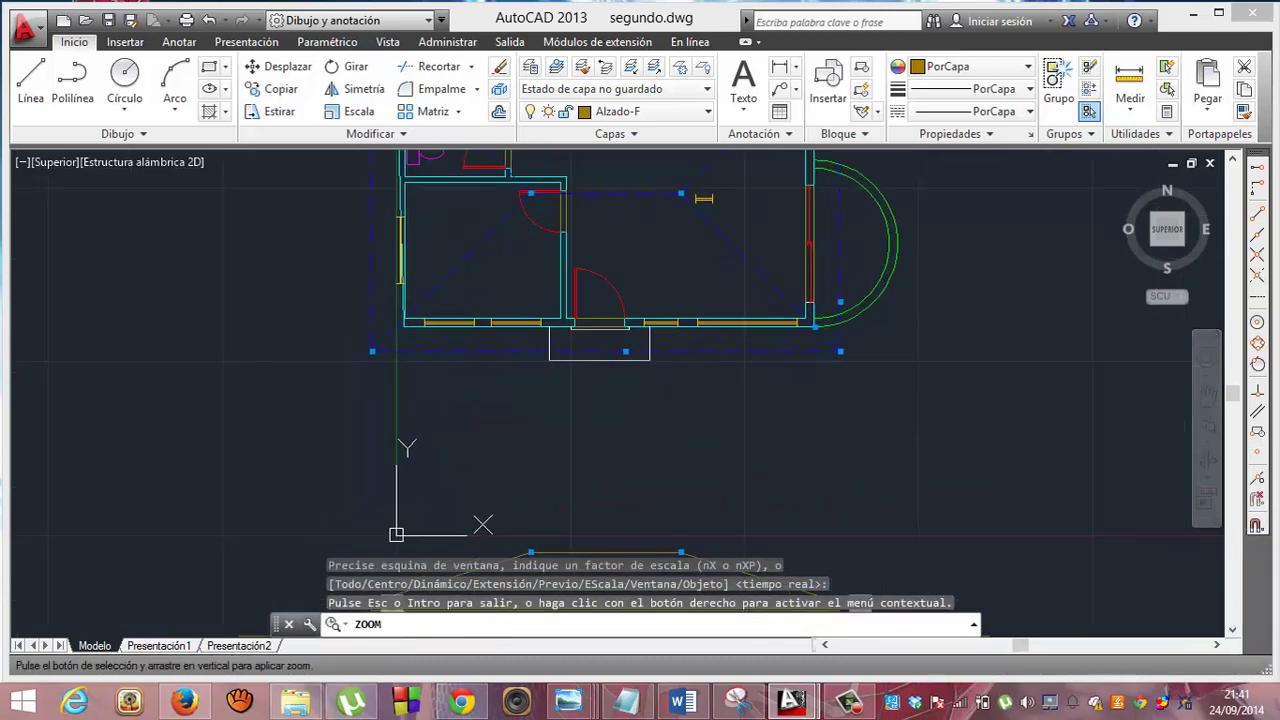
pyautogui.click(1207, 395)
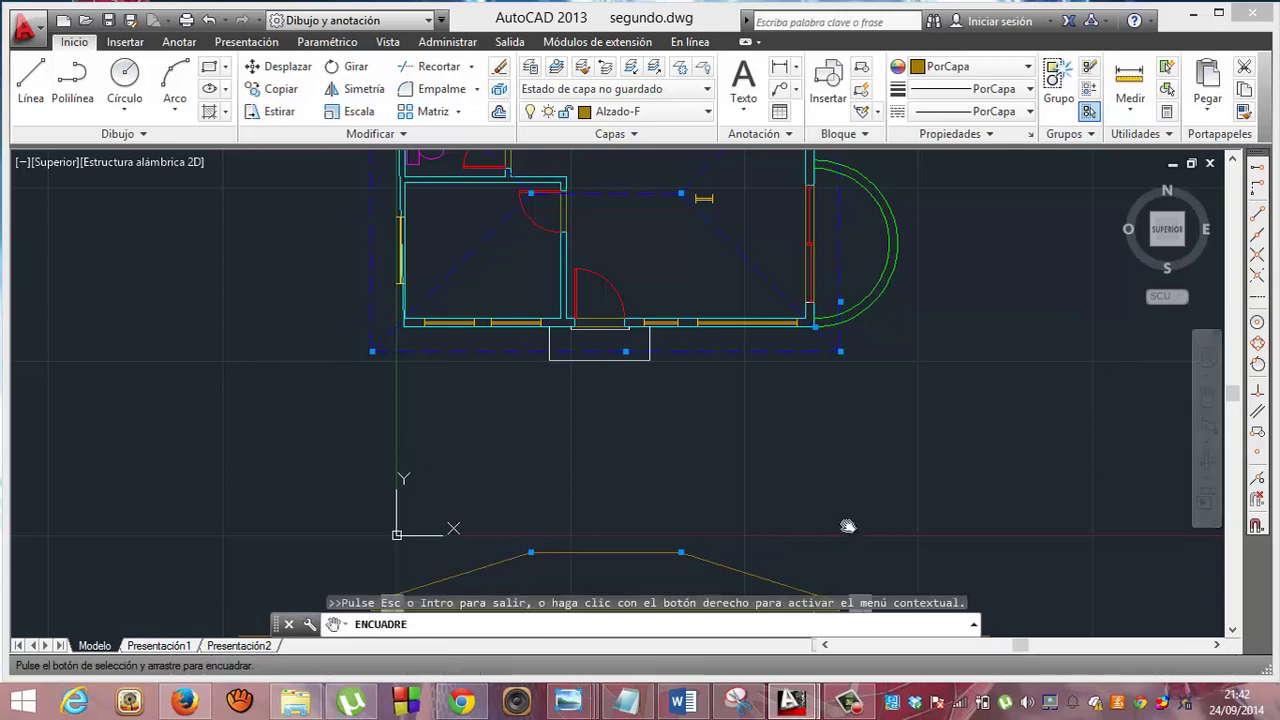
pyautogui.moveTo(846, 523)
pyautogui.mouseDown()
pyautogui.moveTo(814, 309)
pyautogui.moveTo(837, 226)
pyautogui.moveTo(860, 258)
pyautogui.mouseUp()
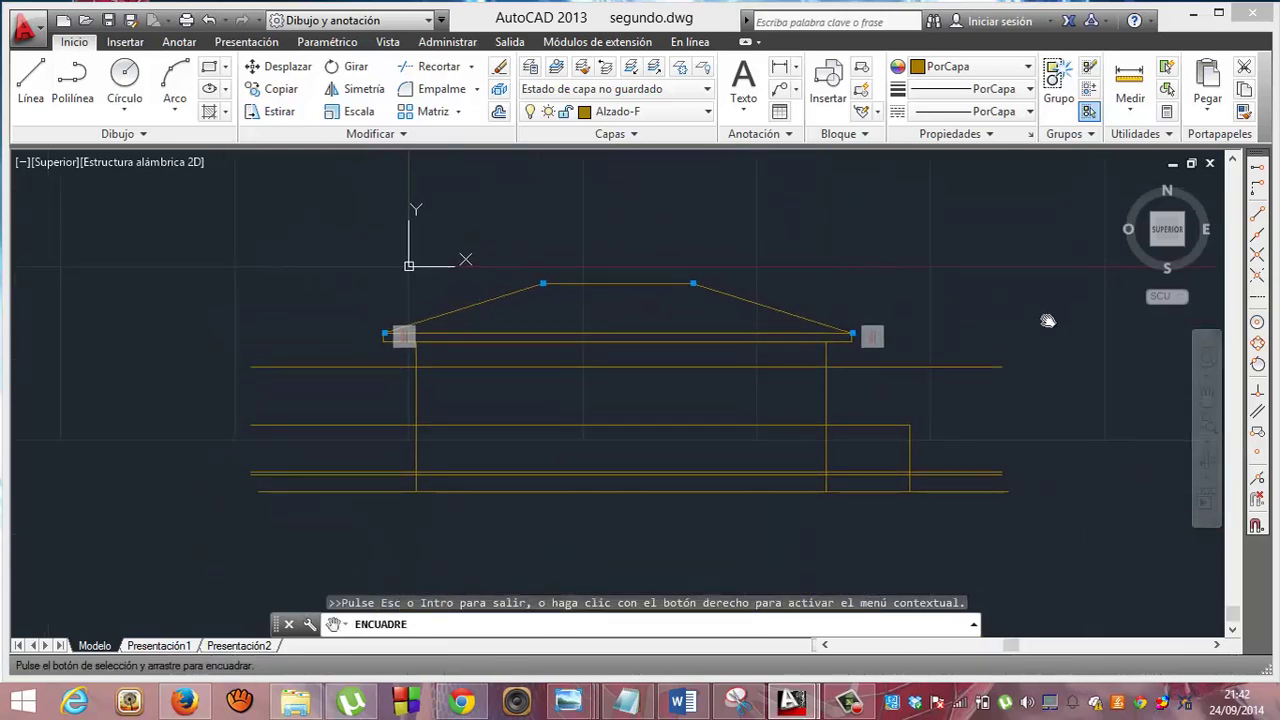
pyautogui.press('Escape')
pyautogui.press('Escape')
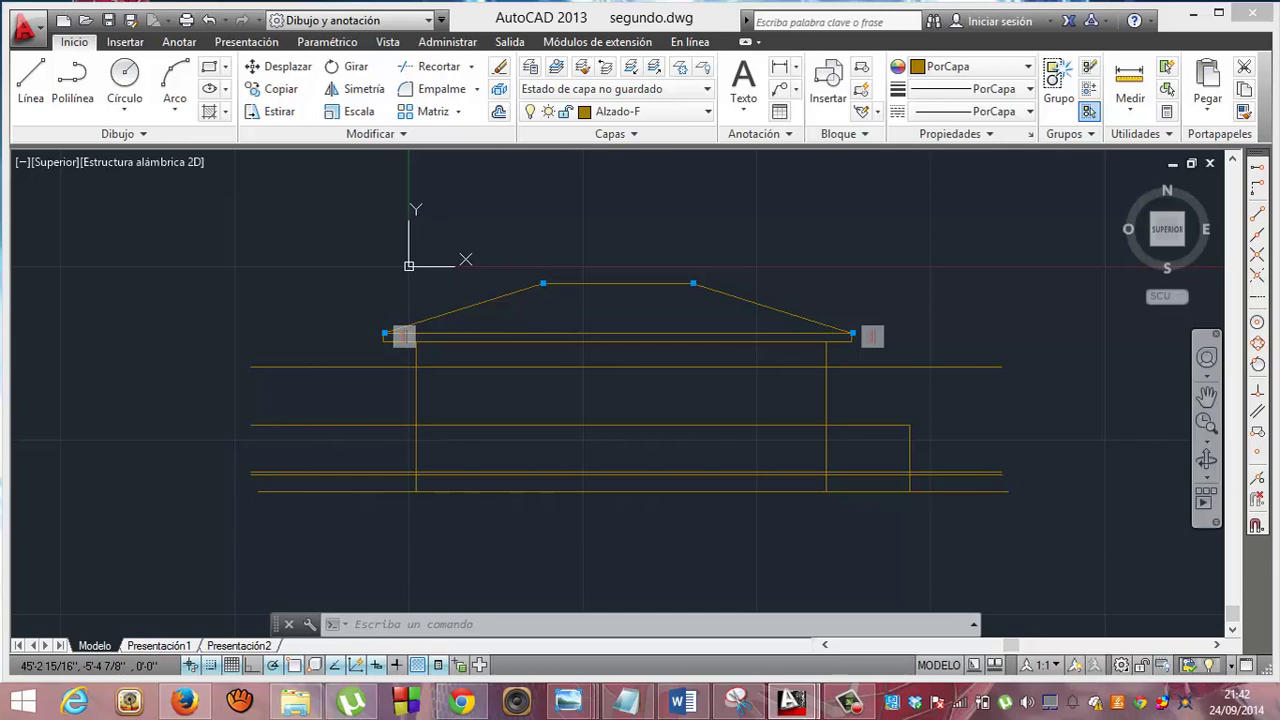
pyautogui.press('Escape')
pyautogui.press('Escape')
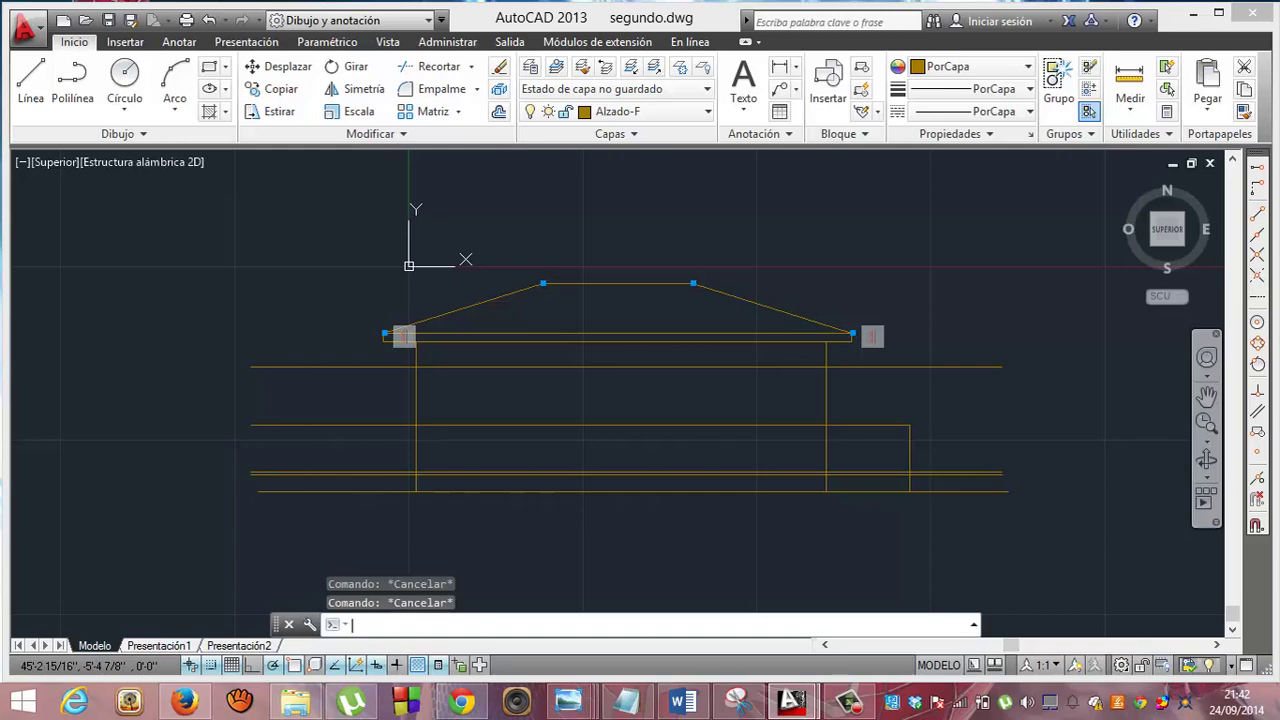
# Reframe the view so the plan's front wall sits directly above the elevation.
pyautogui.click(1236, 163)
pyautogui.click(1236, 163)
pyautogui.click(1236, 163)
pyautogui.click(1236, 163)
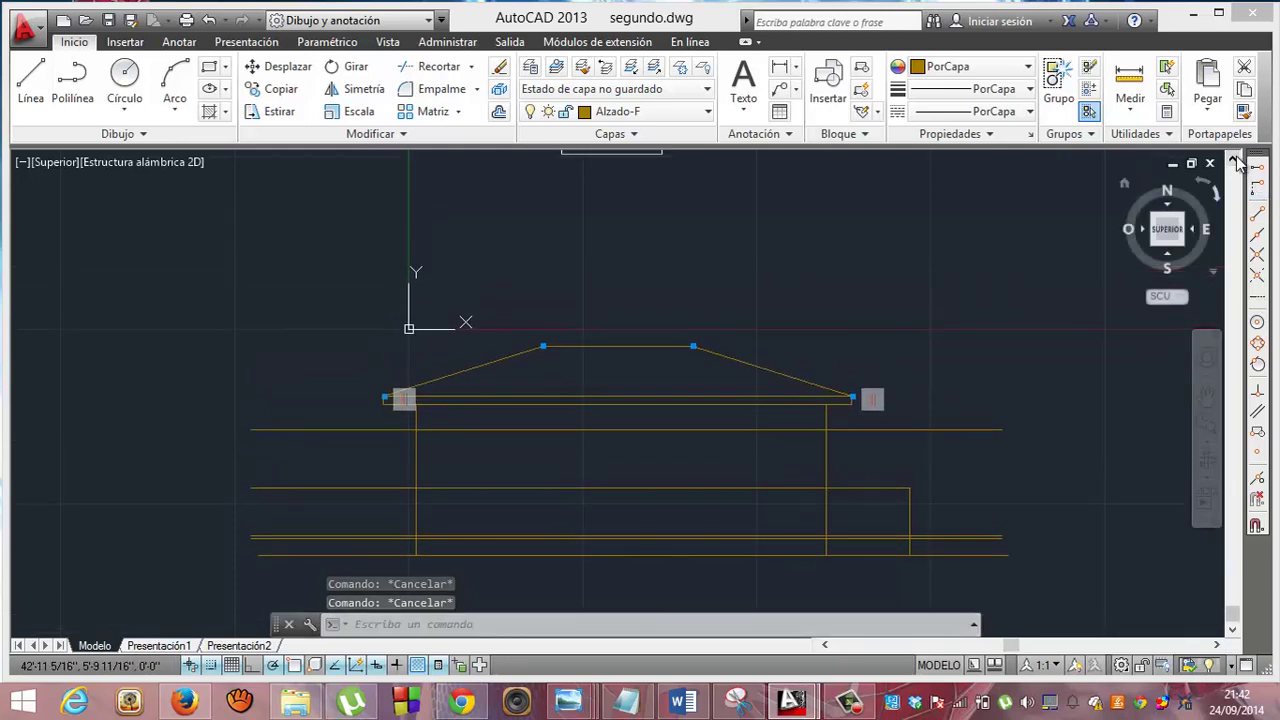
pyautogui.click(1236, 163)
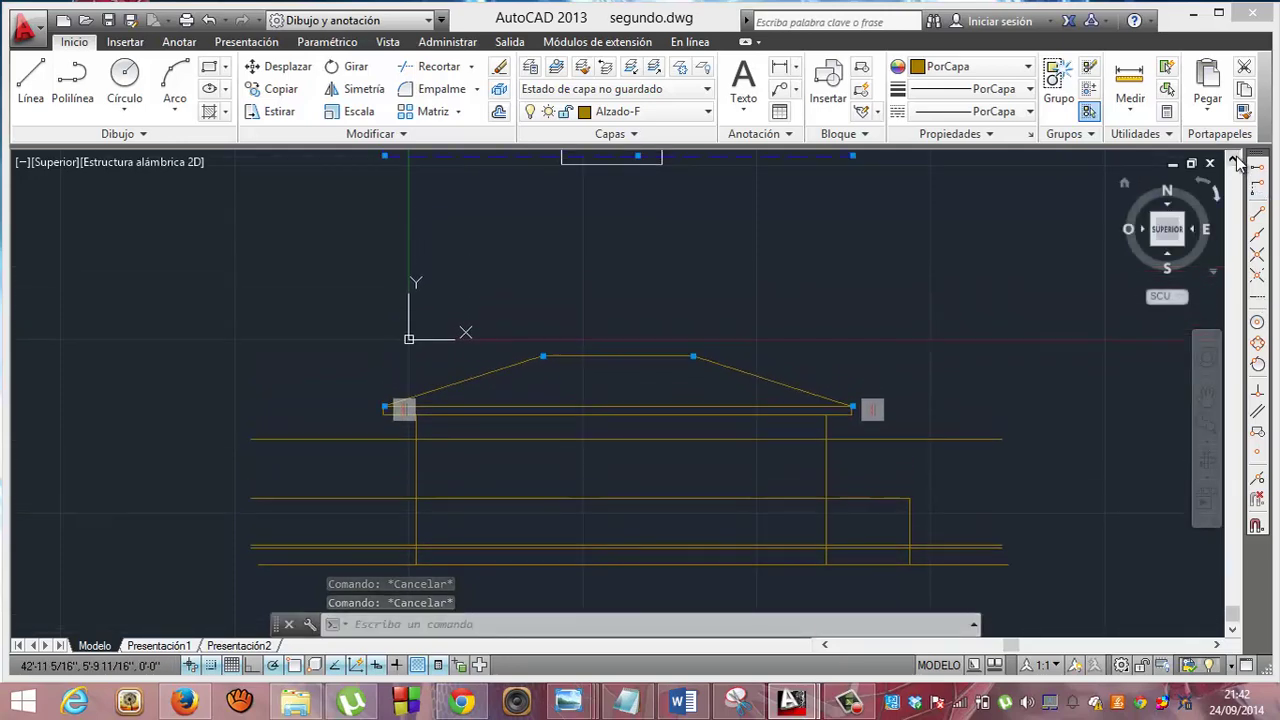
pyautogui.click(1208, 425)
pyautogui.moveTo(746, 355)
pyautogui.mouseDown()
pyautogui.moveTo(743, 443)
pyautogui.moveTo(743, 414)
pyautogui.mouseUp()
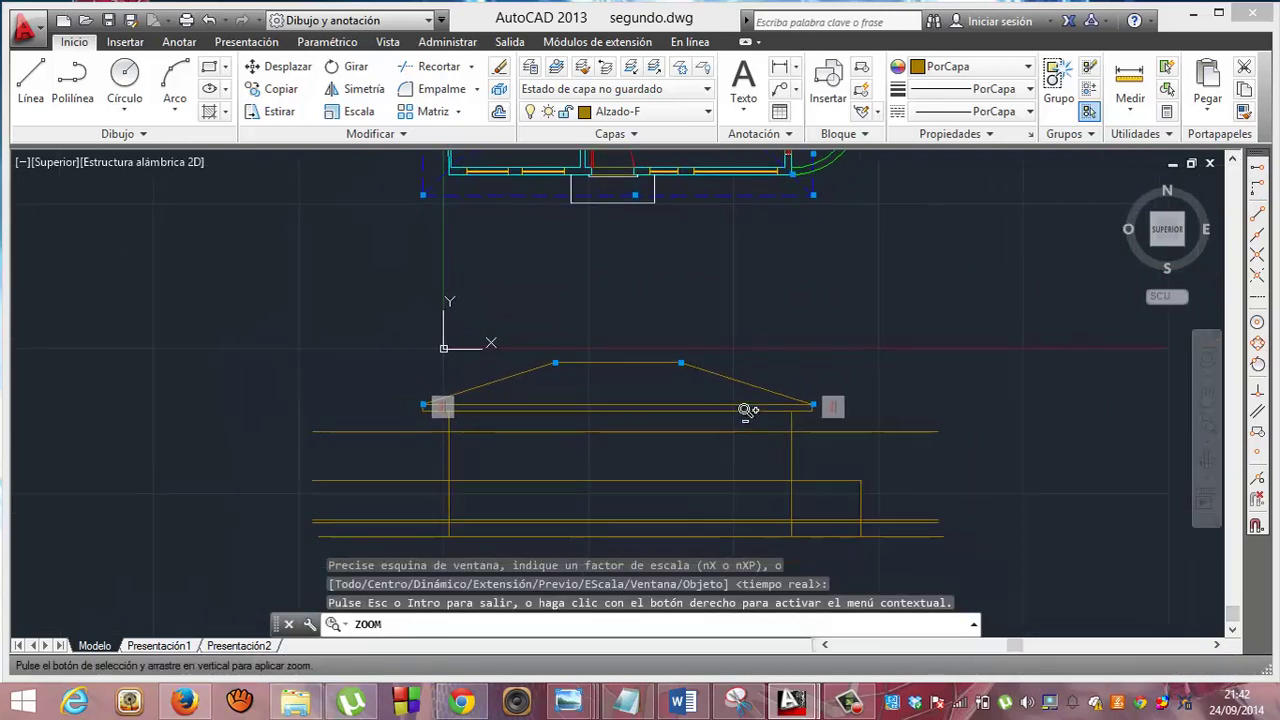
pyautogui.click(1206, 393)
pyautogui.moveTo(843, 403)
pyautogui.mouseDown()
pyautogui.moveTo(847, 437)
pyautogui.moveTo(852, 420)
pyautogui.mouseUp()
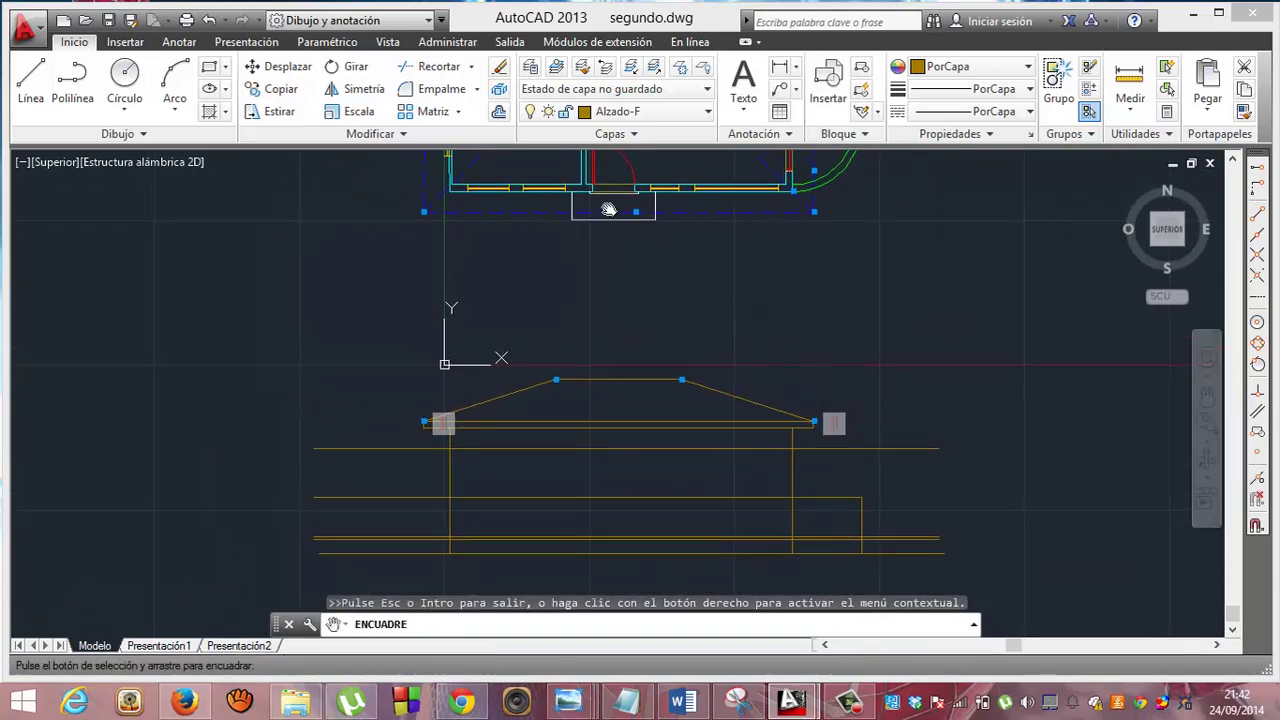
pyautogui.click(30, 82)
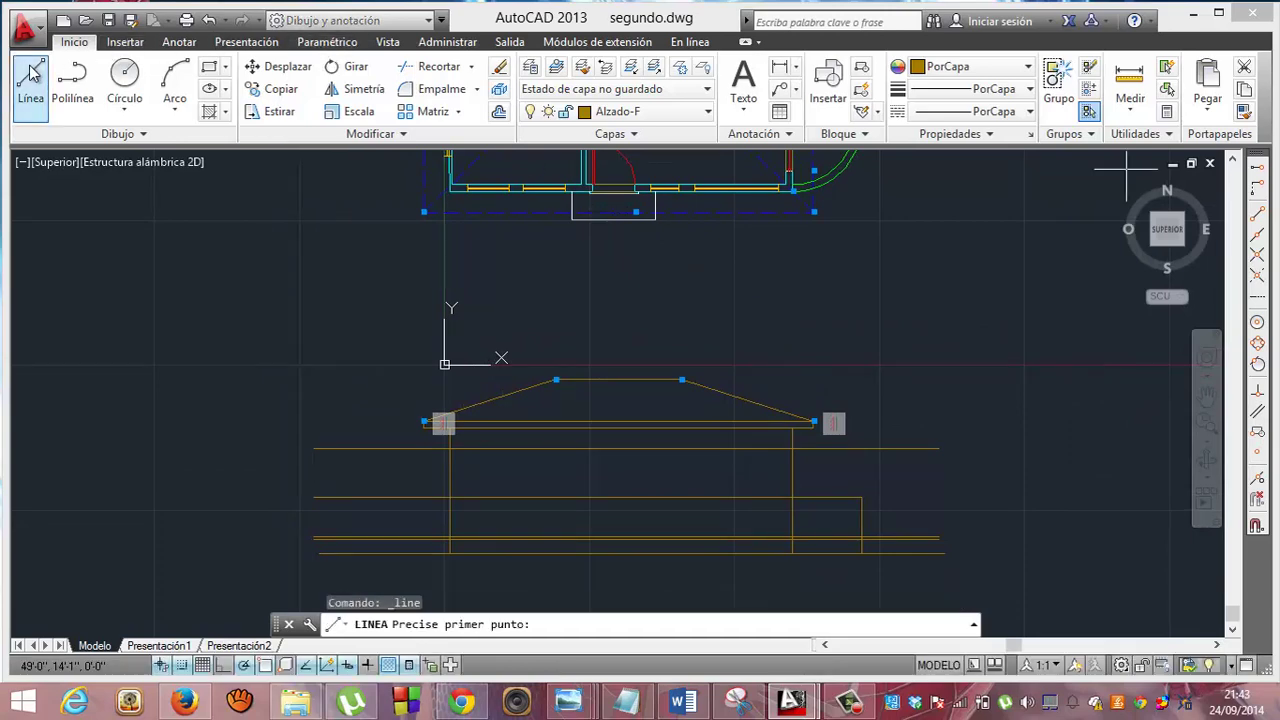
# Project the first window's two edges from the front wall down to the elevation ground line.
pyautogui.click(466, 192)
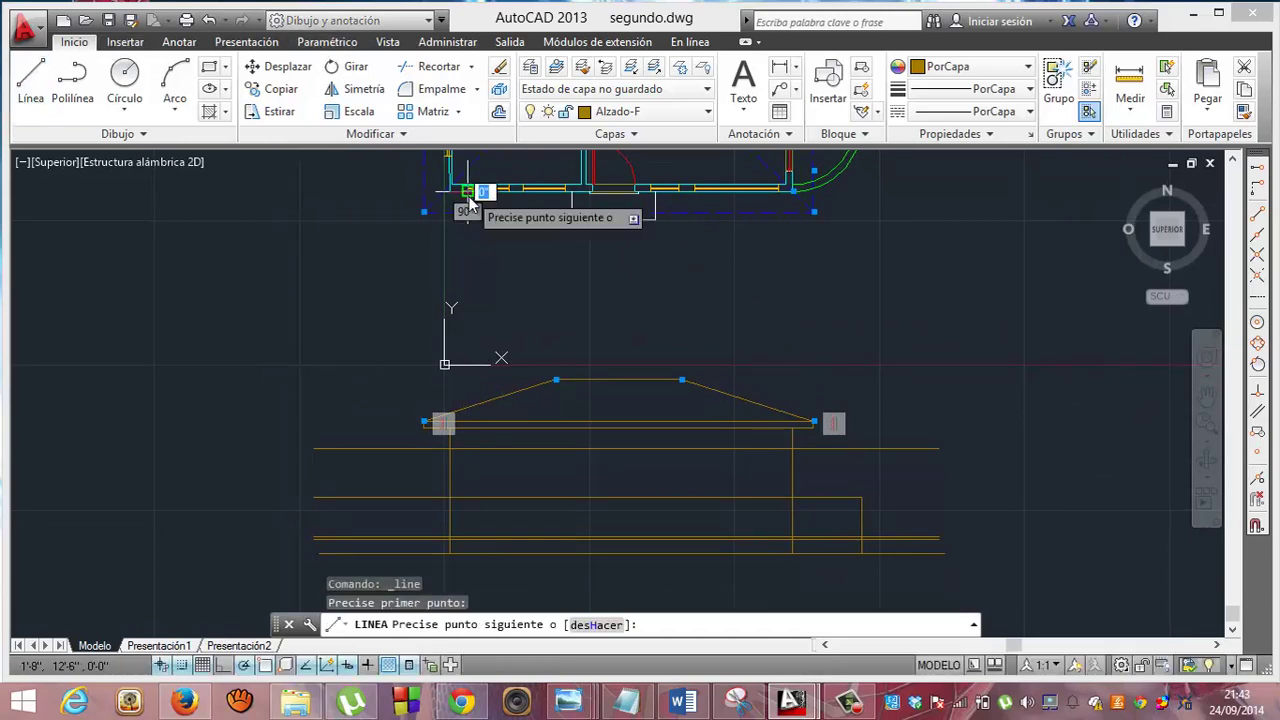
pyautogui.click(465, 553)
pyautogui.press('Return')
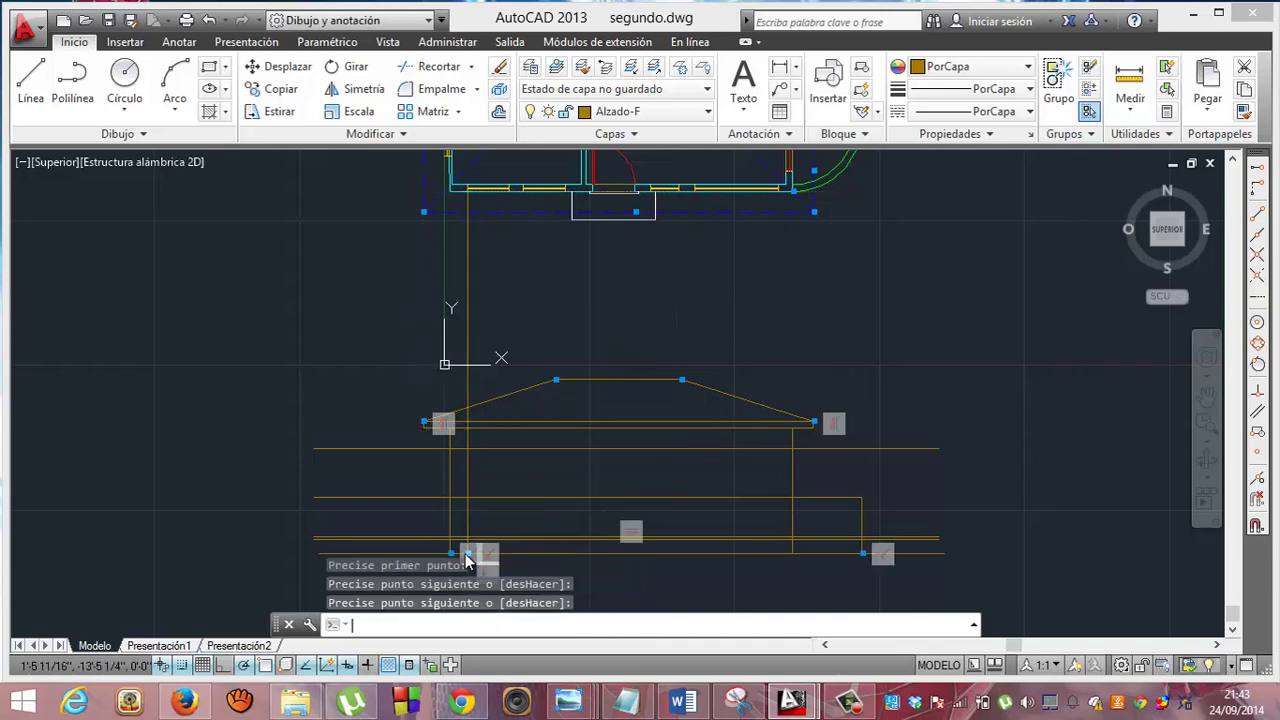
pyautogui.click(30, 82)
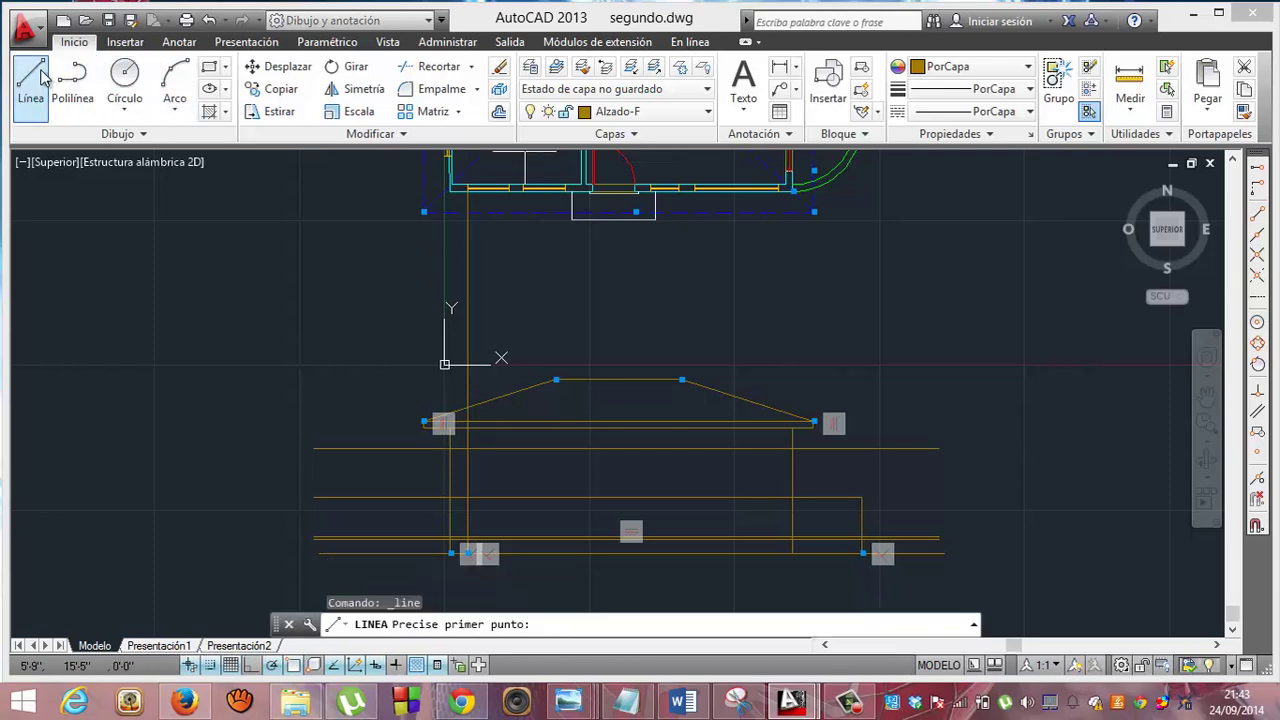
pyautogui.click(507, 192)
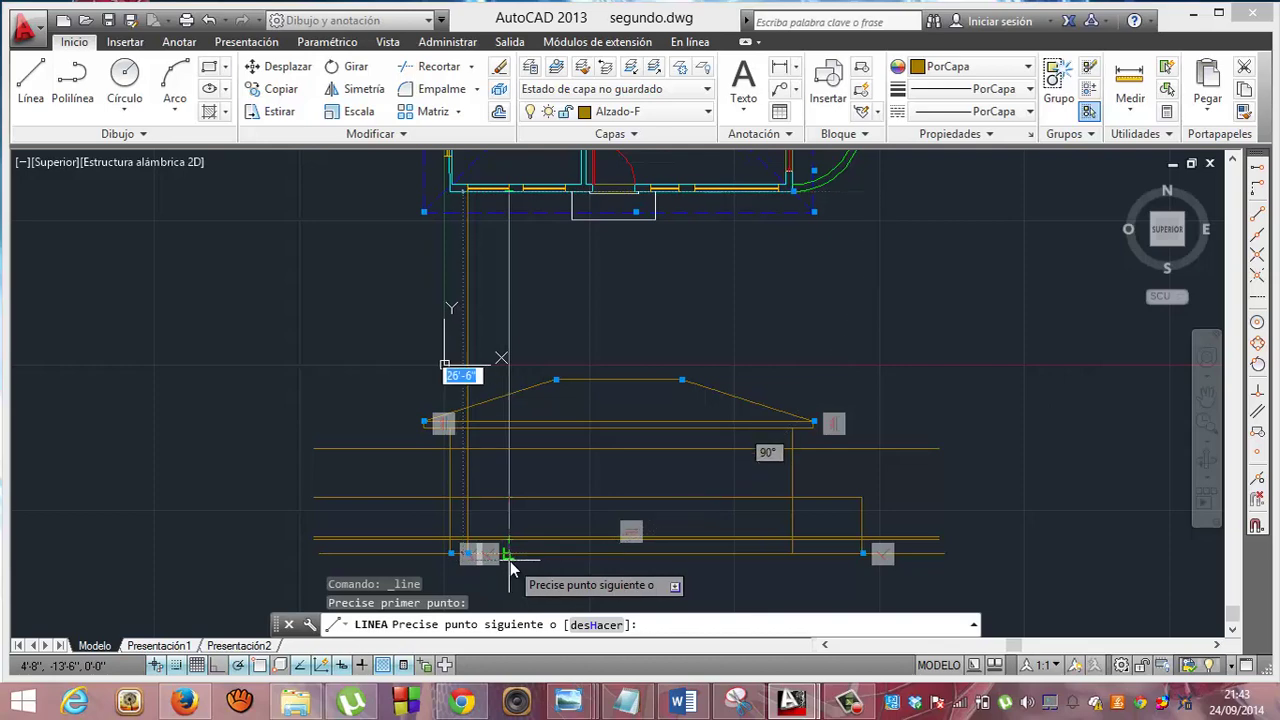
pyautogui.click(510, 561)
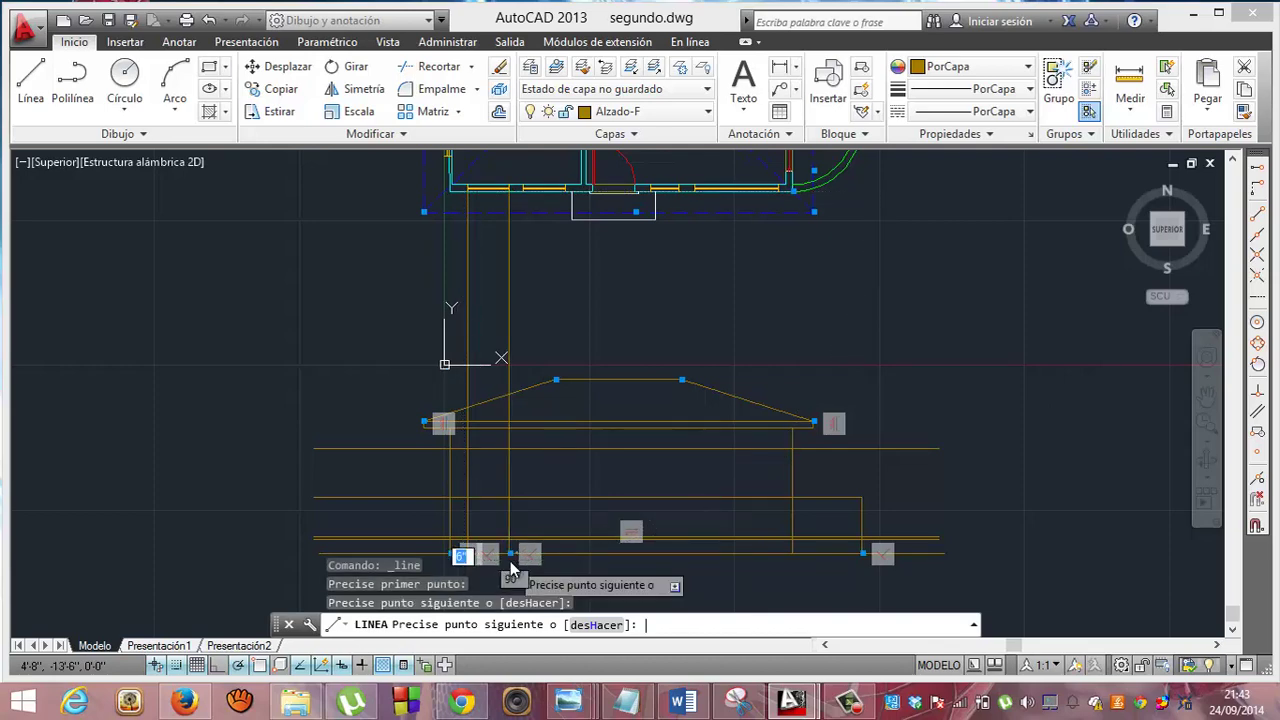
pyautogui.press('Return')
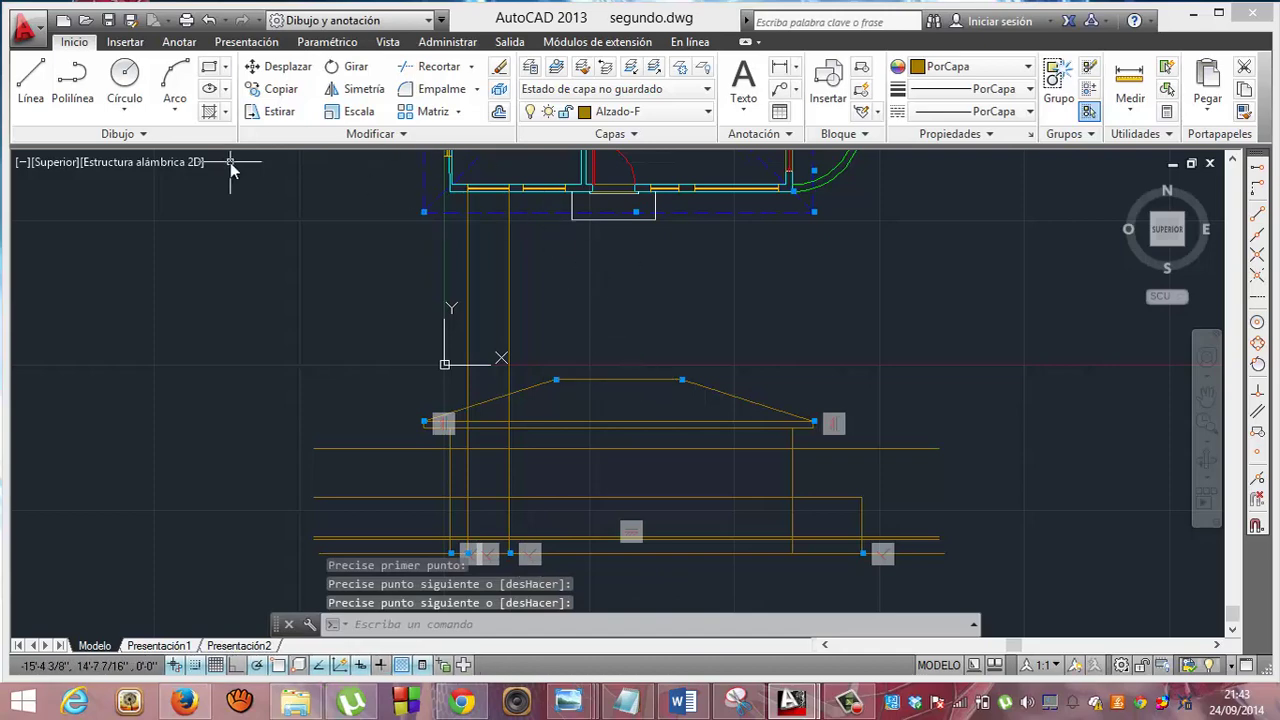
# Project the next opening's two edges from the plan down to the elevation base line.
pyautogui.click(31, 88)
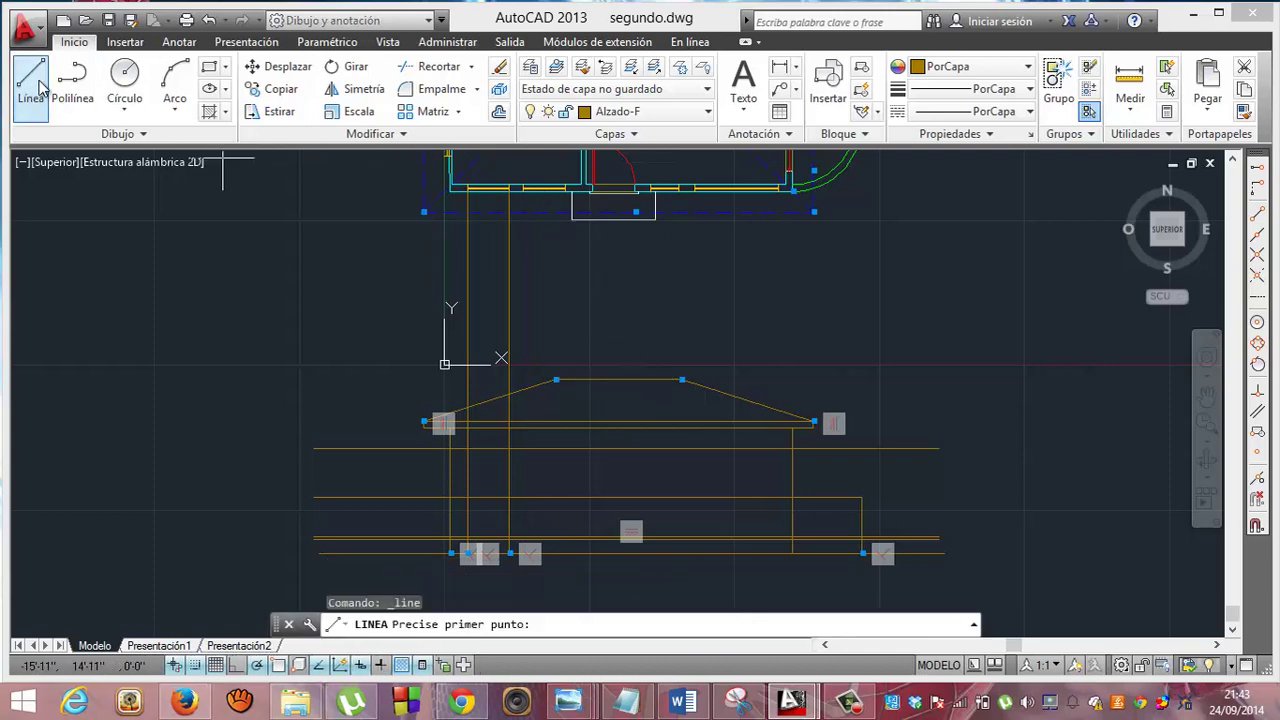
pyautogui.click(525, 200)
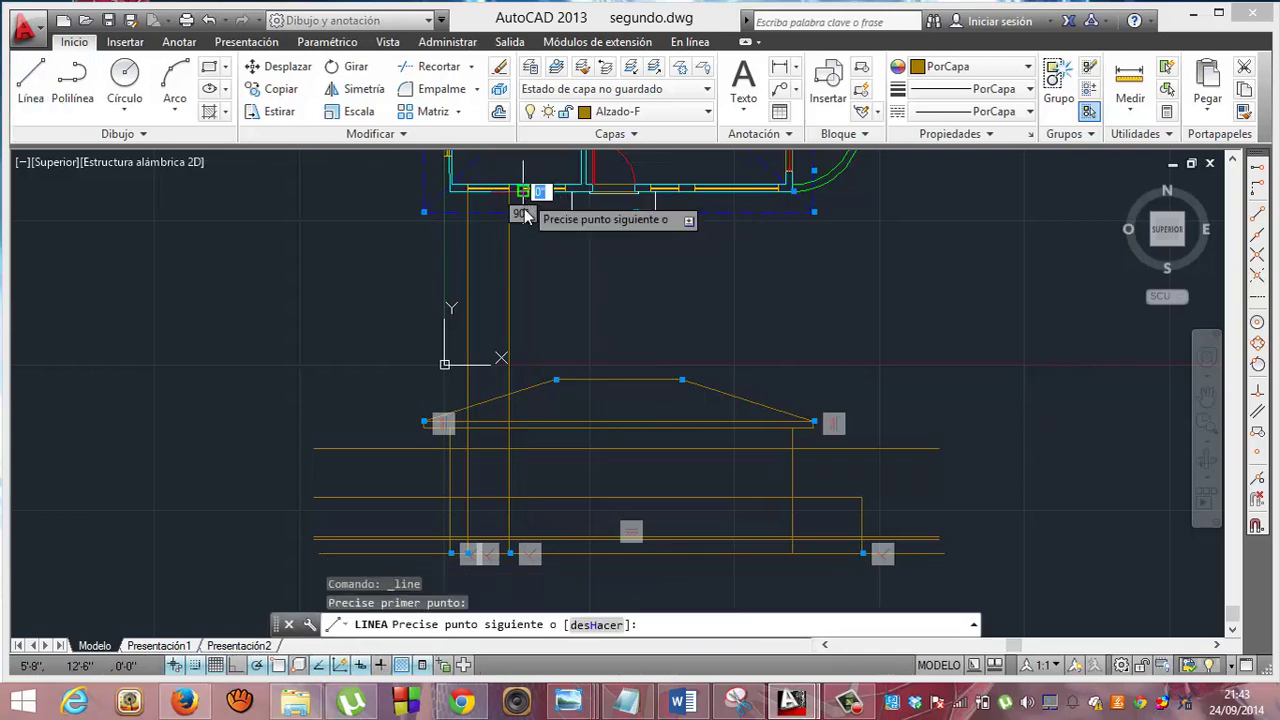
pyautogui.click(524, 556)
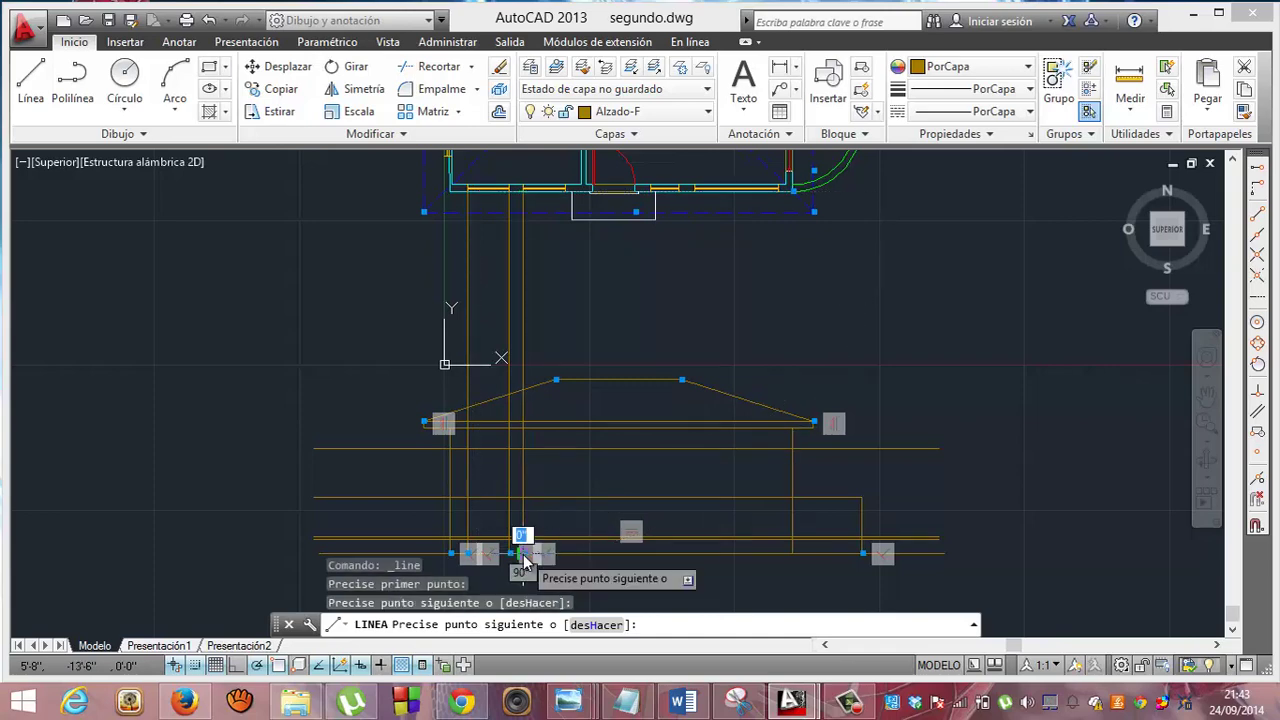
pyautogui.press('Return')
pyautogui.click(30, 80)
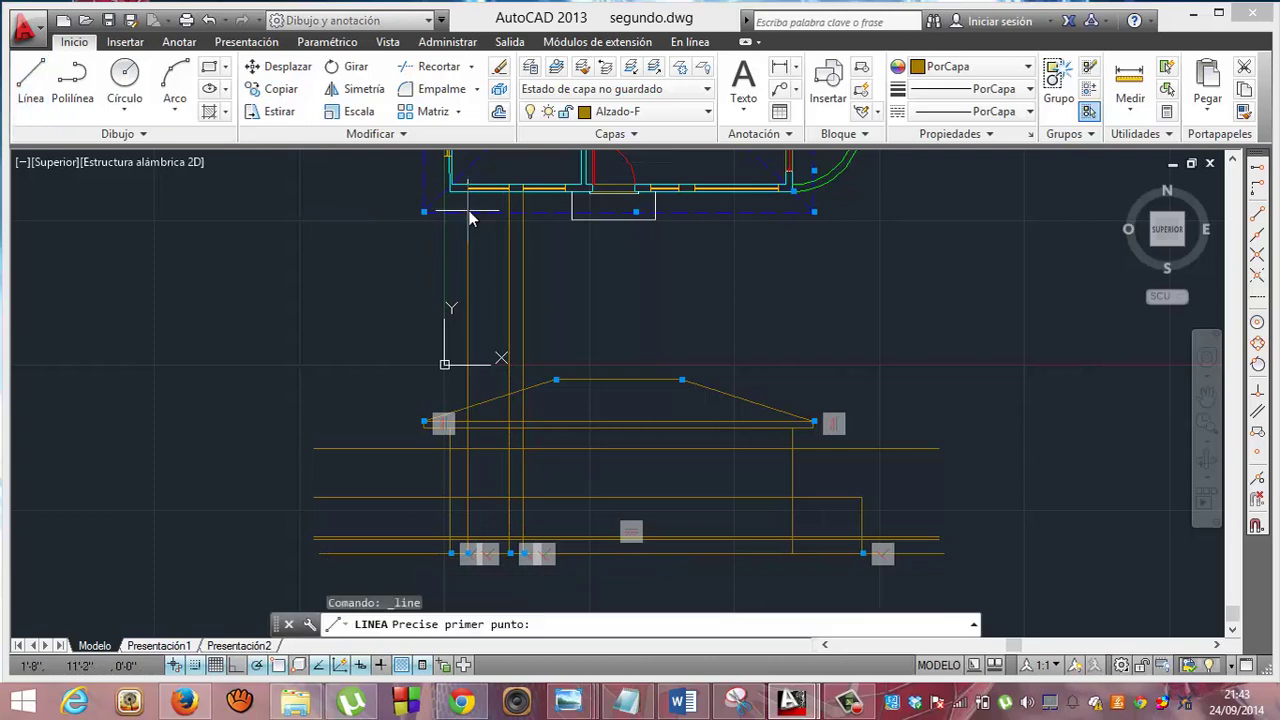
pyautogui.click(564, 194)
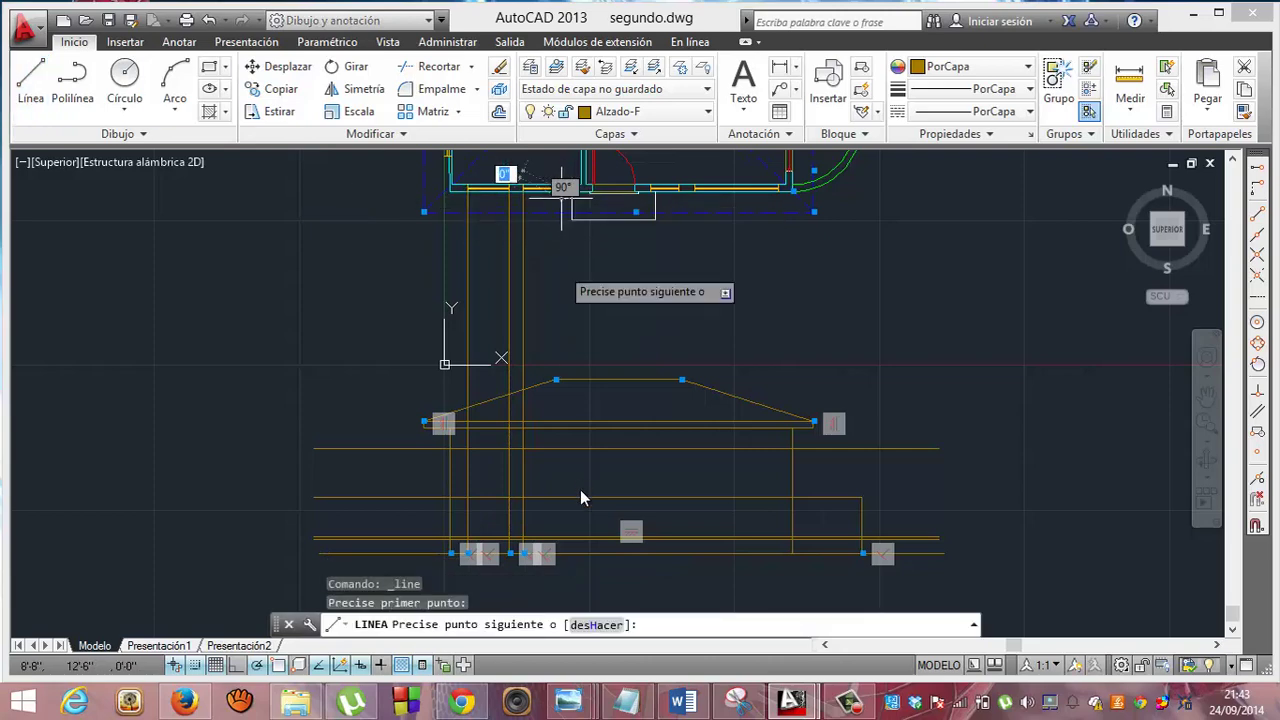
pyautogui.click(564, 558)
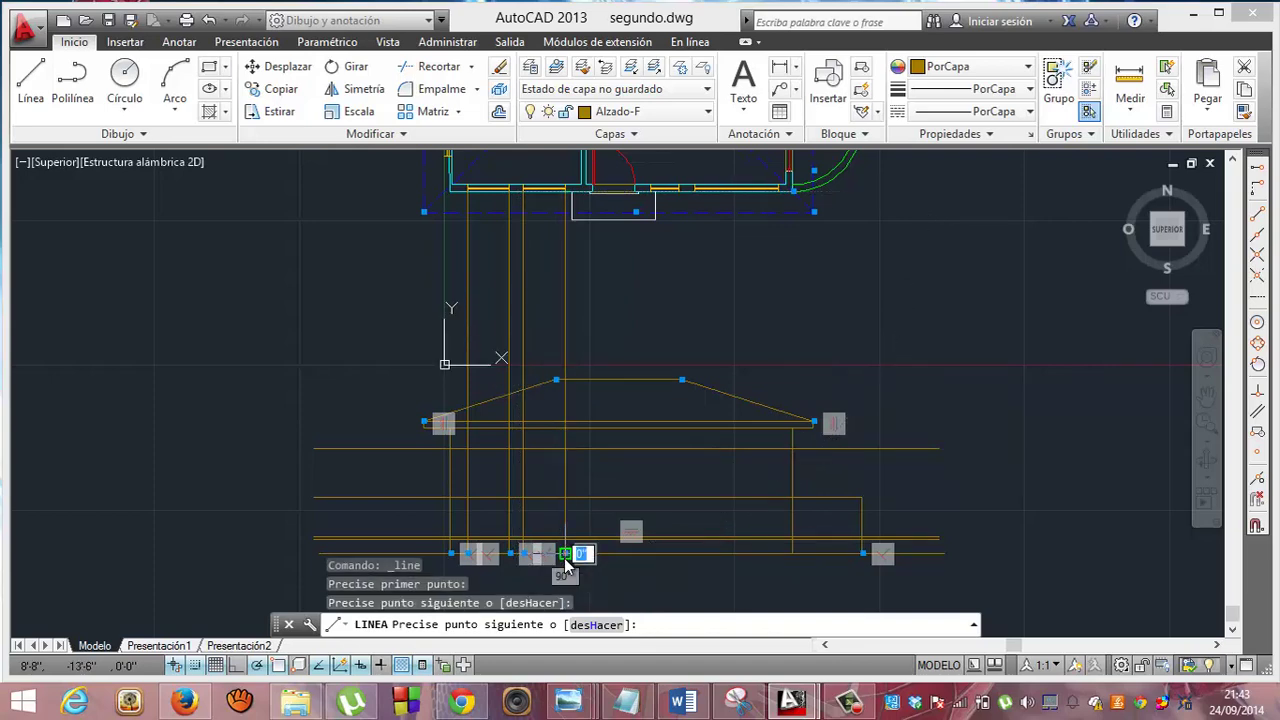
pyautogui.press('Return')
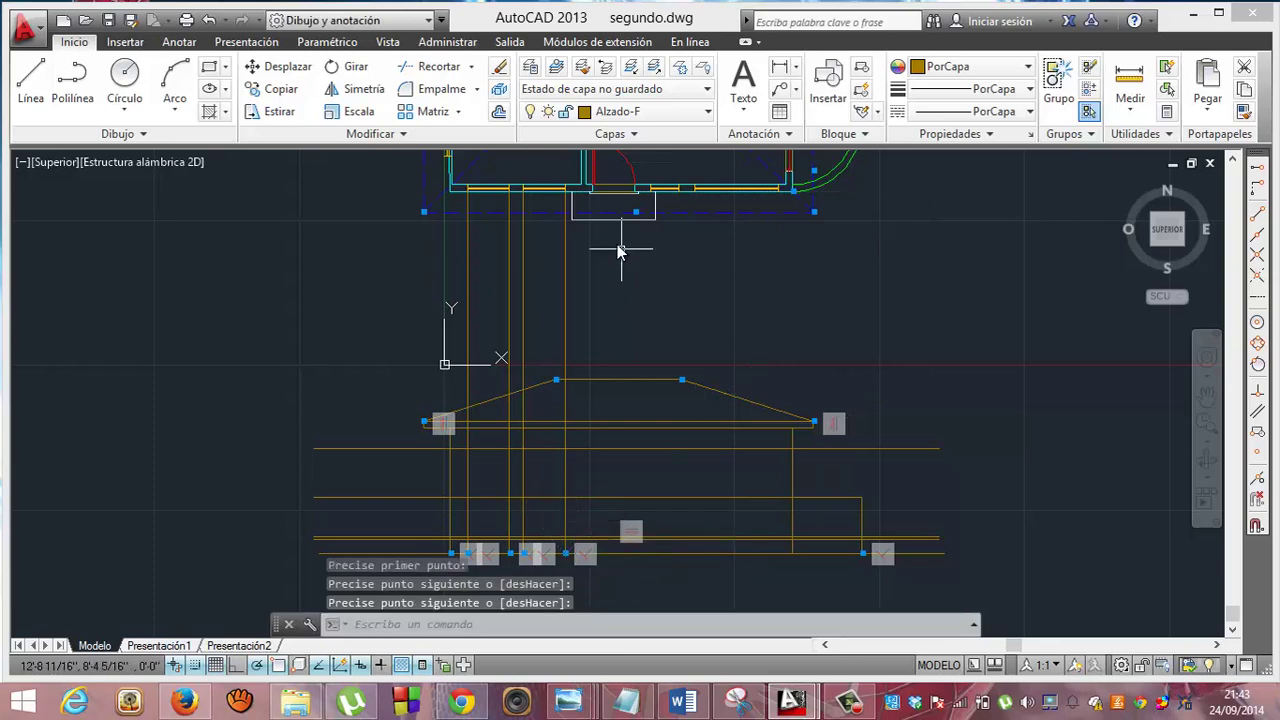
# Draw a vertical projection line from the wall corner by the door down to the elevation base line.
pyautogui.click(30, 82)
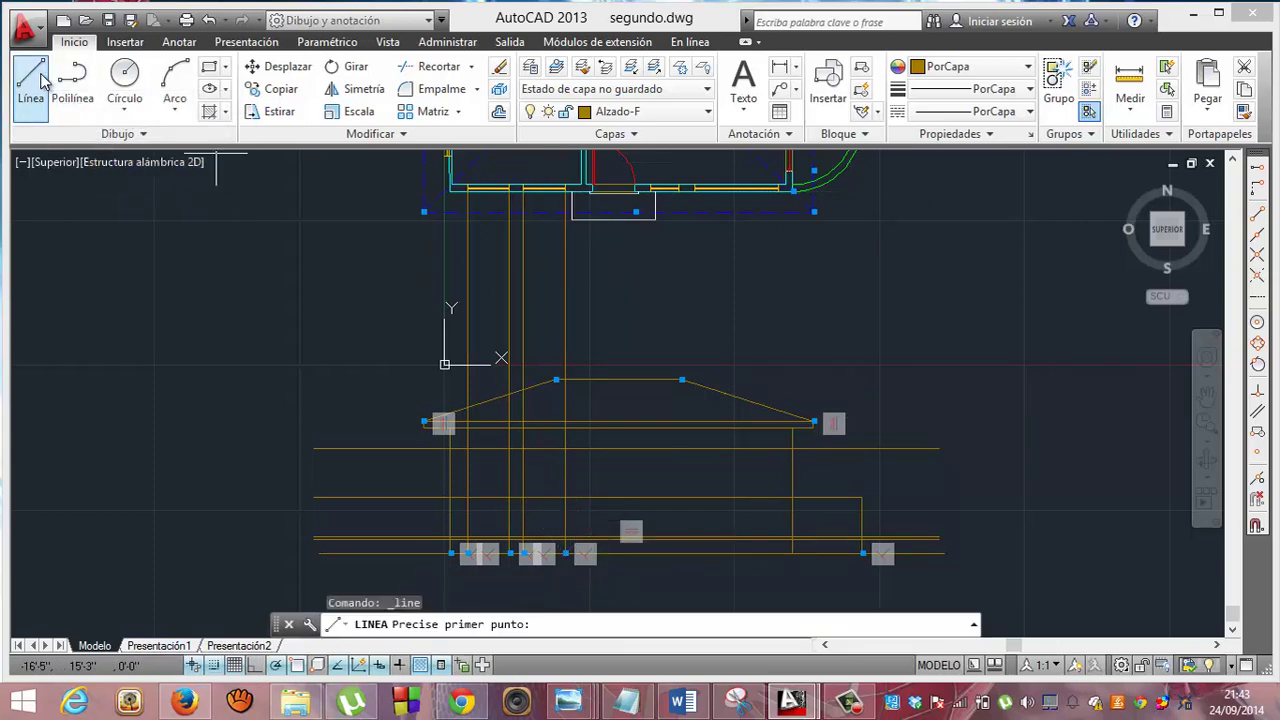
pyautogui.click(649, 192)
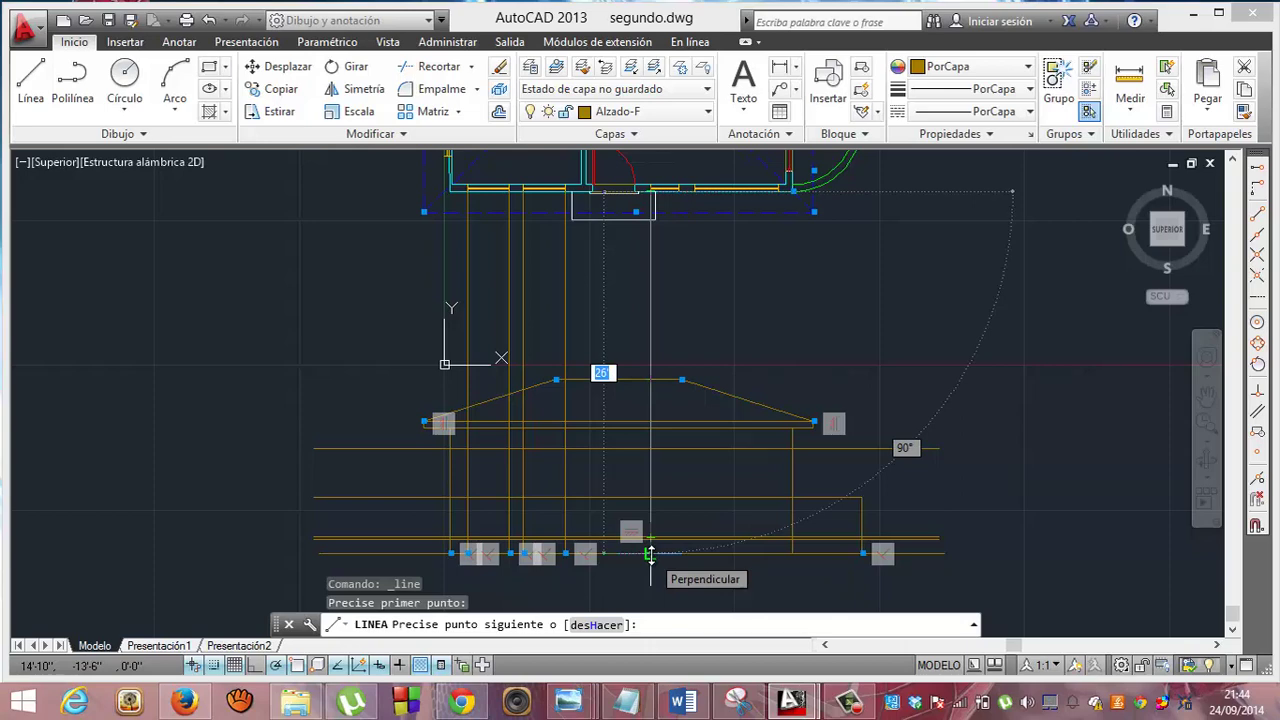
pyautogui.press('Escape')
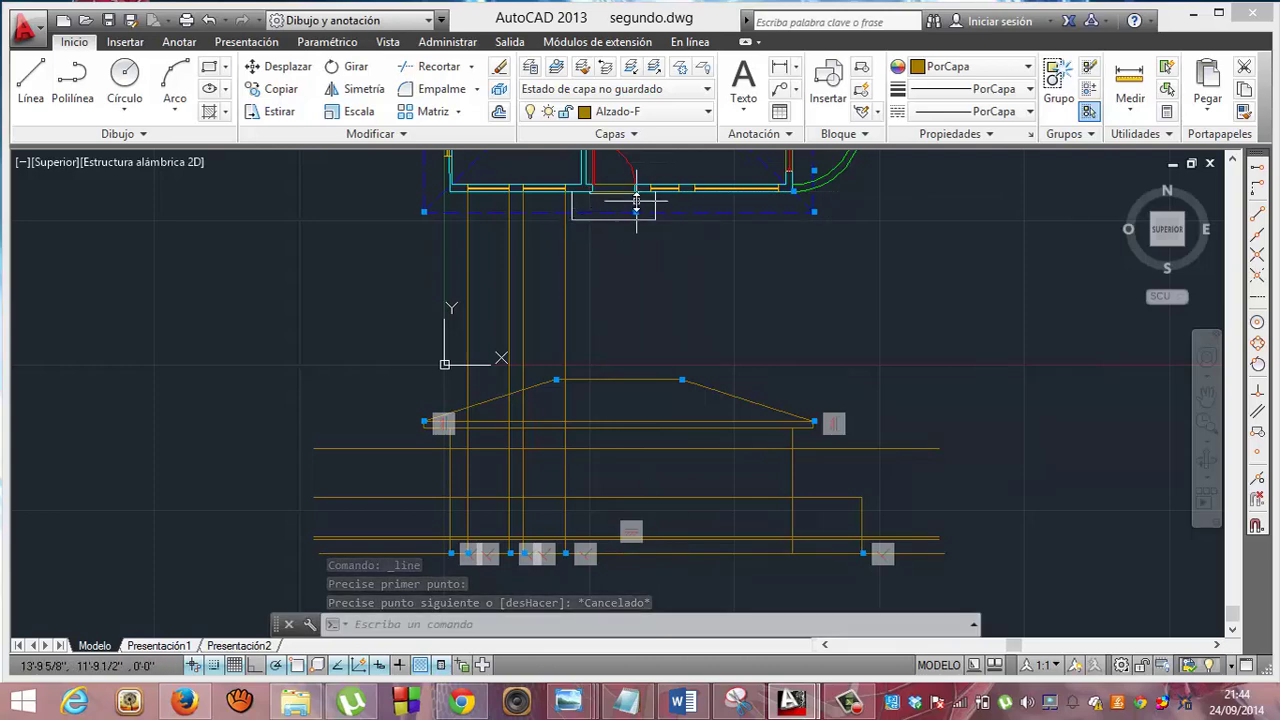
pyautogui.click(30, 80)
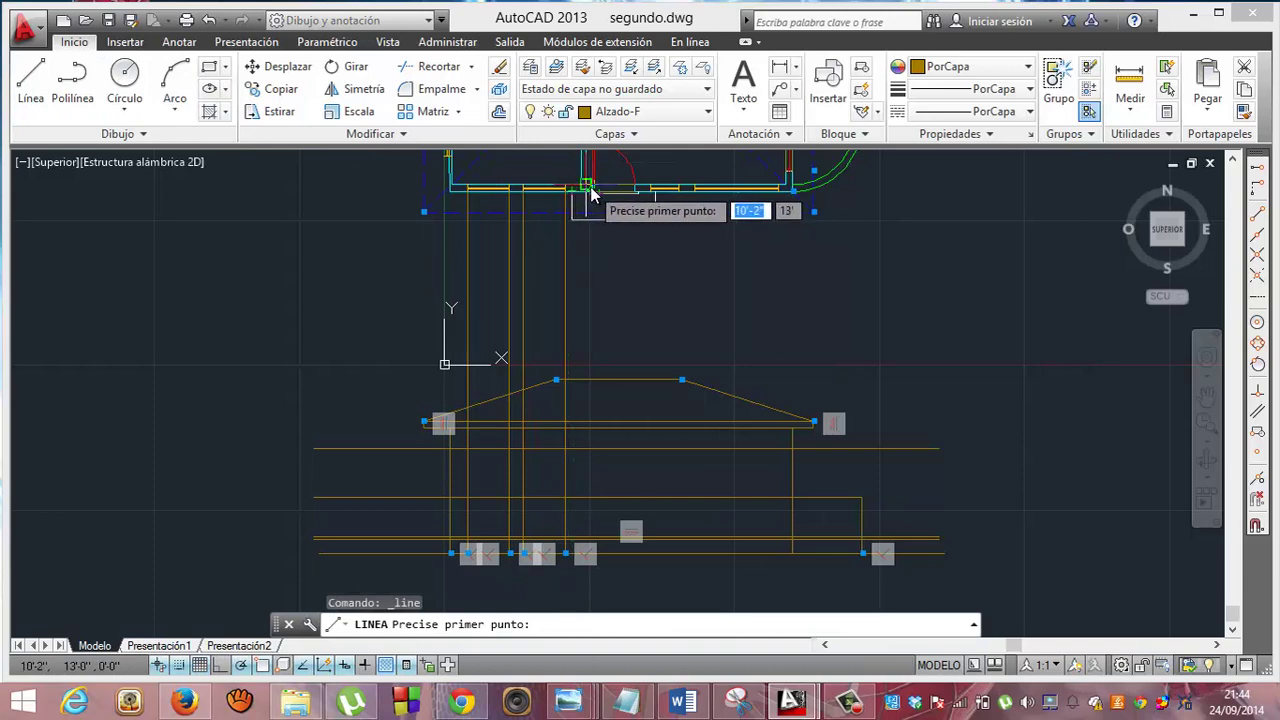
pyautogui.click(632, 188)
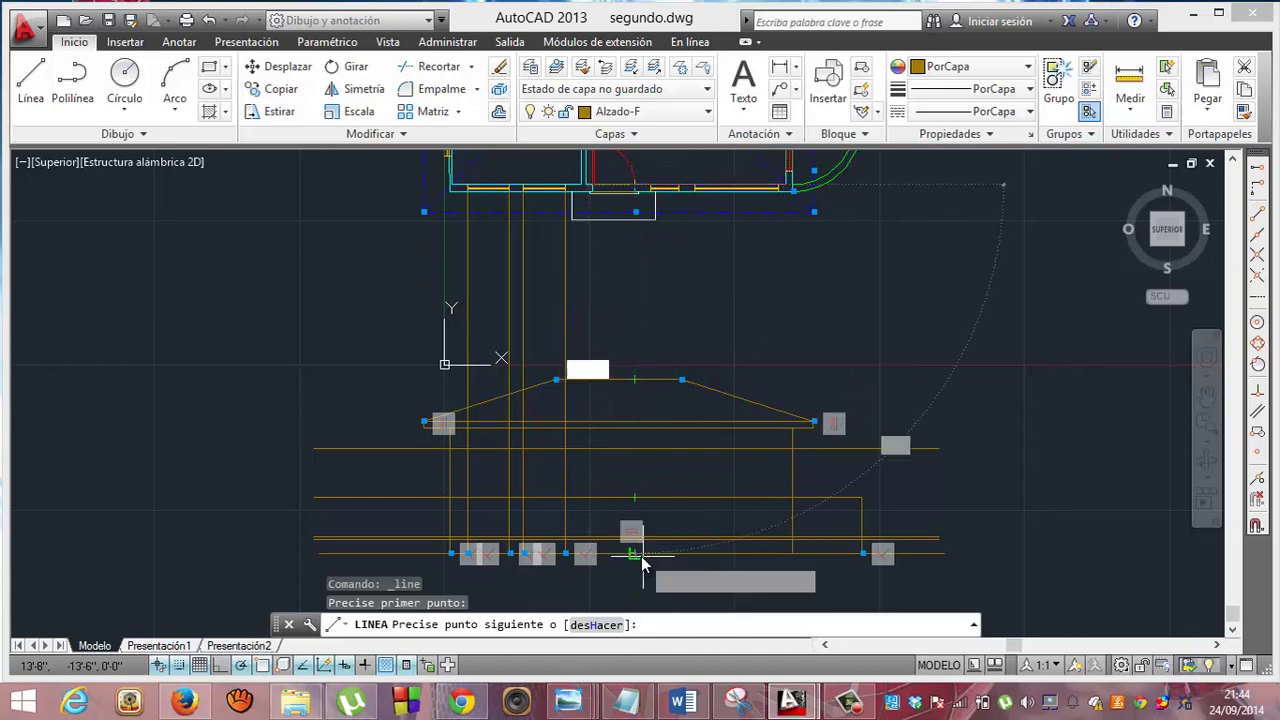
pyautogui.click(641, 556)
pyautogui.press('Return')
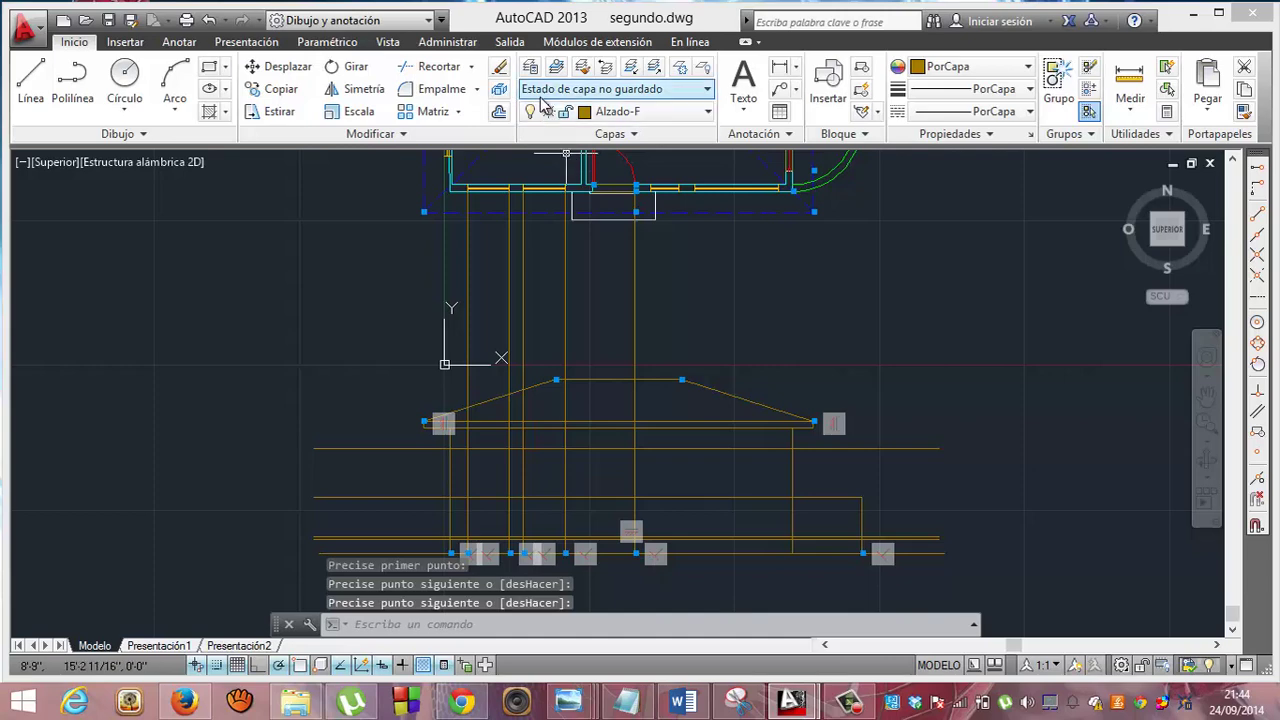
# Try another line from the door opening edge, then cancel it.
pyautogui.click(30, 75)
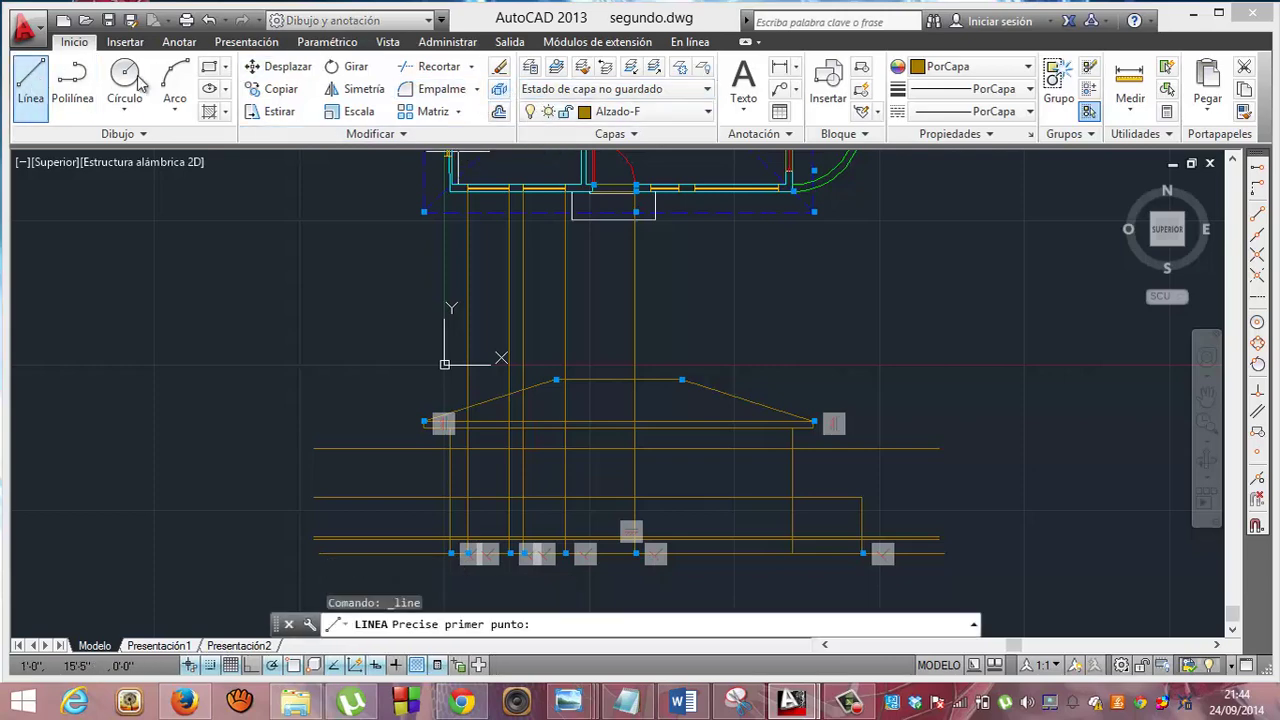
pyautogui.click(597, 196)
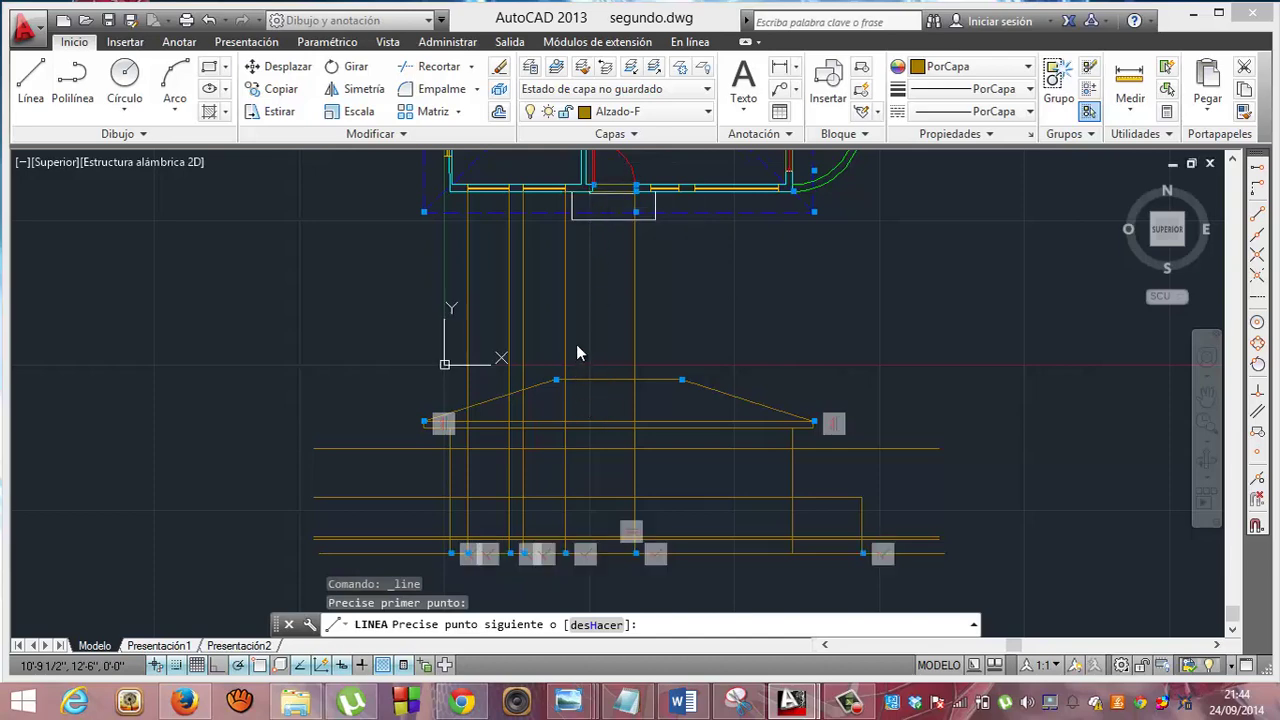
pyautogui.click(537, 556)
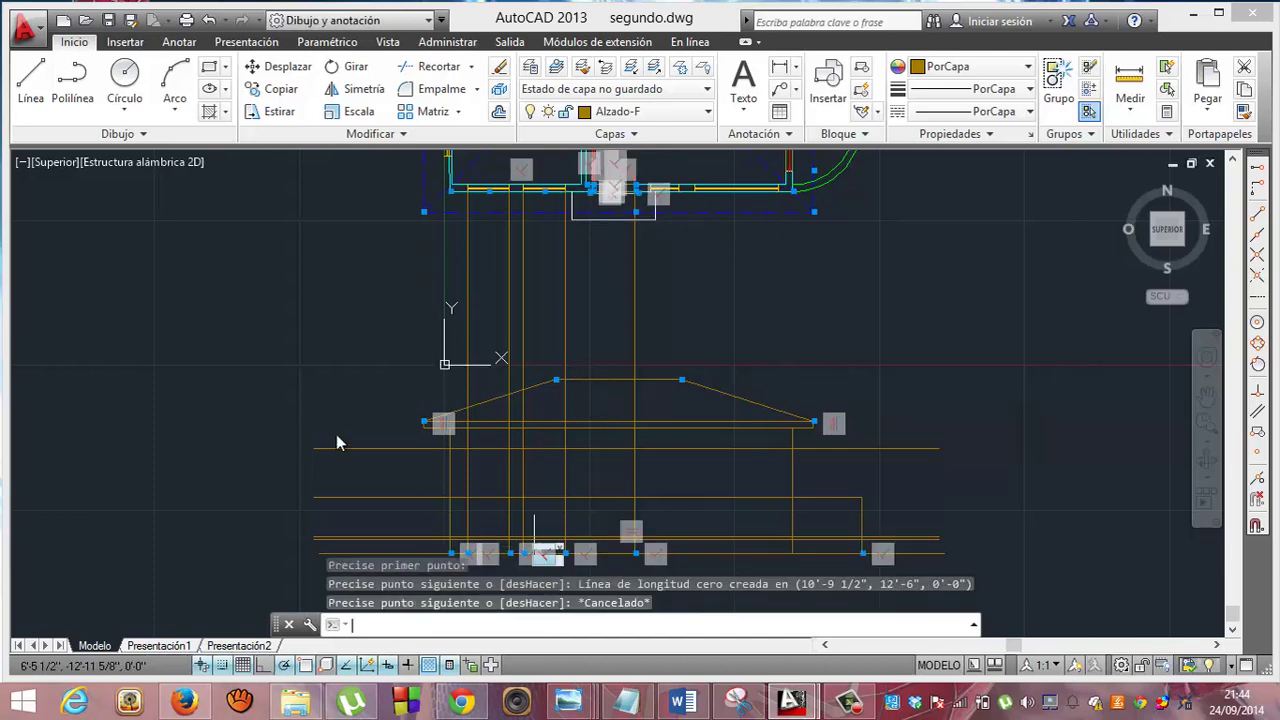
pyautogui.press('Escape')
pyautogui.click(30, 75)
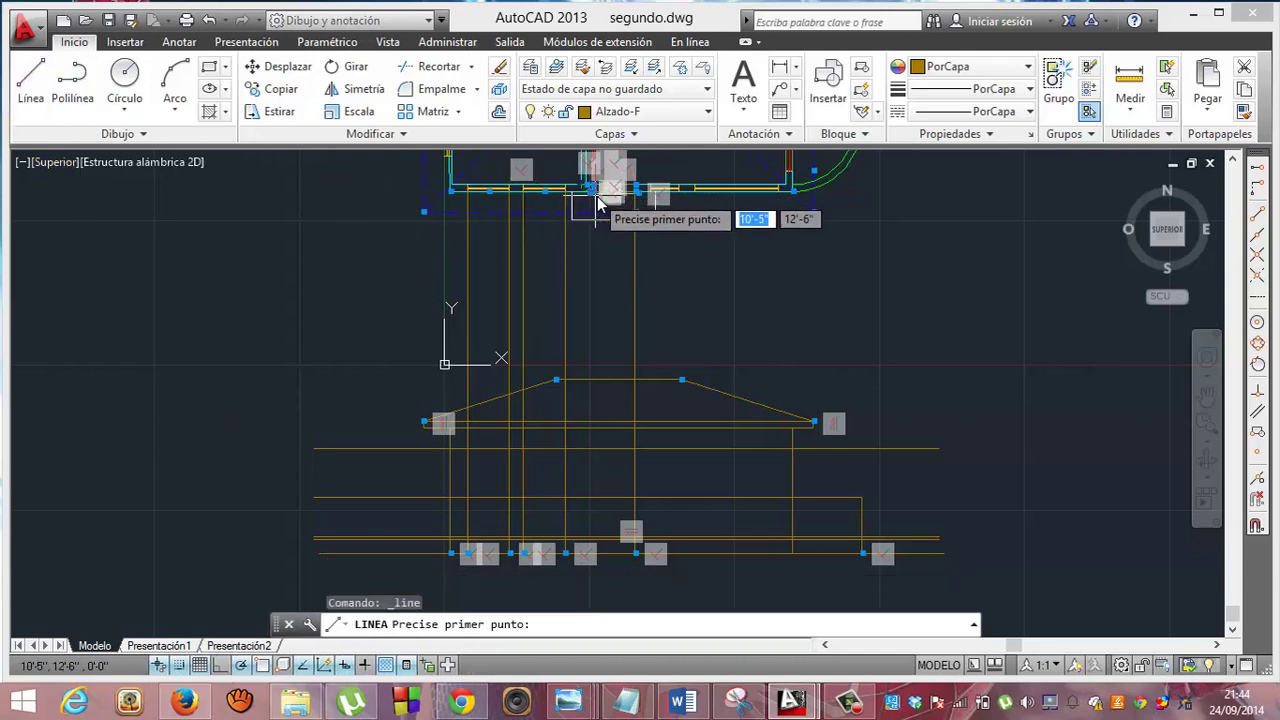
pyautogui.press('Escape')
pyautogui.press('Escape')
pyautogui.press('Escape')
pyautogui.press('Escape')
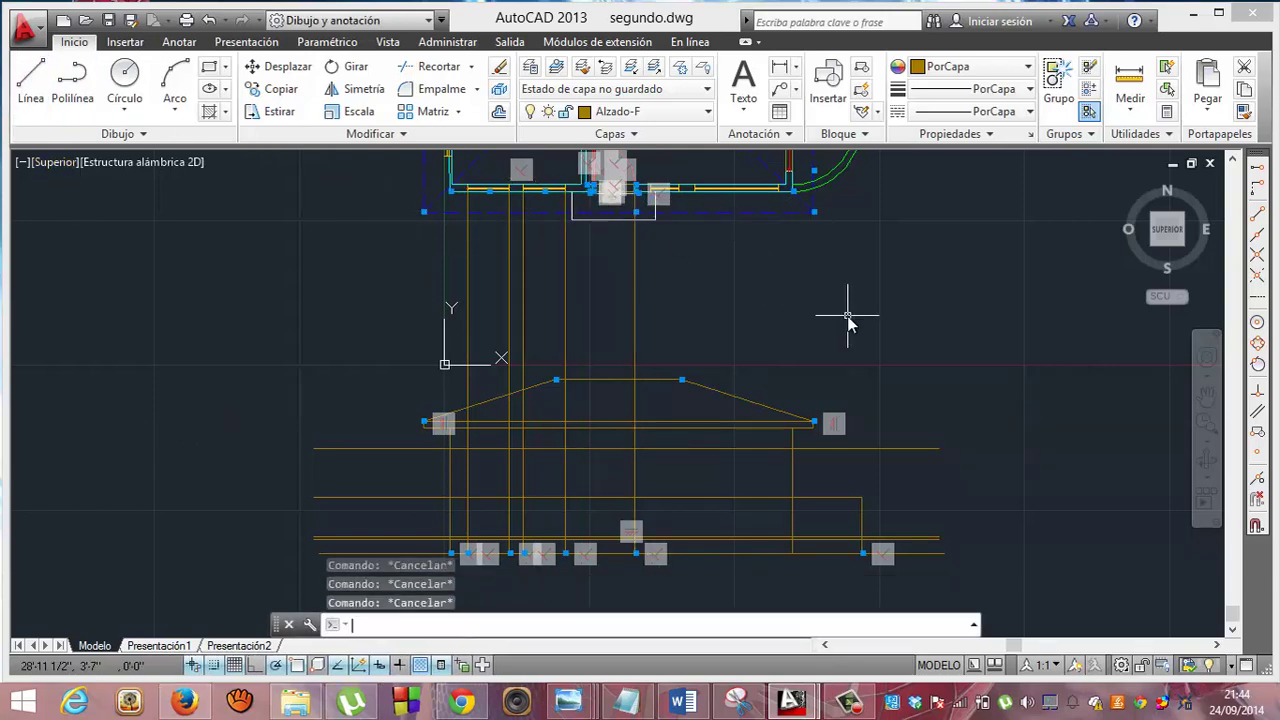
# Scroll, zoom in and pan to enlarge and centre the plan's door and front wall.
pyautogui.click(1230, 165)
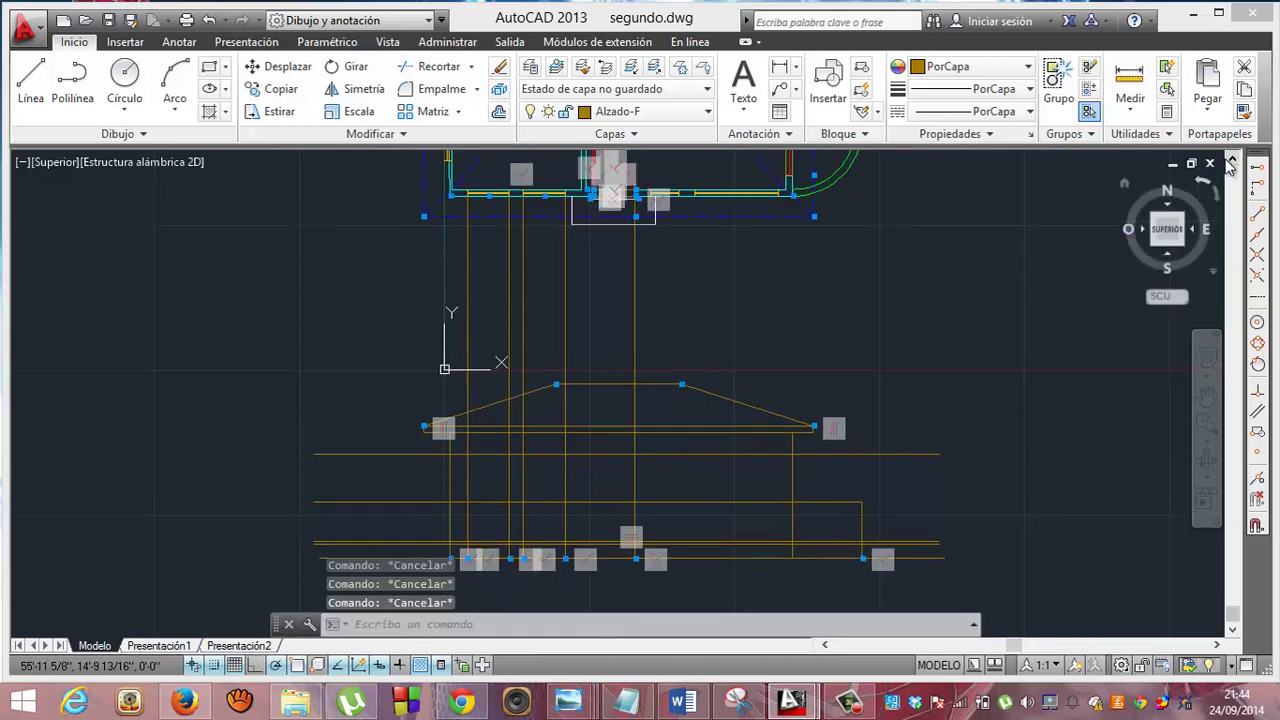
pyautogui.click(1232, 165)
pyautogui.click(1232, 165)
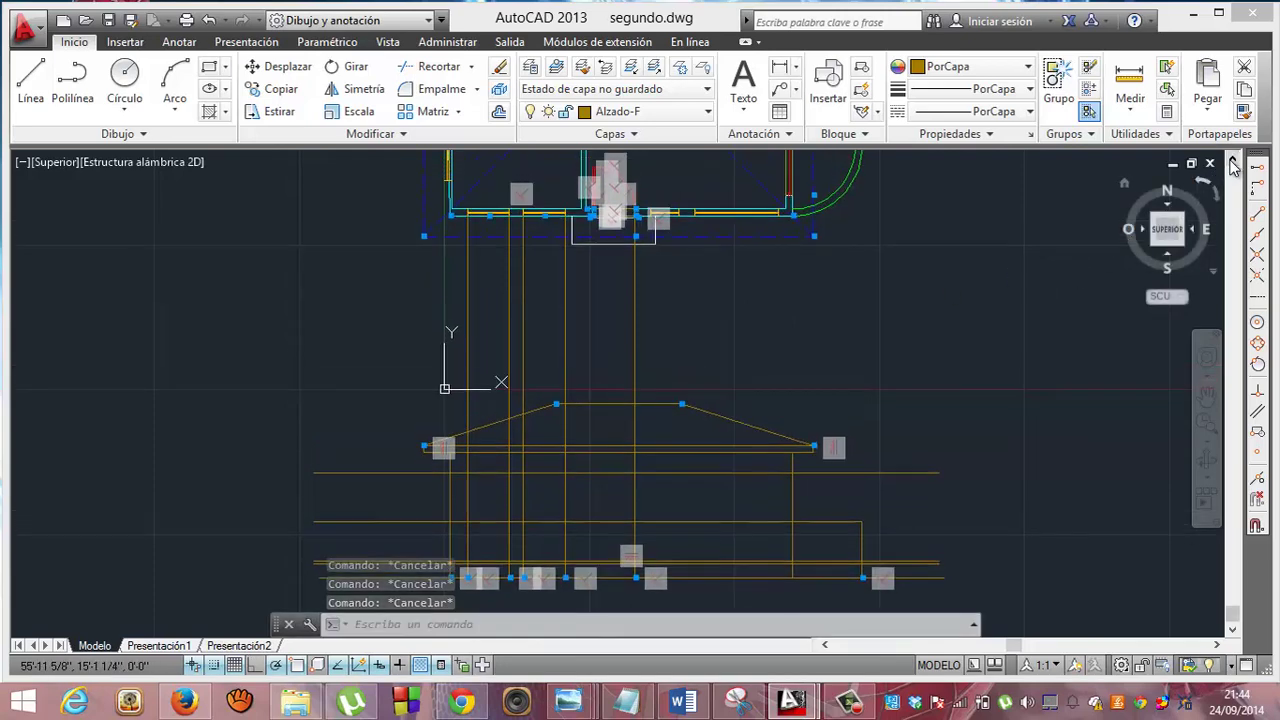
pyautogui.click(1232, 165)
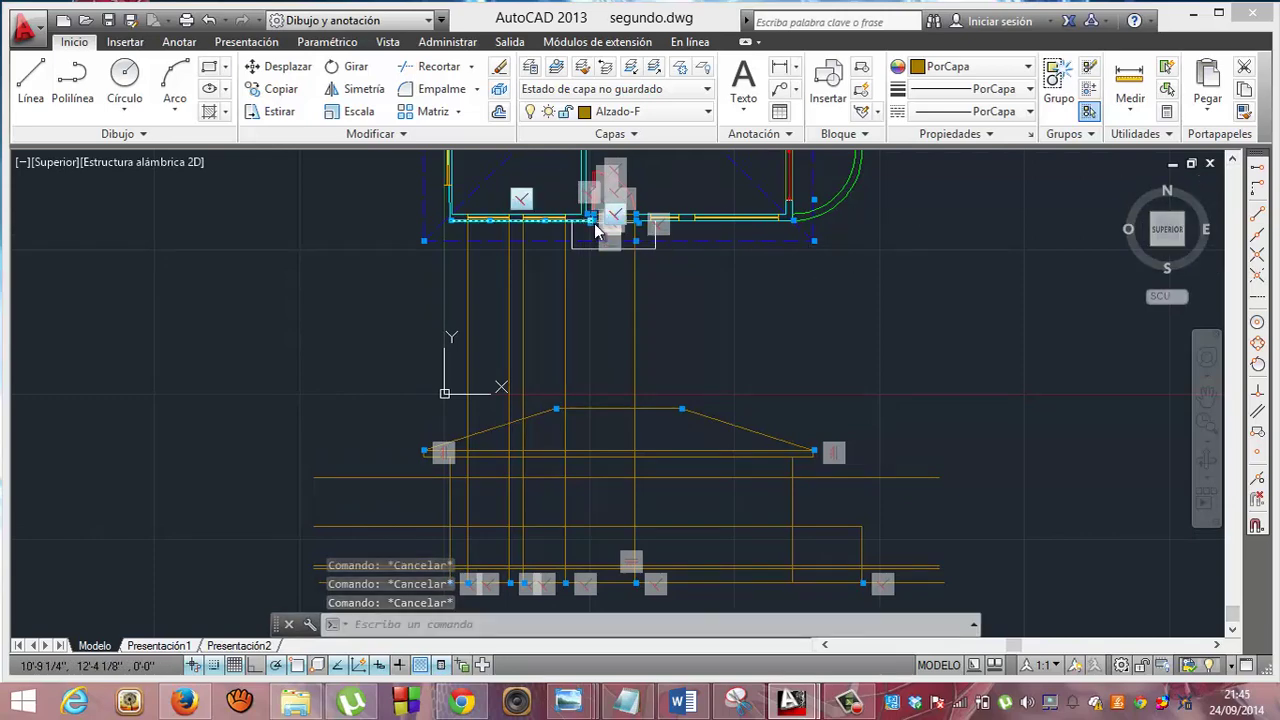
pyautogui.click(1208, 421)
pyautogui.moveTo(510, 202); pyautogui.dragTo(349, 8)
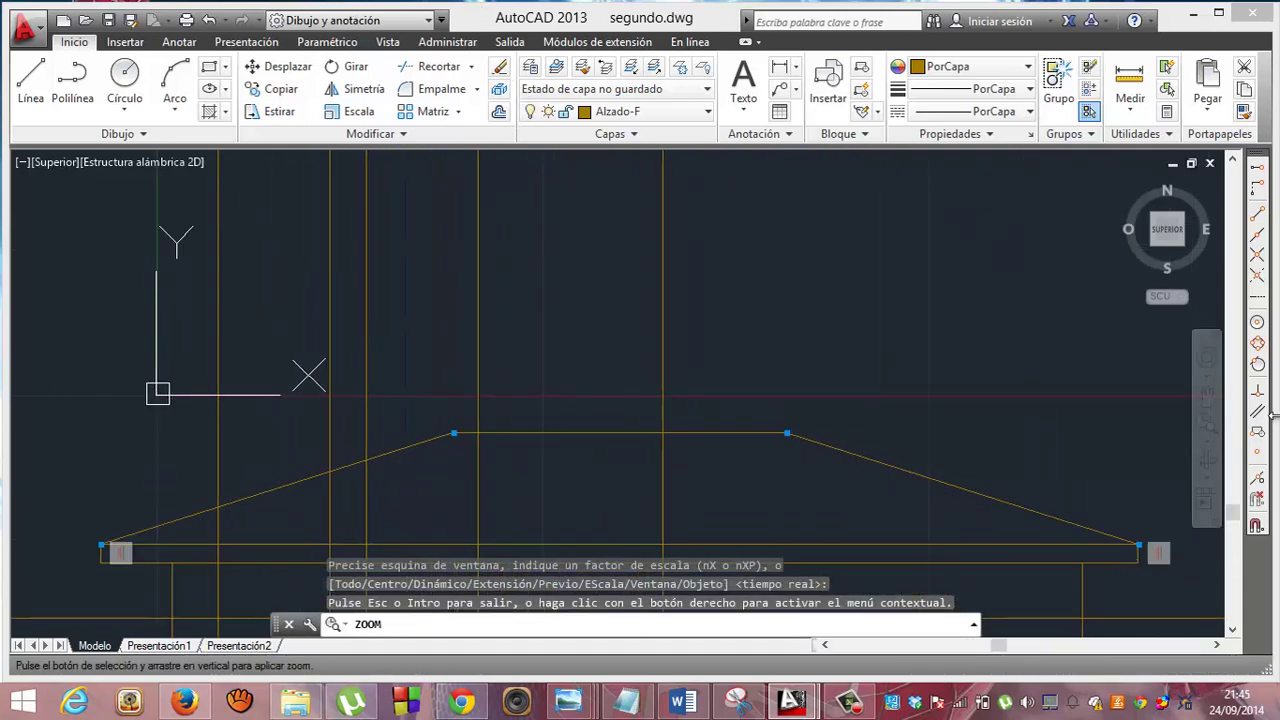
pyautogui.click(1206, 398)
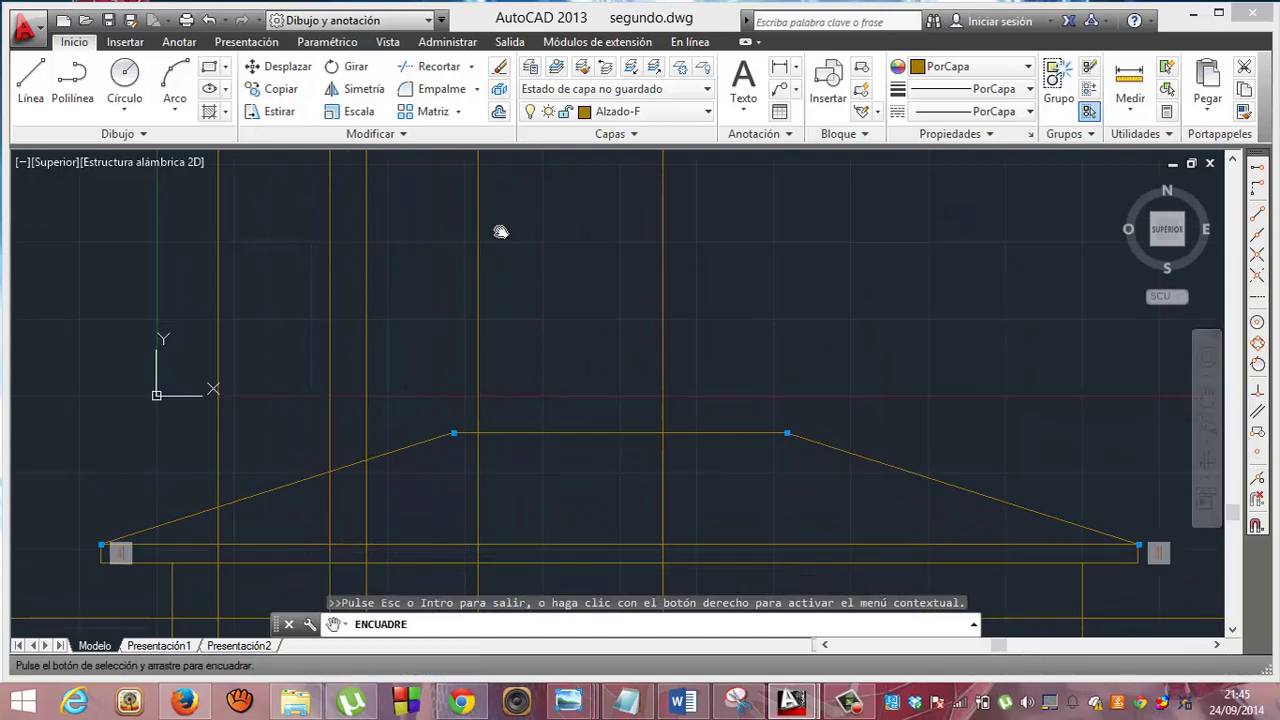
pyautogui.moveTo(535, 348)
pyautogui.mouseDown()
pyautogui.moveTo(532, 530)
pyautogui.moveTo(535, 494)
pyautogui.mouseUp()
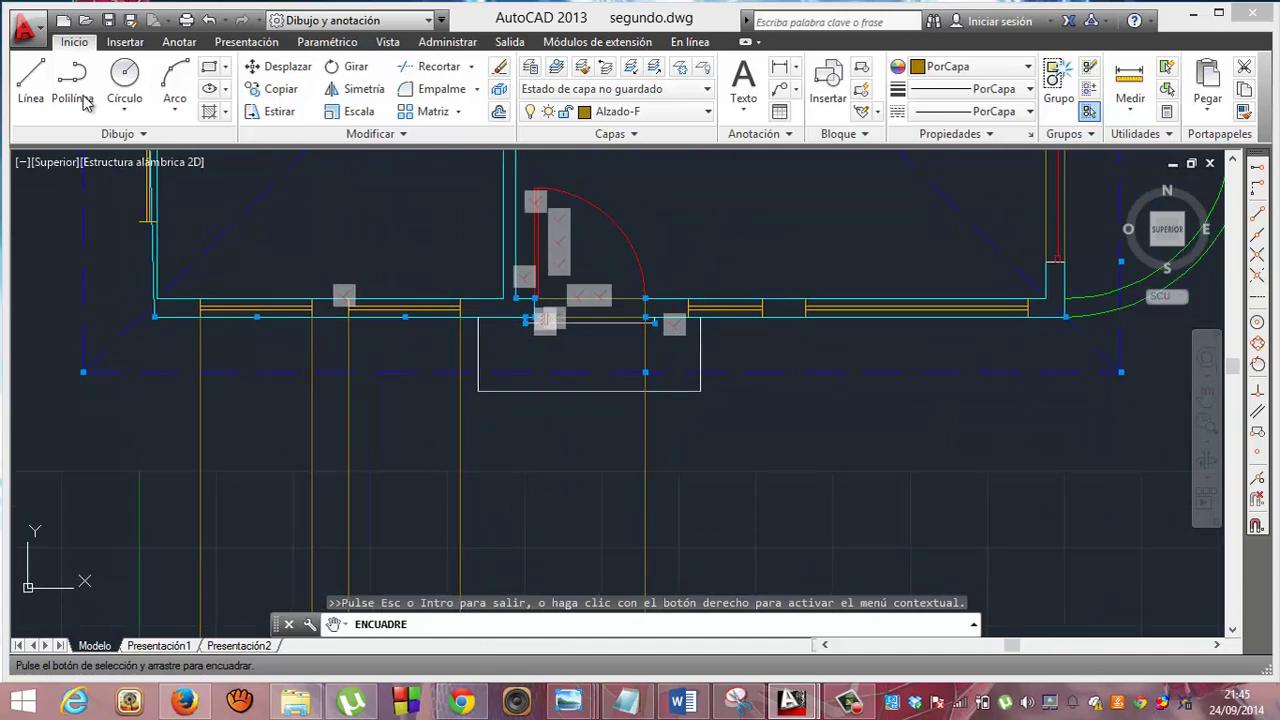
# Draw a vertical line from the wall endpoint beside the door perpendicular to the Alzado-F base line.
pyautogui.click(30, 80)
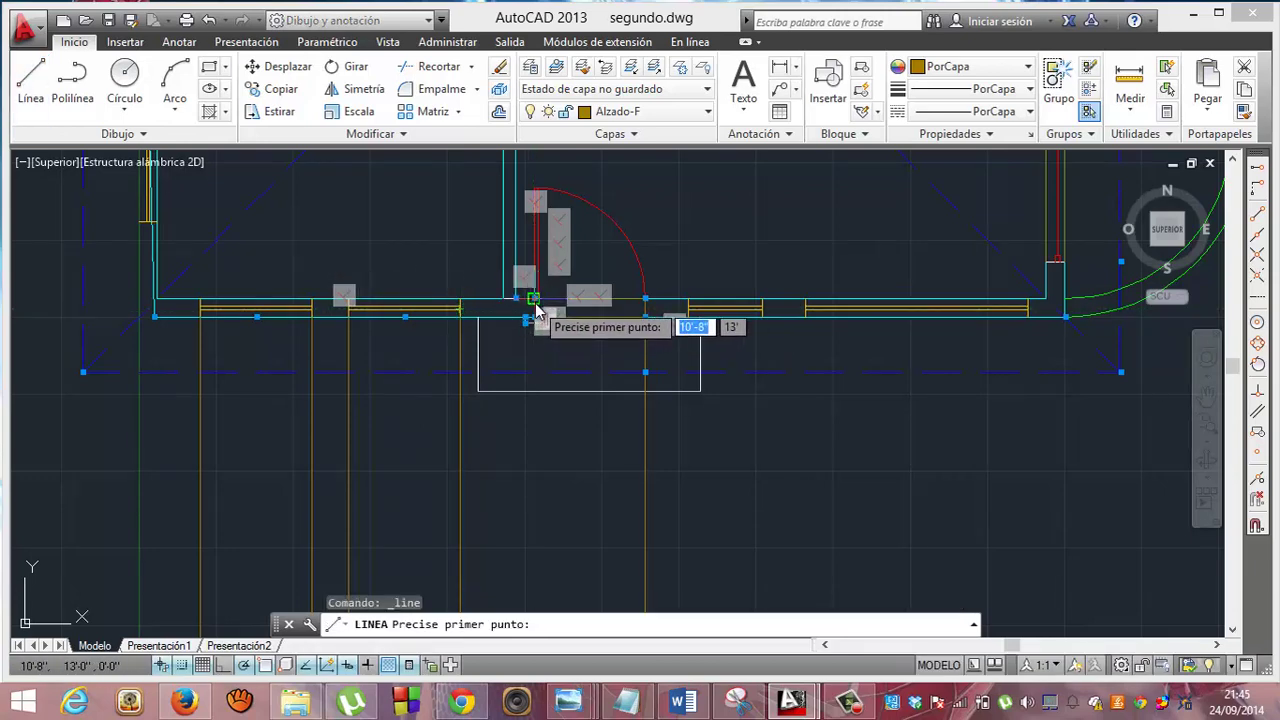
pyautogui.click(536, 308)
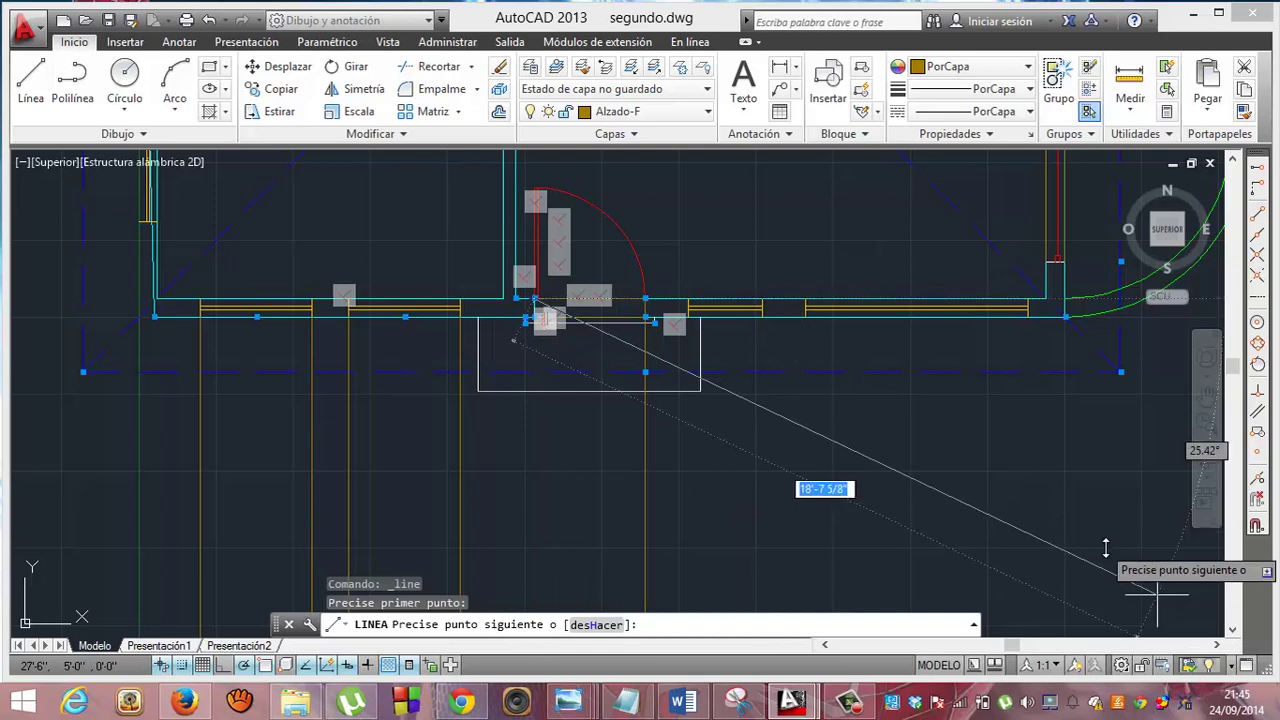
pyautogui.click(1233, 634)
pyautogui.click(1233, 634)
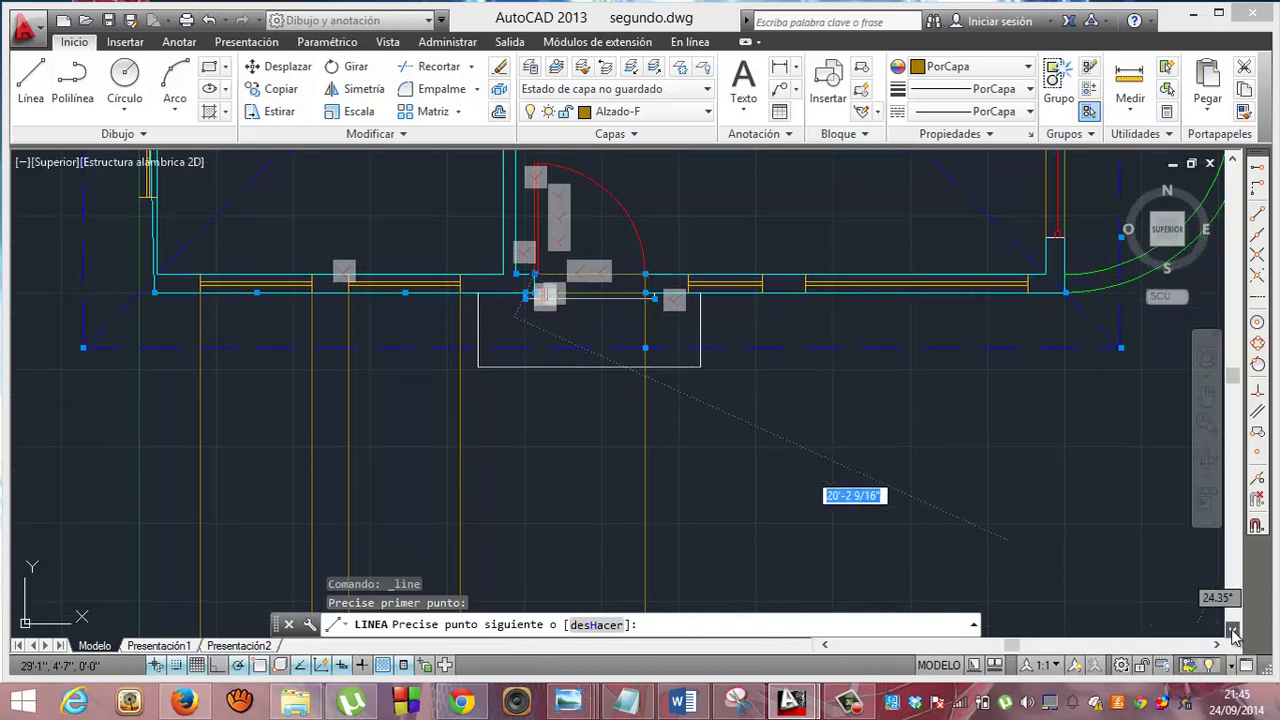
pyautogui.click(1233, 622)
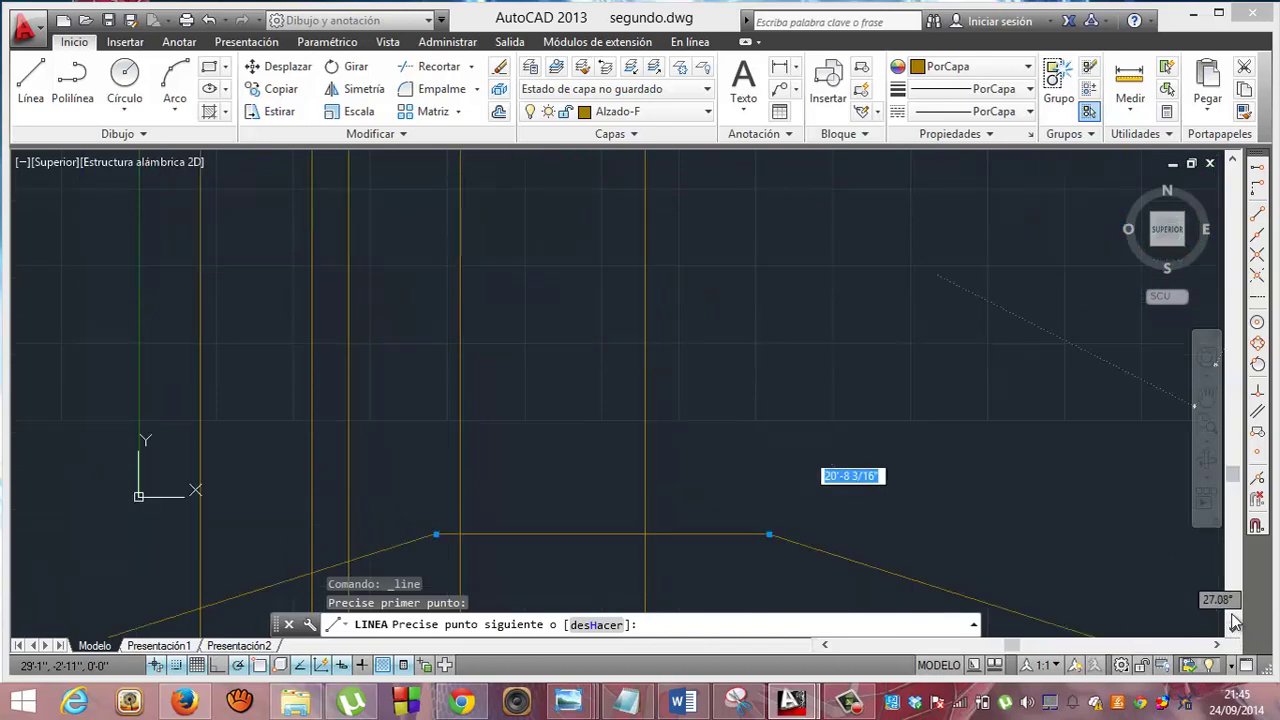
pyautogui.click(1233, 622)
pyautogui.click(1233, 622)
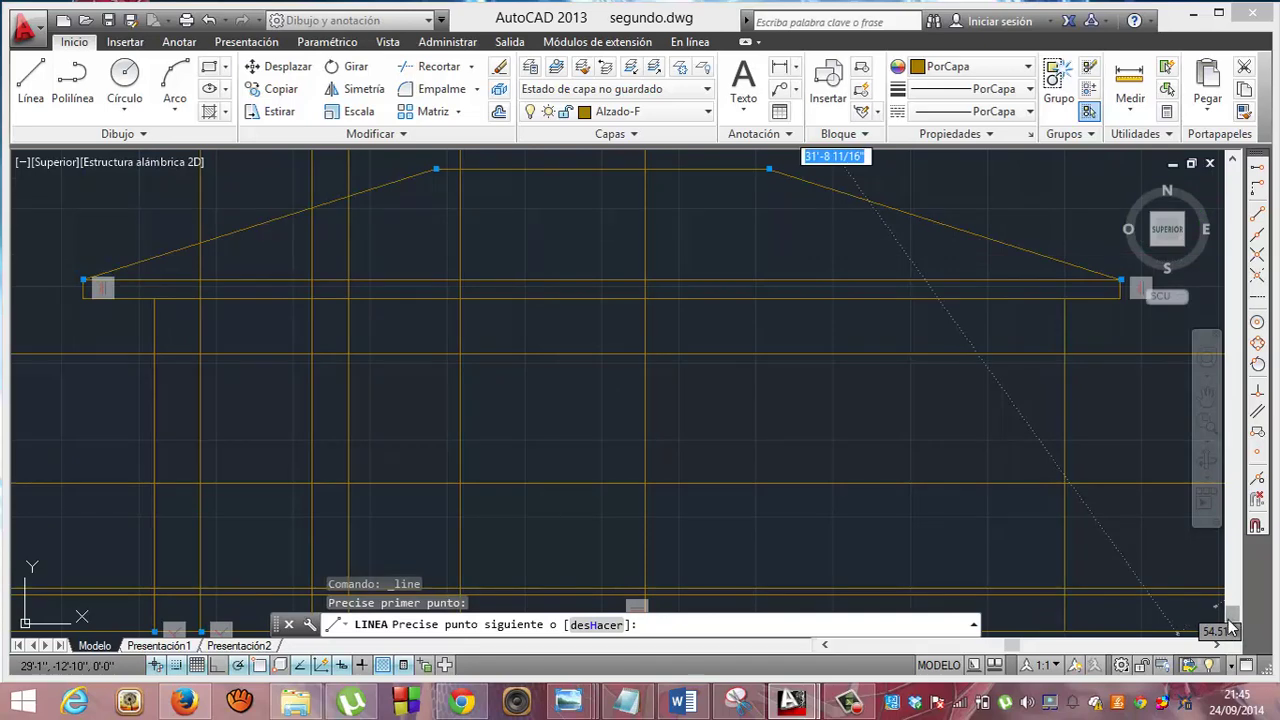
pyautogui.click(1233, 632)
pyautogui.click(1233, 632)
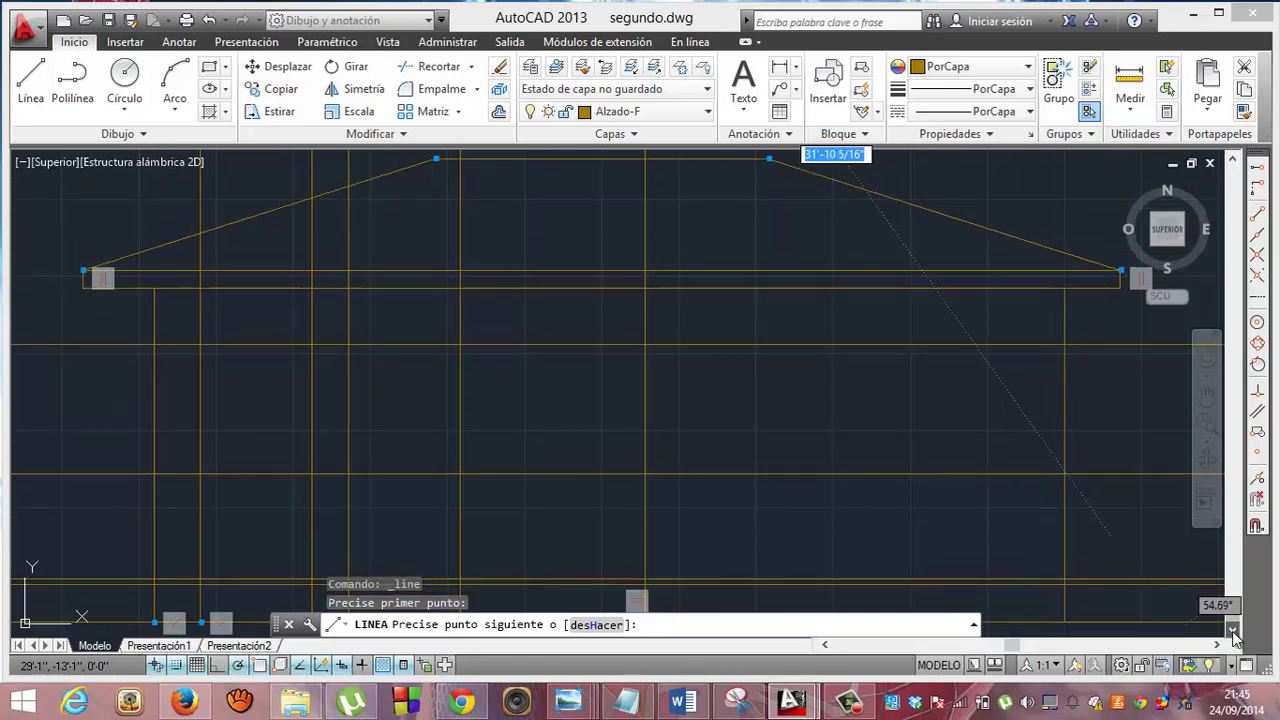
pyautogui.click(1233, 632)
pyautogui.click(1233, 632)
pyautogui.click(1233, 632)
pyautogui.click(1233, 632)
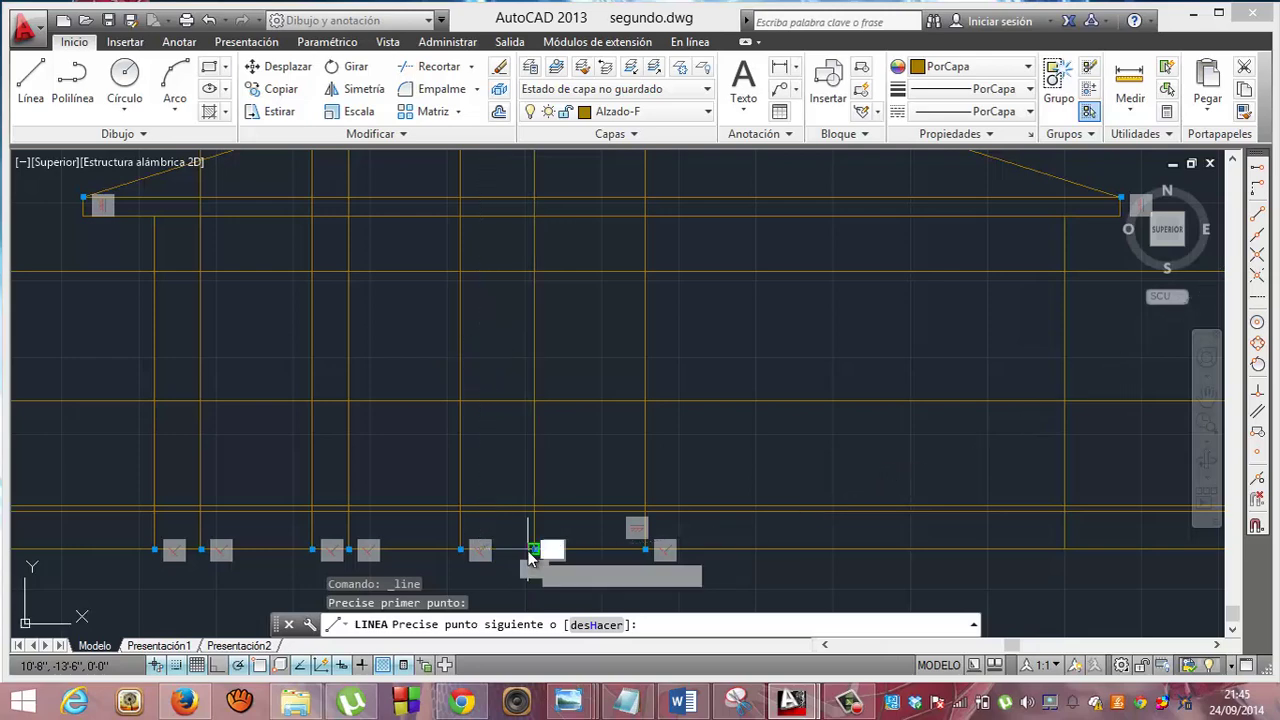
pyautogui.click(531, 550)
pyautogui.click(531, 550)
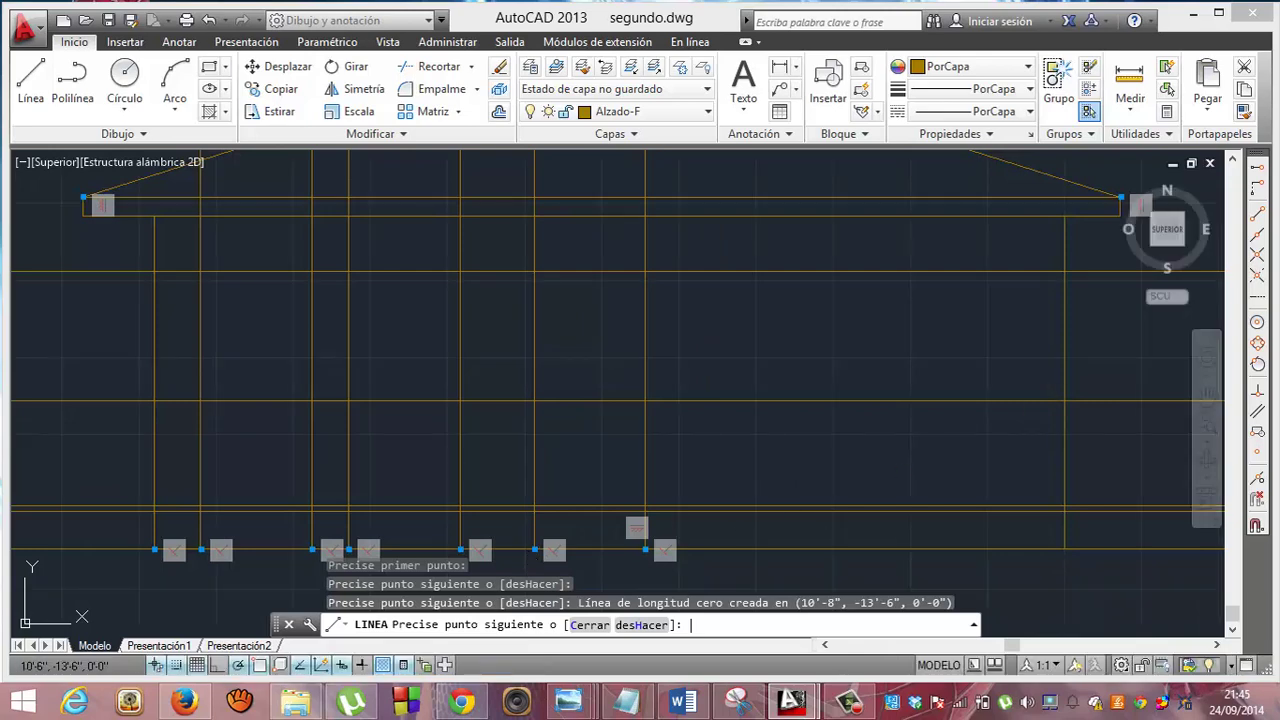
pyautogui.press('Escape')
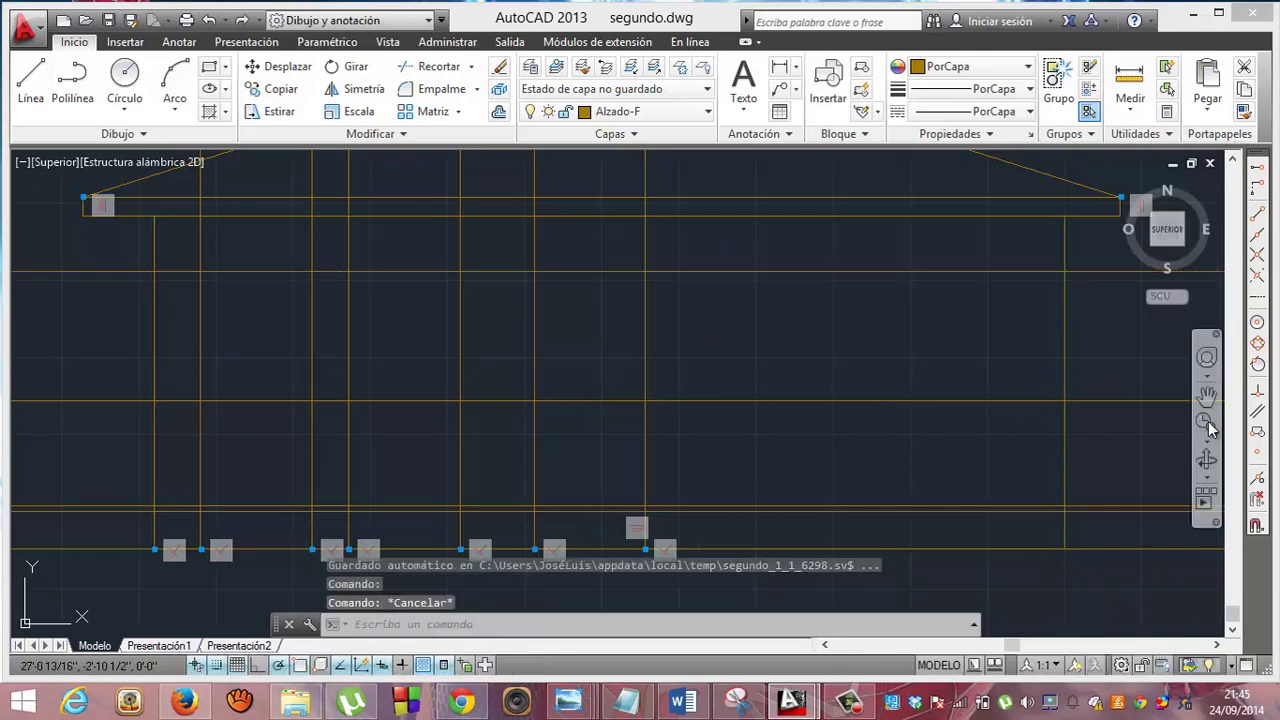
# Zoom out and pan down so the floor plan shows above the elevation.
pyautogui.click(1207, 424)
pyautogui.moveTo(846, 357); pyautogui.dragTo(851, 540)
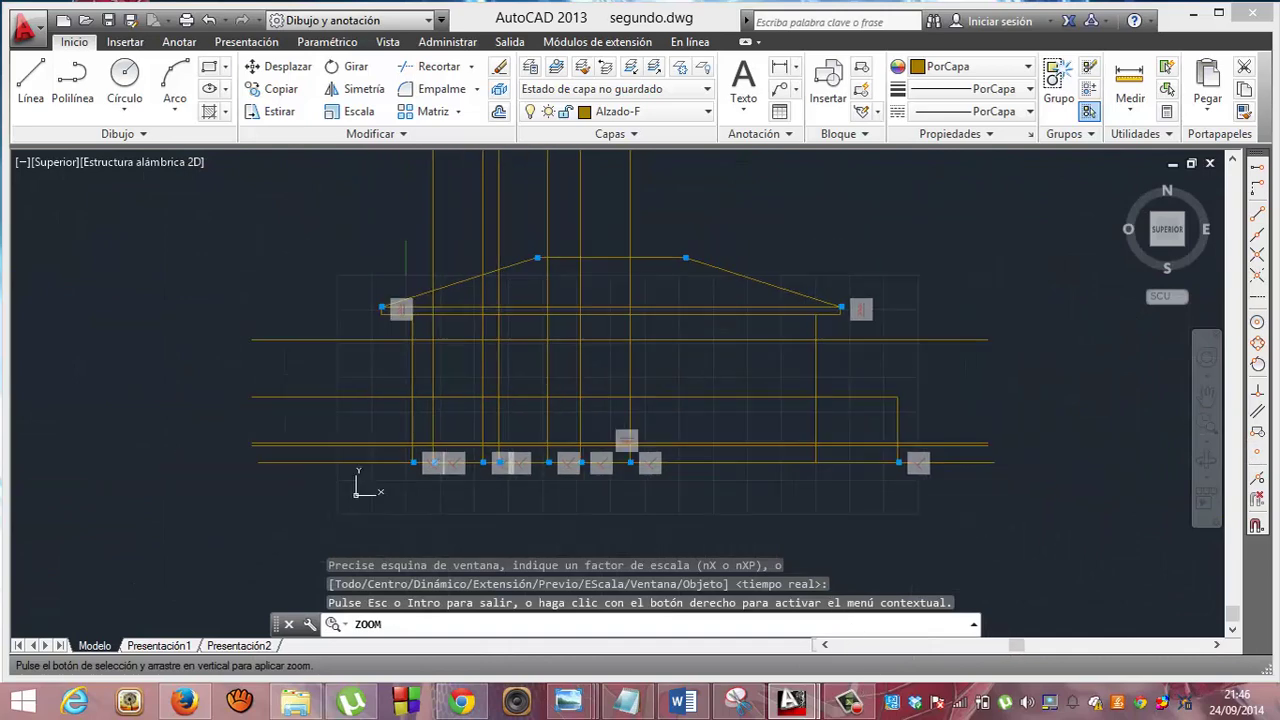
pyautogui.click(1207, 397)
pyautogui.moveTo(743, 357)
pyautogui.mouseDown()
pyautogui.moveTo(734, 508)
pyautogui.moveTo(740, 459)
pyautogui.mouseUp()
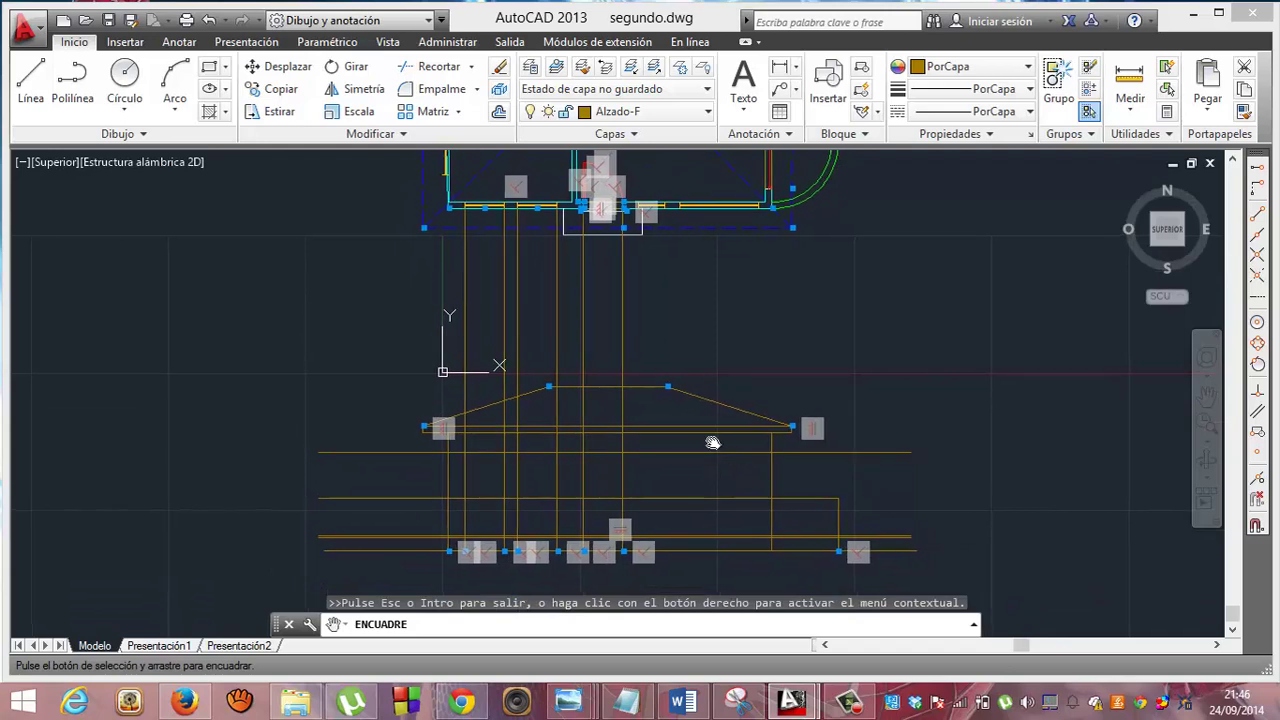
# Drop two vertical lines from the plan's right-hand opening corners to the elevation base line.
pyautogui.click(30, 80)
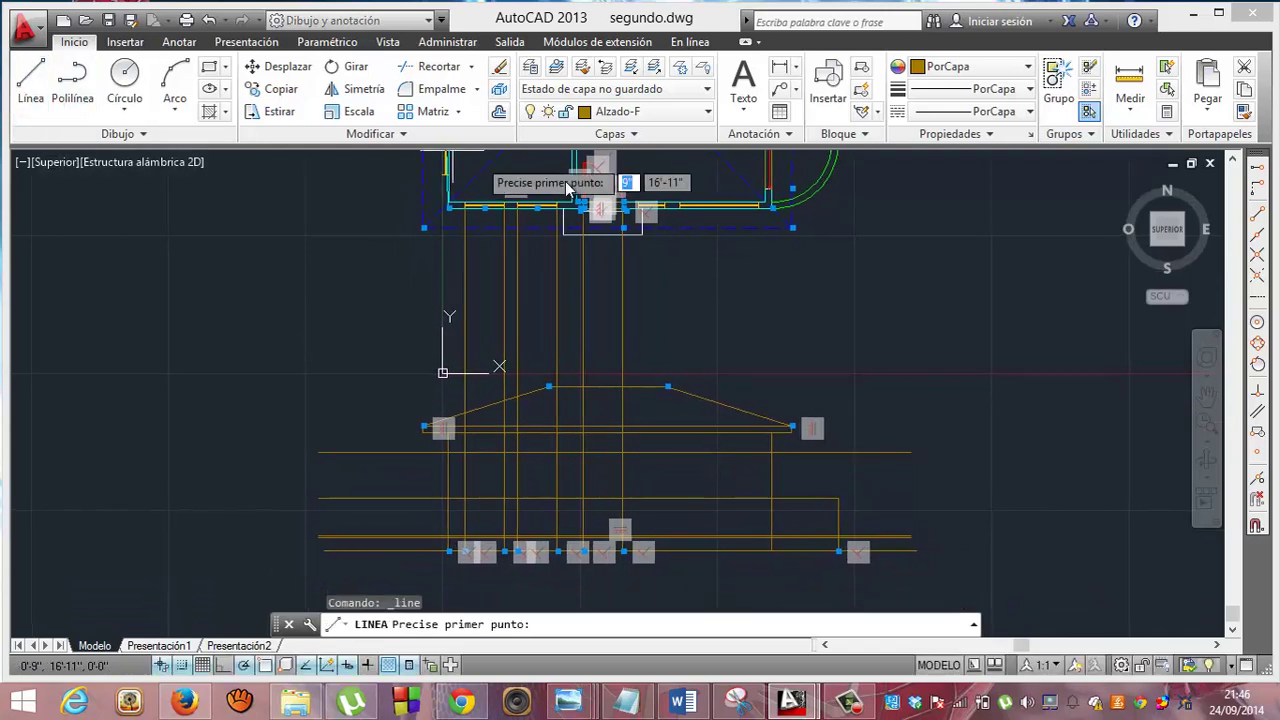
pyautogui.click(680, 208)
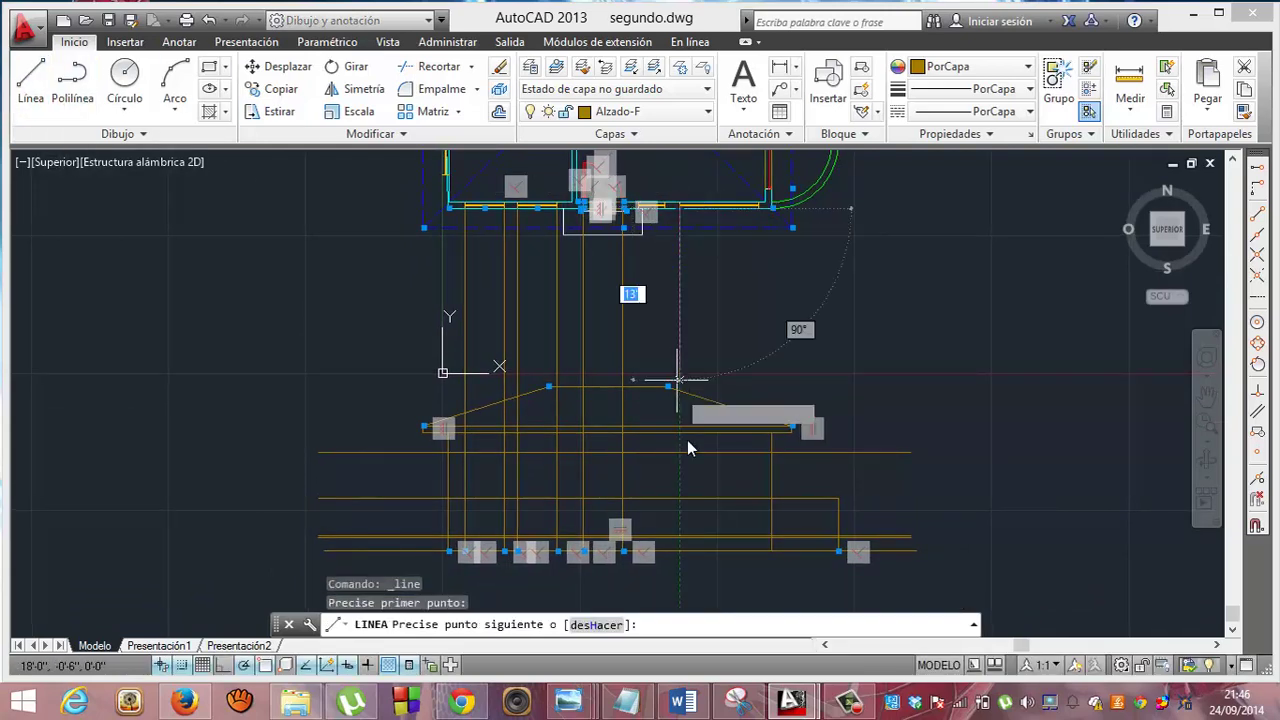
pyautogui.click(682, 549)
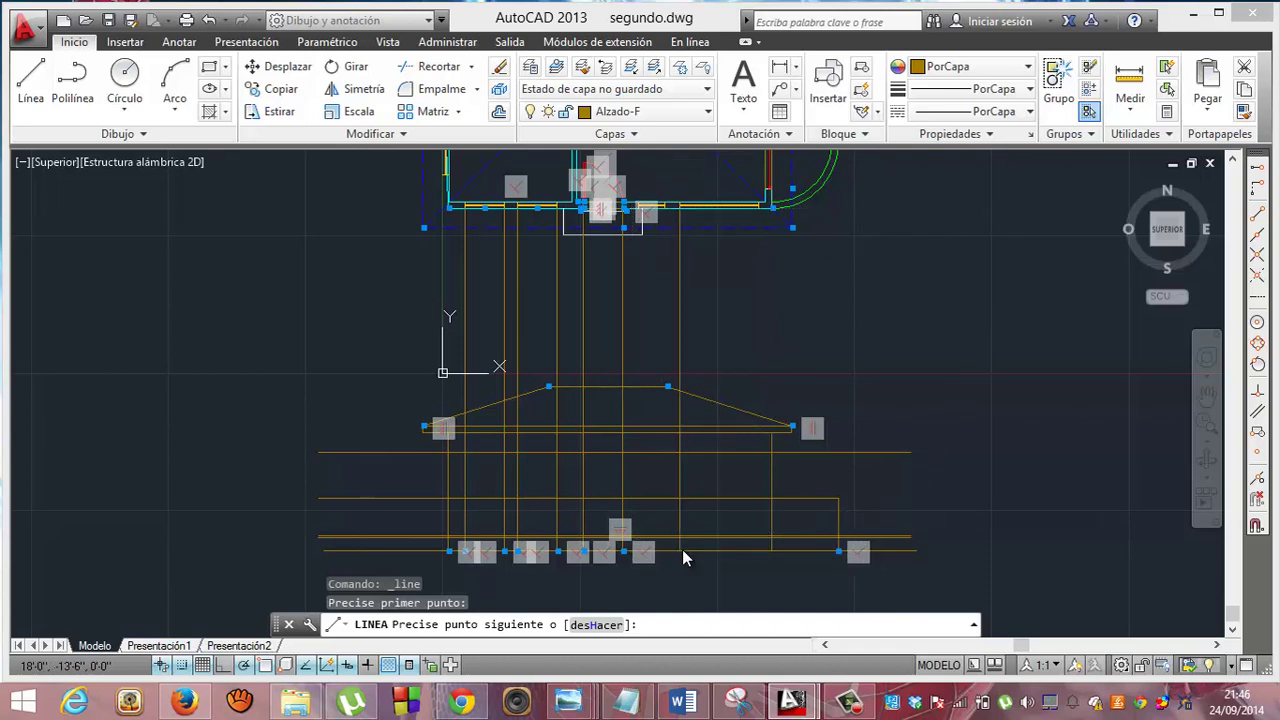
pyautogui.press('Return')
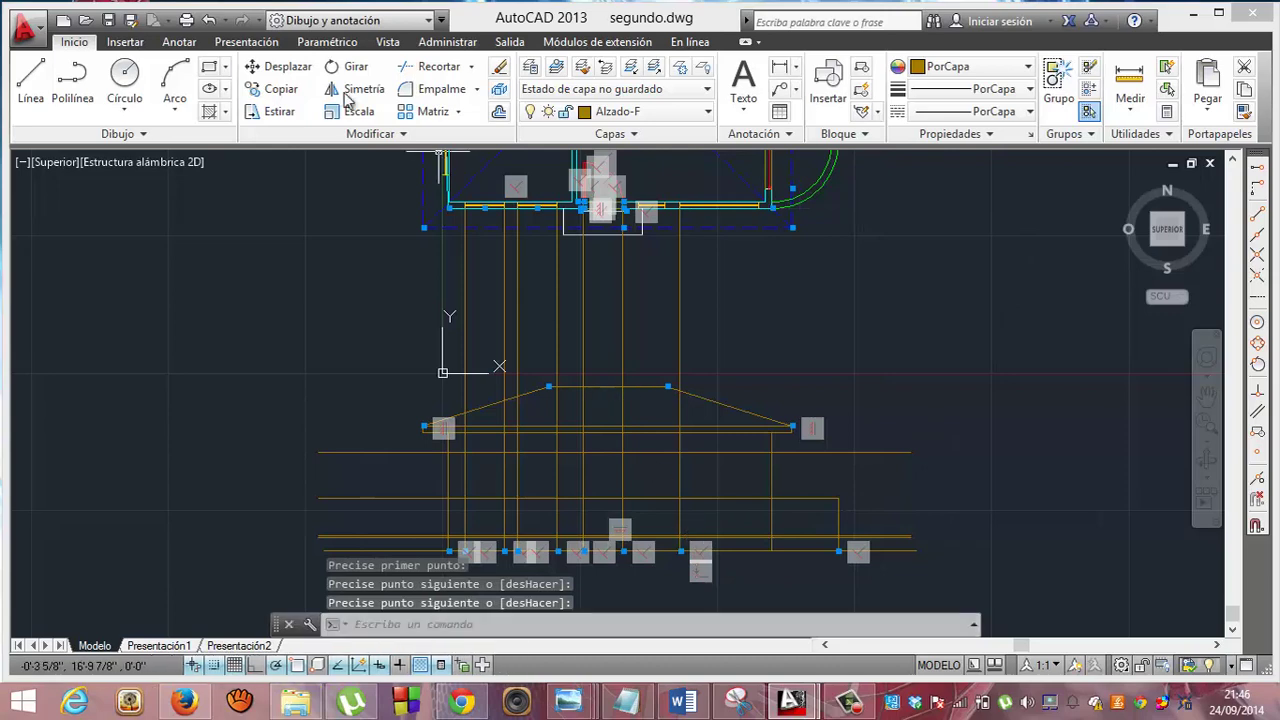
pyautogui.click(31, 82)
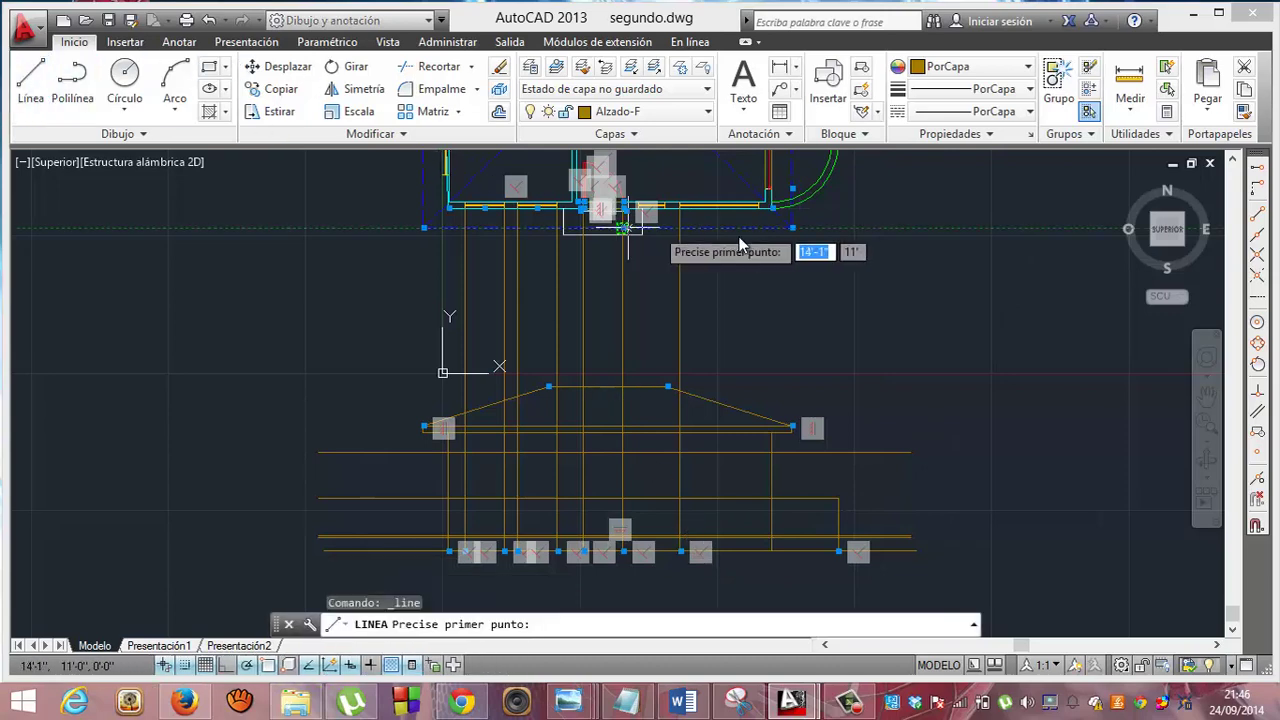
pyautogui.click(758, 208)
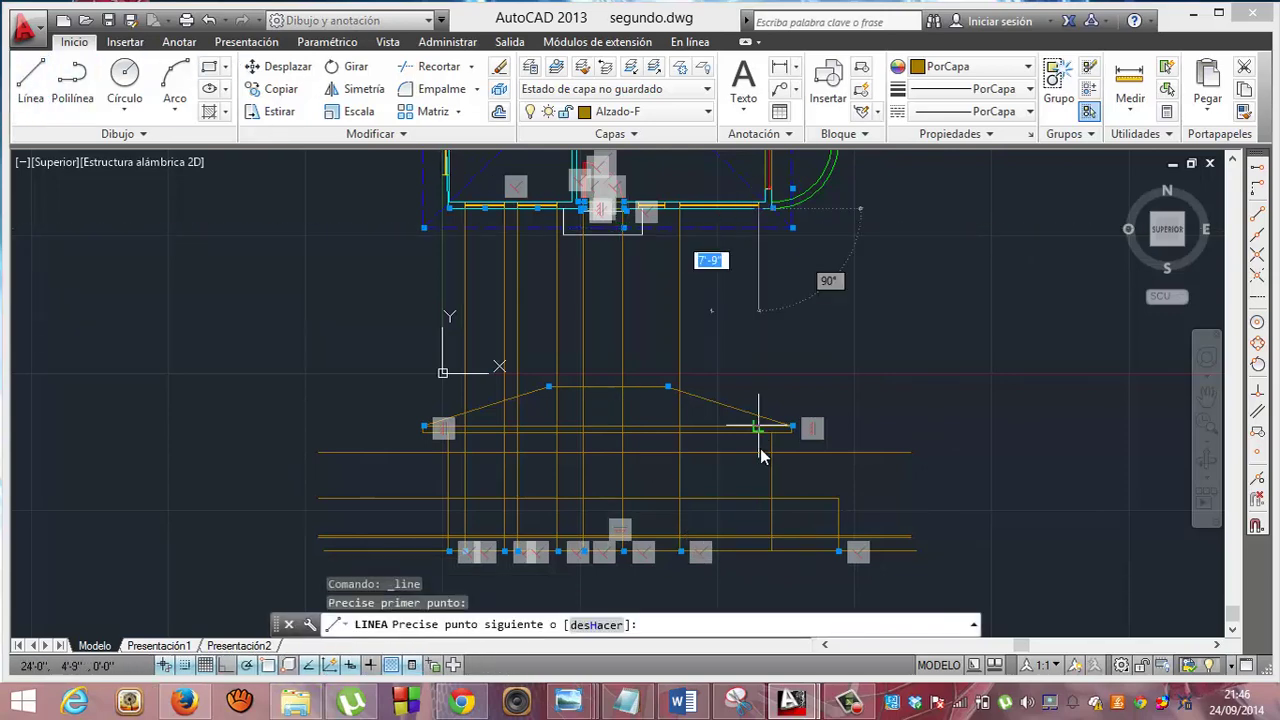
pyautogui.write('26')
pyautogui.click(757, 552)
pyautogui.press('Return')
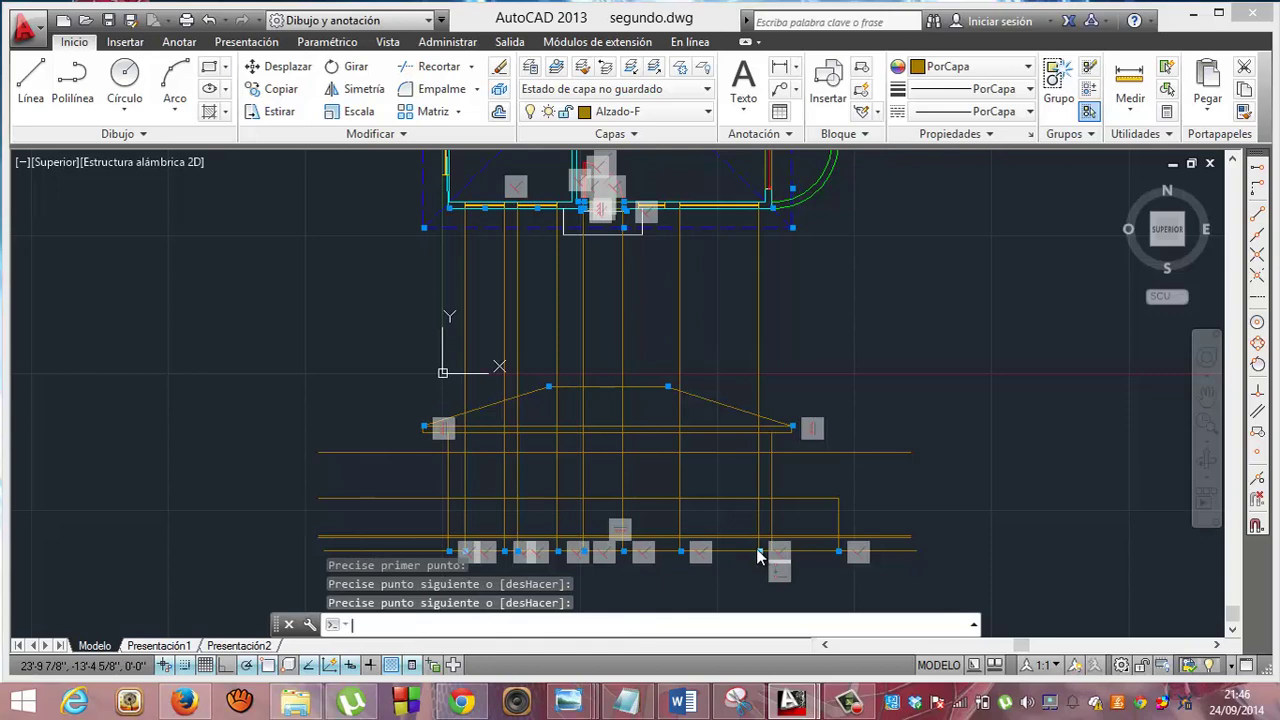
pyautogui.click(808, 235)
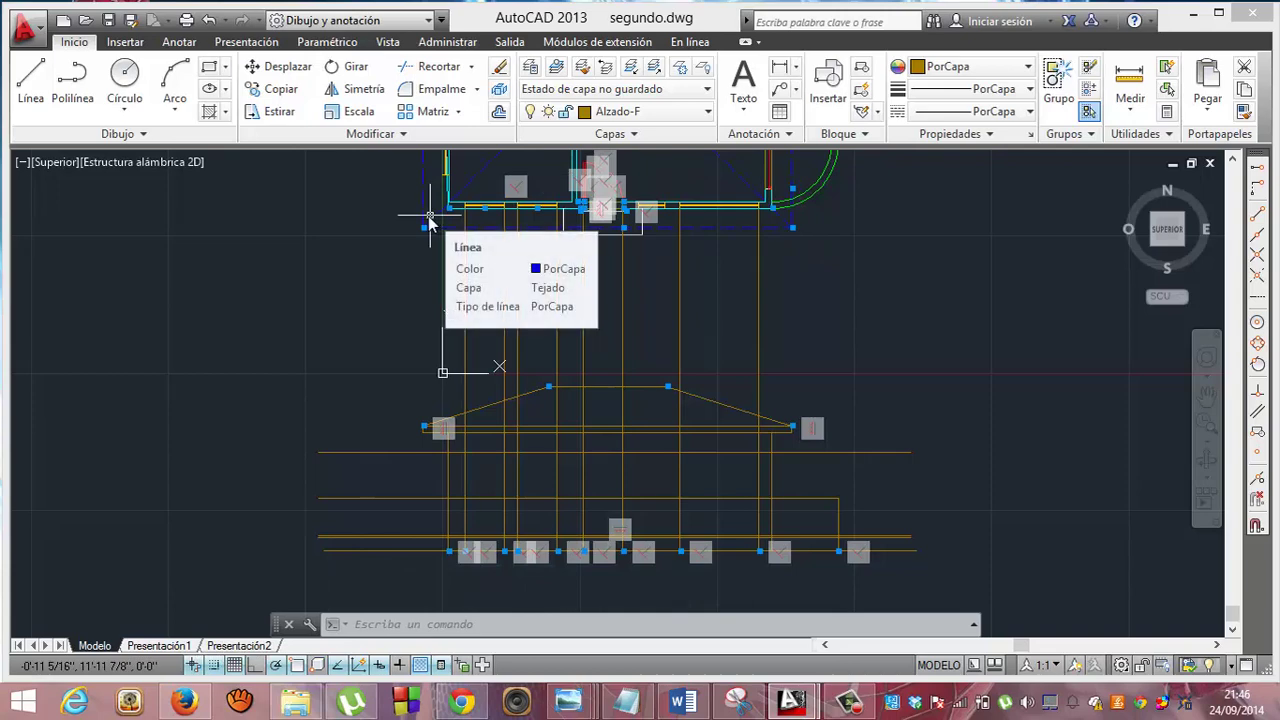
# Trim the seven projection lines back to the elevation's upper horizontal line.
pyautogui.click(436, 72)
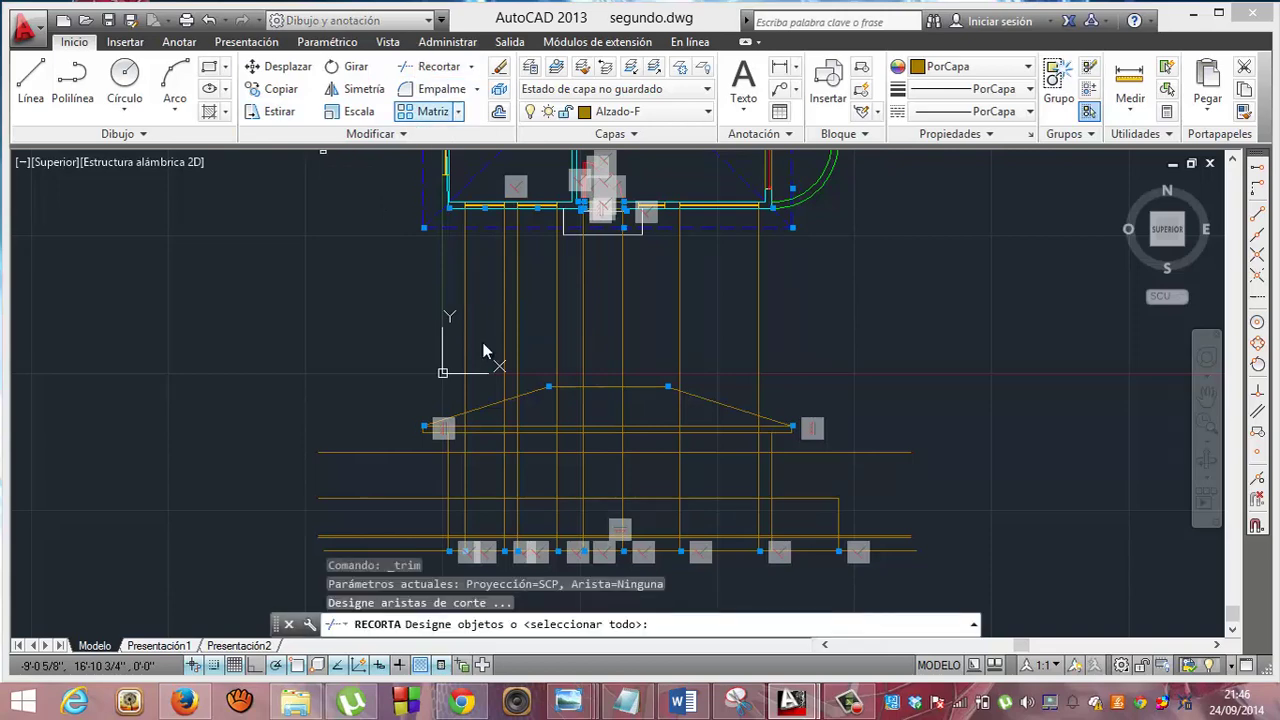
pyautogui.click(484, 453)
pyautogui.press('Return')
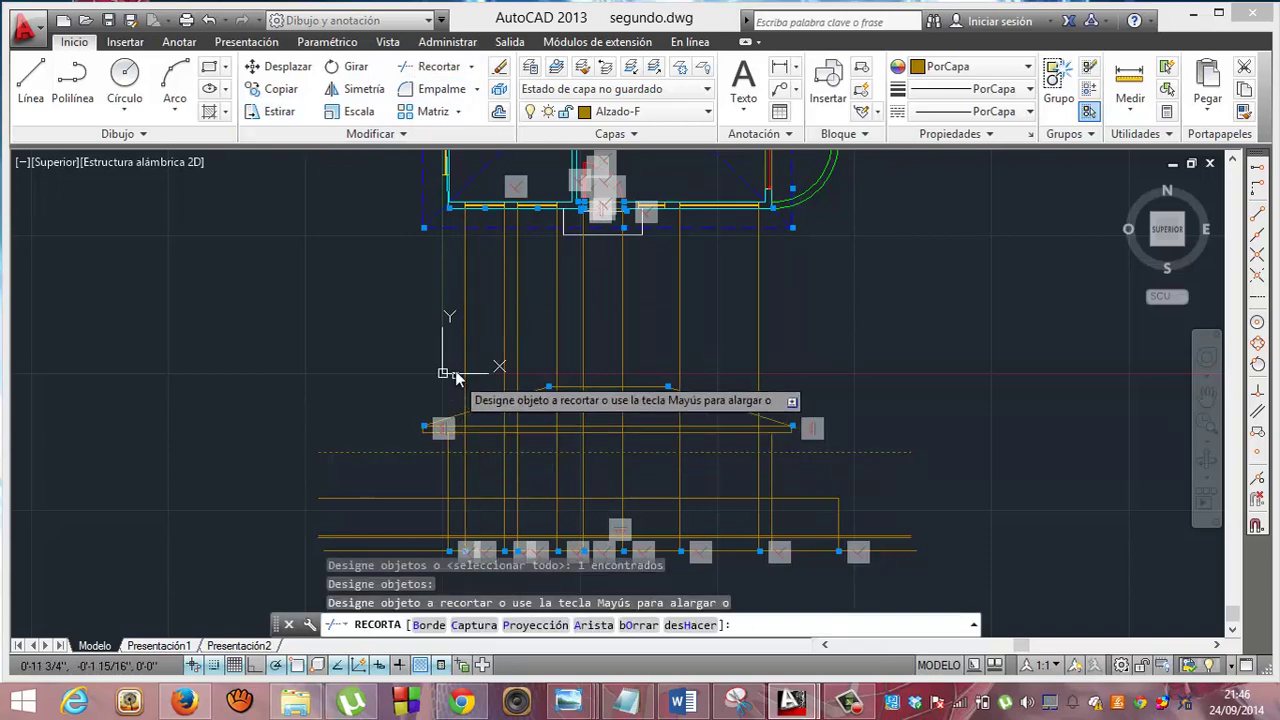
pyautogui.click(463, 344)
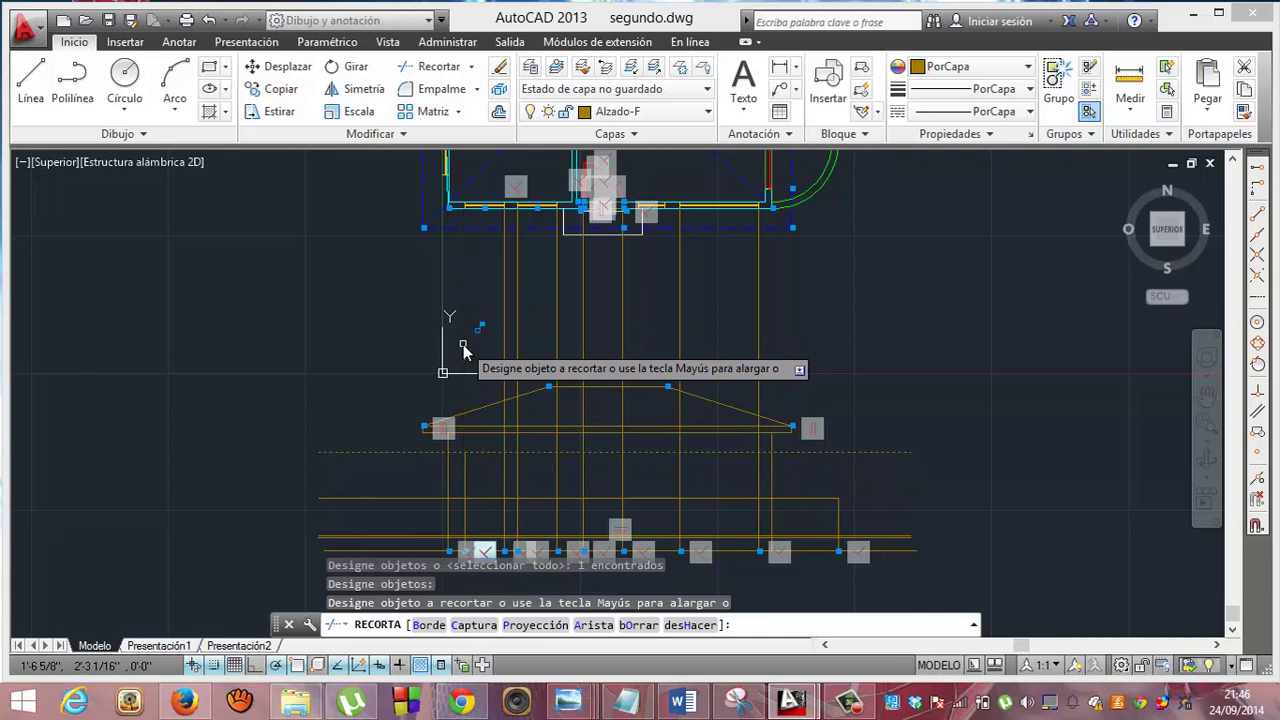
pyautogui.click(519, 348)
pyautogui.click(557, 343)
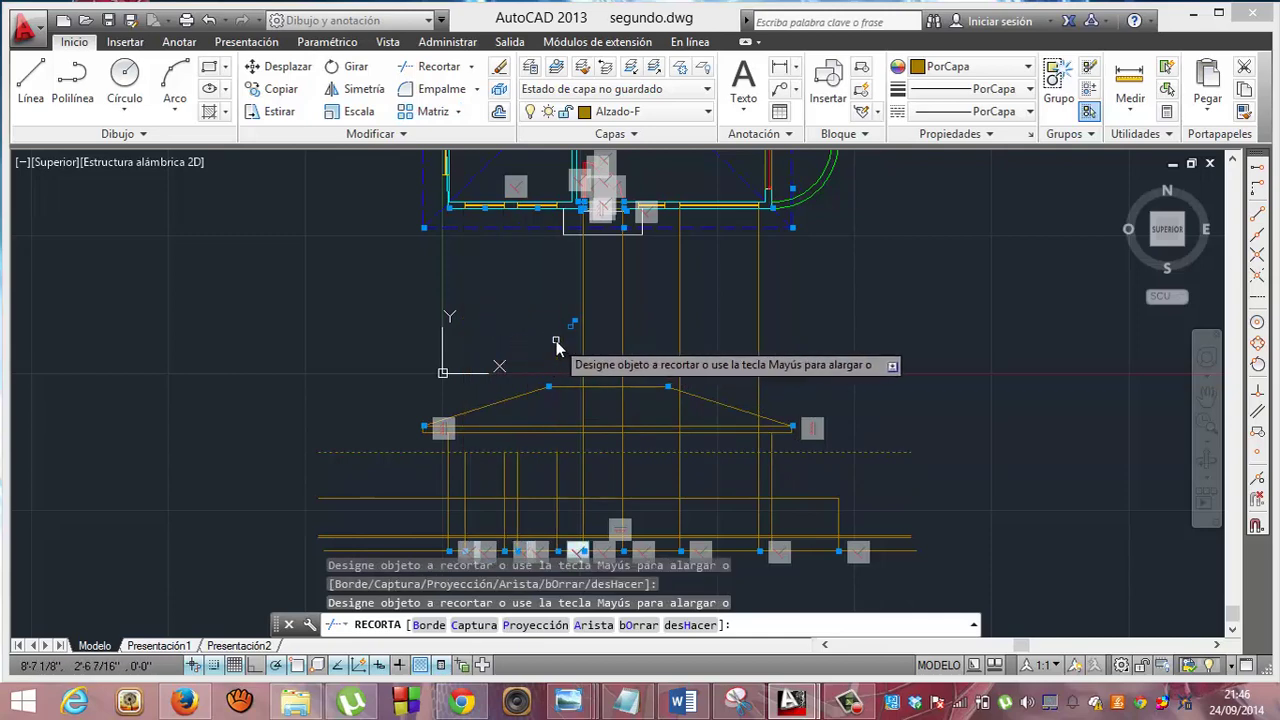
pyautogui.click(585, 342)
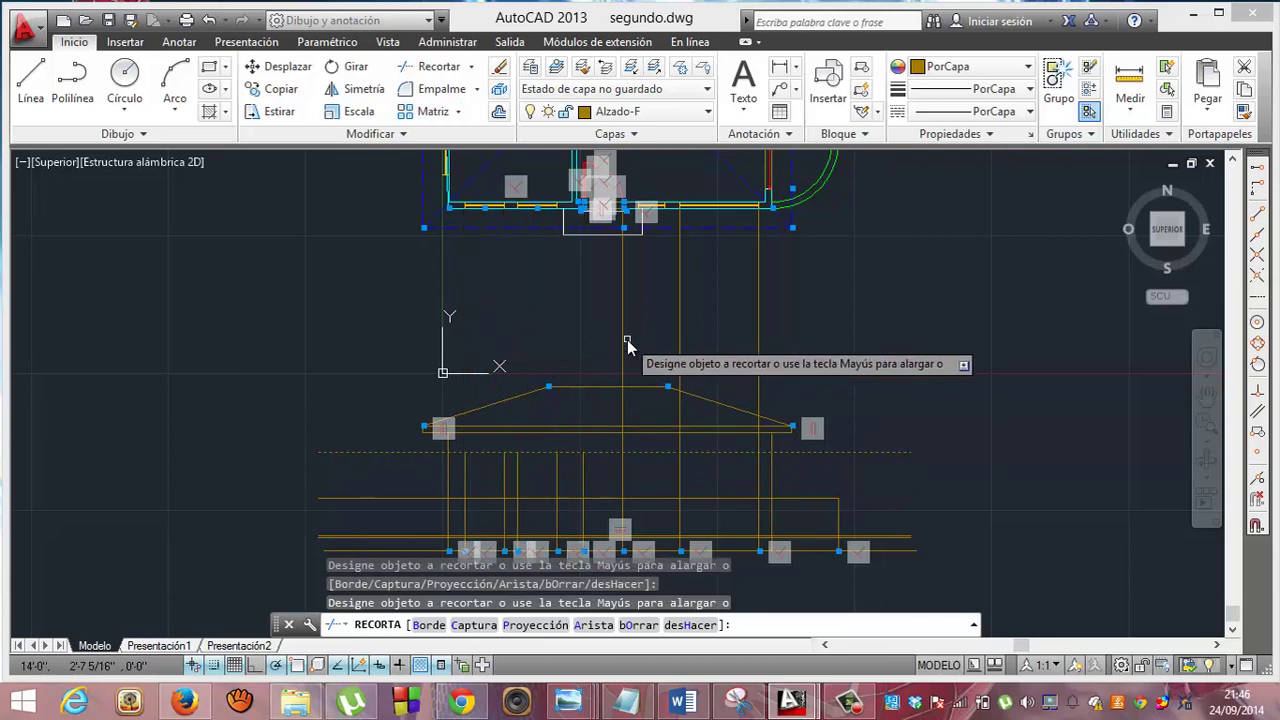
pyautogui.click(622, 342)
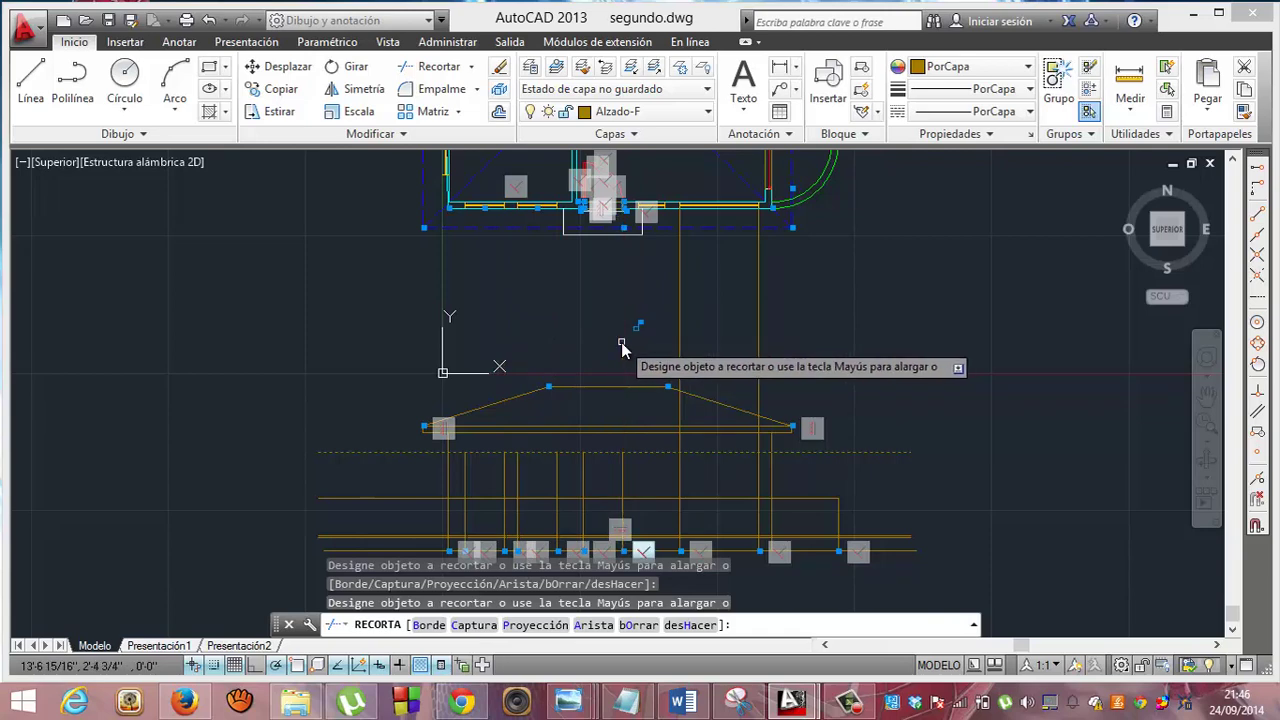
pyautogui.click(680, 340)
pyautogui.click(759, 336)
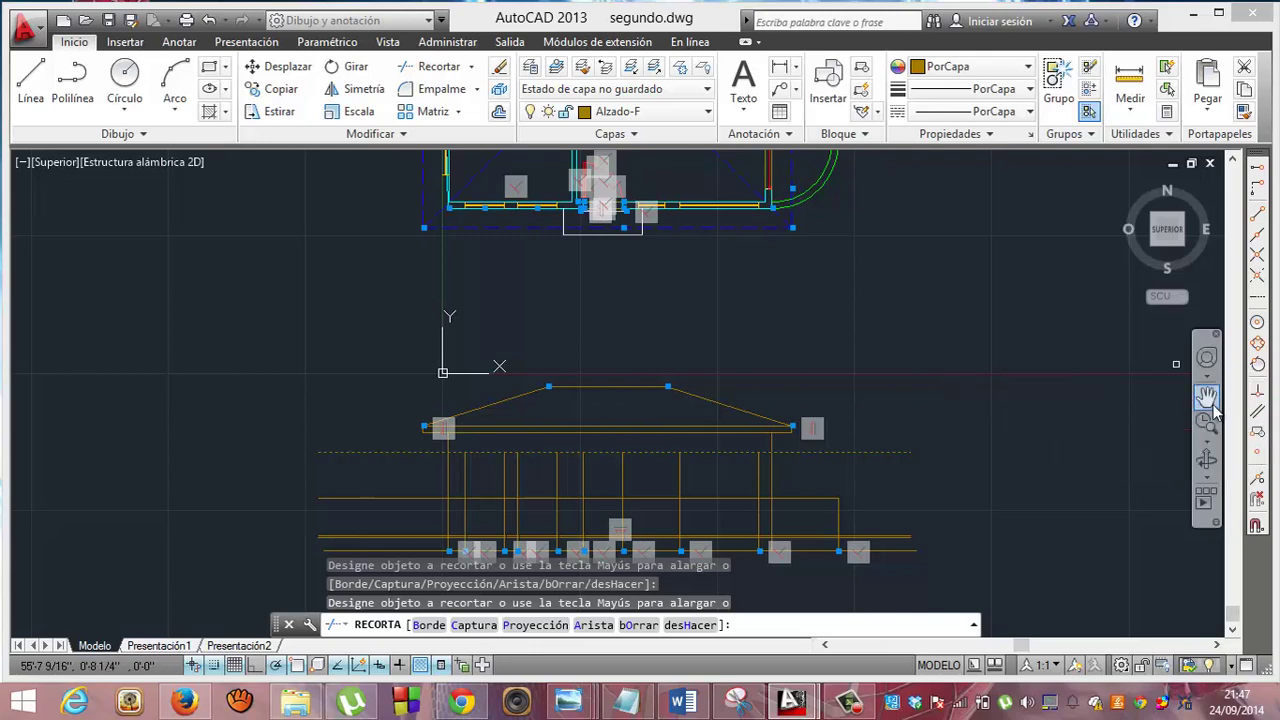
pyautogui.moveTo(855, 445); pyautogui.dragTo(853, 378)
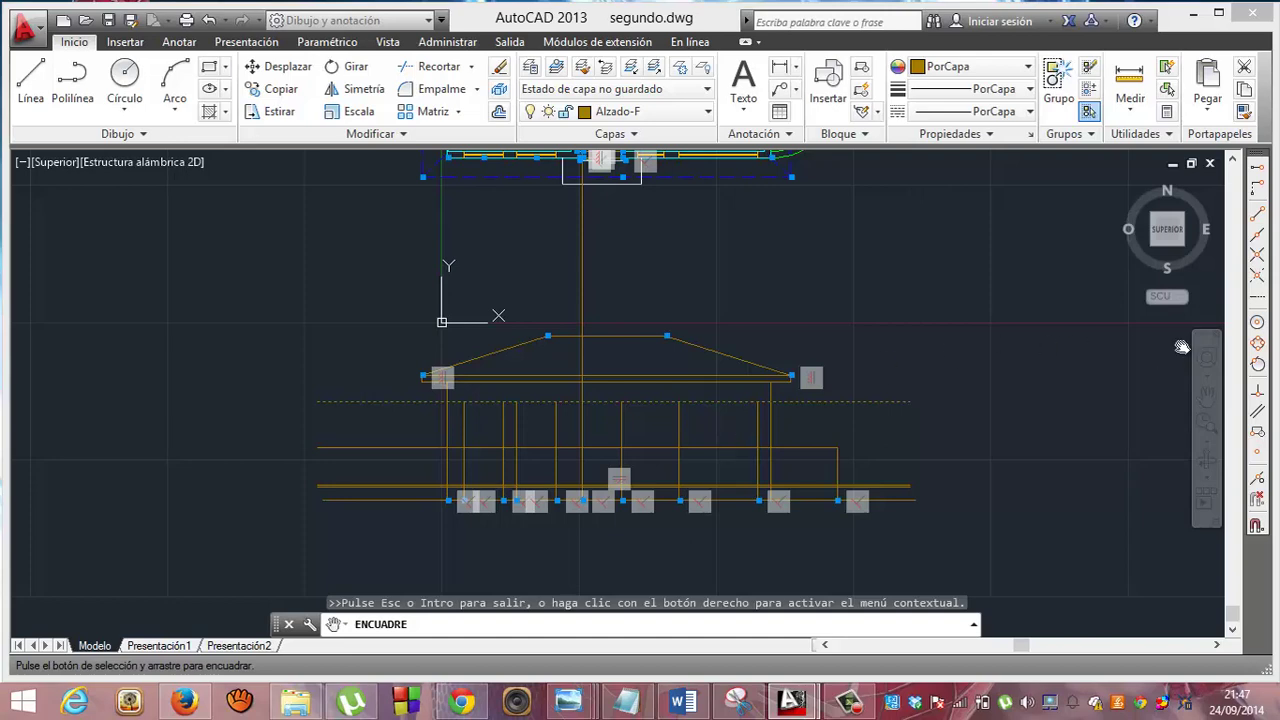
# Trim away the six projection lines' portions below the dashed horizontal line.
pyautogui.click(418, 70)
pyautogui.click(385, 451)
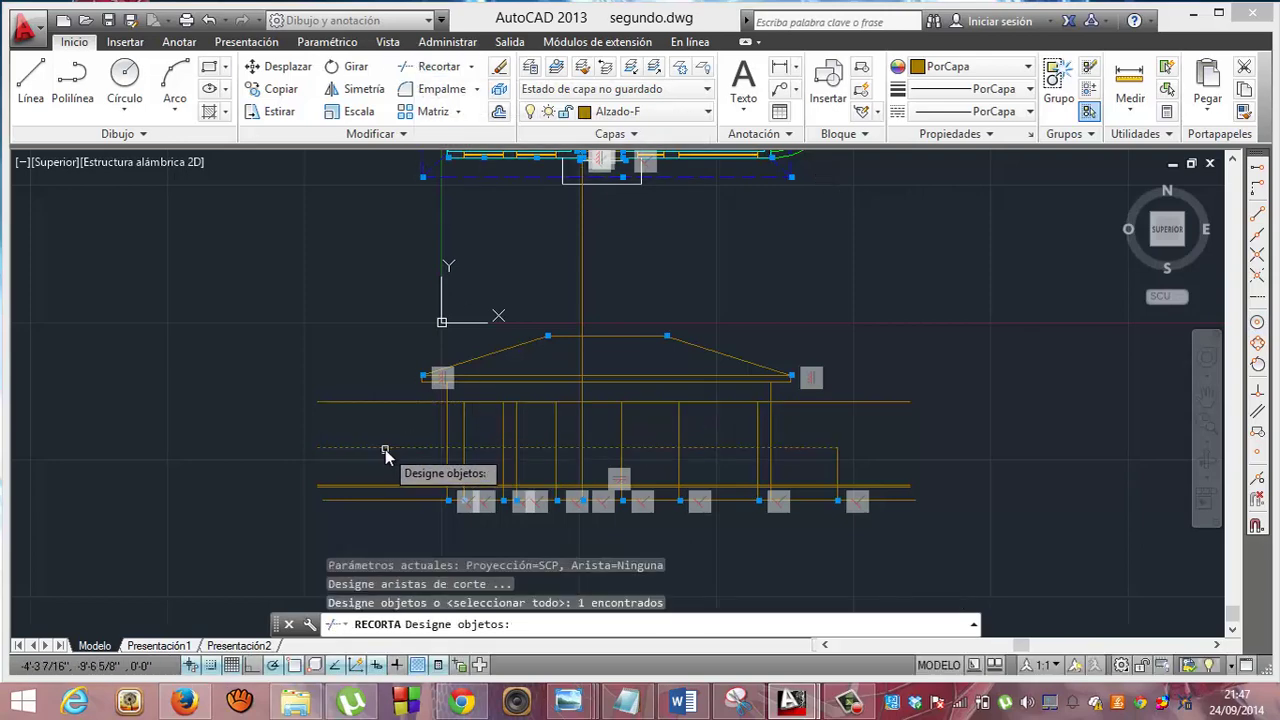
pyautogui.press('Return')
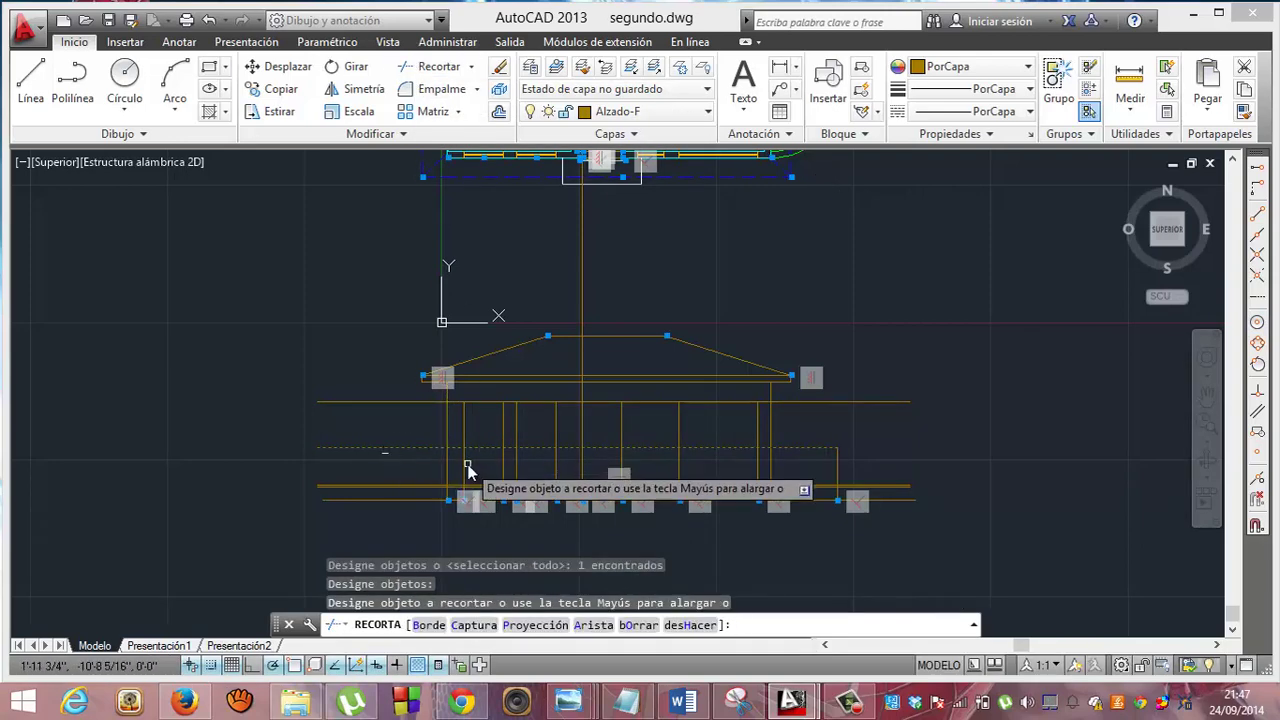
pyautogui.click(465, 470)
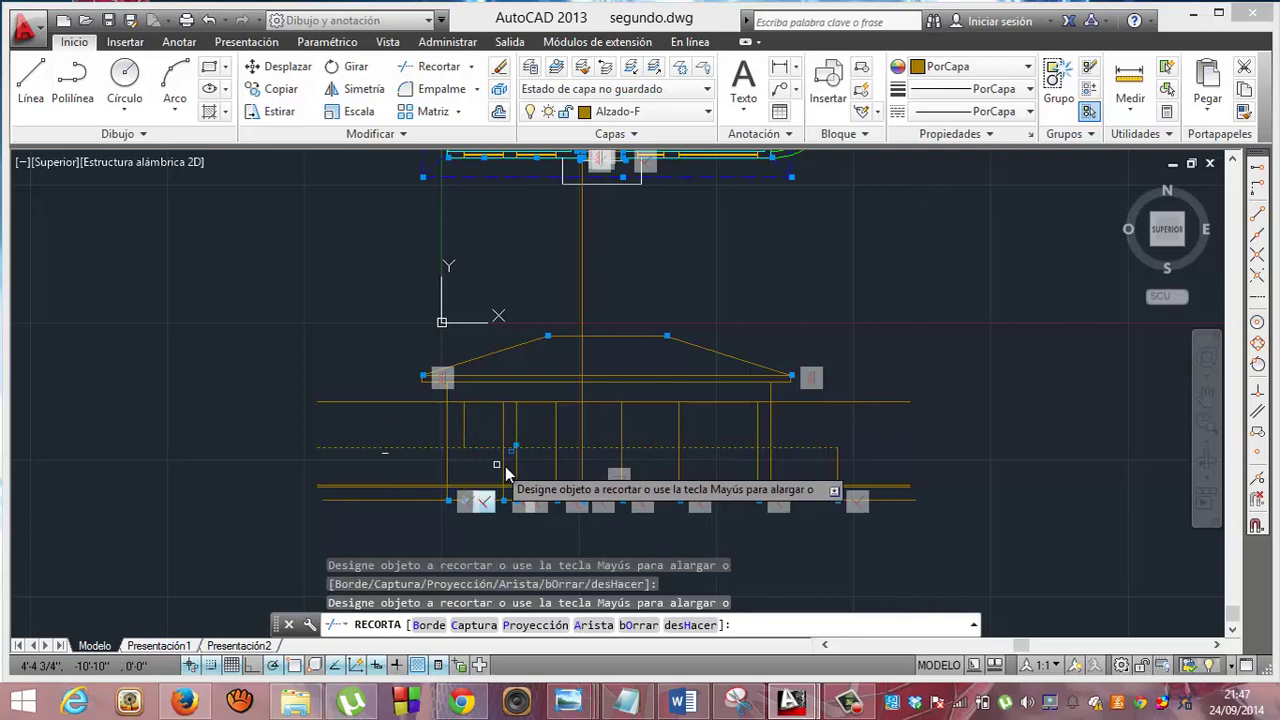
pyautogui.click(503, 470)
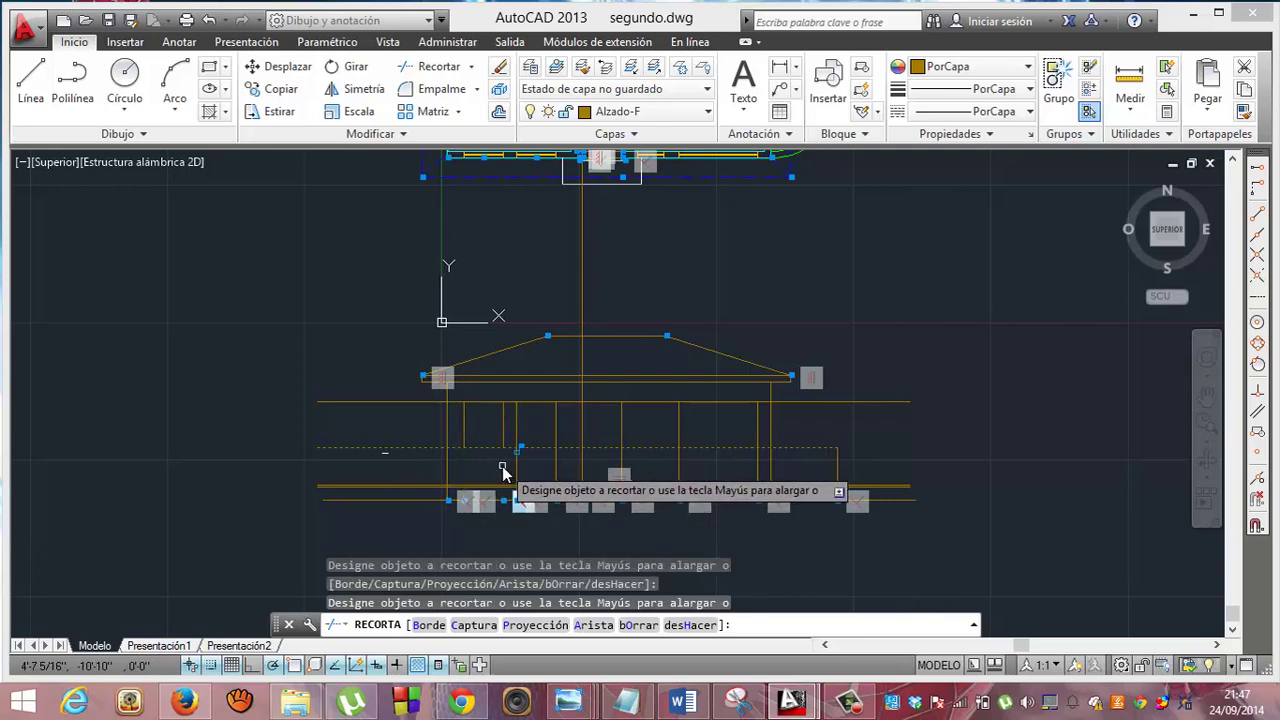
pyautogui.click(557, 473)
pyautogui.click(585, 475)
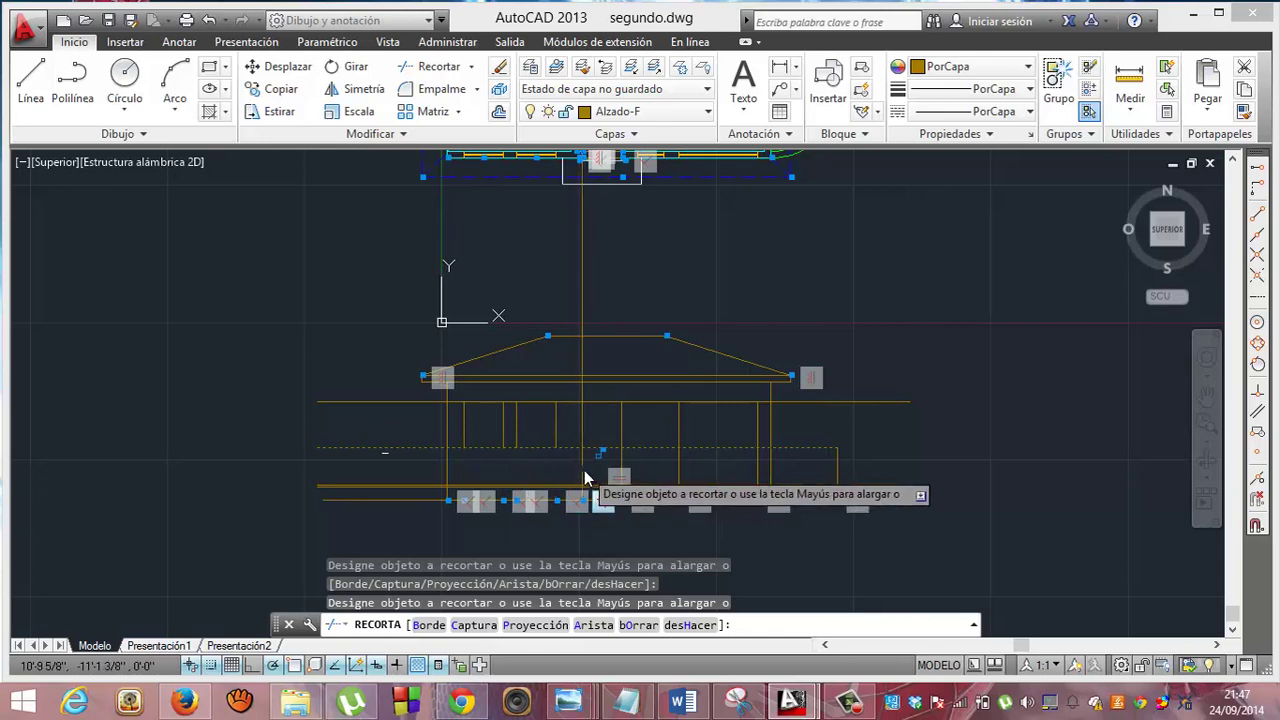
pyautogui.click(679, 468)
pyautogui.click(767, 470)
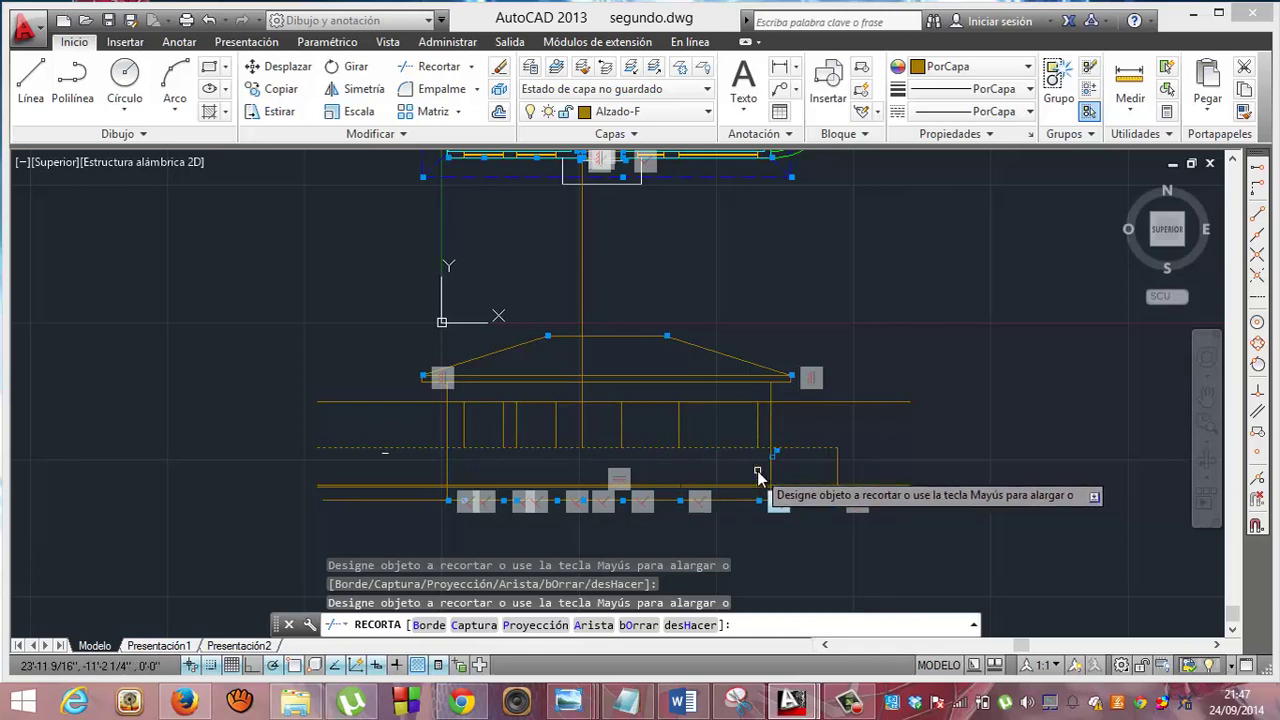
pyautogui.press('Return')
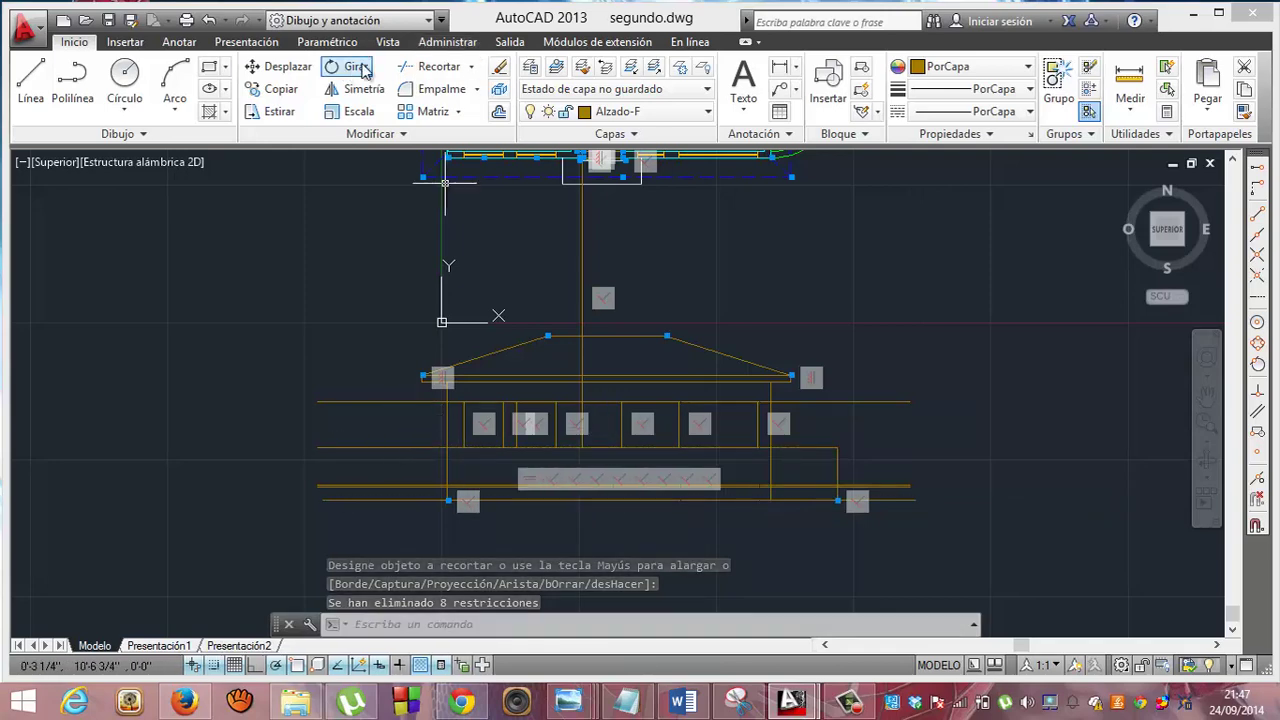
# Start a trim using the window and vertical projection lines as cutting edges.
pyautogui.click(427, 66)
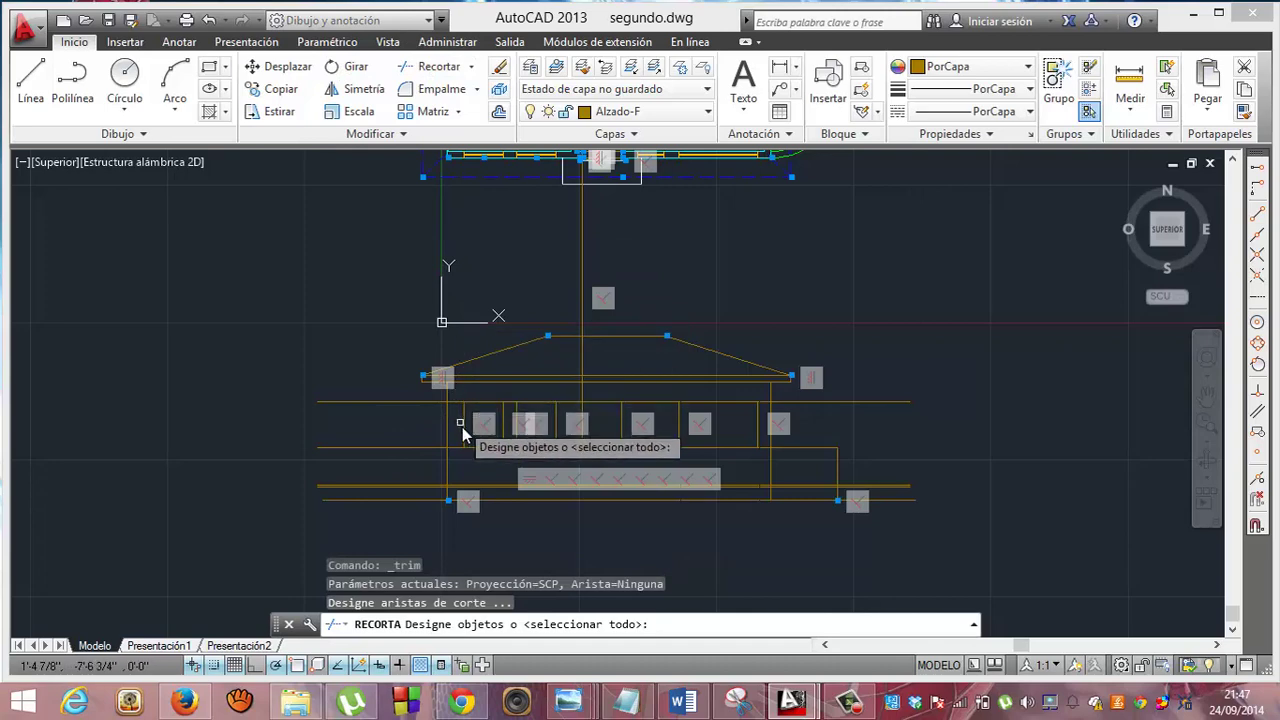
pyautogui.click(465, 432)
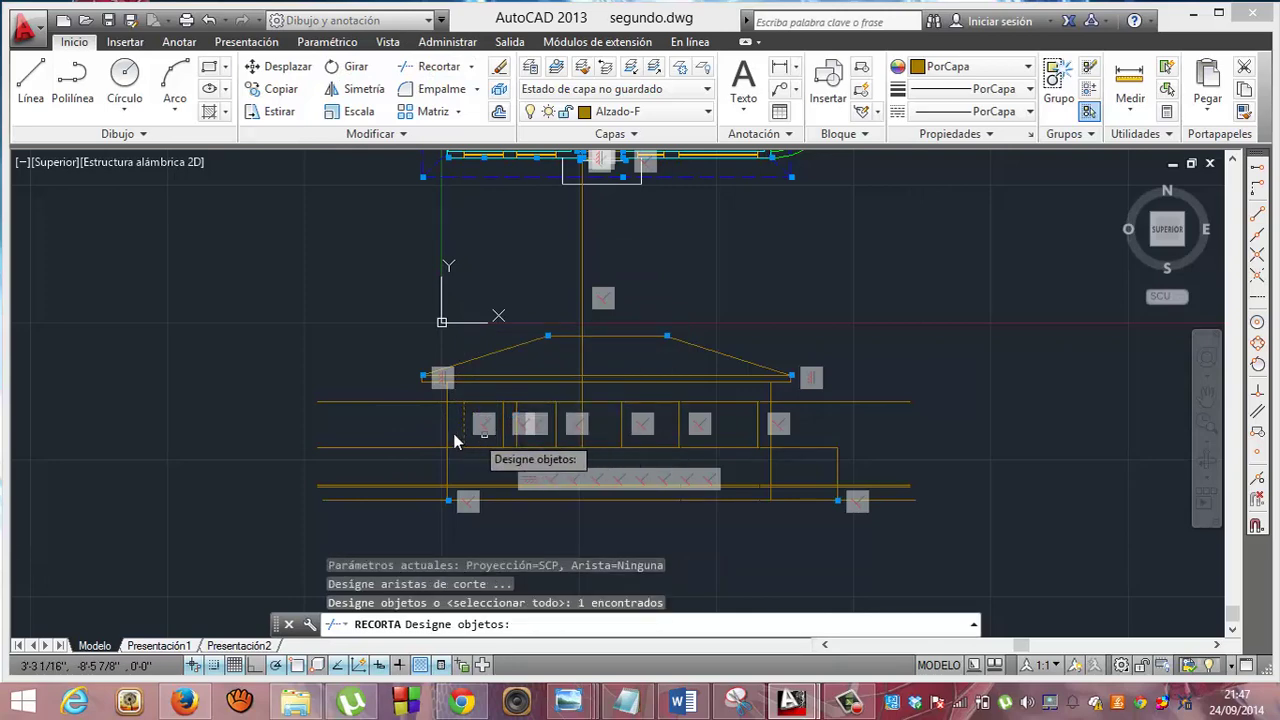
pyautogui.click(448, 437)
pyautogui.click(505, 435)
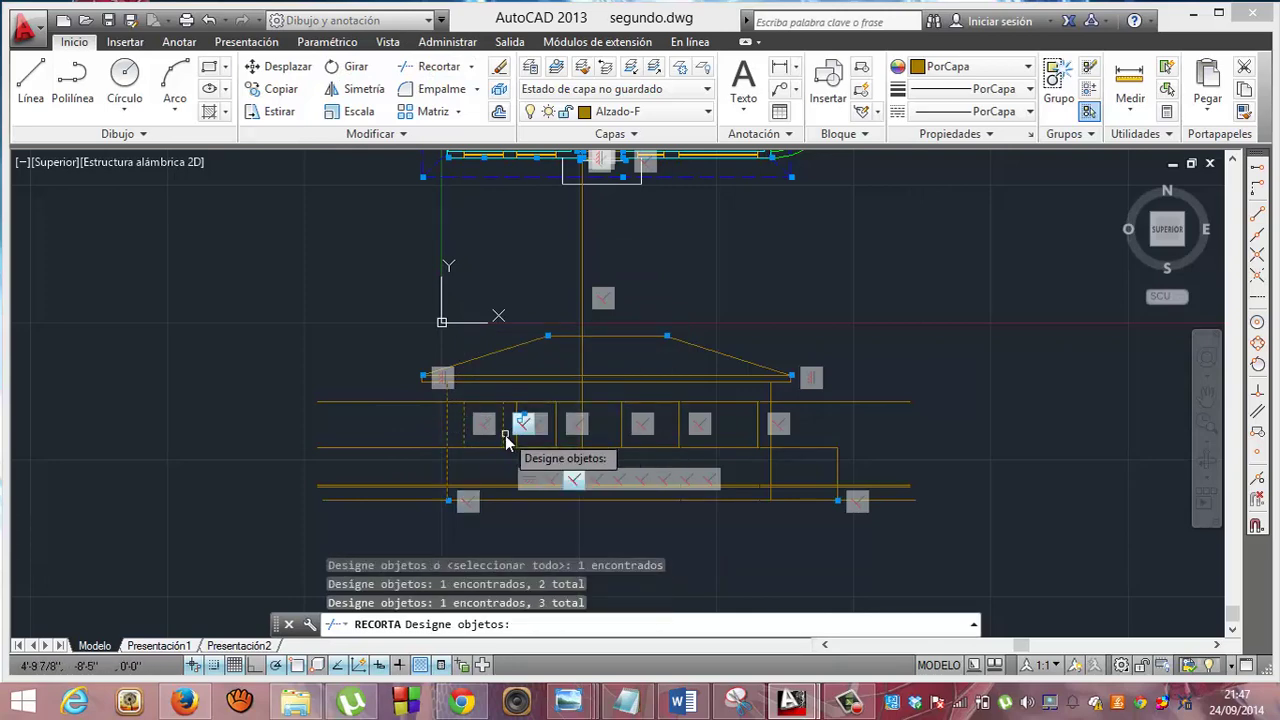
pyautogui.click(519, 440)
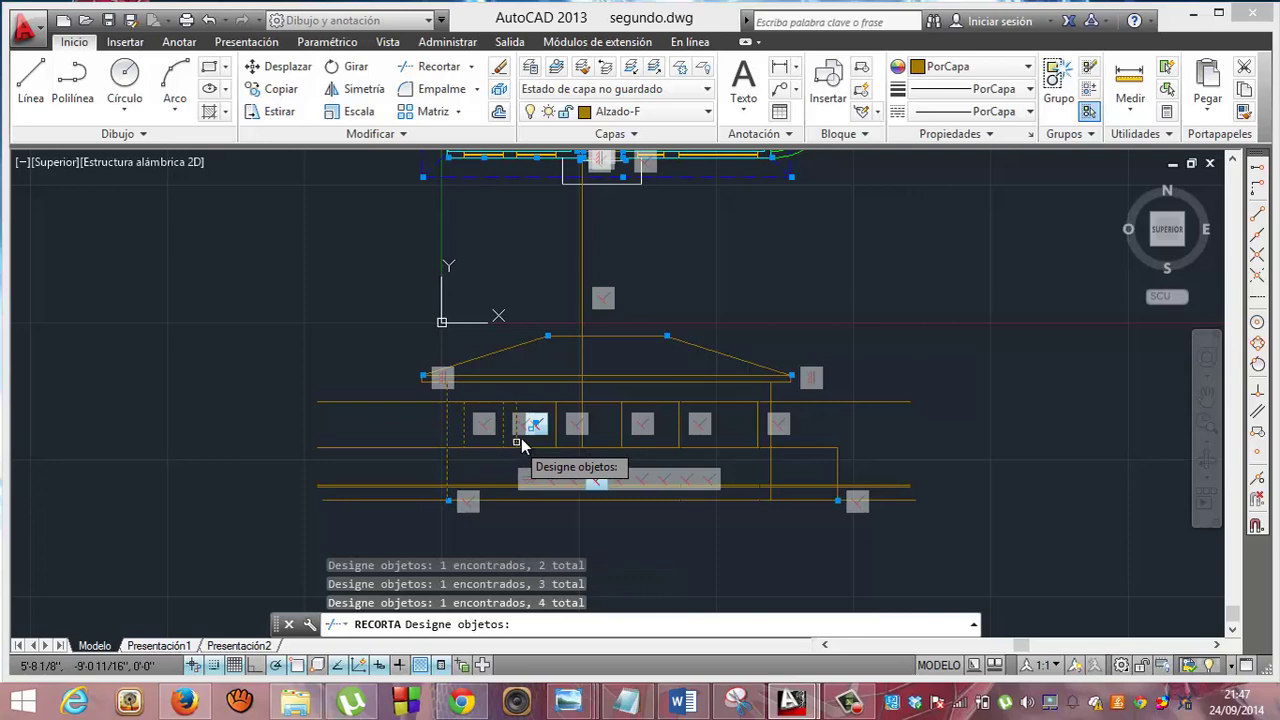
pyautogui.click(581, 425)
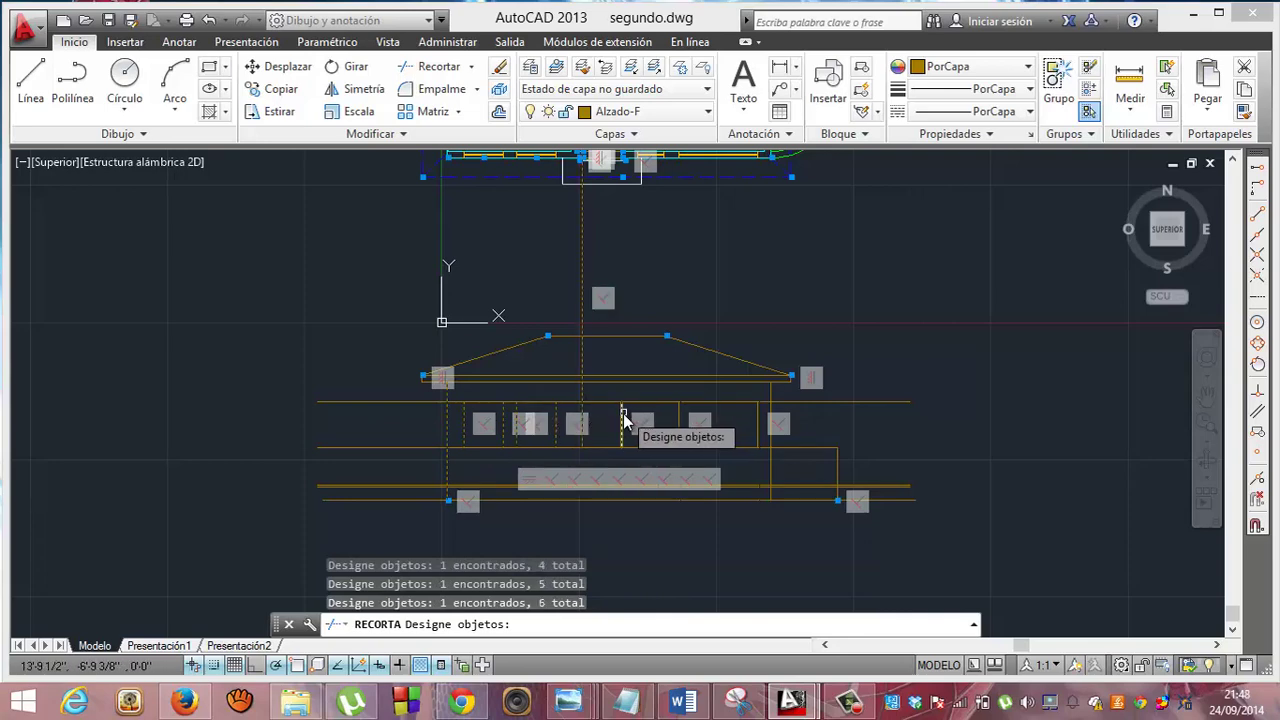
pyautogui.click(625, 421)
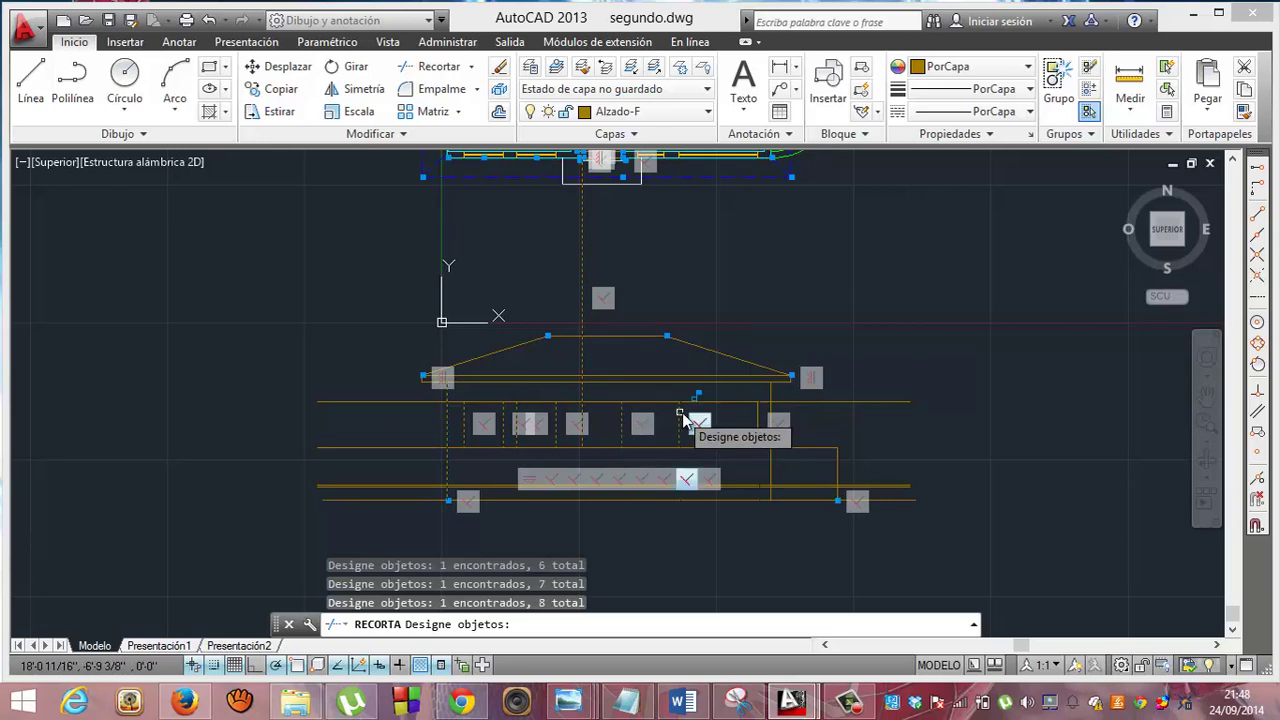
pyautogui.click(757, 418)
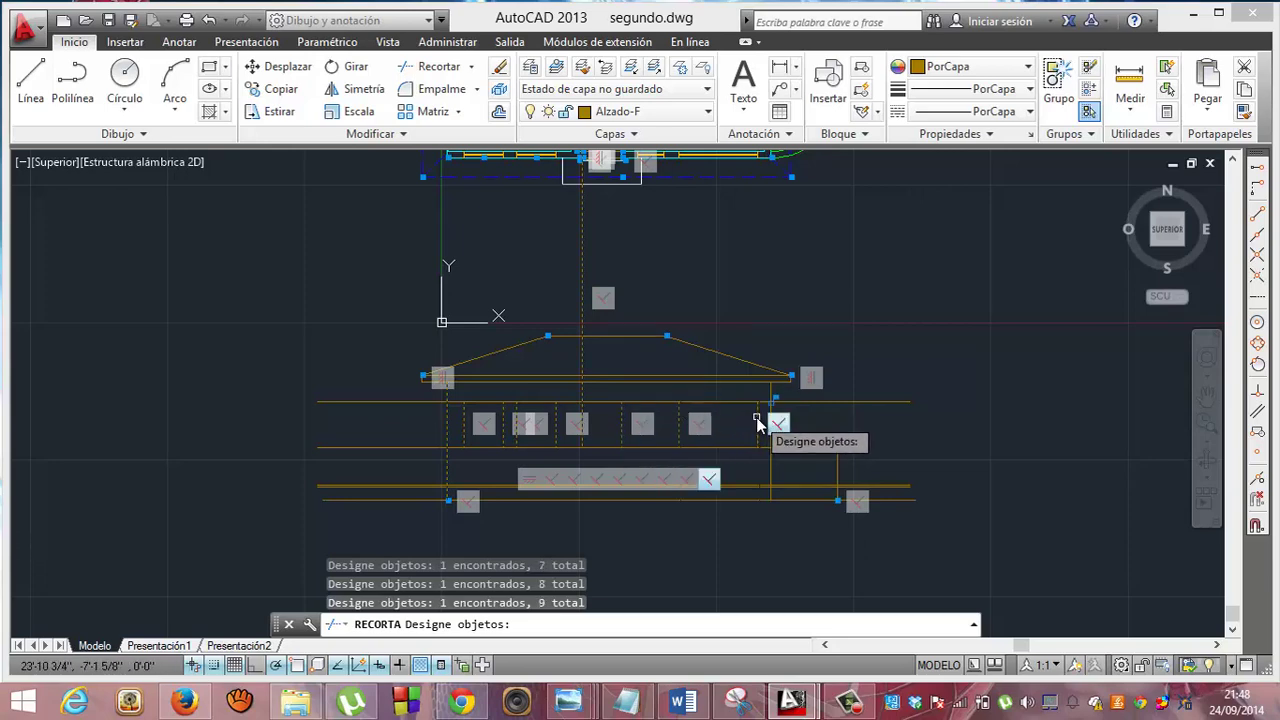
pyautogui.press('Return')
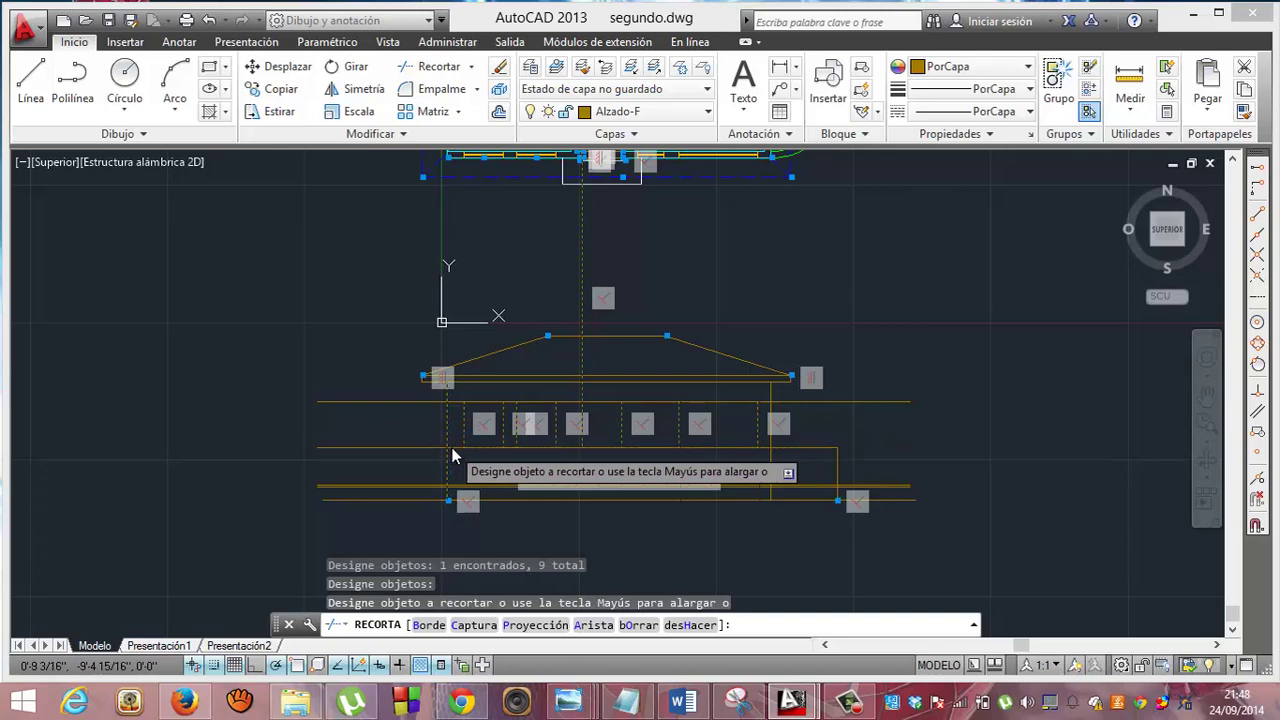
# Cut the middle guide line between the windows and past the last window.
pyautogui.click(453, 450)
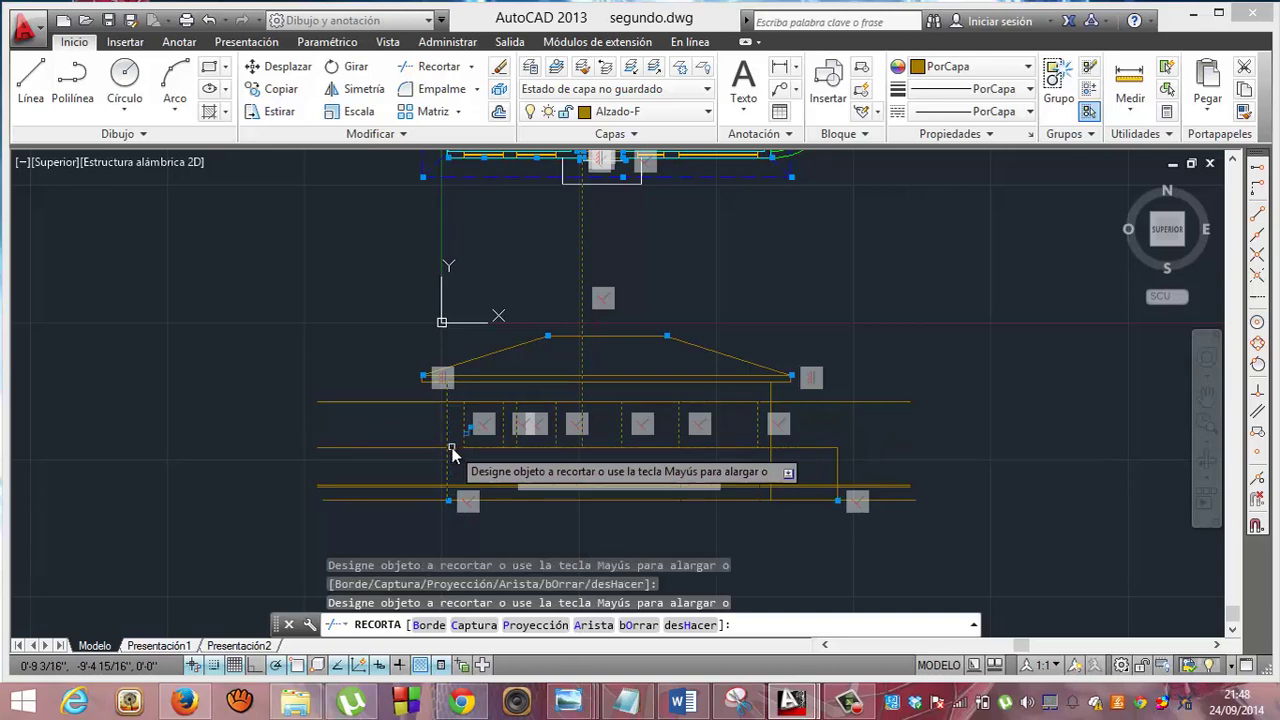
pyautogui.click(511, 450)
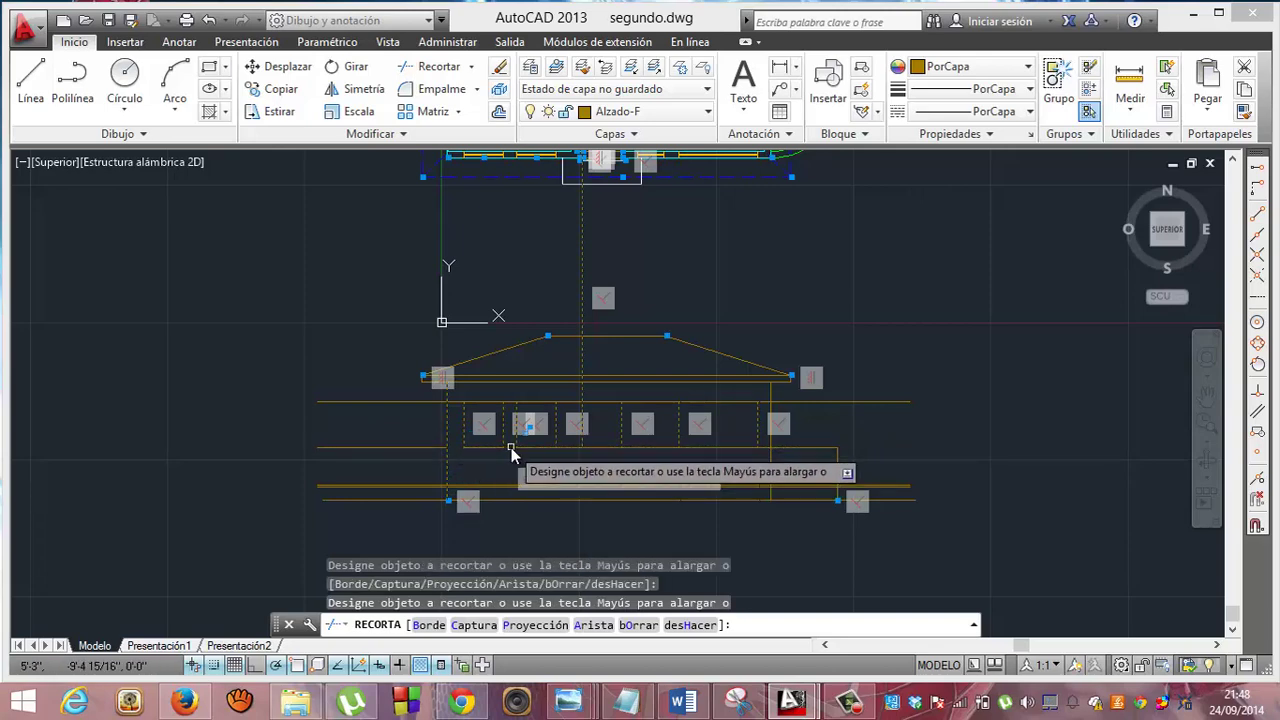
pyautogui.click(566, 449)
pyautogui.click(639, 449)
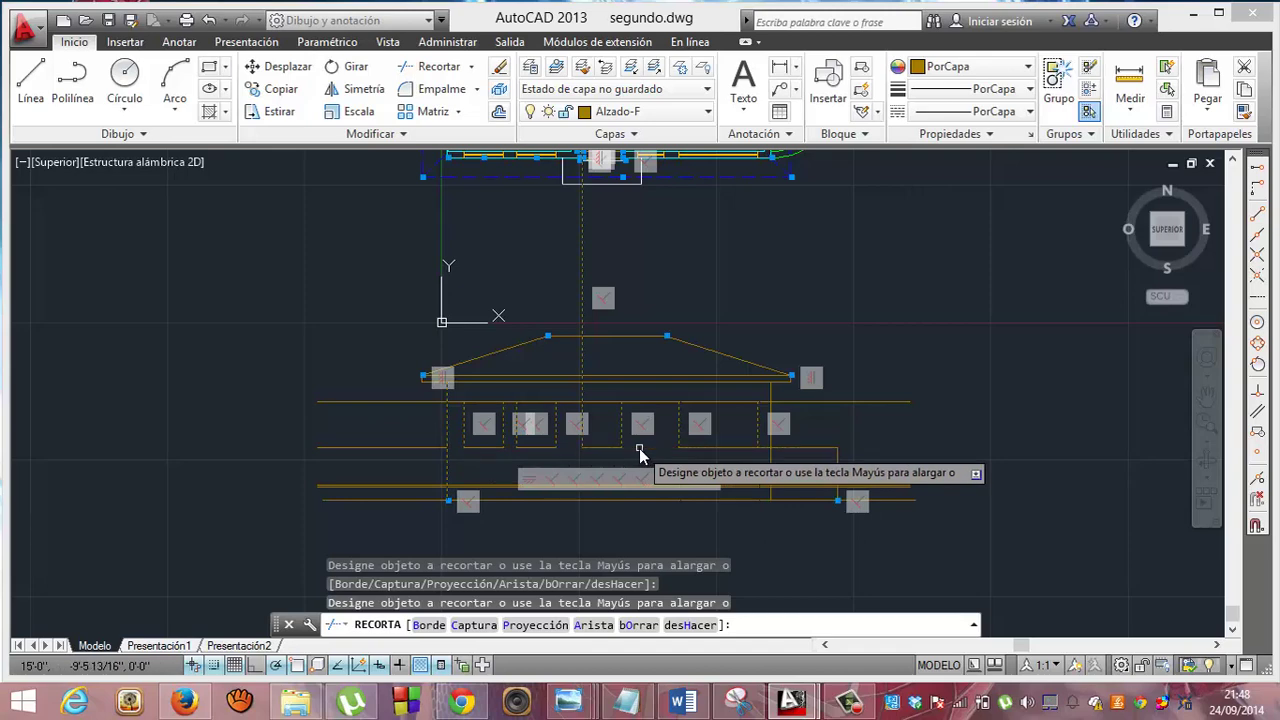
pyautogui.click(766, 449)
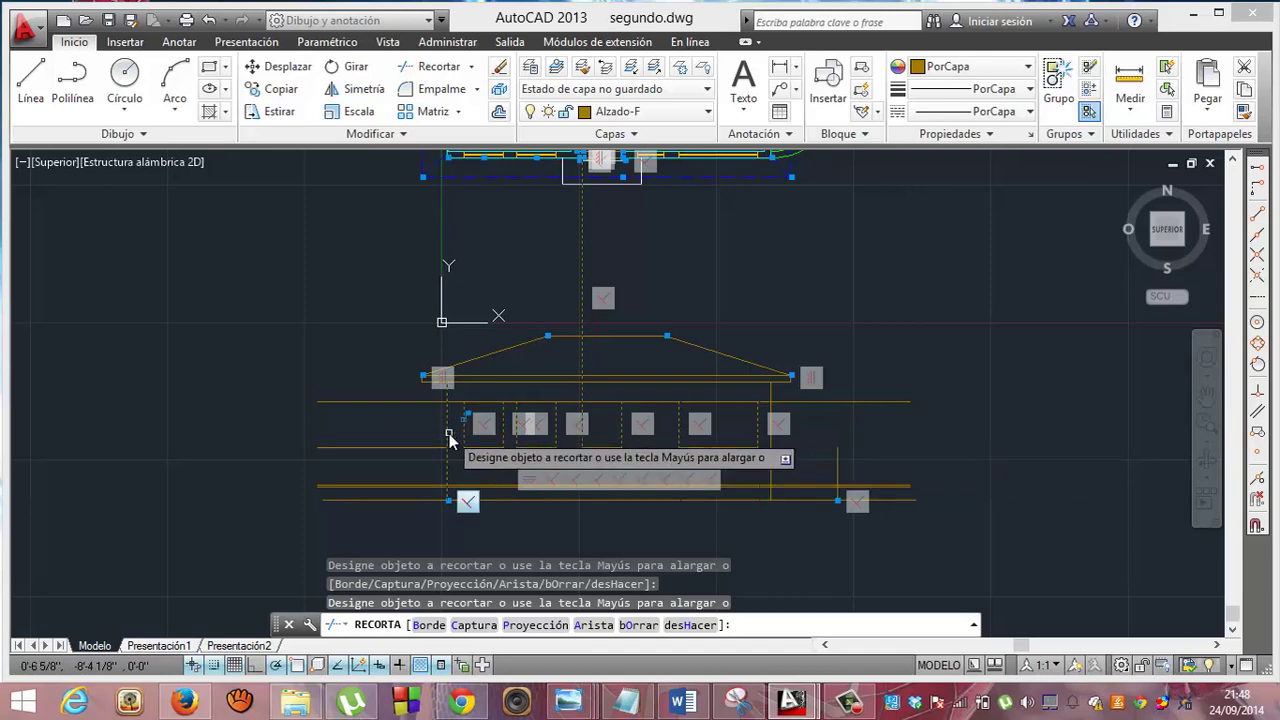
pyautogui.press('Escape')
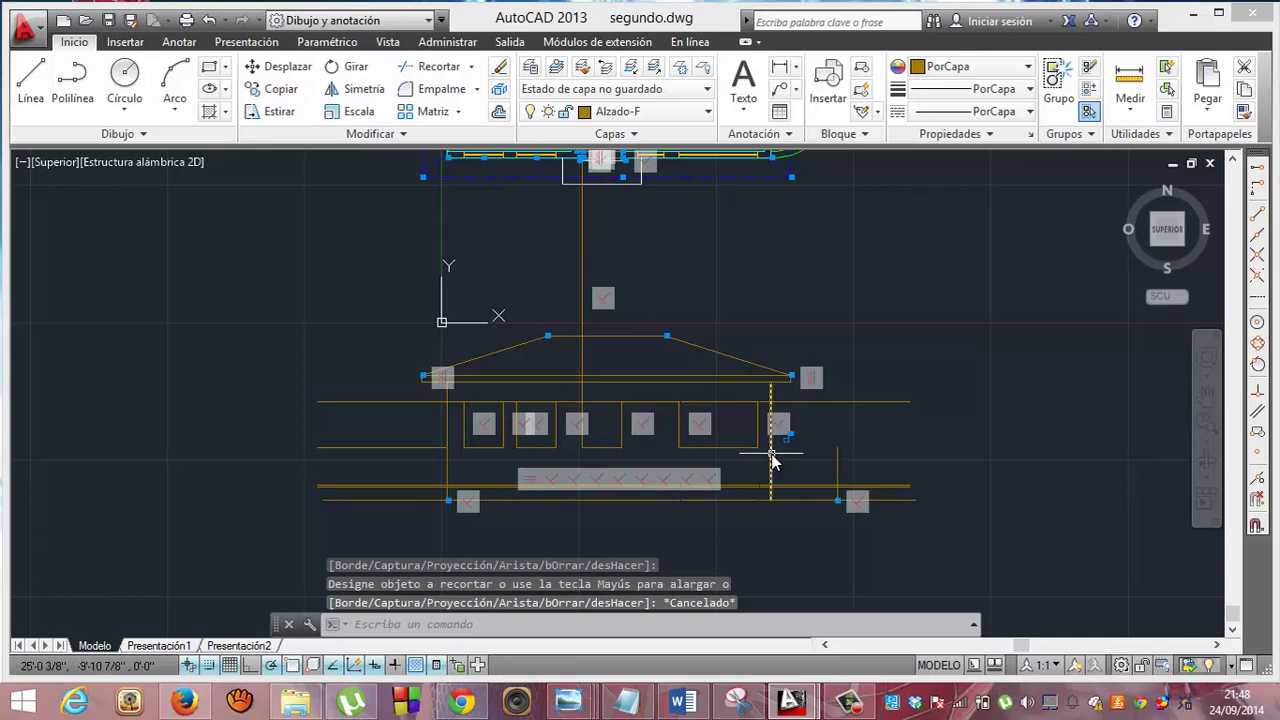
# Delete the leftover left stub and draw a short horizontal line closing the right opening's top.
pyautogui.click(421, 447)
pyautogui.press('Delete')
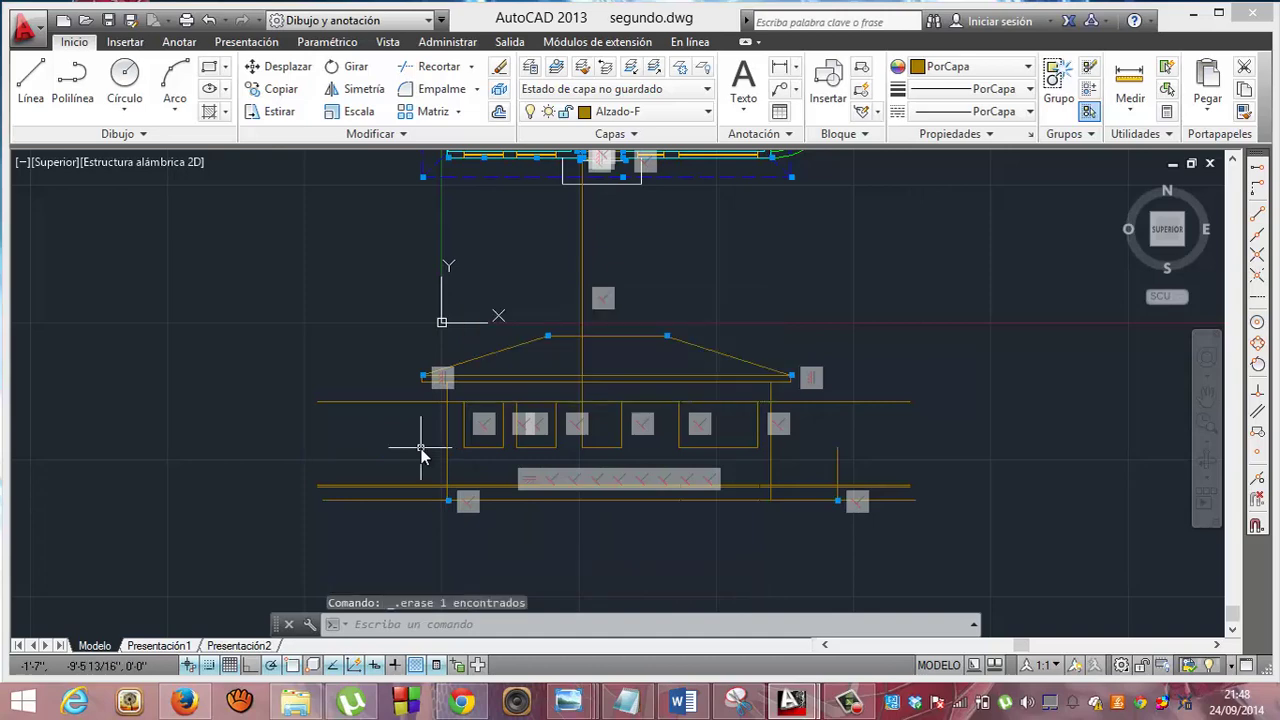
pyautogui.click(30, 80)
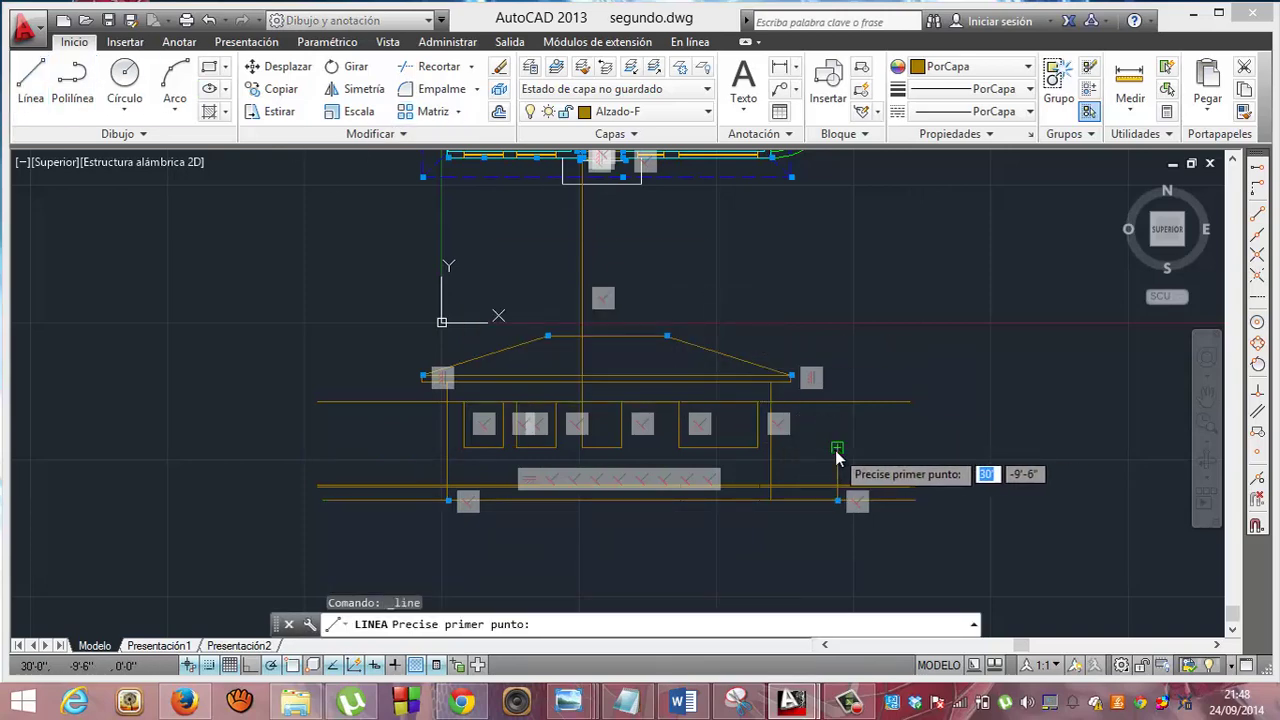
pyautogui.click(836, 448)
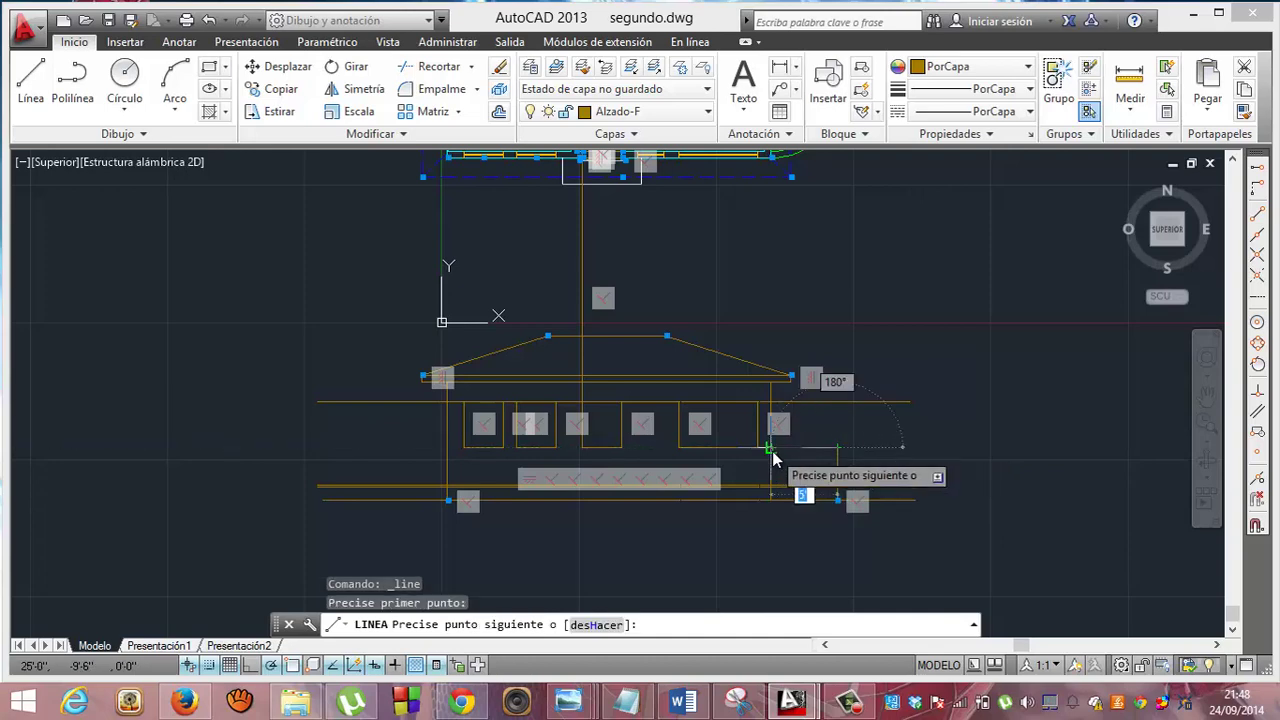
pyautogui.click(771, 448)
pyautogui.press('Escape')
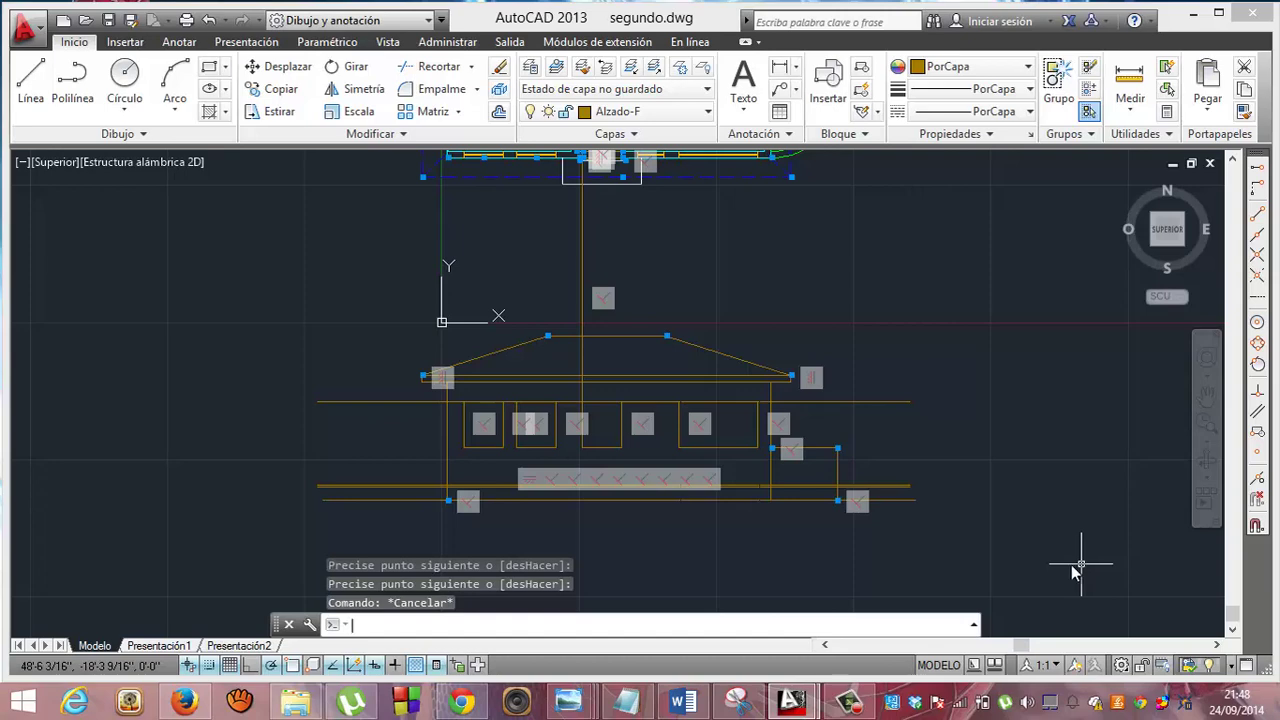
pyautogui.click(771, 492)
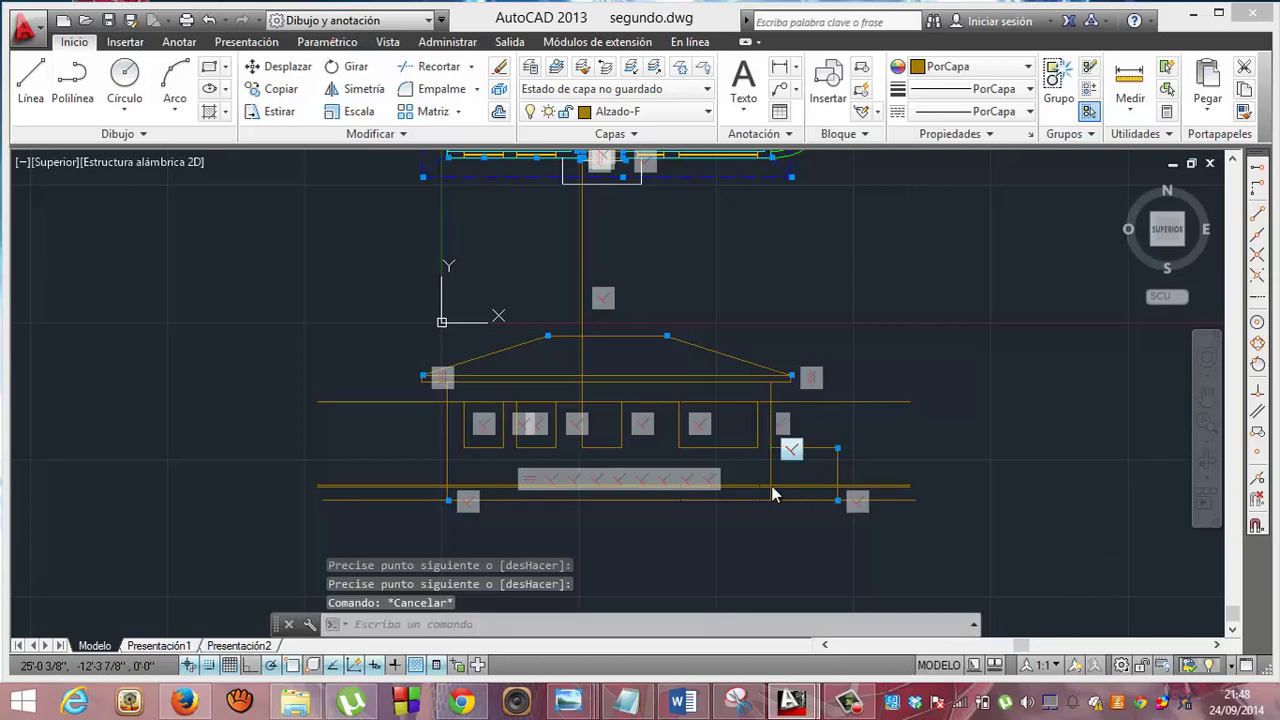
# Erase the two stray short lines, keeping the 3'-6" middle vertical line.
pyautogui.click(599, 455)
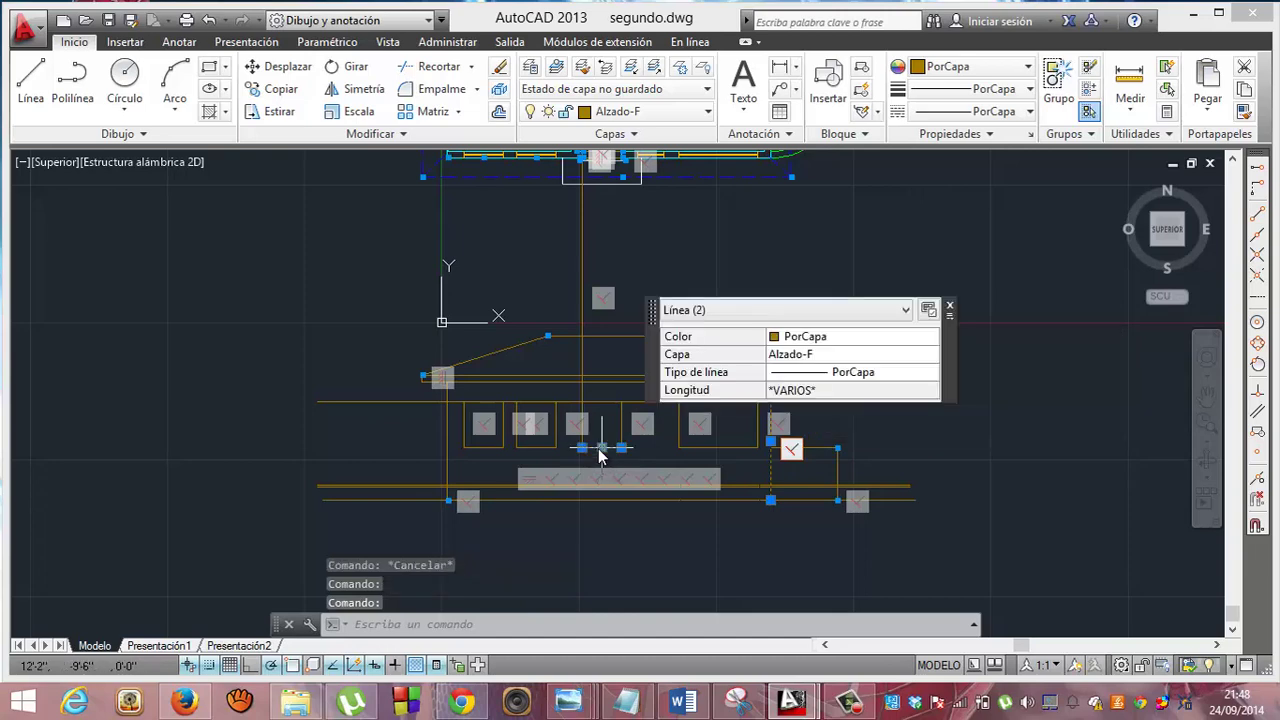
pyautogui.press('Delete')
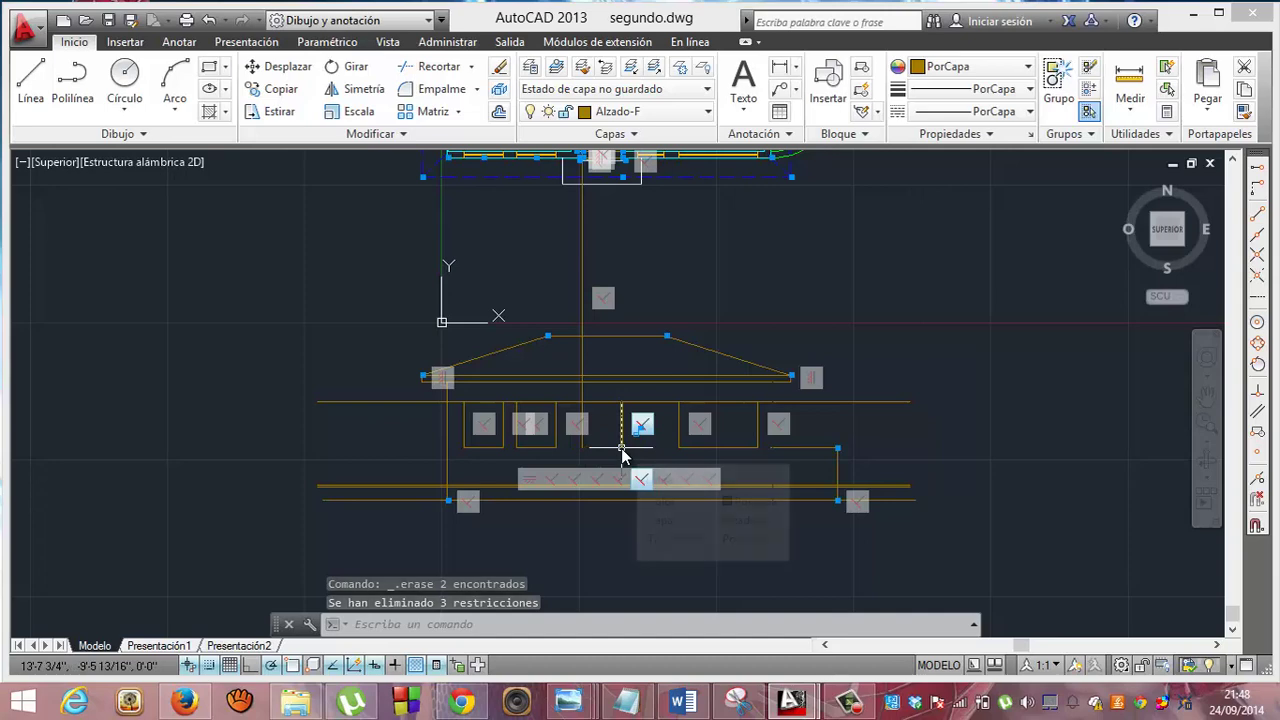
pyautogui.click(621, 455)
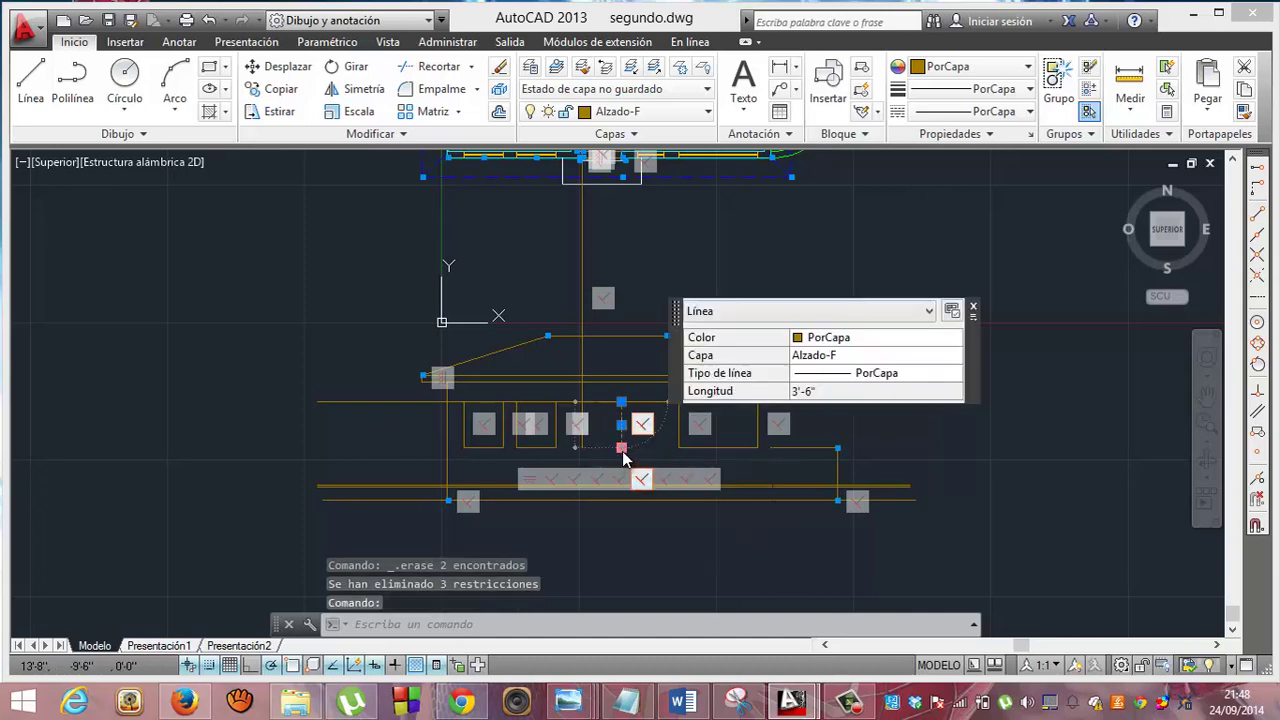
pyautogui.click(622, 449)
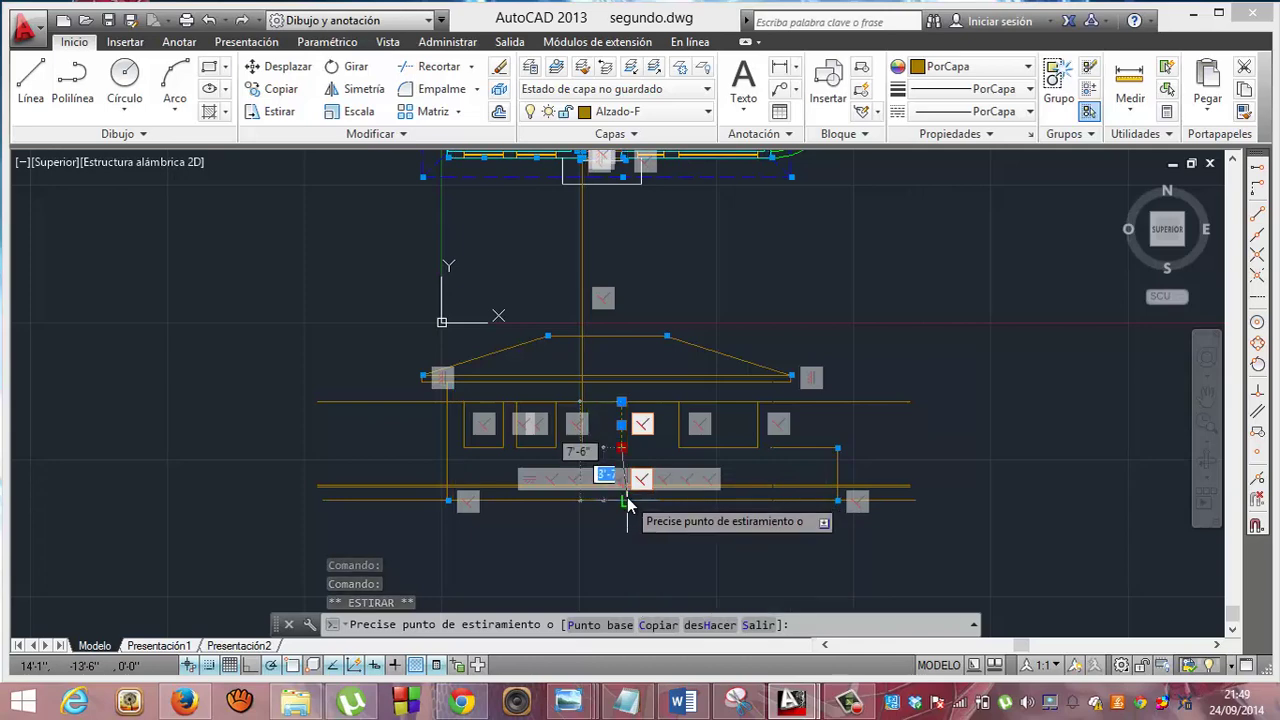
pyautogui.press('Escape')
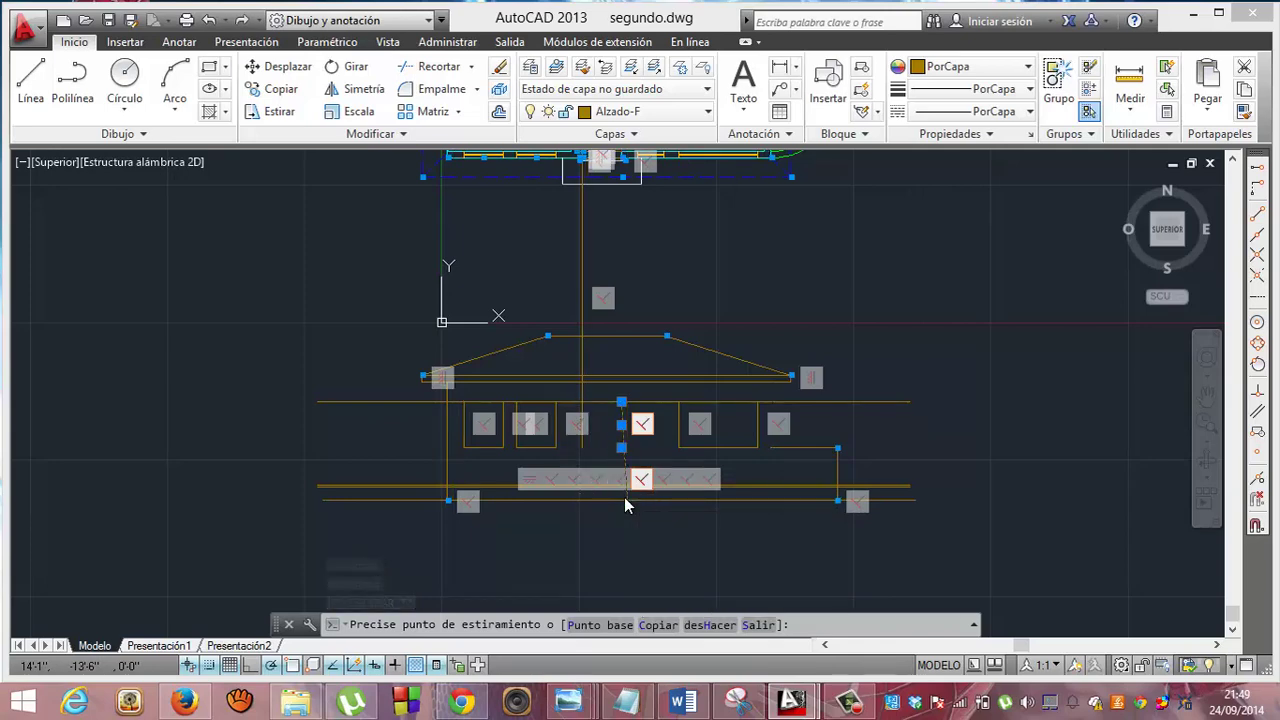
pyautogui.press('Delete')
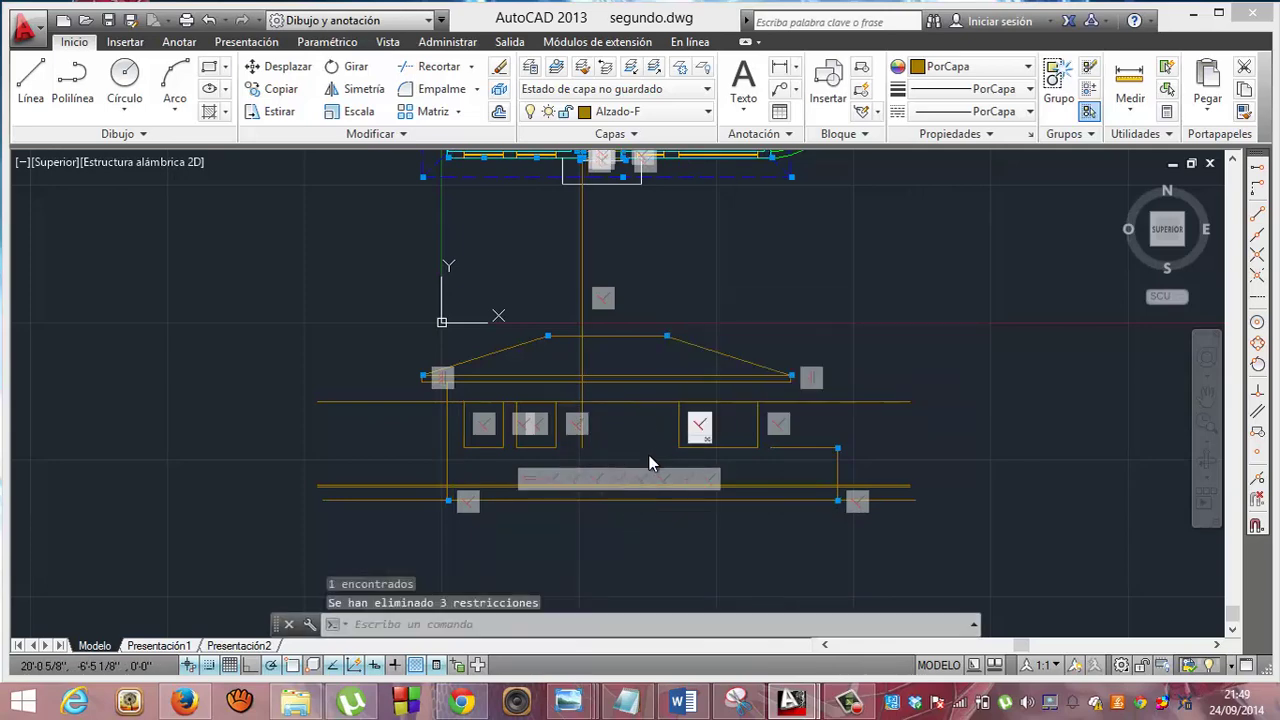
pyautogui.hotkey('ctrl', 'z')
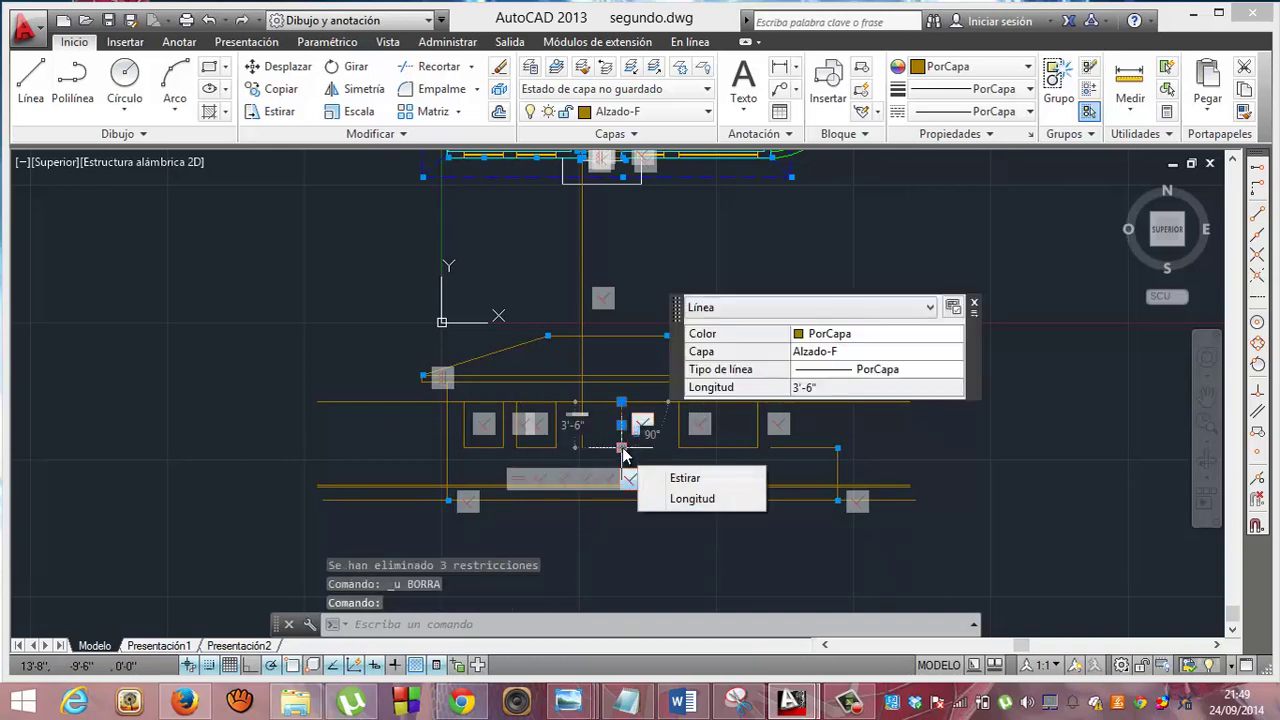
pyautogui.click(621, 449)
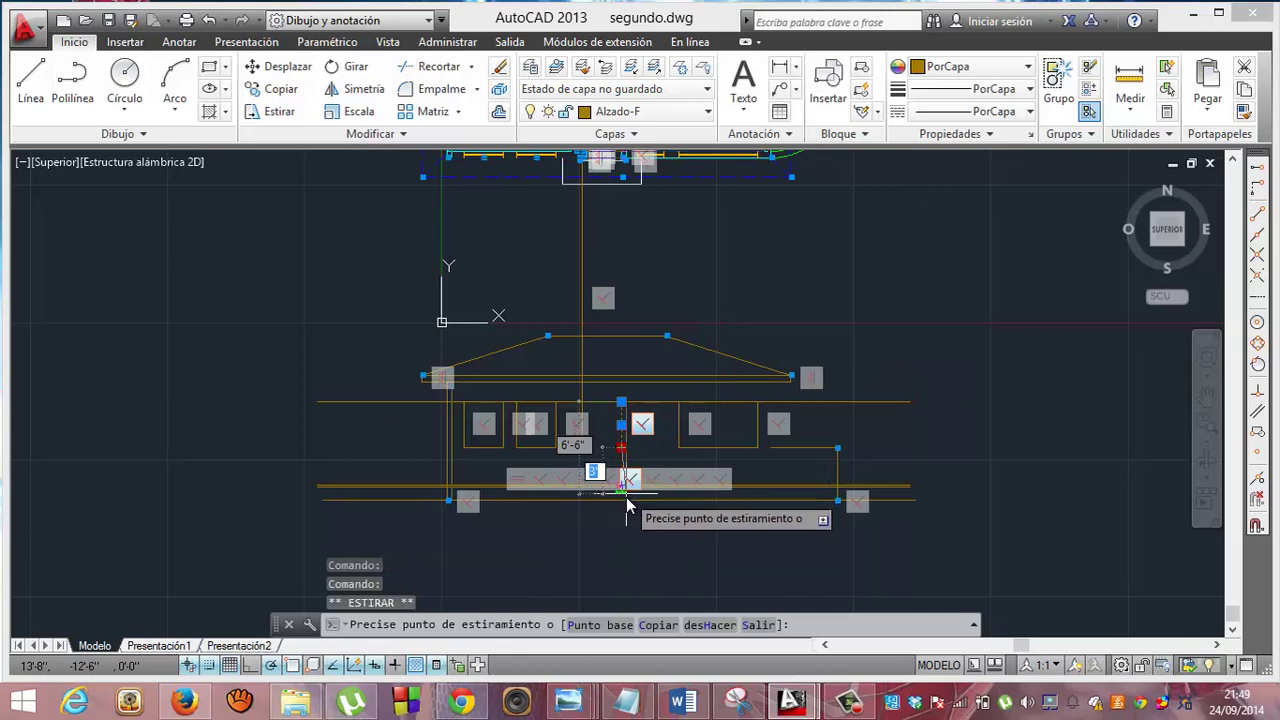
pyautogui.press('Escape')
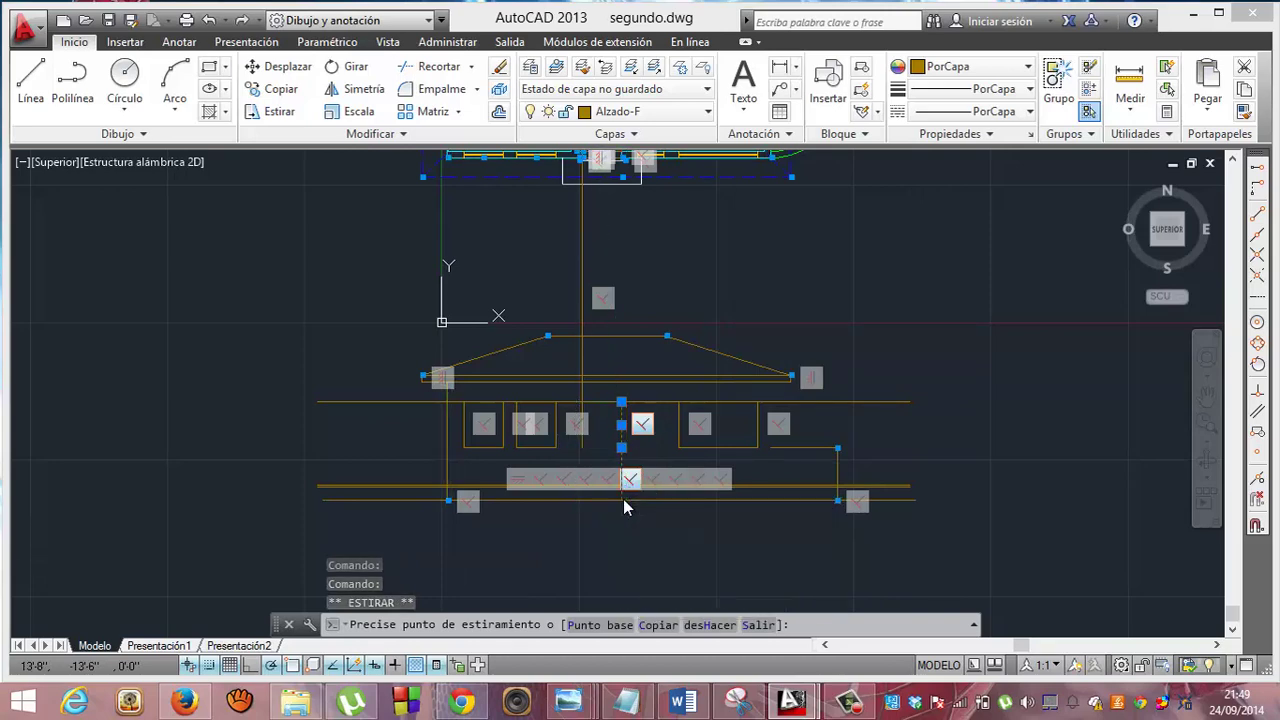
pyautogui.press('Escape')
pyautogui.write('h')
pyautogui.press('Return')
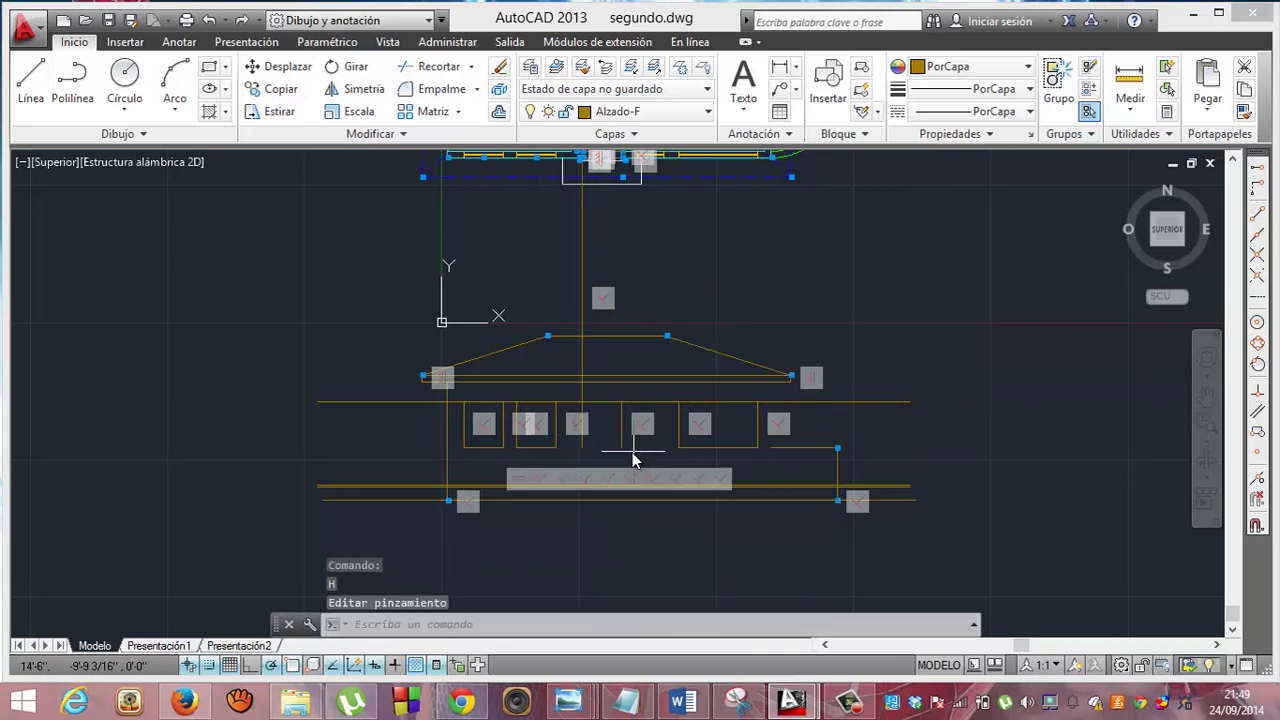
pyautogui.click(621, 447)
pyautogui.click(621, 449)
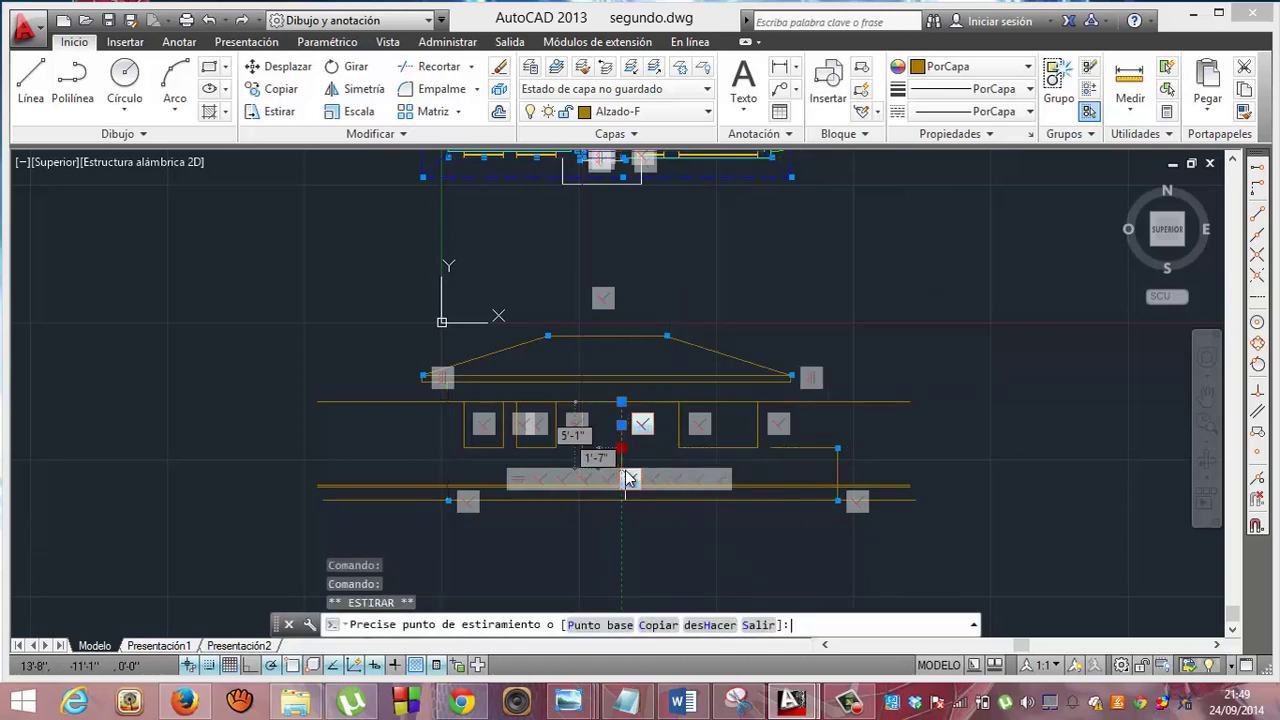
pyautogui.press('Escape')
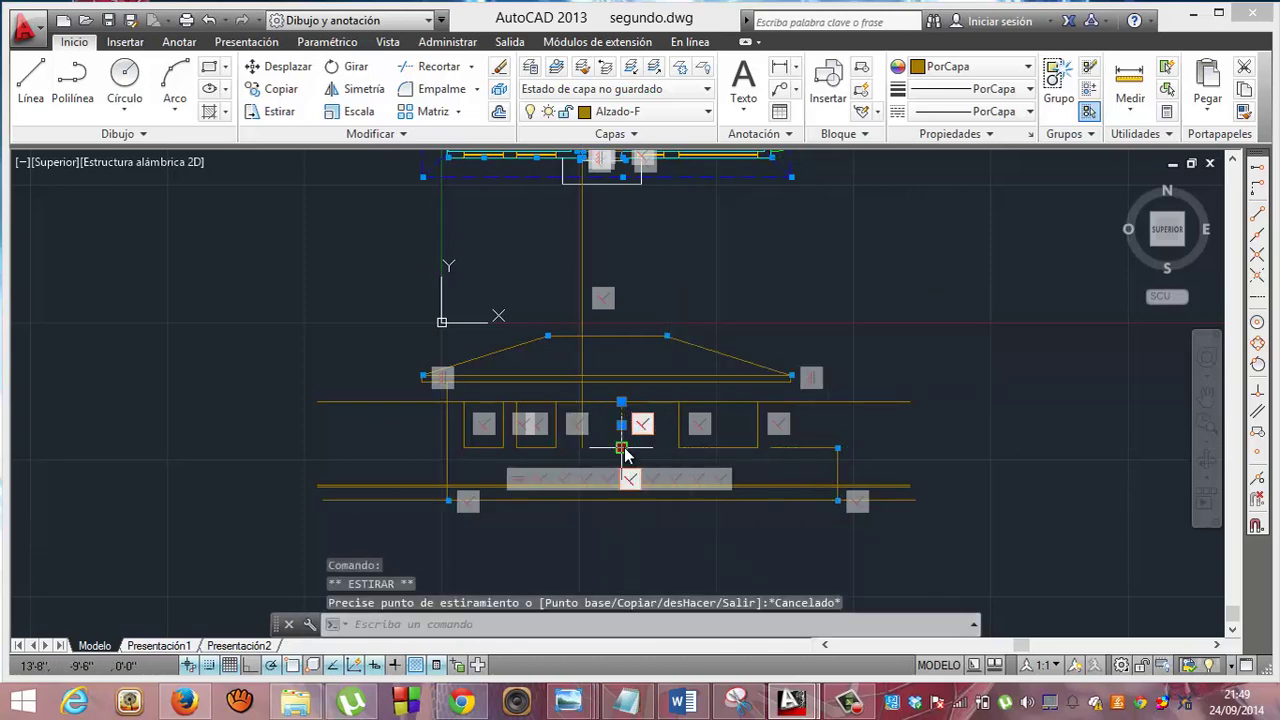
pyautogui.click(621, 448)
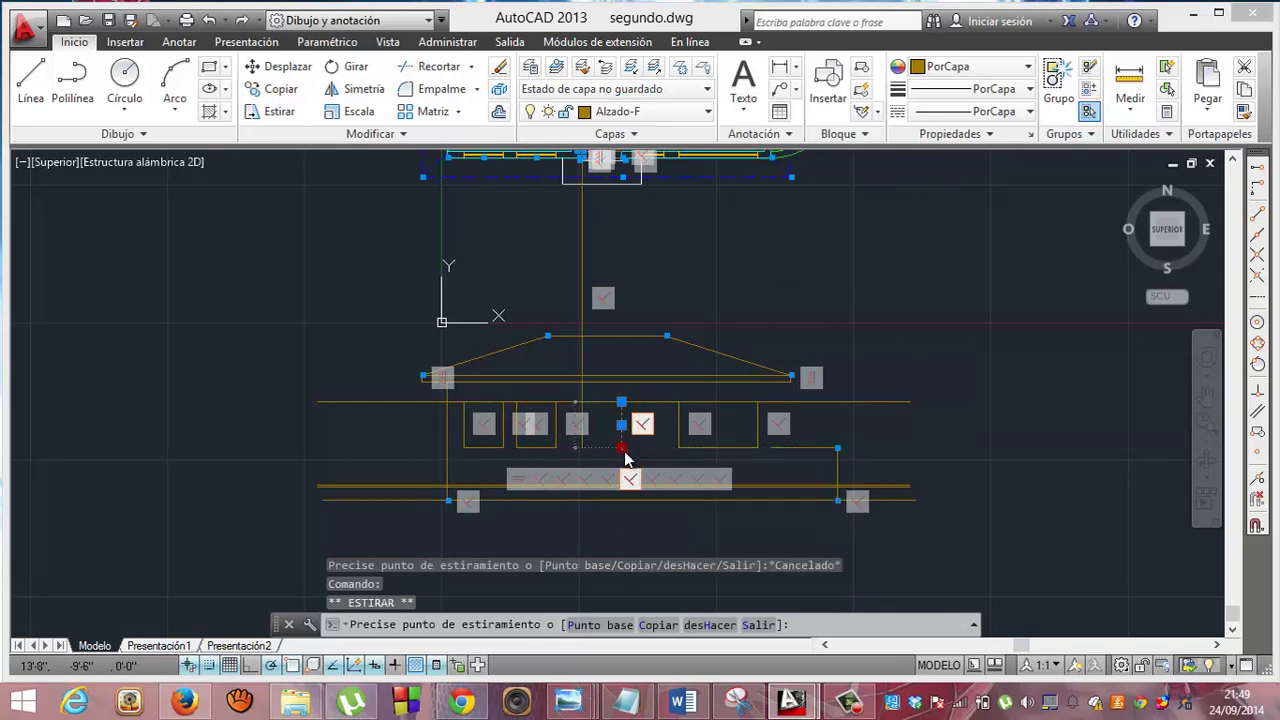
pyautogui.click(622, 450)
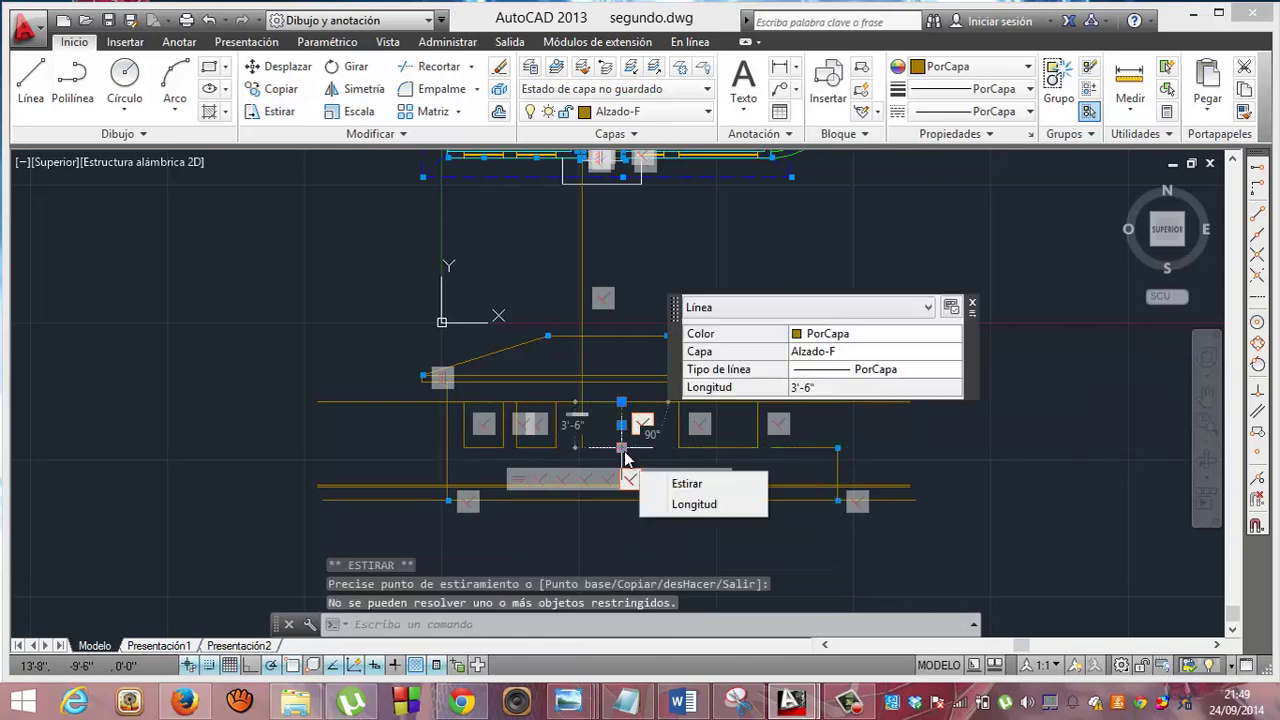
pyautogui.click(665, 484)
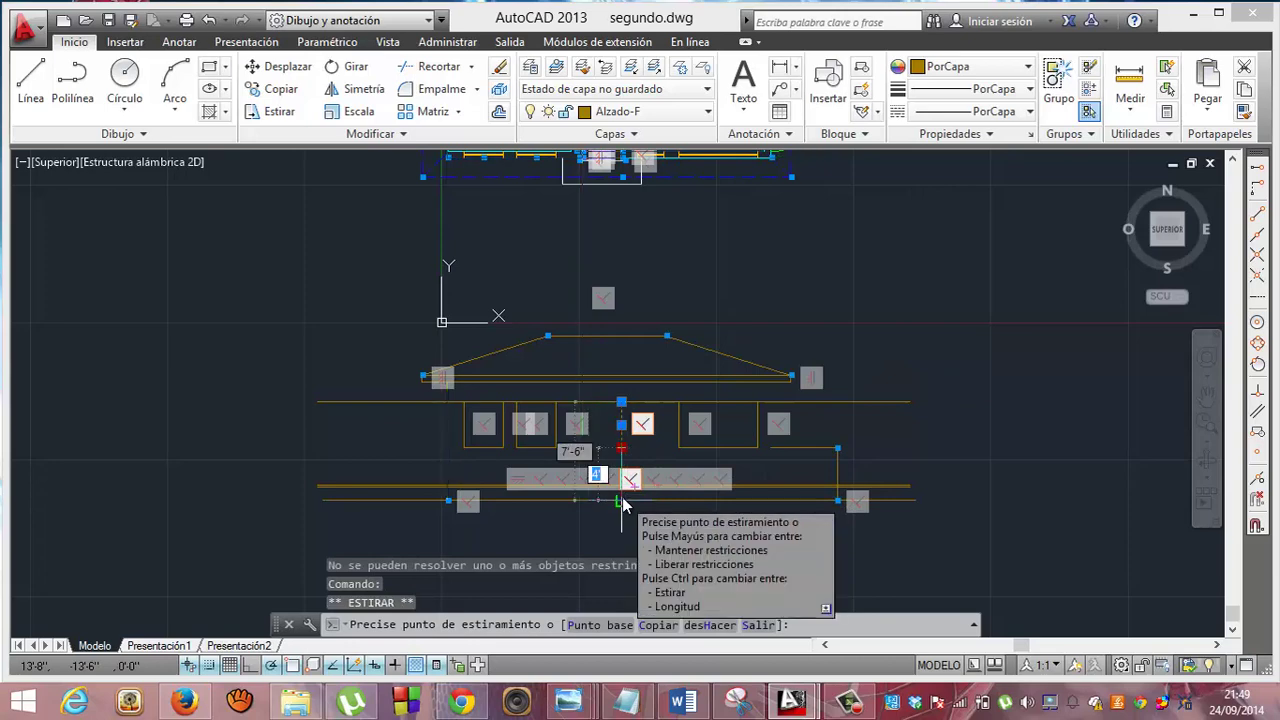
pyautogui.click(622, 496)
pyautogui.click(622, 496)
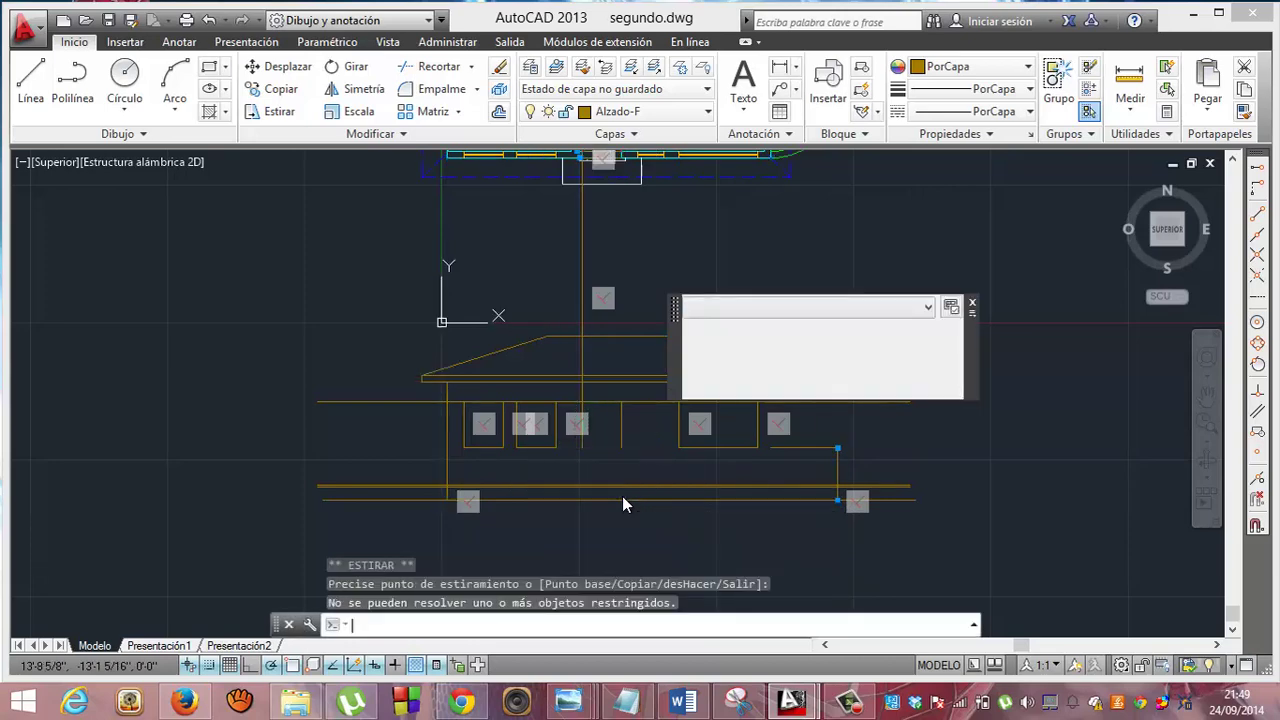
pyautogui.write('H')
pyautogui.press('Return')
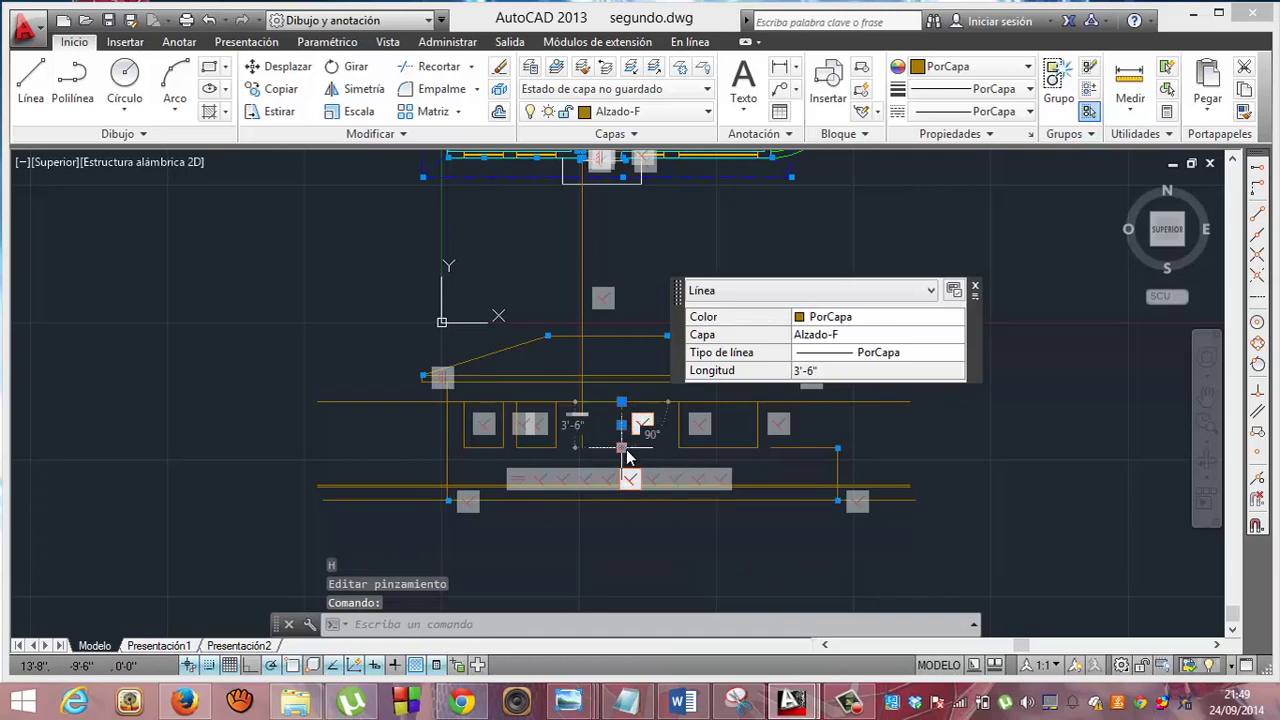
pyautogui.rightClick(627, 455)
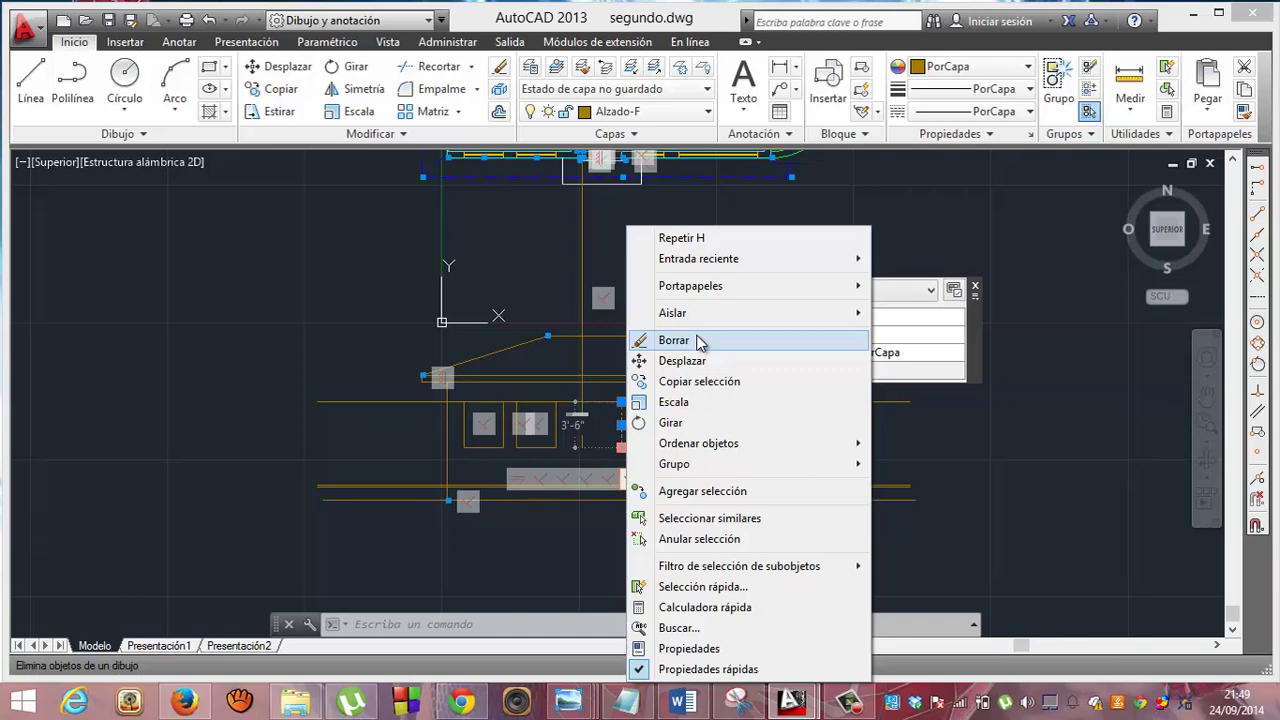
pyautogui.click(700, 341)
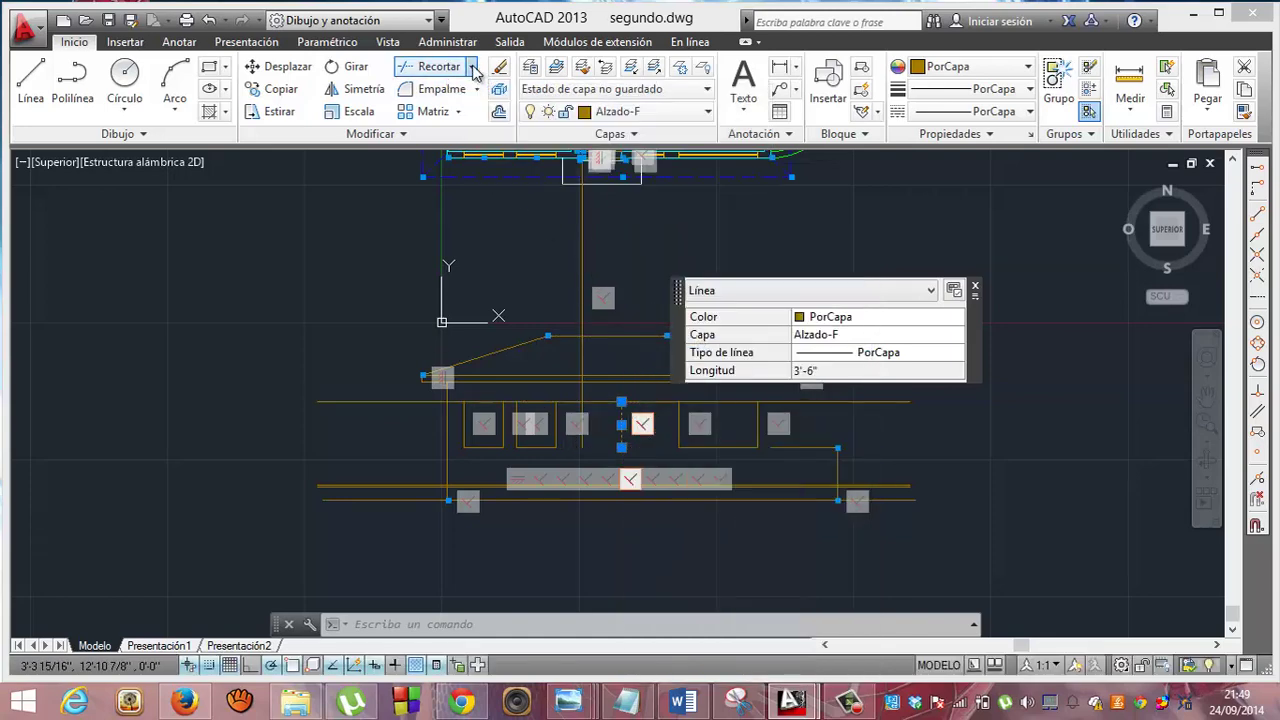
# Extend the central vertical line down to the lower base line, using that line as boundary.
pyautogui.click(471, 66)
pyautogui.click(440, 133)
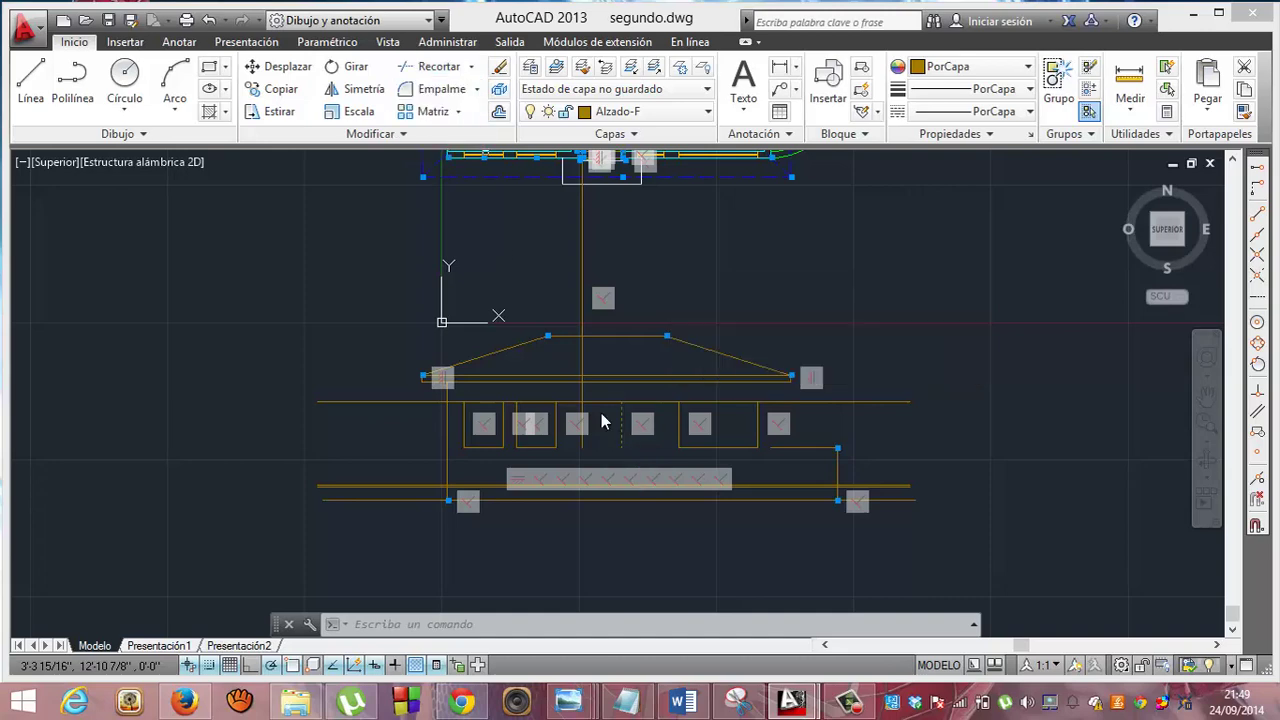
pyautogui.click(619, 501)
pyautogui.press('Escape')
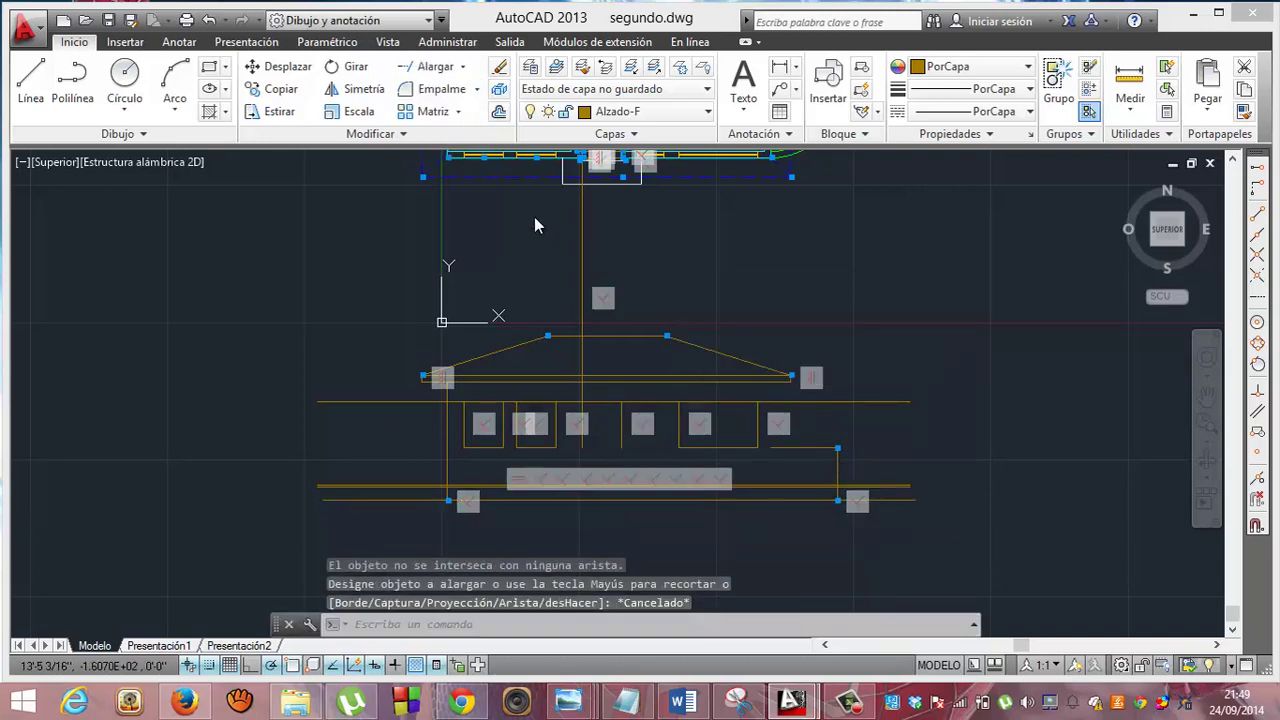
pyautogui.click(436, 67)
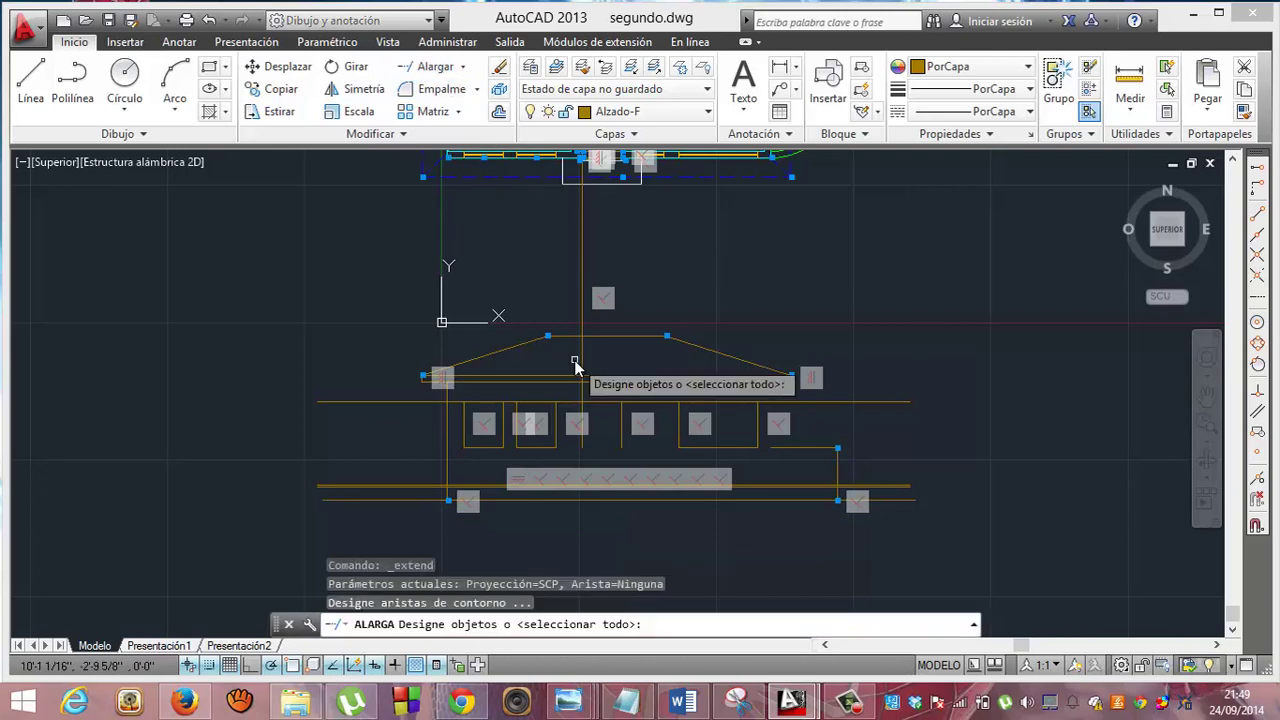
pyautogui.click(597, 502)
pyautogui.press('Return')
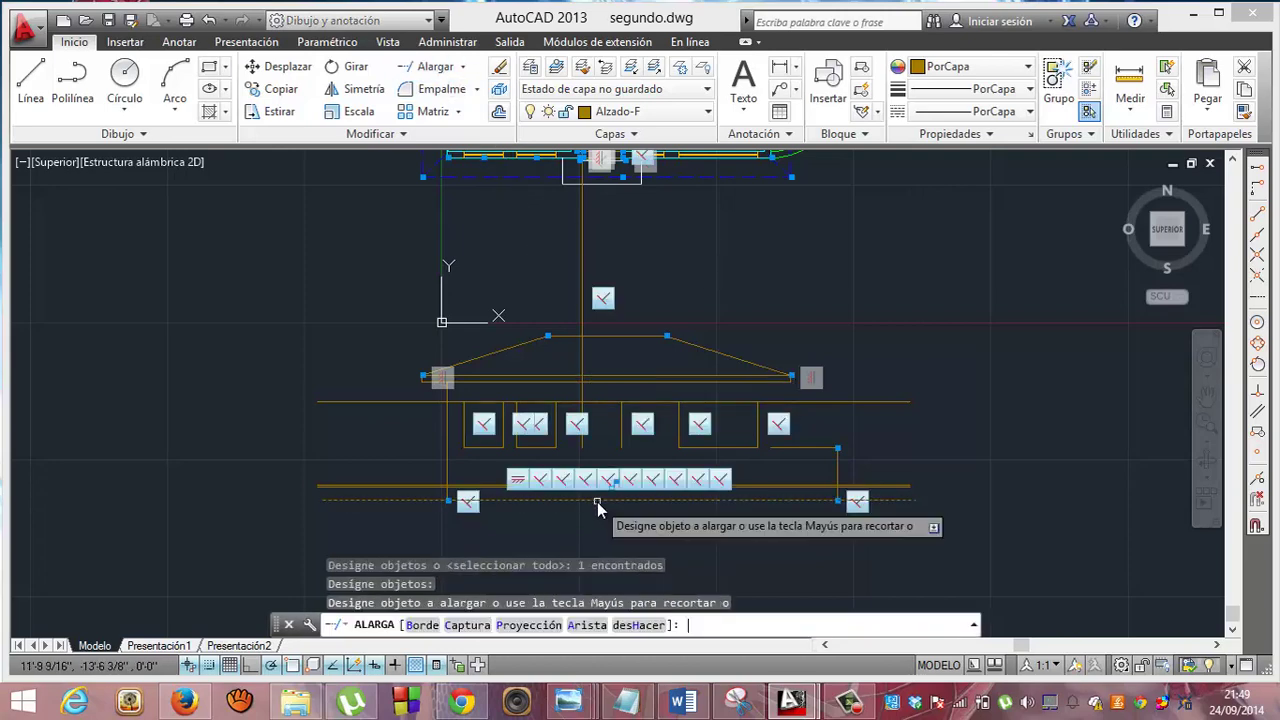
pyautogui.click(621, 444)
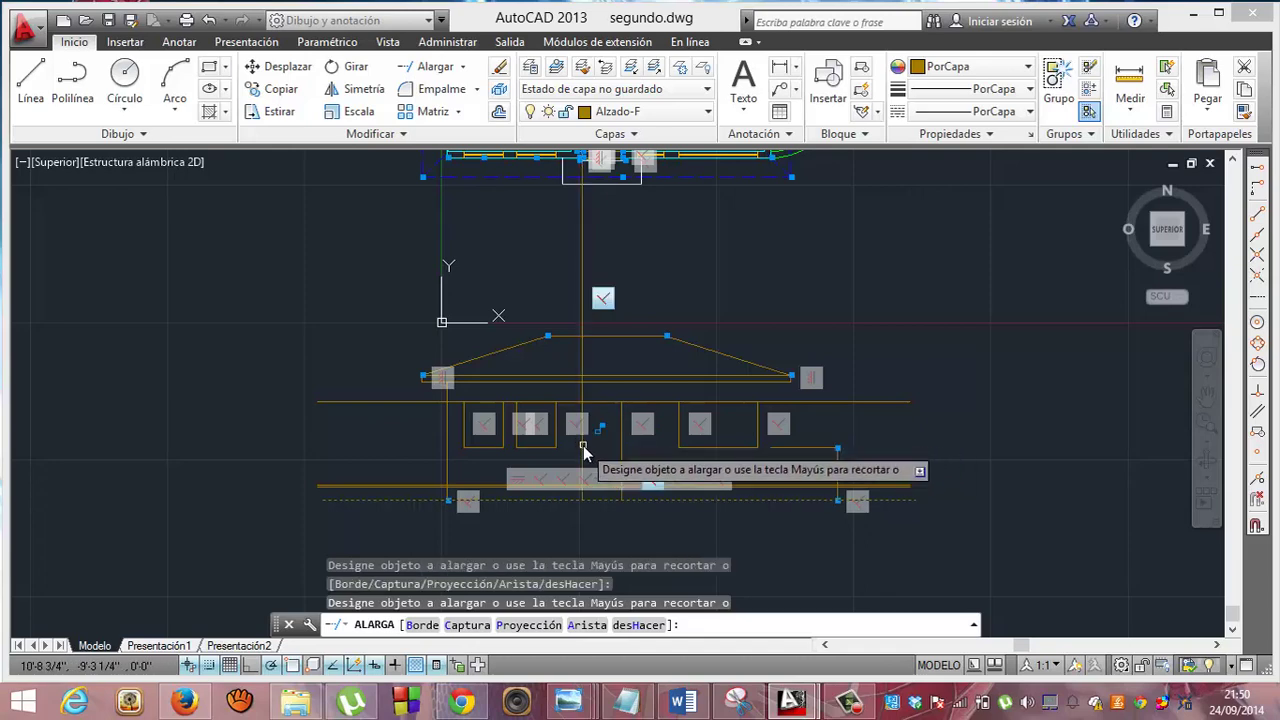
pyautogui.press('Escape')
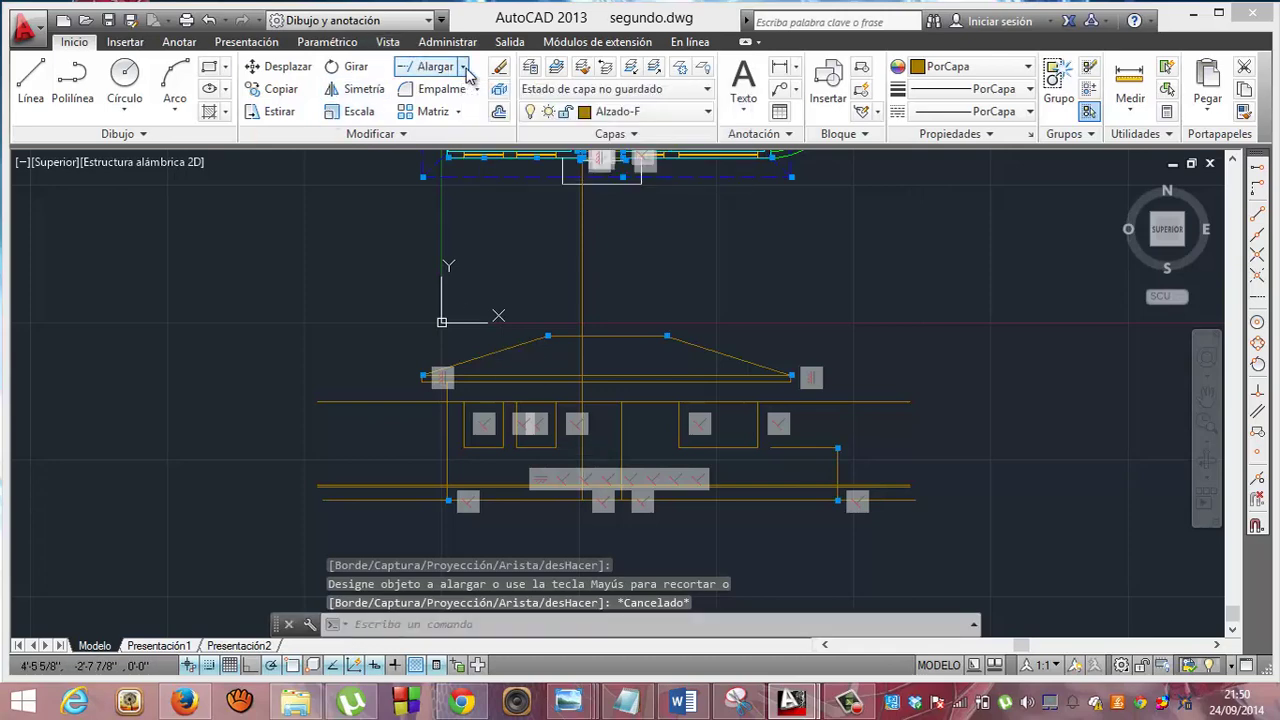
pyautogui.click(465, 67)
# Trim the central line above the top wall line, then save segundo.dwg.
pyautogui.click(437, 148)
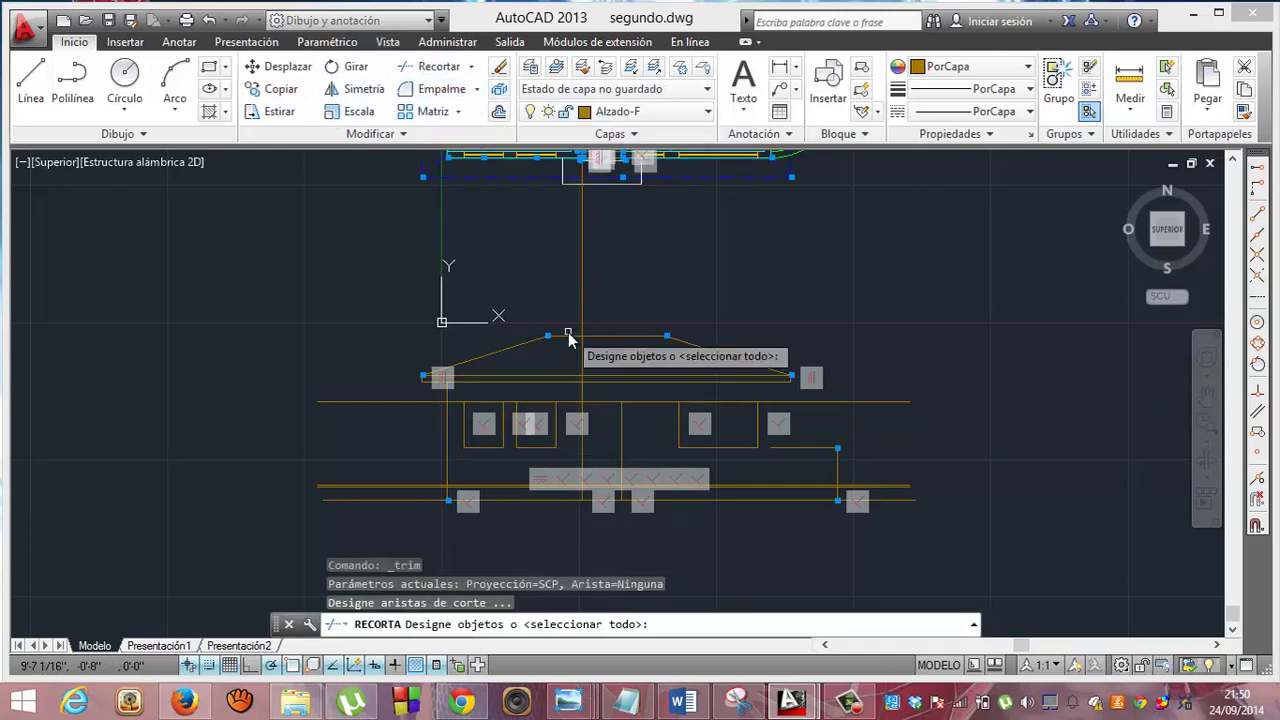
pyautogui.click(603, 403)
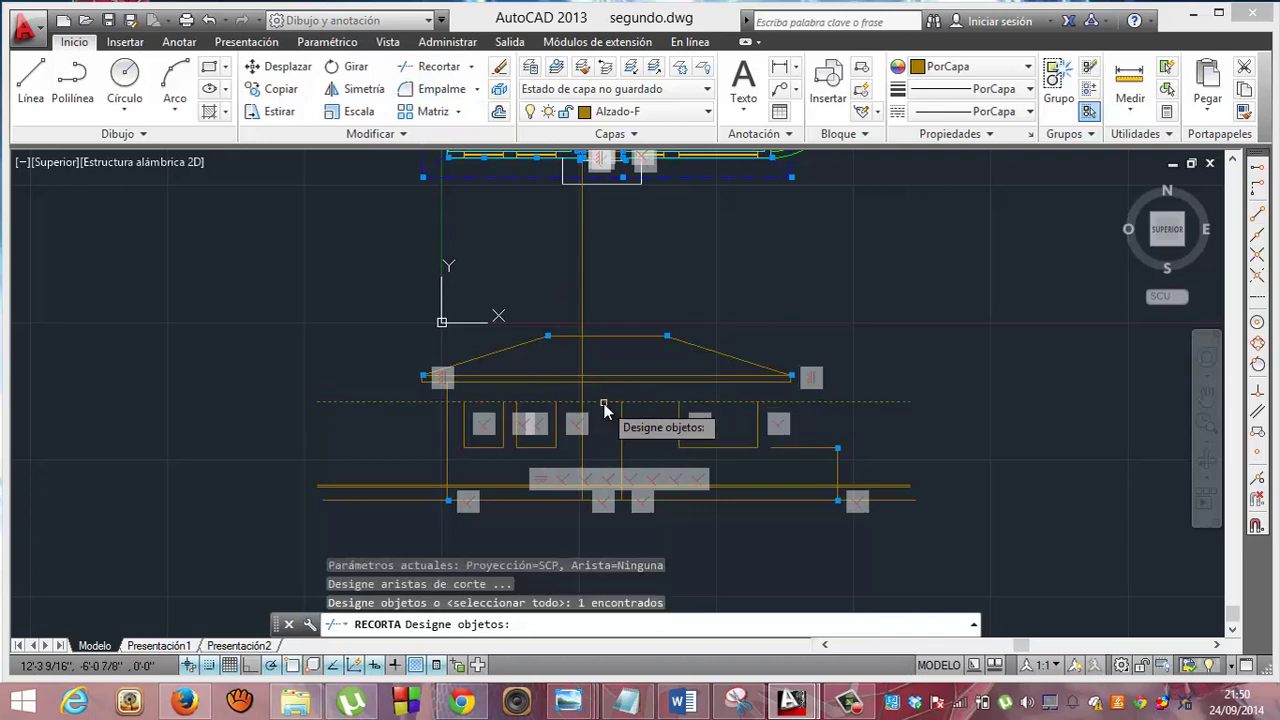
pyautogui.press('Return')
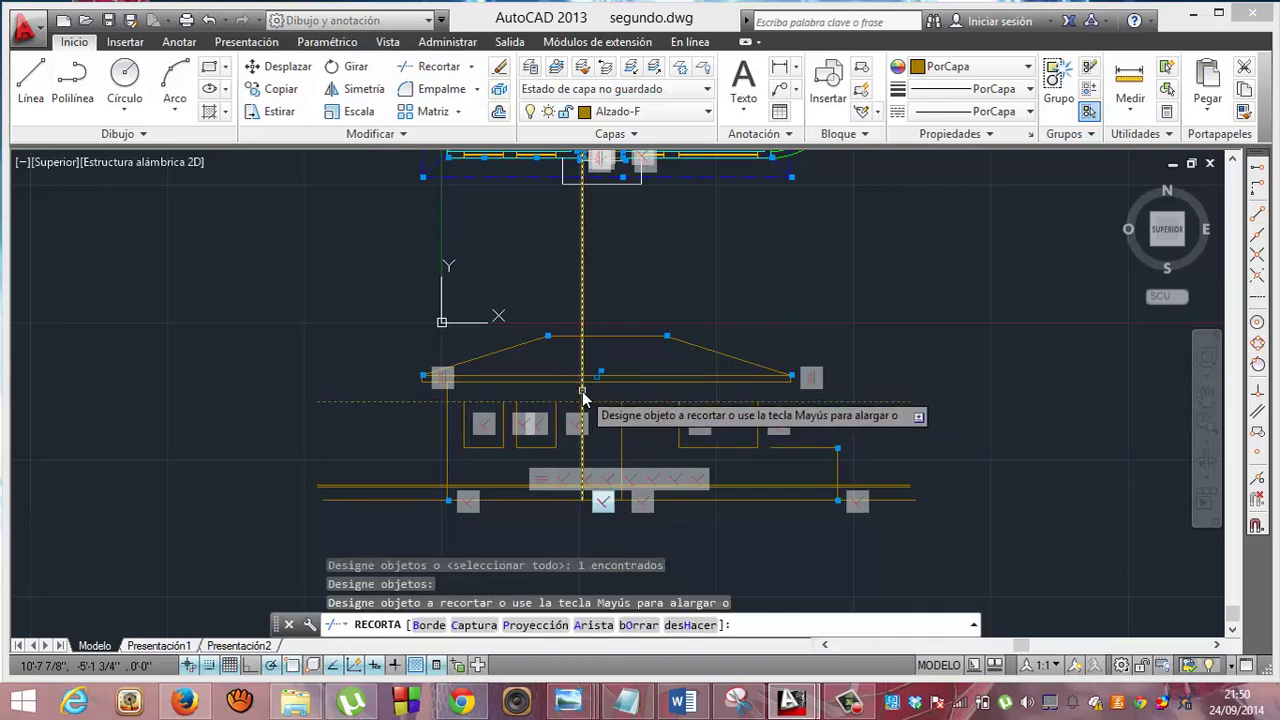
pyautogui.click(582, 392)
pyautogui.press('Escape')
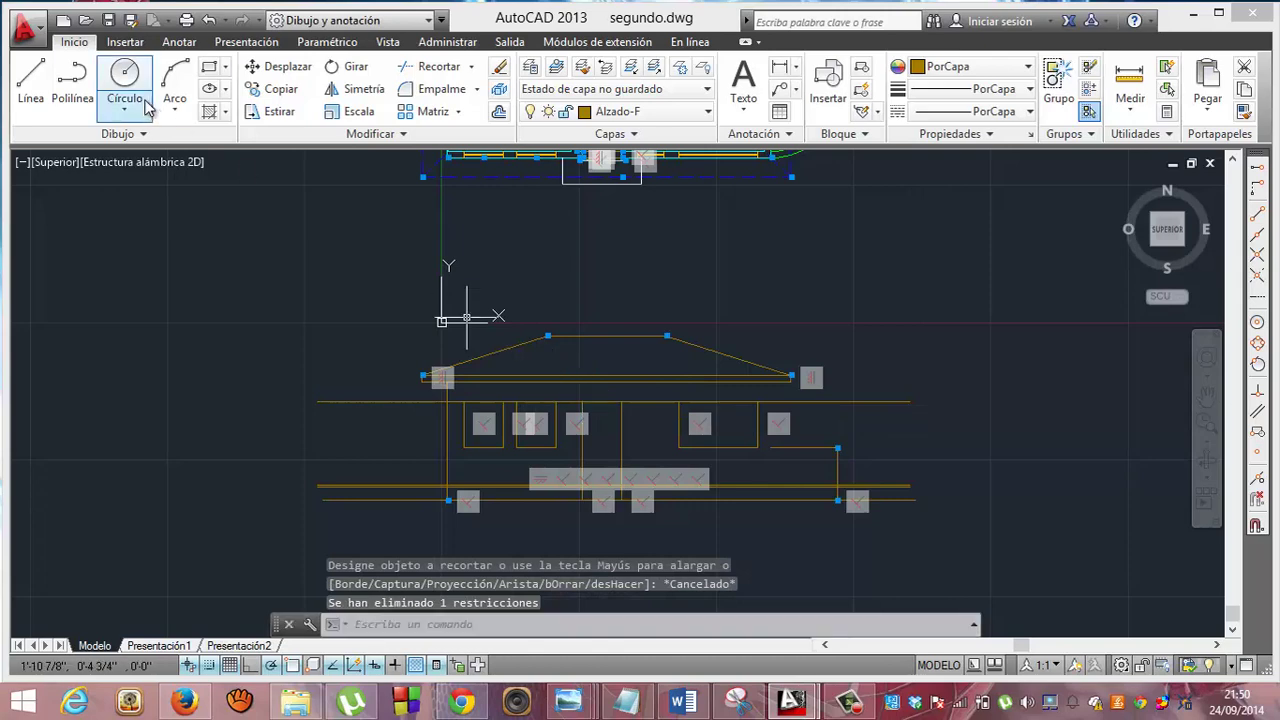
pyautogui.click(110, 22)
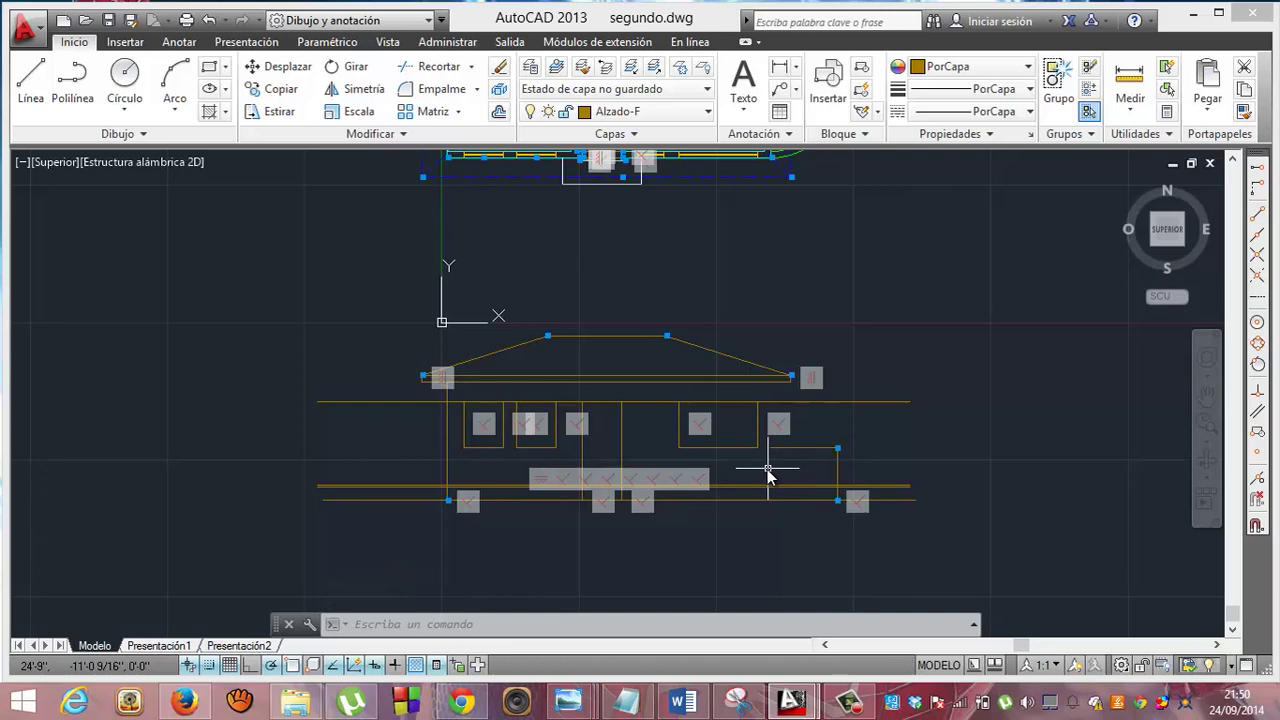
# Draw a short vertical line from the right opening's corner down to the lower base line.
pyautogui.click(30, 80)
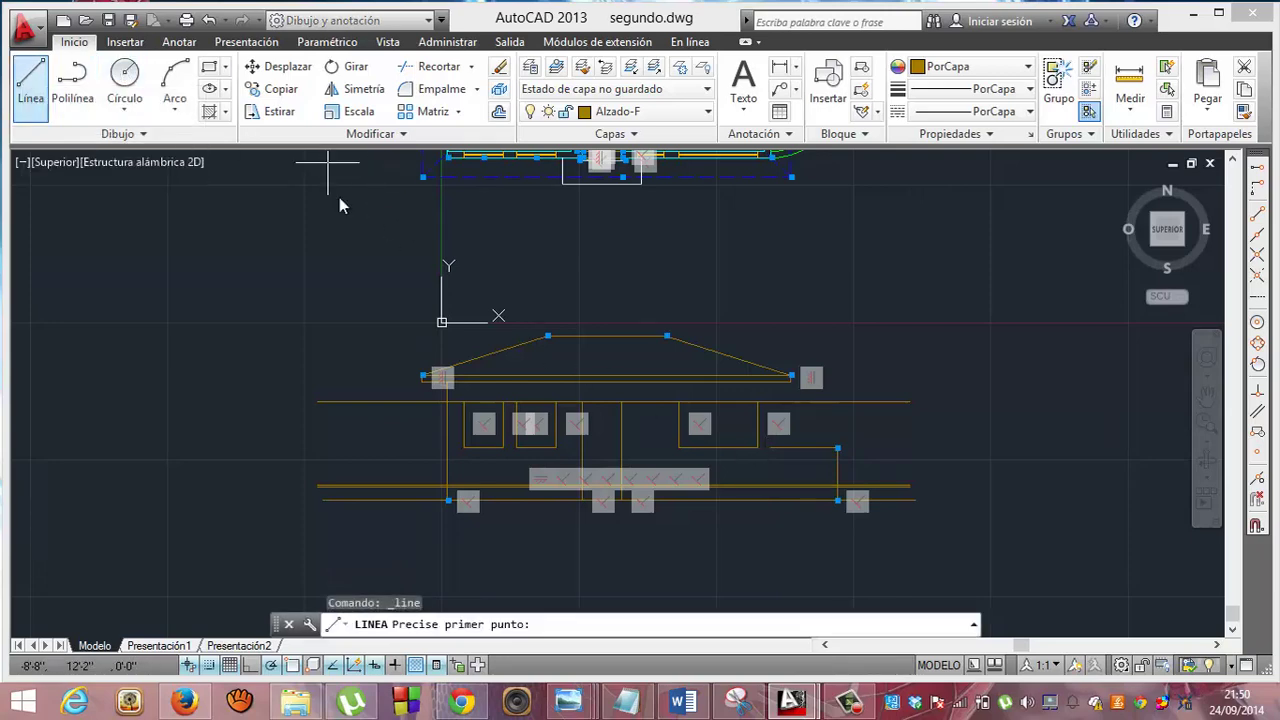
pyautogui.click(770, 488)
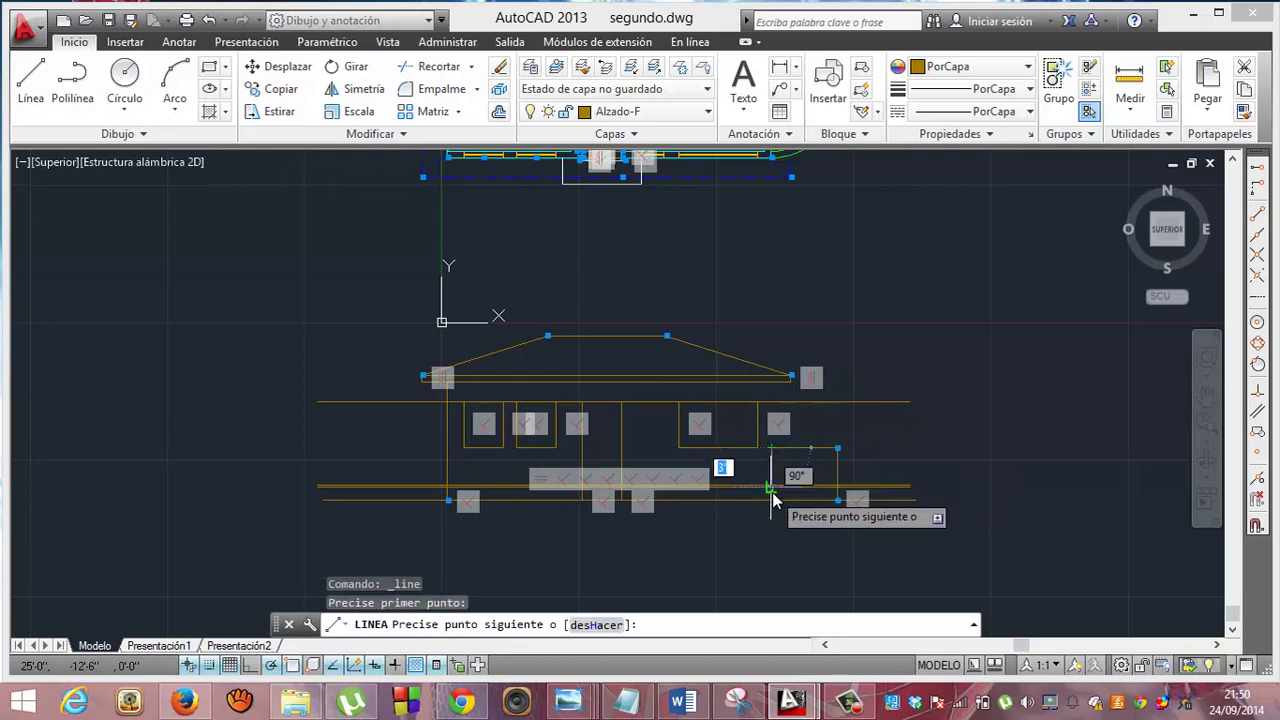
pyautogui.click(774, 502)
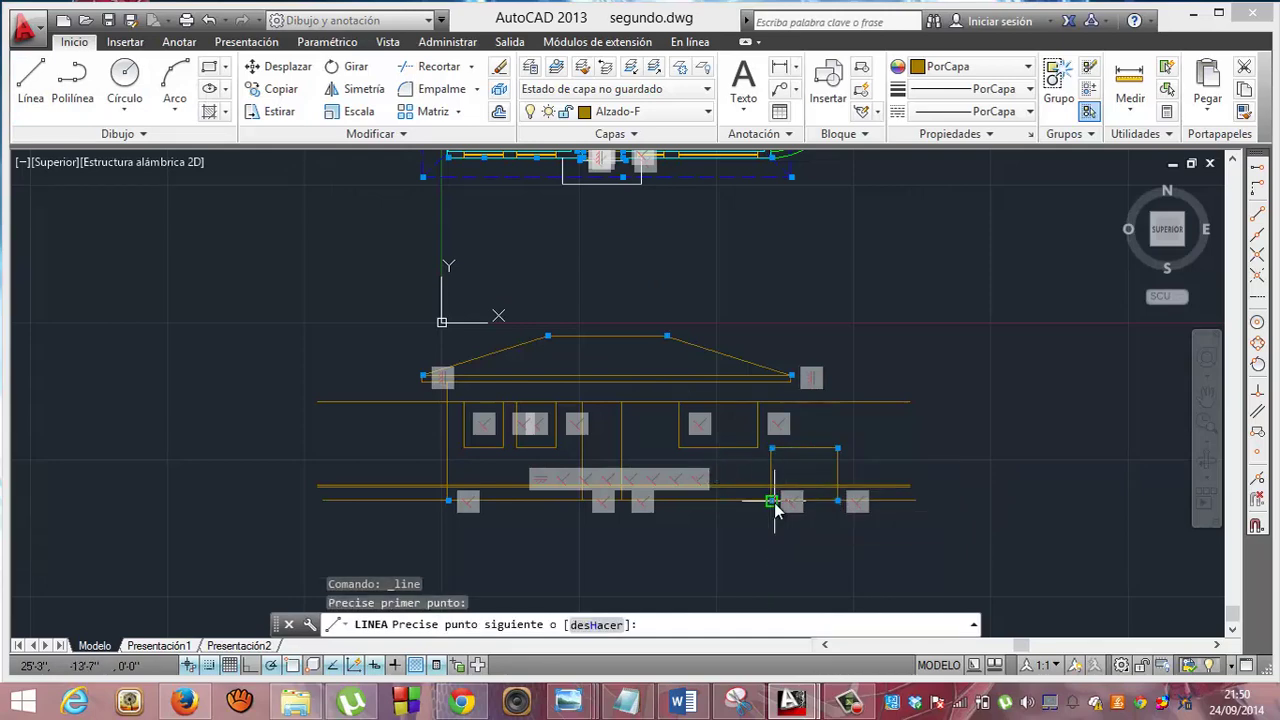
pyautogui.press('Return')
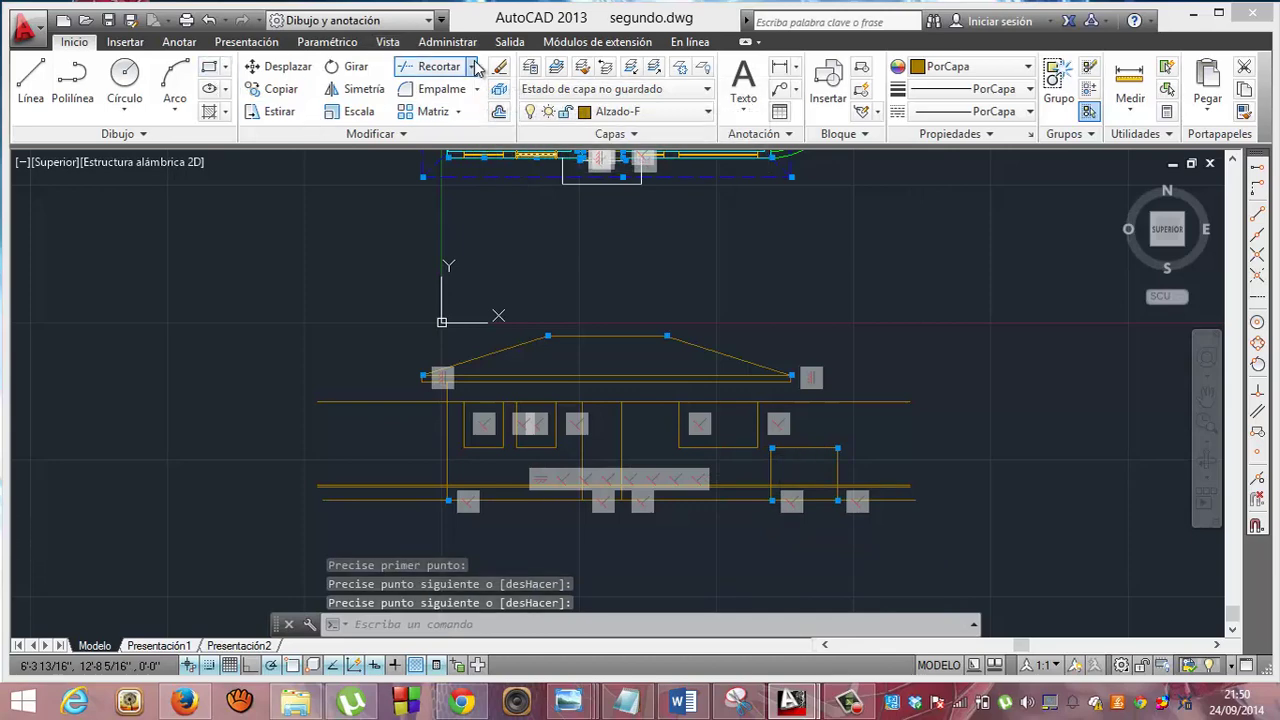
# Extend the new vertical line up to the roof base line and save the drawing.
pyautogui.click(476, 66)
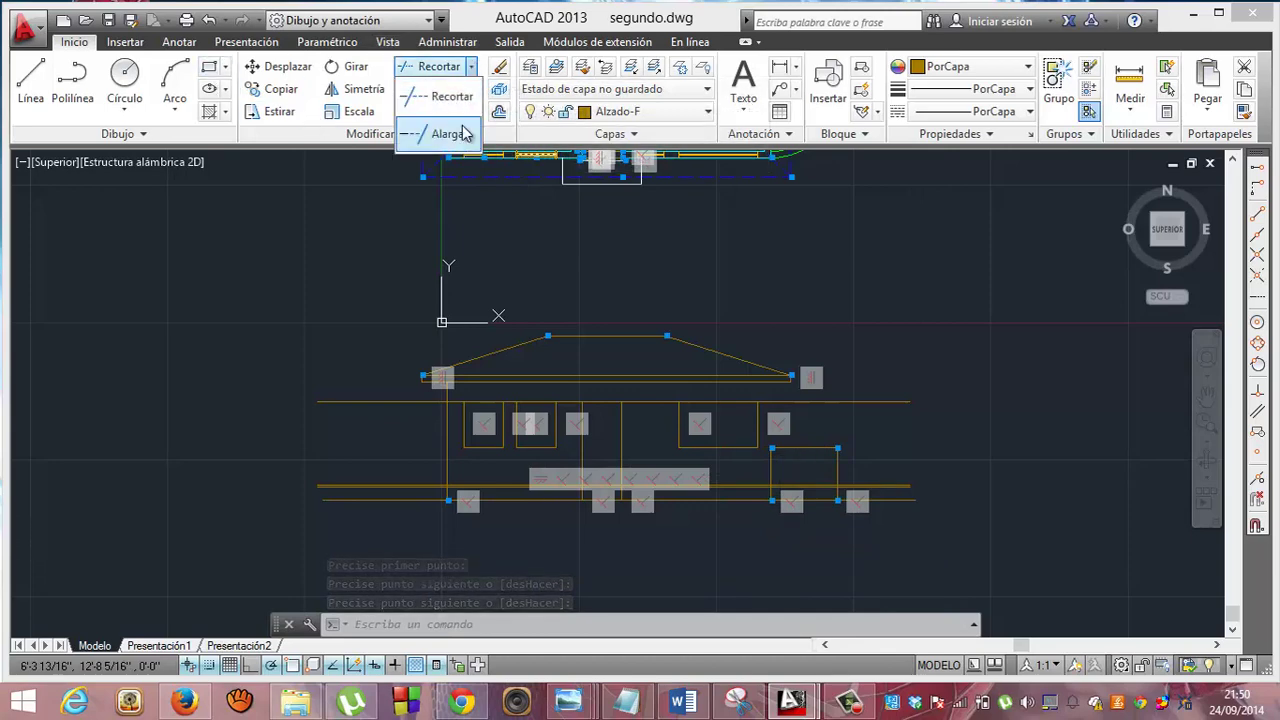
pyautogui.click(432, 129)
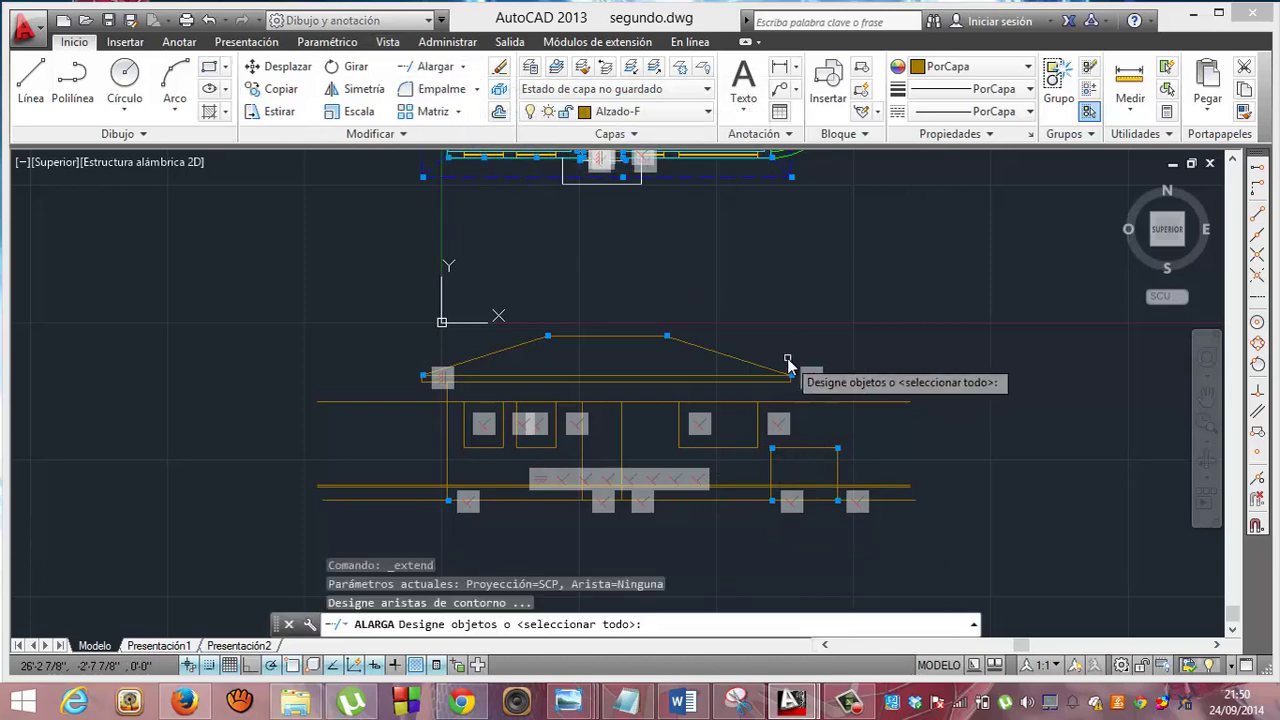
pyautogui.click(773, 467)
pyautogui.press('Escape')
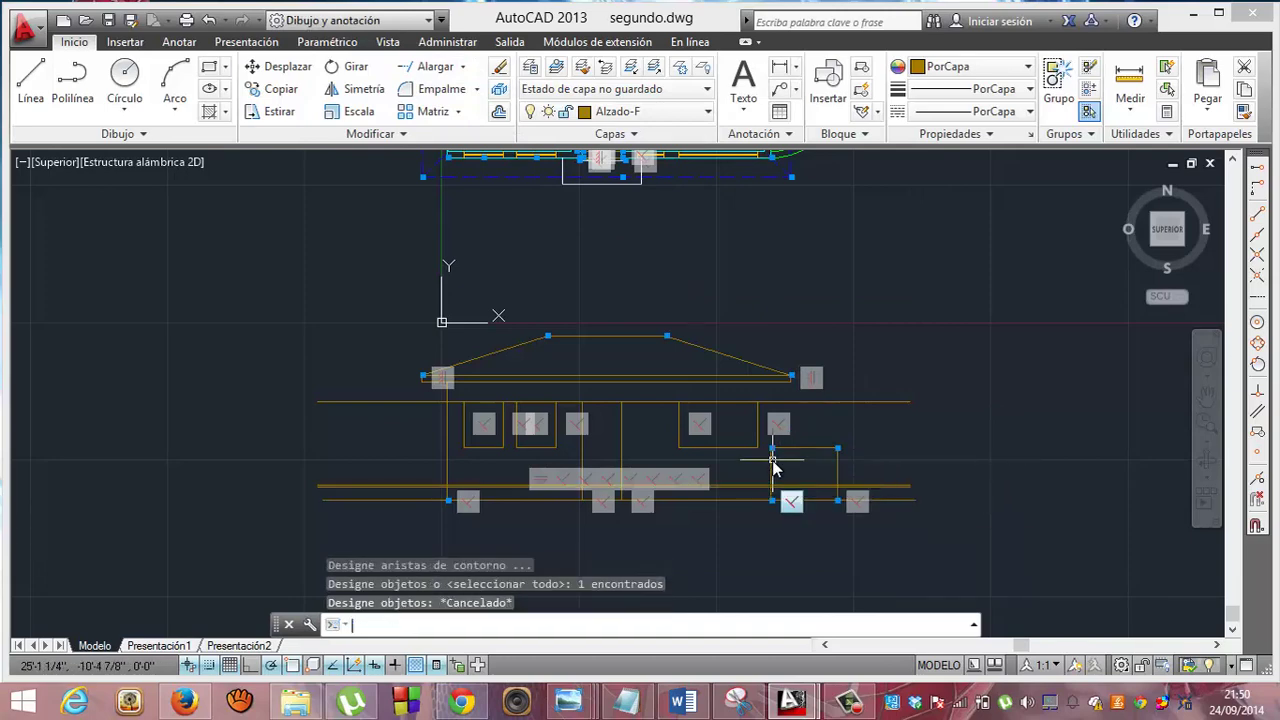
pyautogui.click(429, 70)
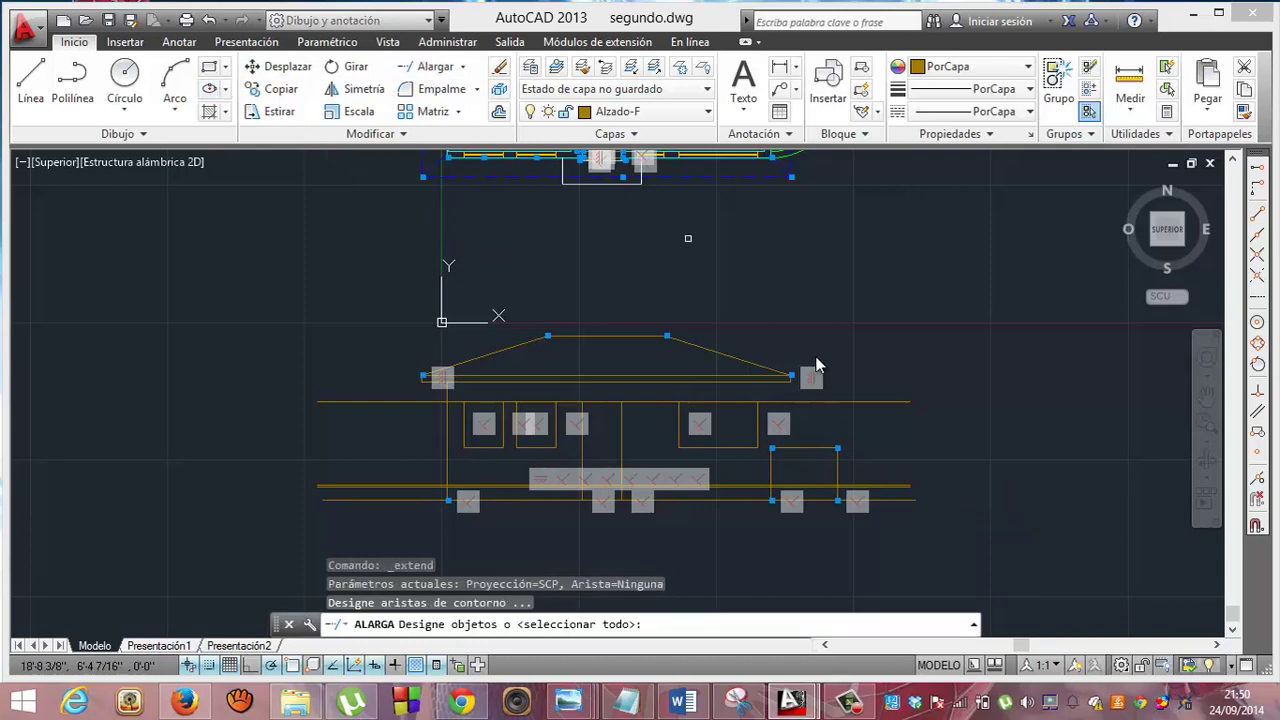
pyautogui.click(781, 383)
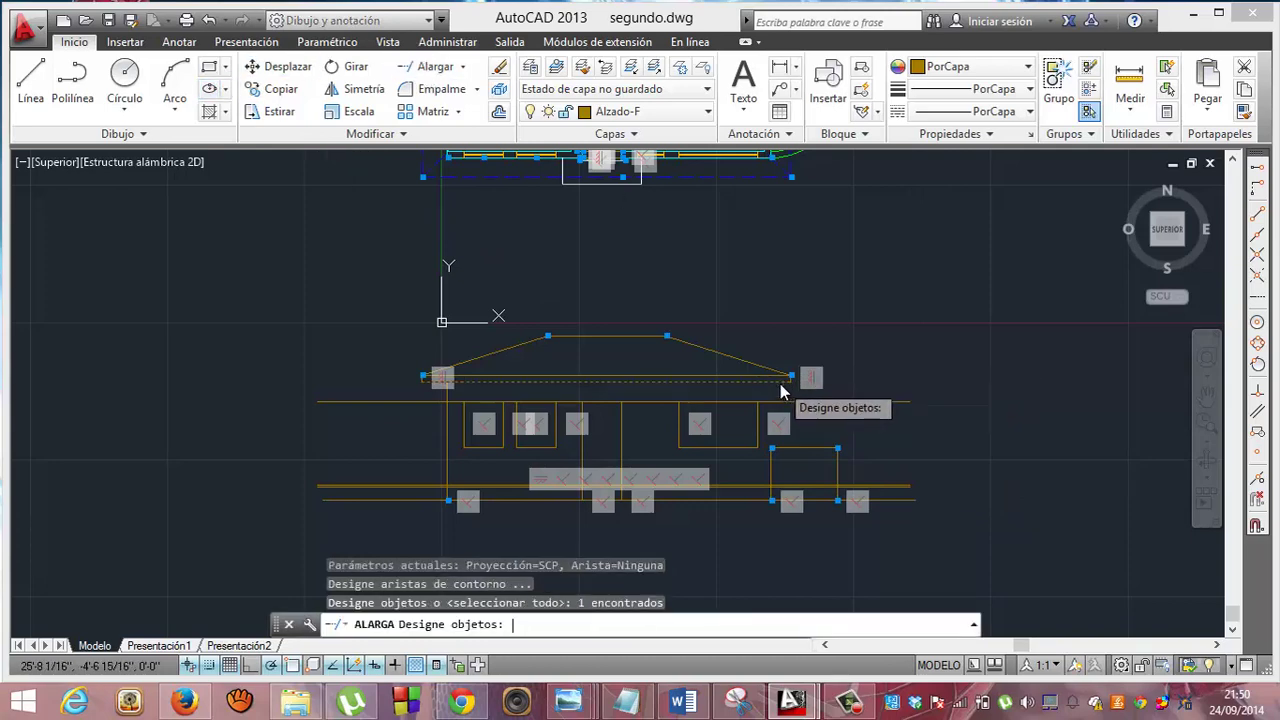
pyautogui.press('Return')
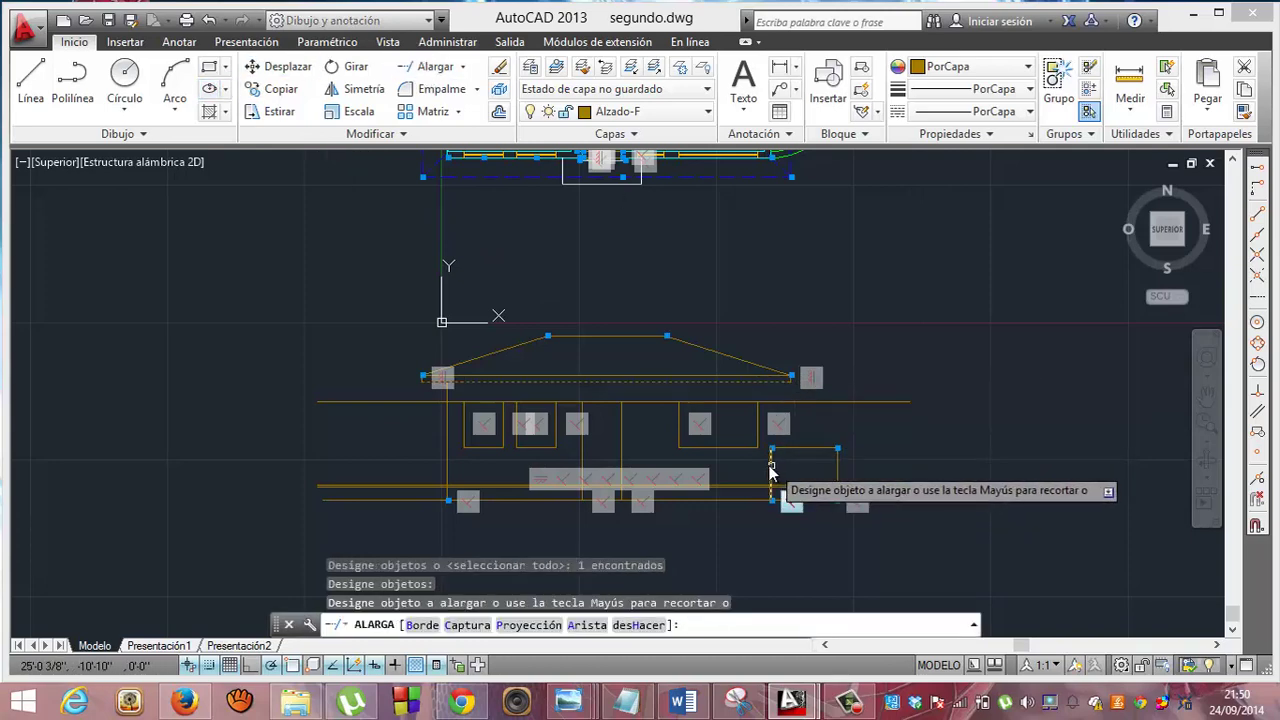
pyautogui.click(773, 470)
pyautogui.press('Escape')
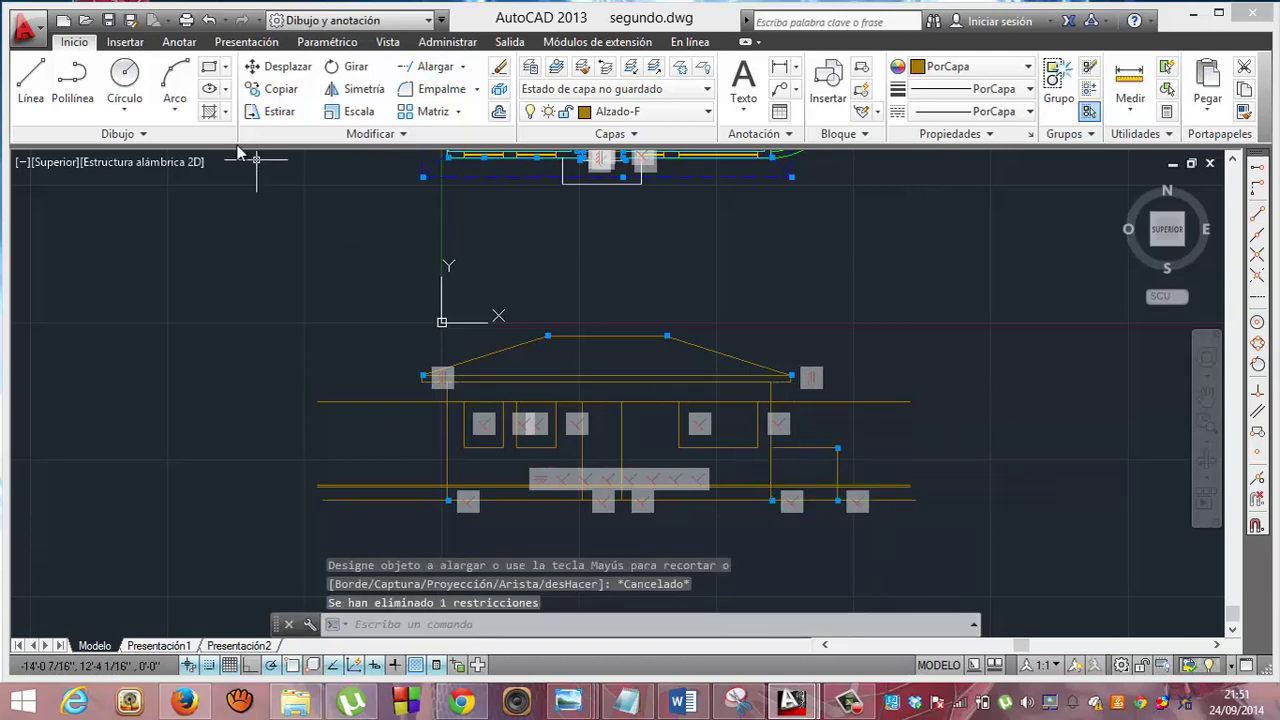
pyautogui.click(108, 22)
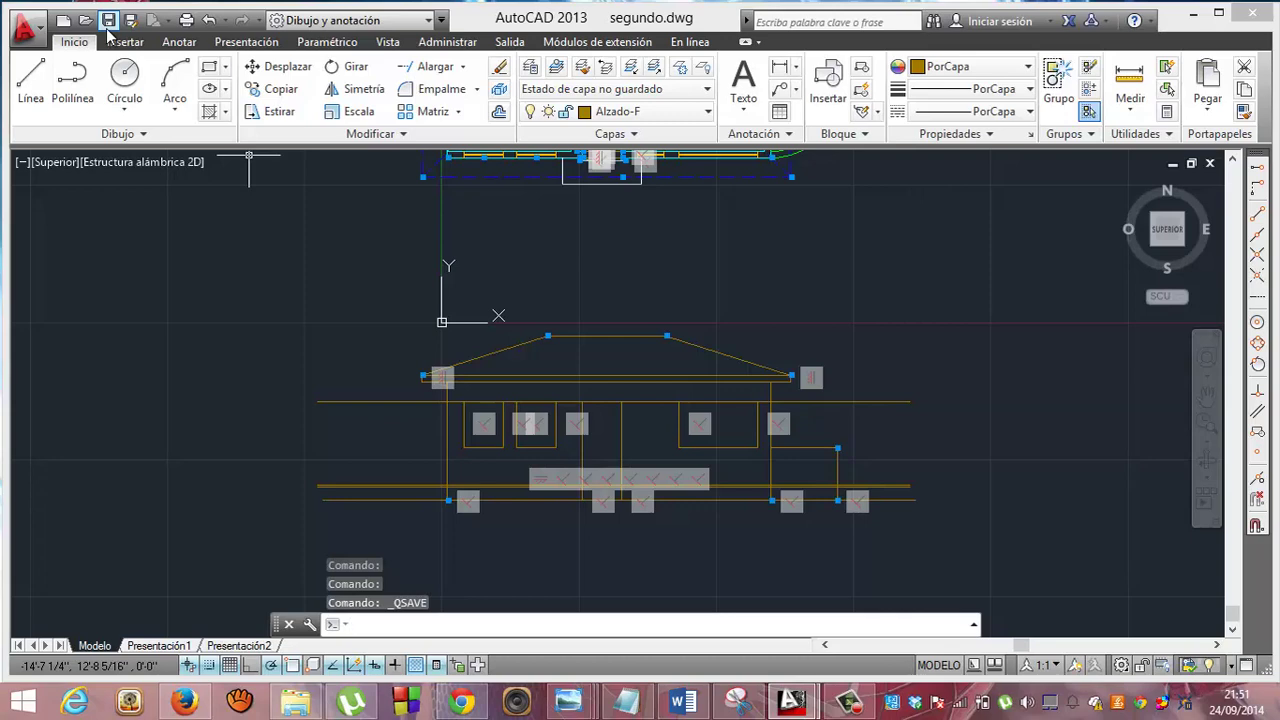
# Trim the top wall line's left and right overhangs beyond the outer opening edges.
pyautogui.click(463, 66)
pyautogui.click(435, 88)
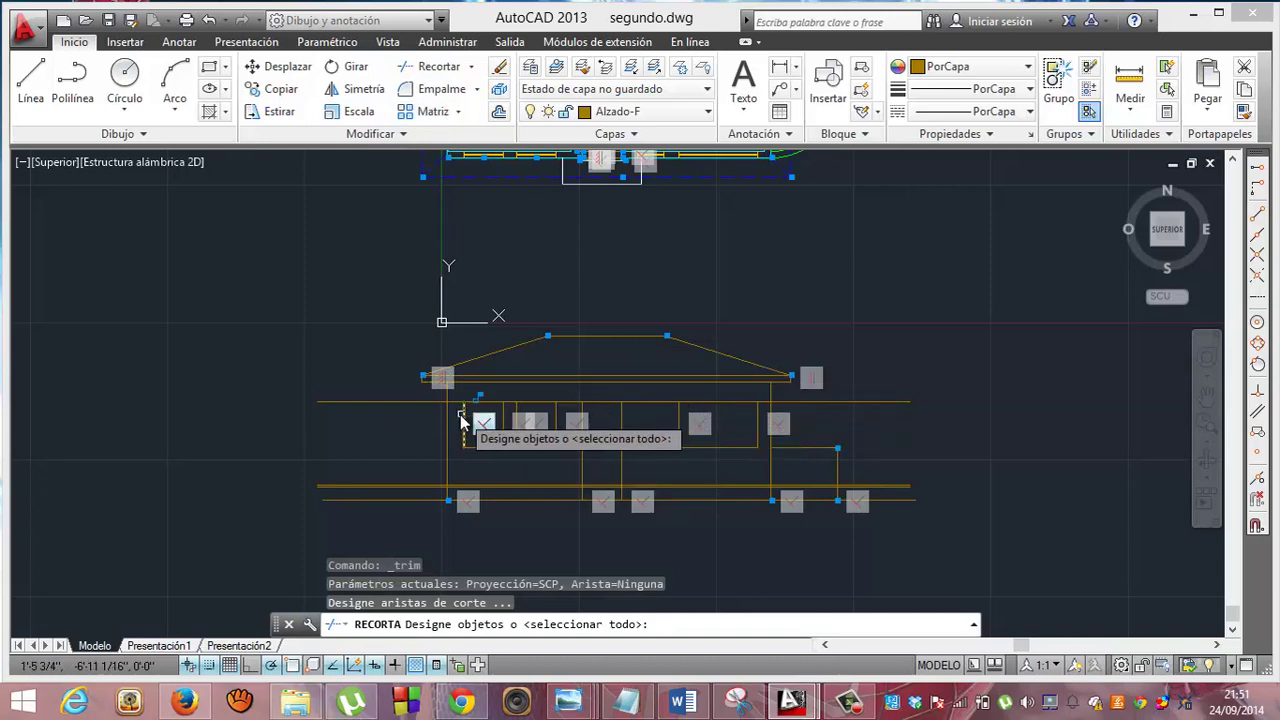
pyautogui.click(463, 416)
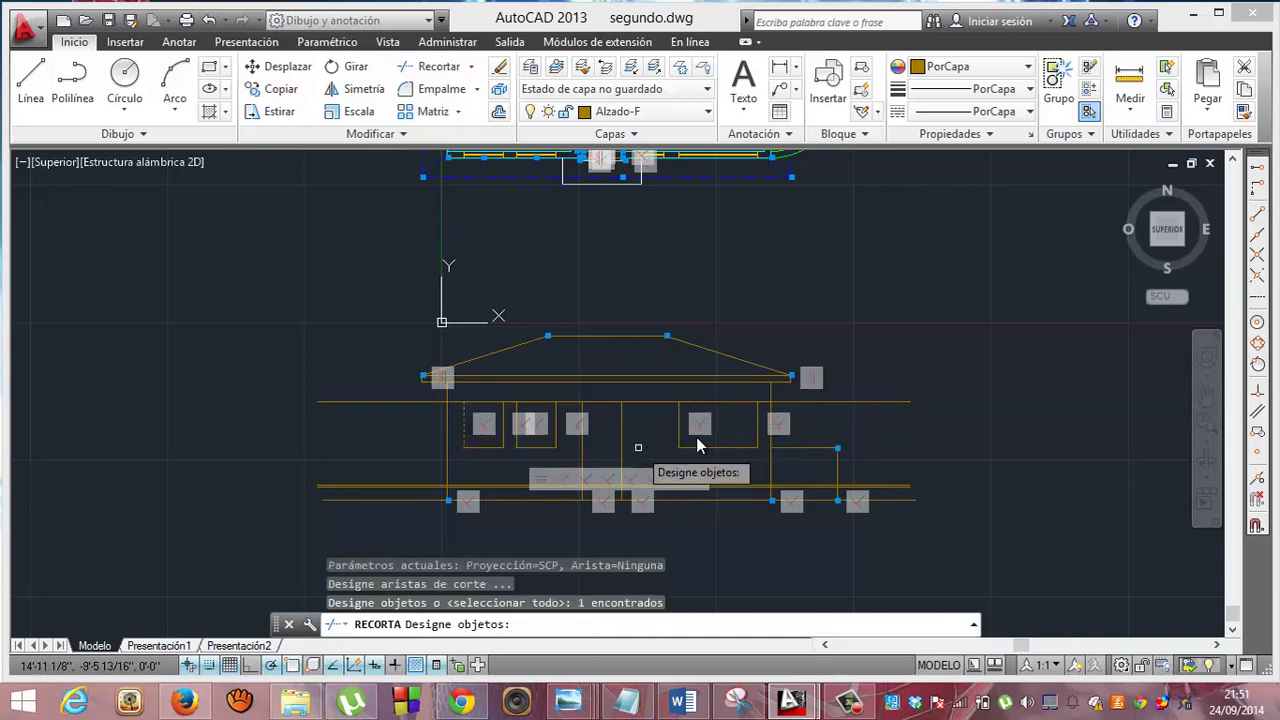
pyautogui.click(760, 423)
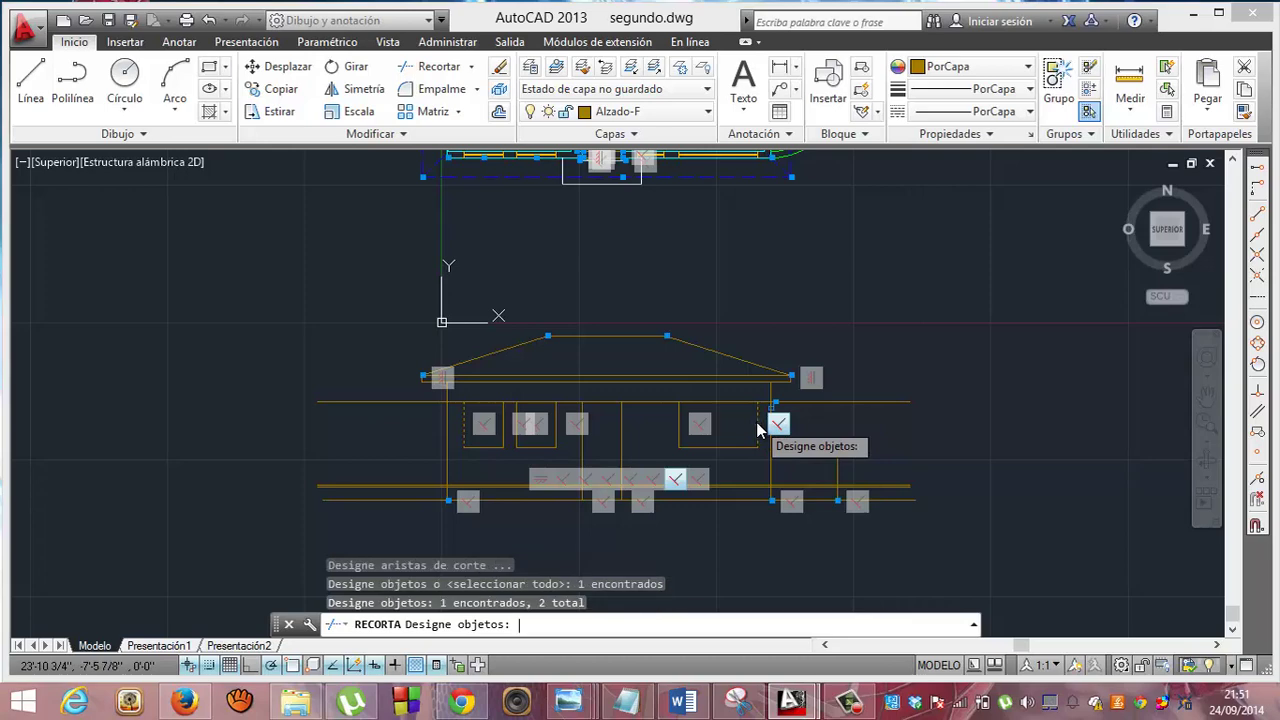
pyautogui.press('Return')
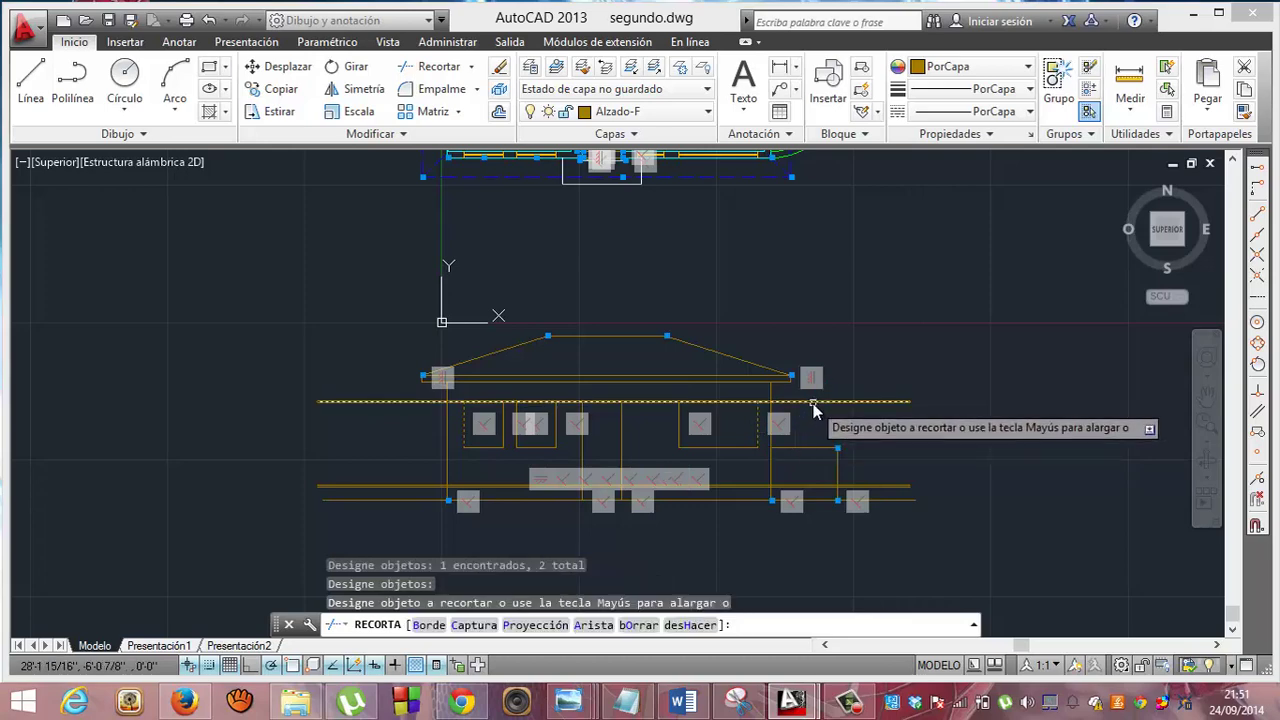
pyautogui.click(819, 402)
pyautogui.click(424, 402)
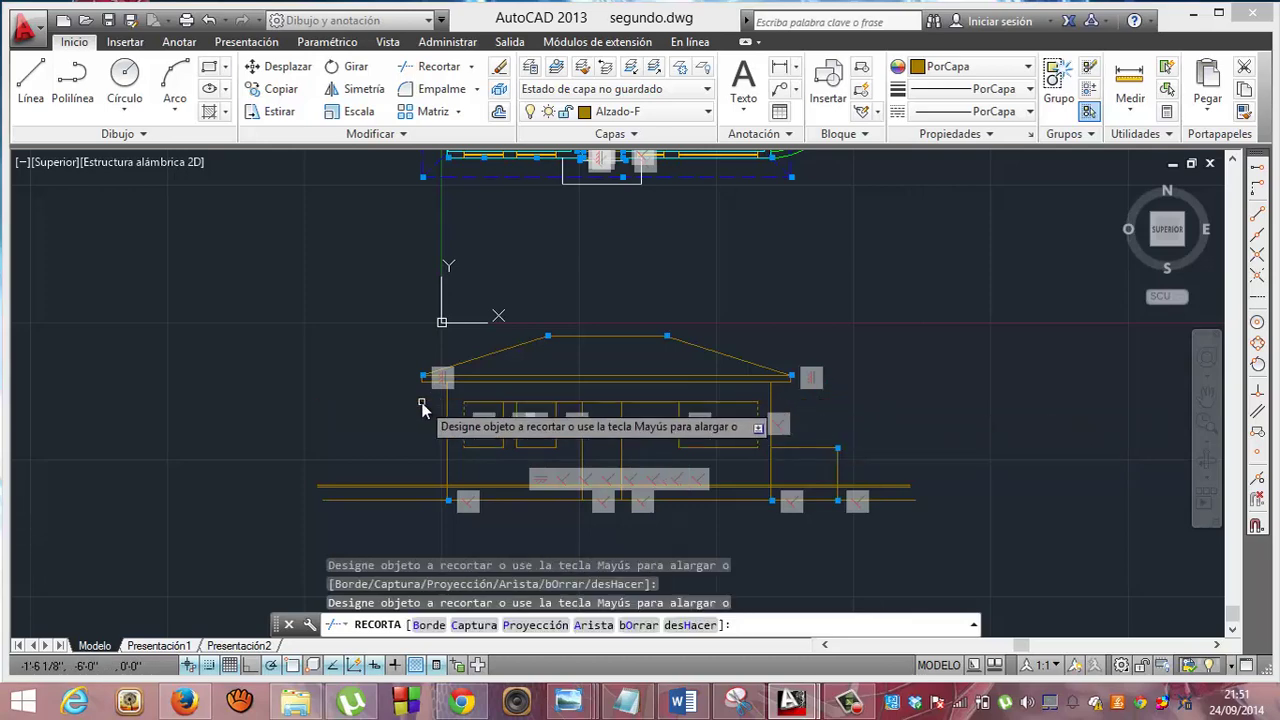
pyautogui.press('Escape')
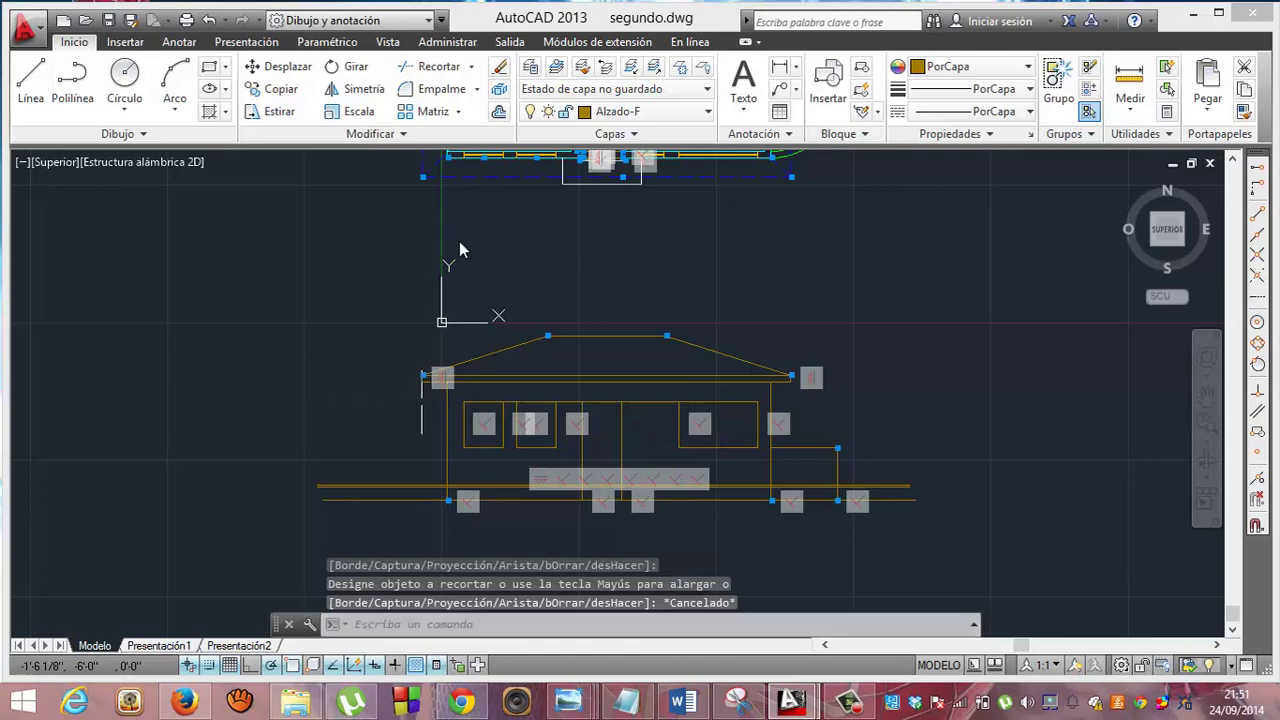
# Trim the top line between the window and door opening edges, then save segundo.dwg.
pyautogui.click(447, 70)
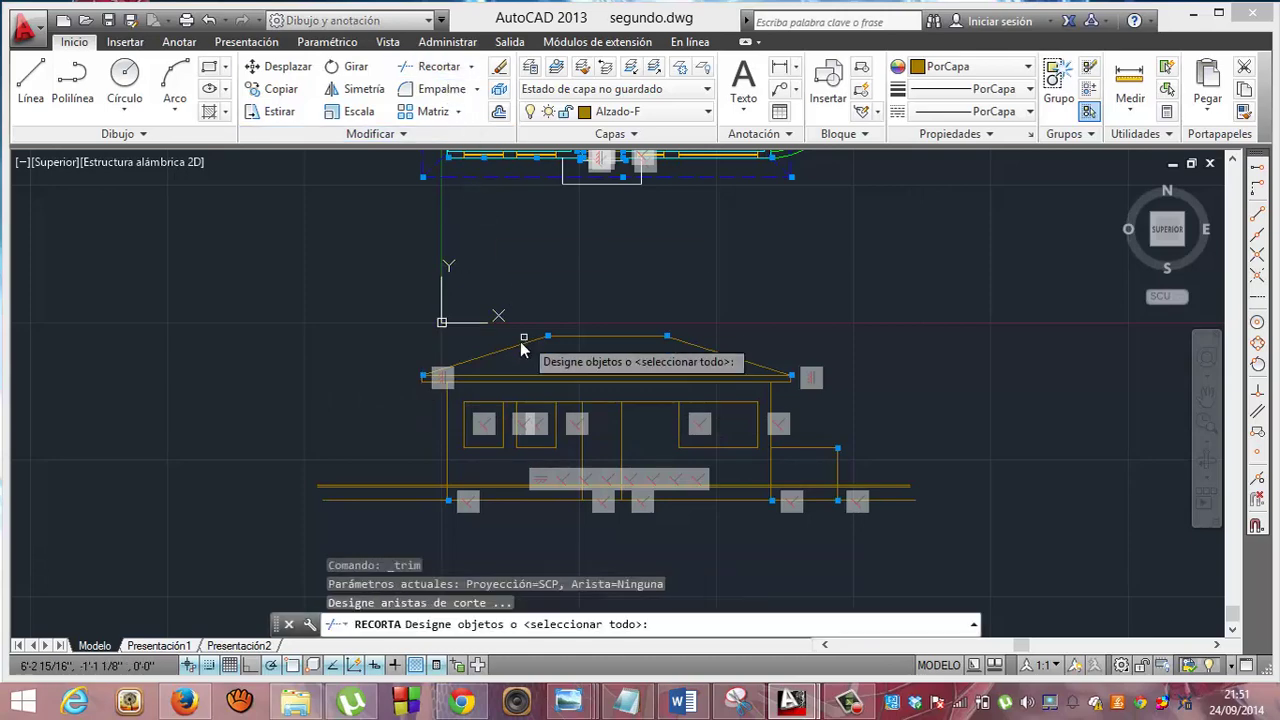
pyautogui.click(503, 420)
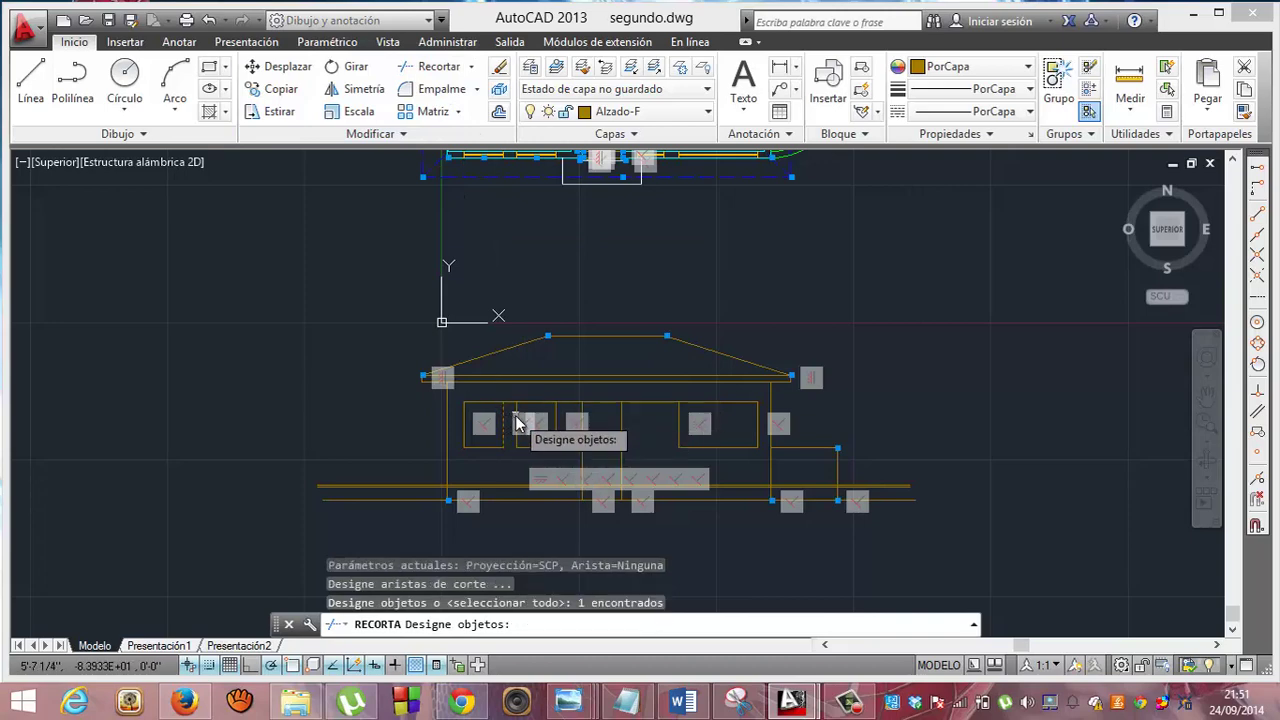
pyautogui.click(520, 421)
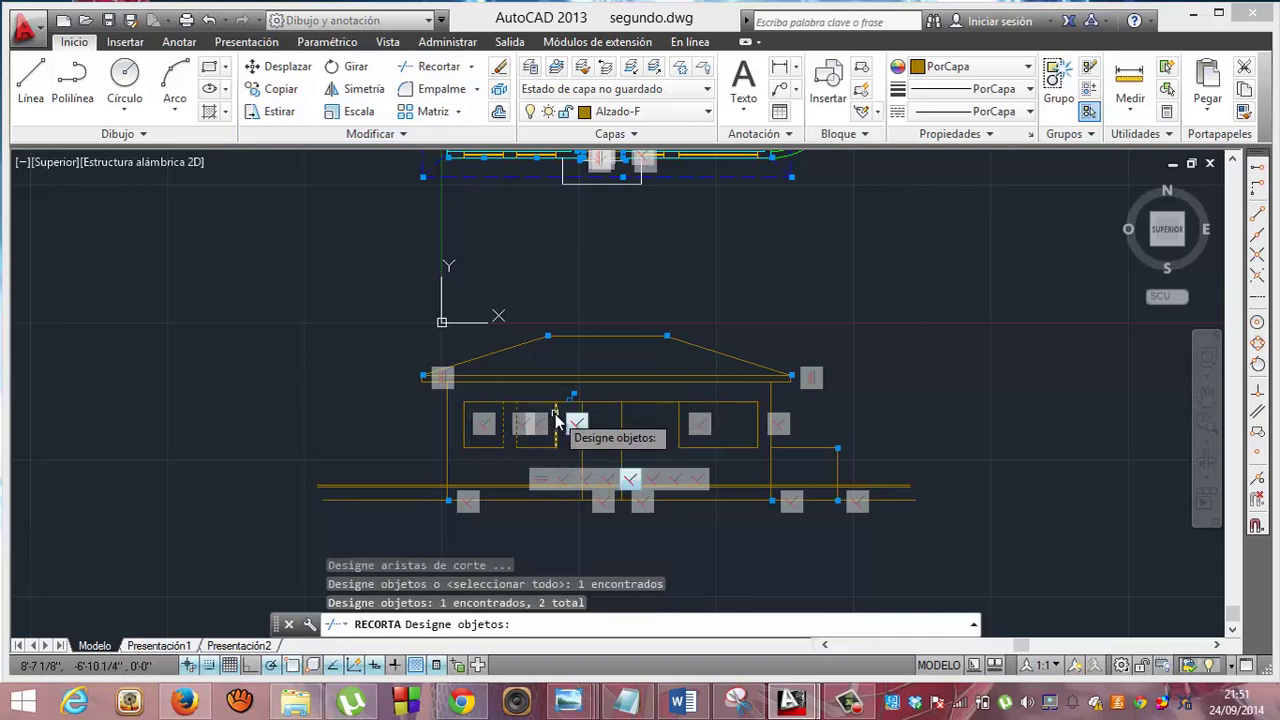
pyautogui.click(556, 414)
pyautogui.click(583, 413)
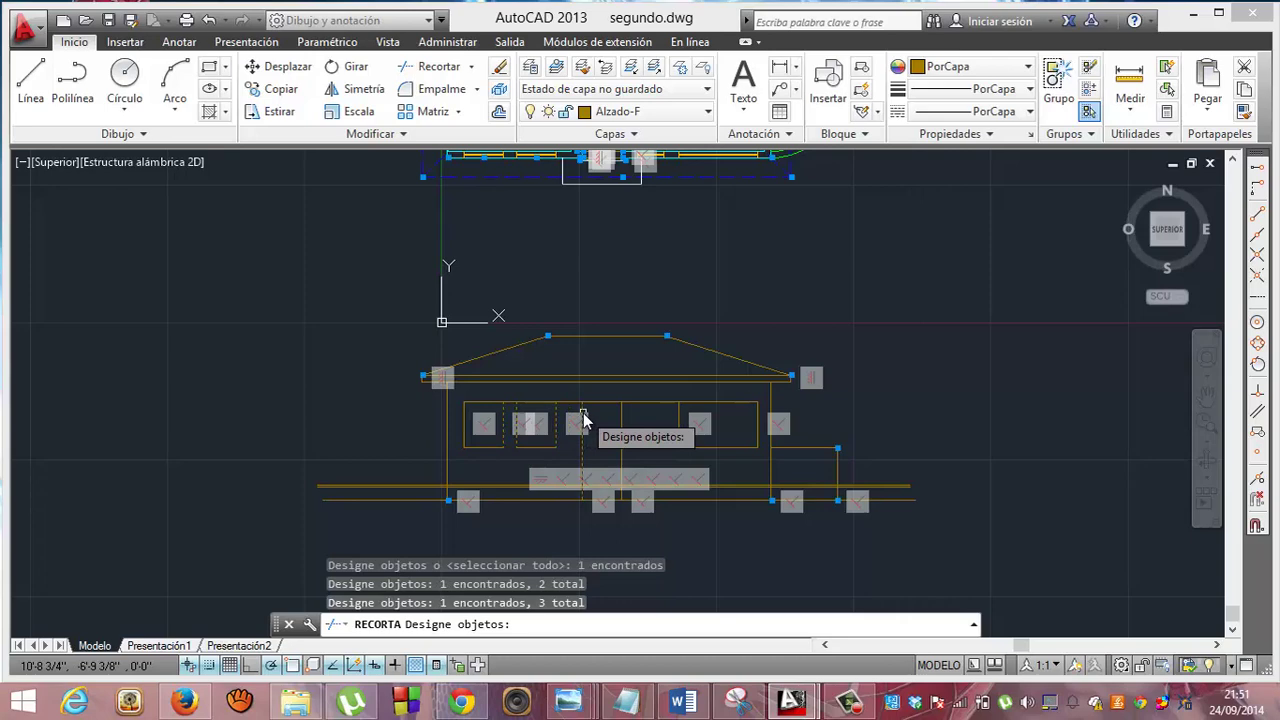
pyautogui.click(678, 420)
pyautogui.press('Return')
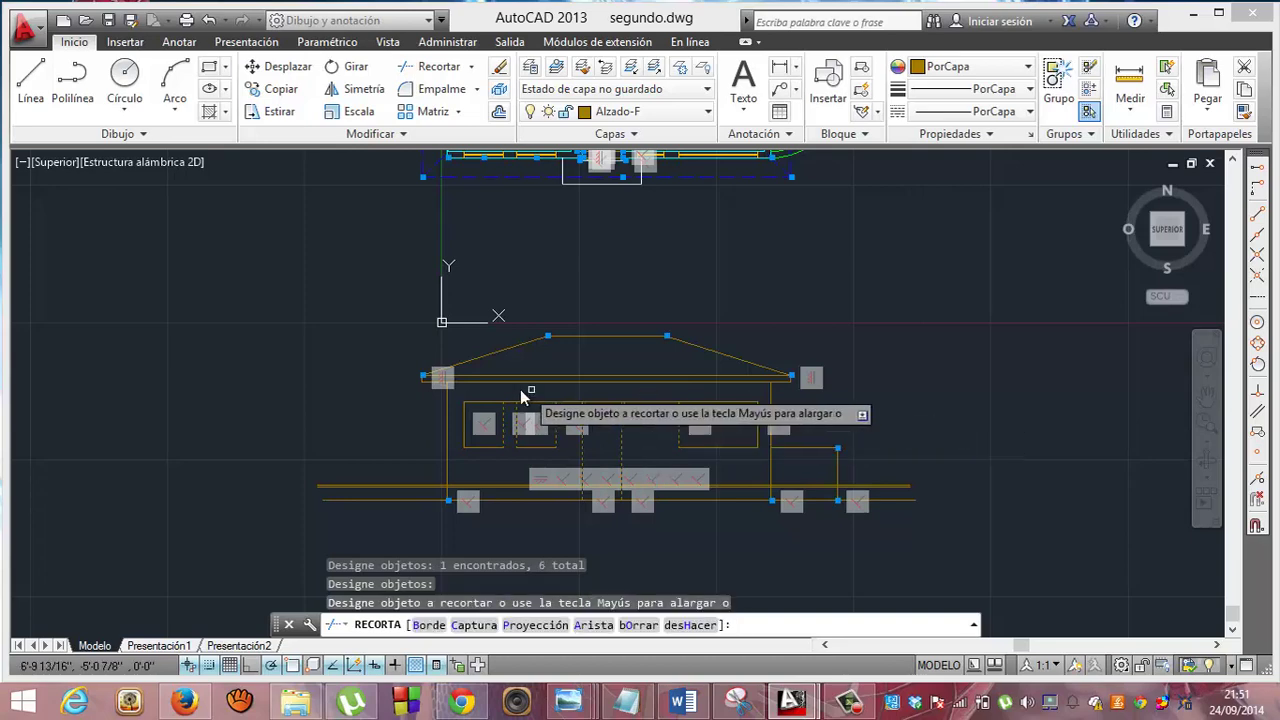
pyautogui.click(511, 404)
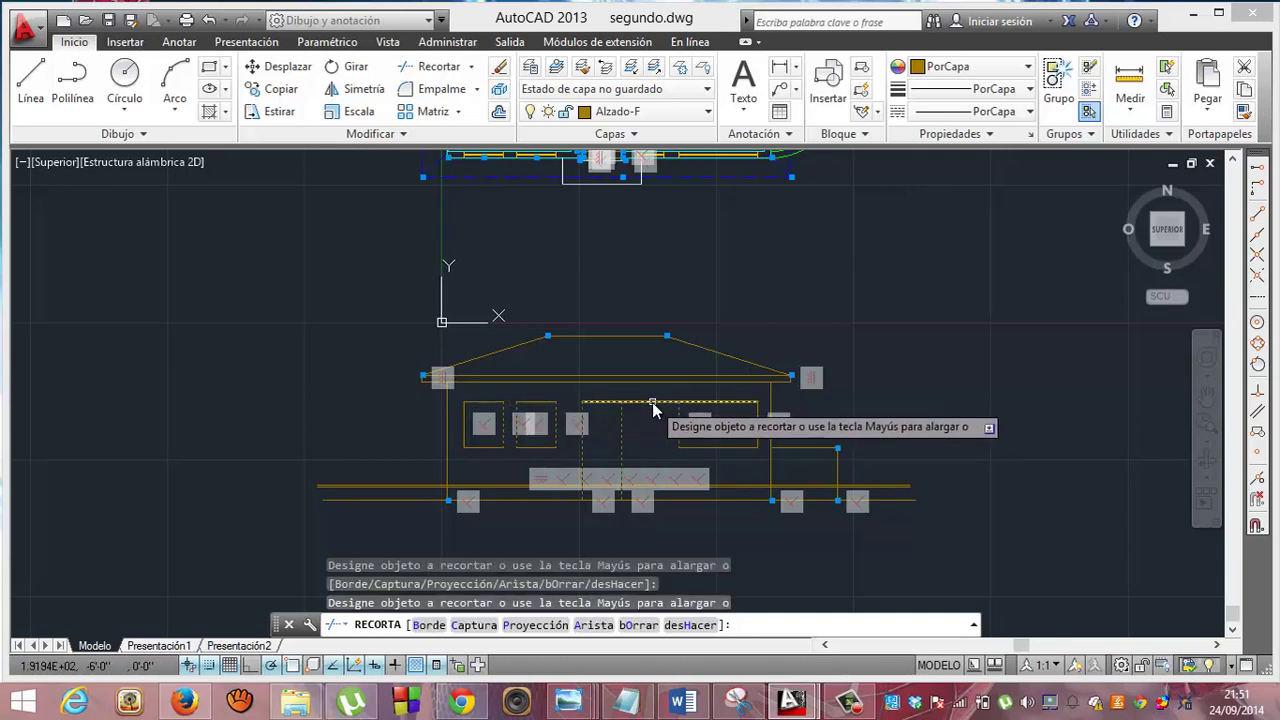
pyautogui.press('Escape')
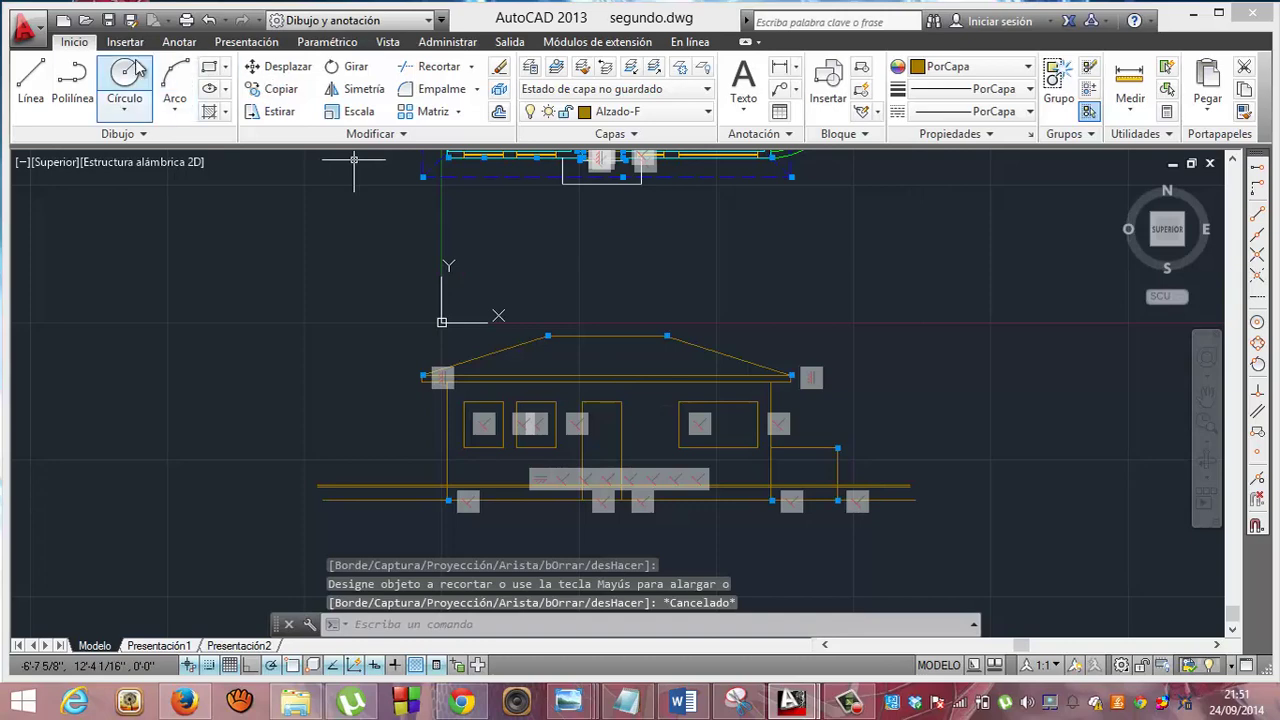
pyautogui.click(109, 20)
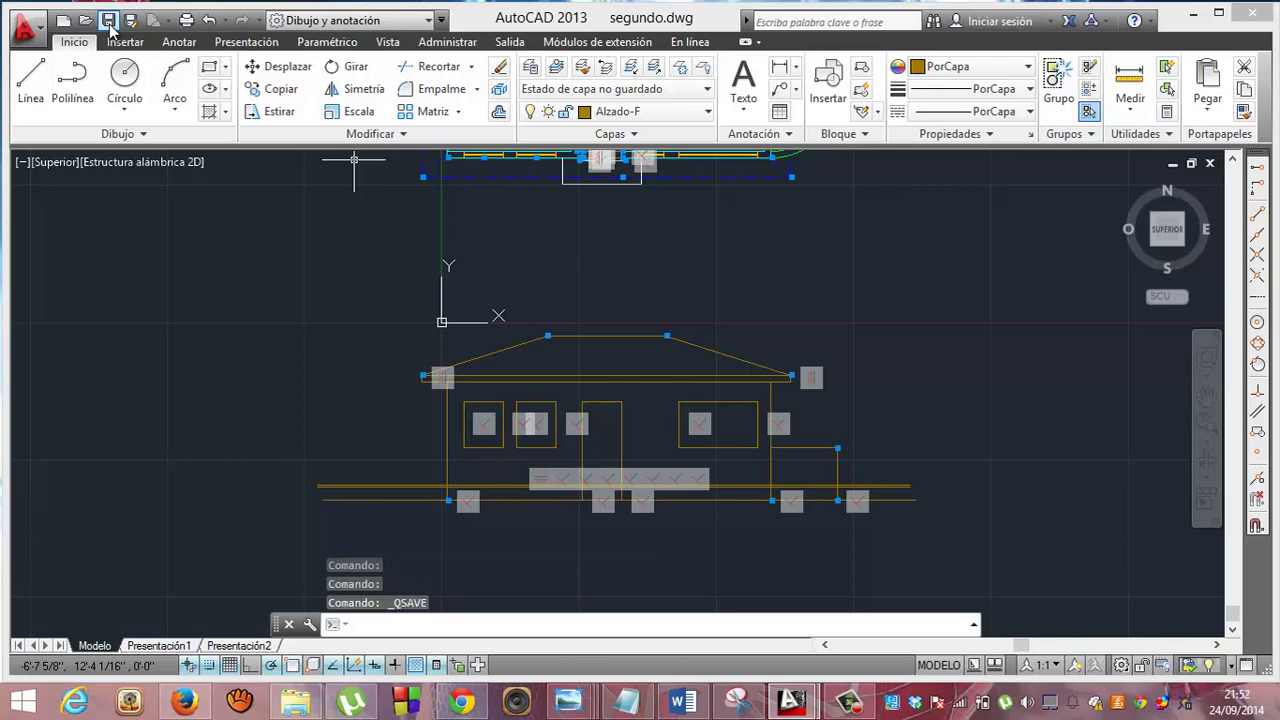
# Draw two vertical lines from both corners of the plan's front opening down to the ground line.
pyautogui.click(1234, 165)
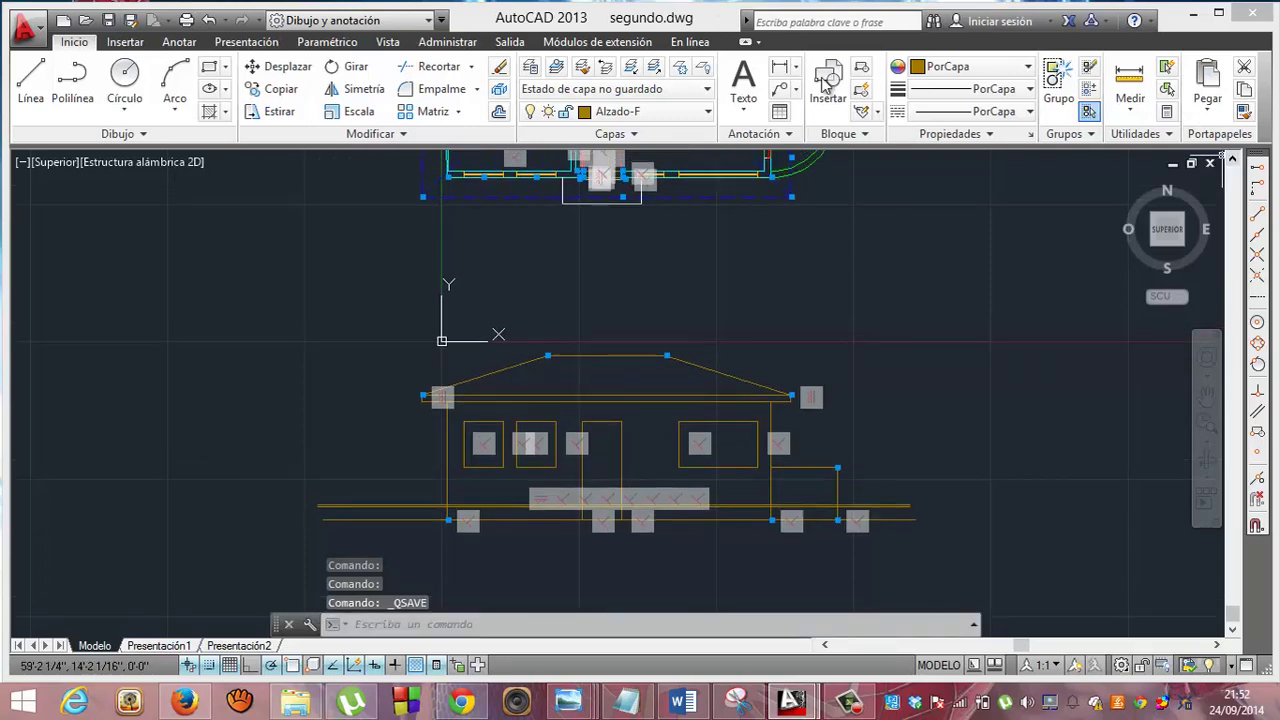
pyautogui.click(30, 80)
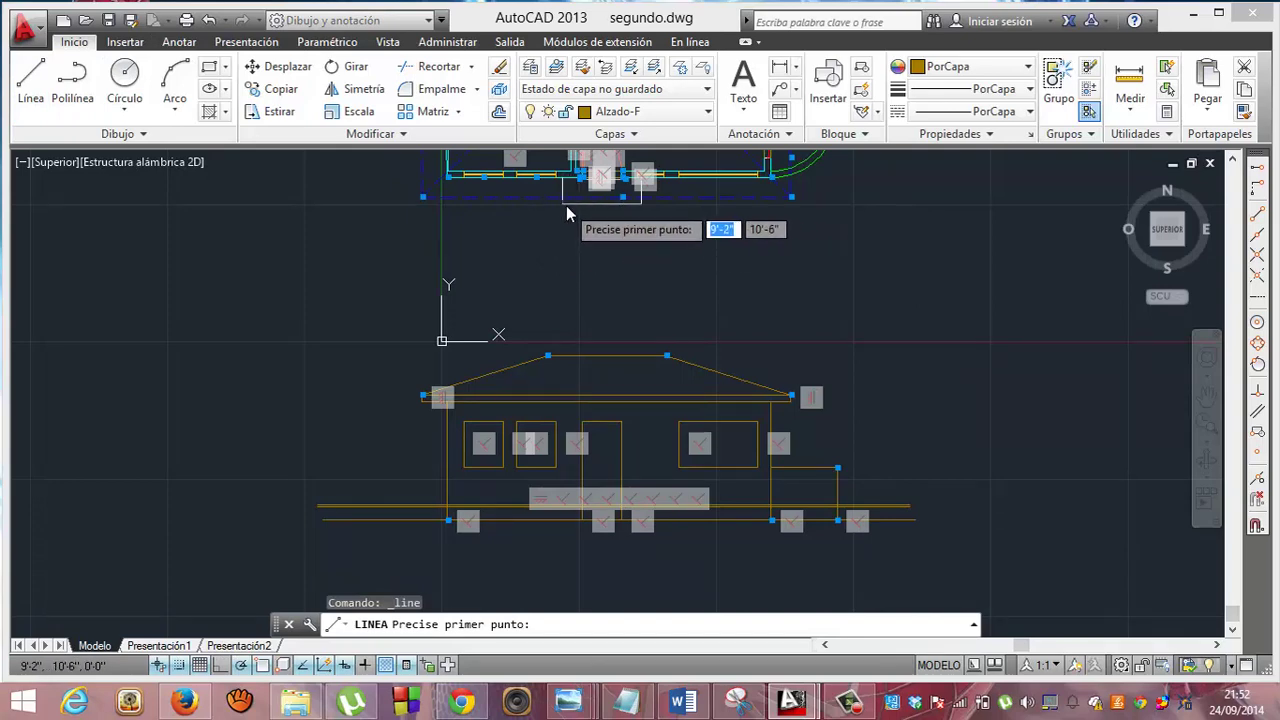
pyautogui.click(565, 203)
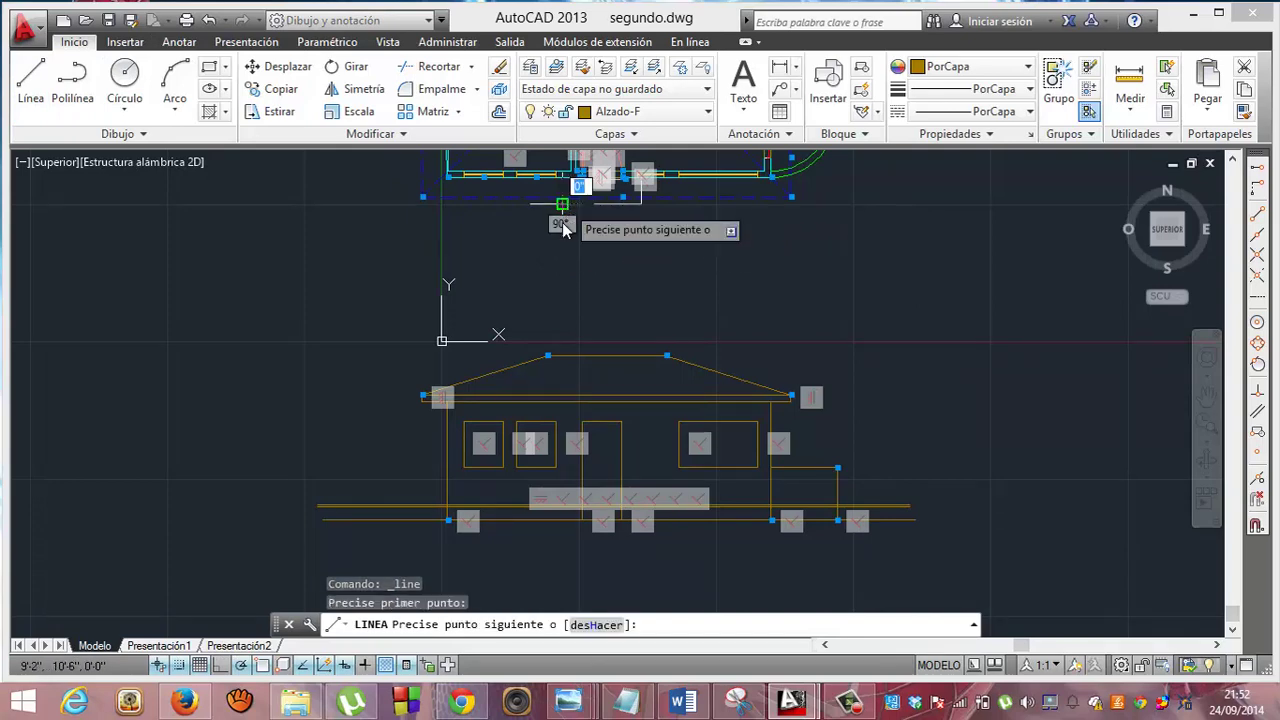
pyautogui.click(558, 524)
pyautogui.press('Return')
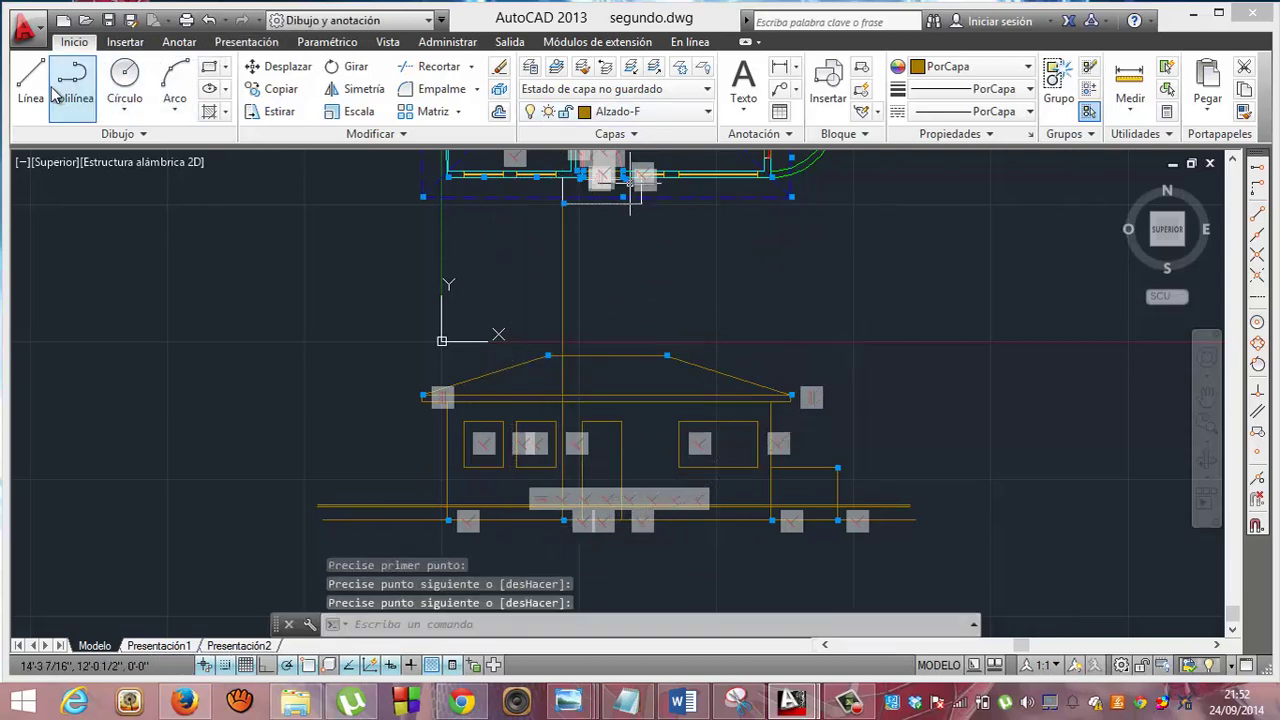
pyautogui.click(34, 88)
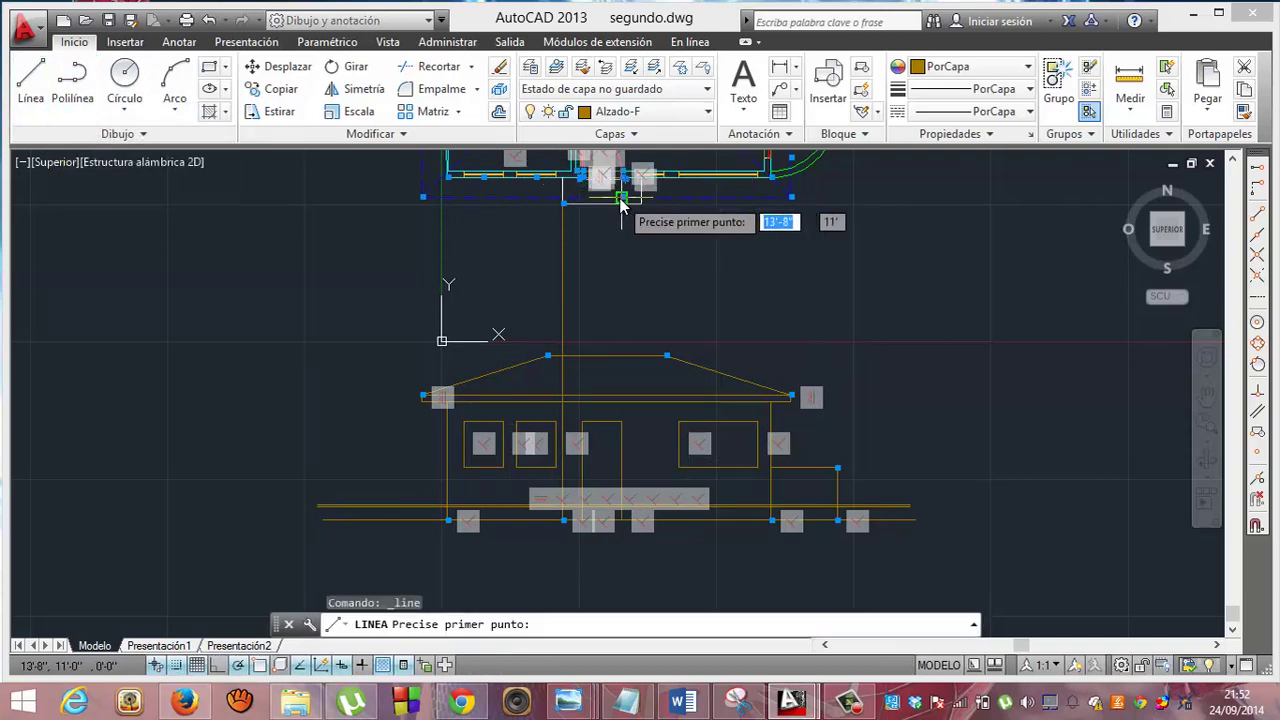
pyautogui.click(640, 204)
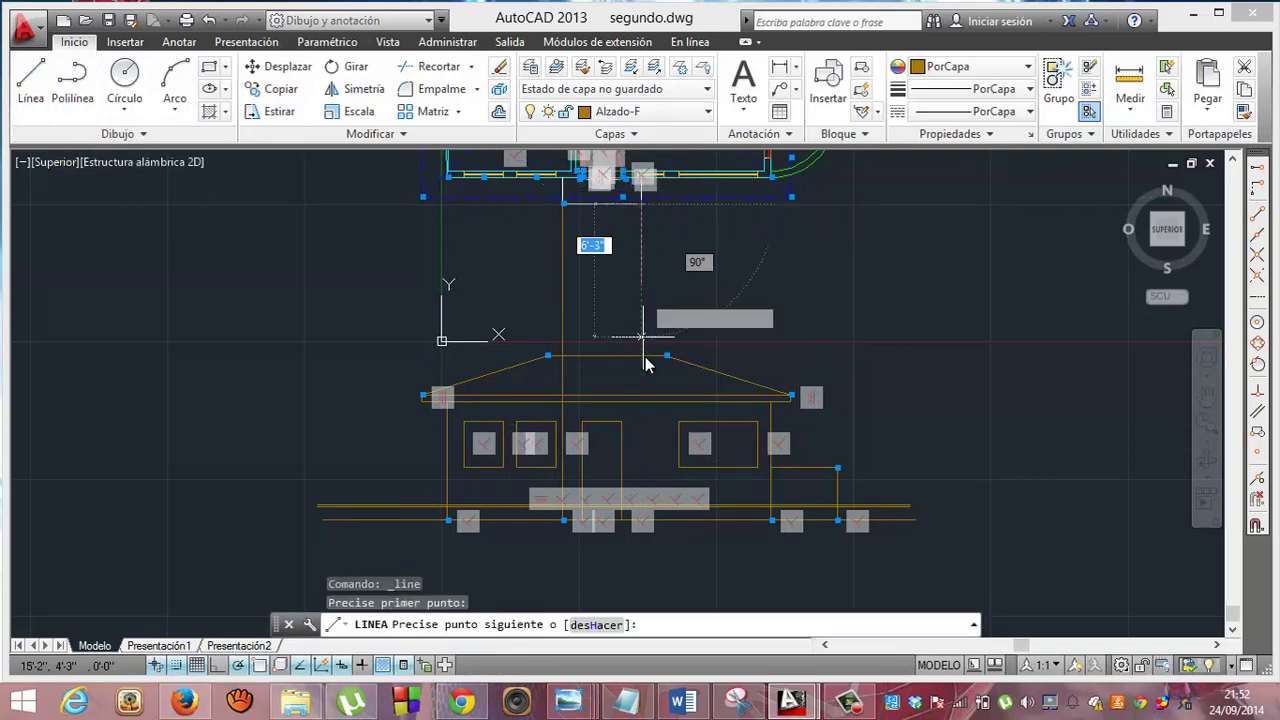
pyautogui.click(640, 522)
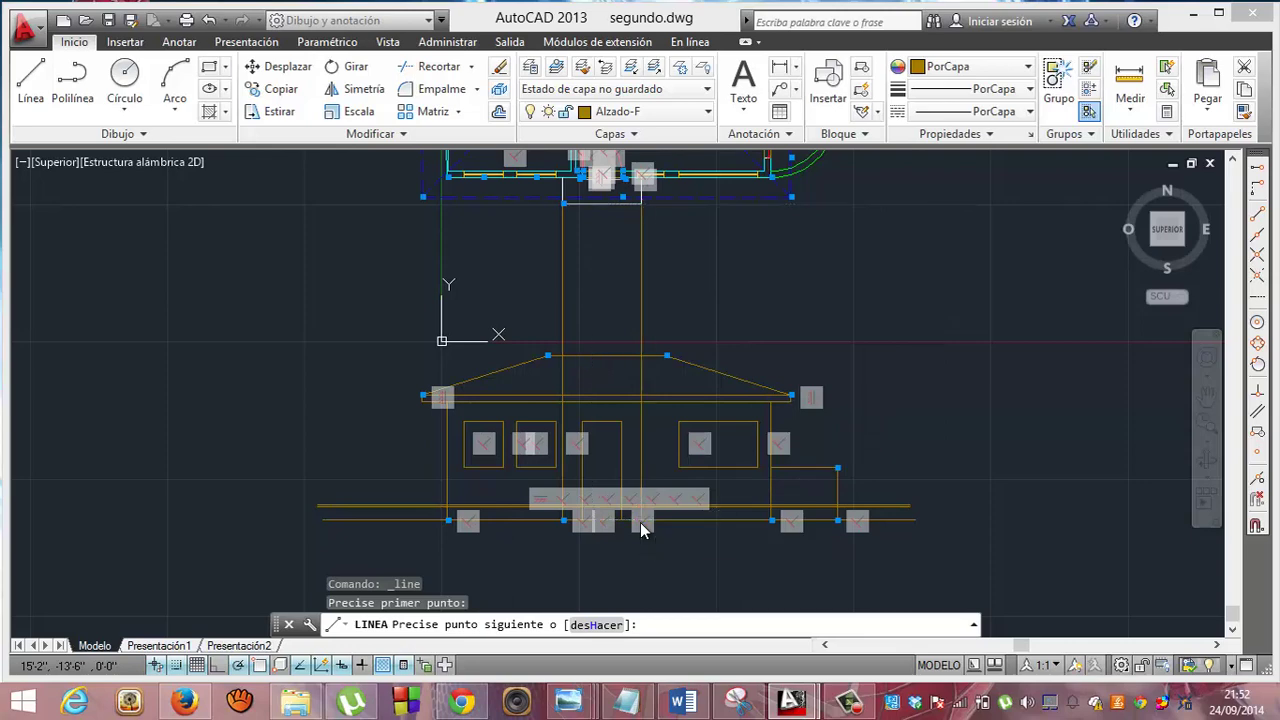
pyautogui.press('Return')
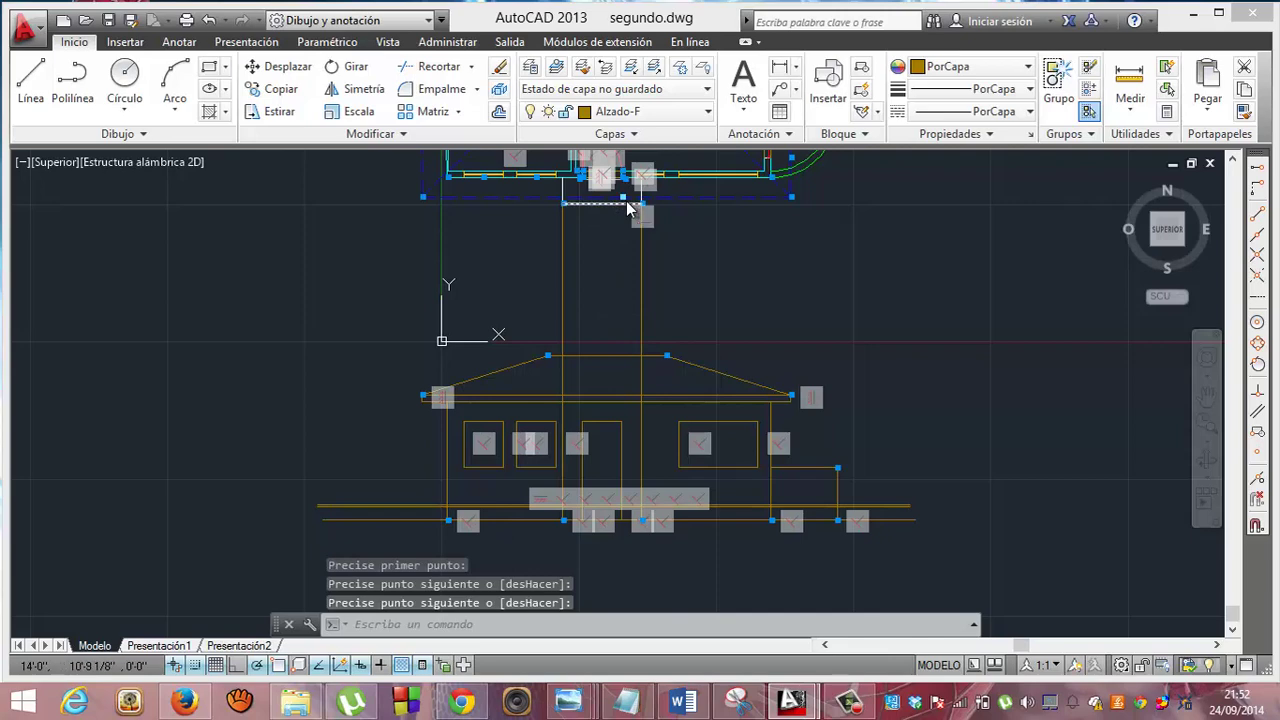
pyautogui.press('Escape')
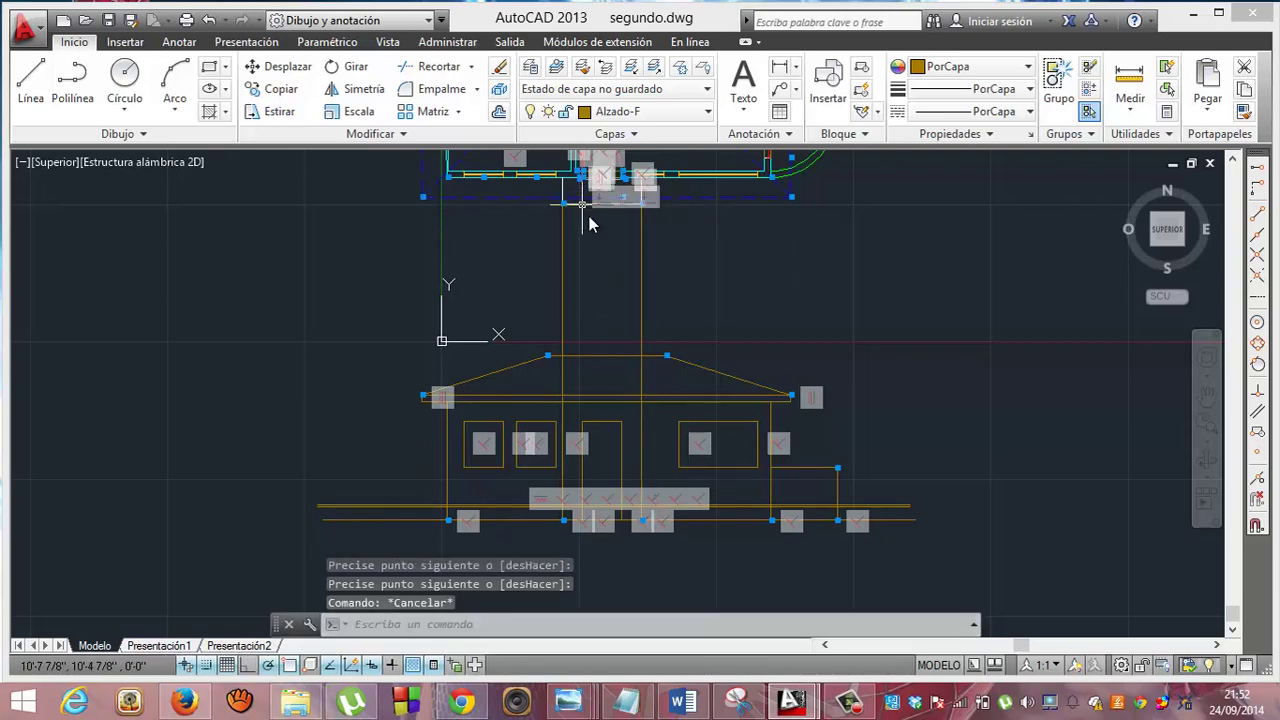
# On the Vista tab, open the visual styles gallery and close it, keeping 2D wireframe.
pyautogui.click(1233, 162)
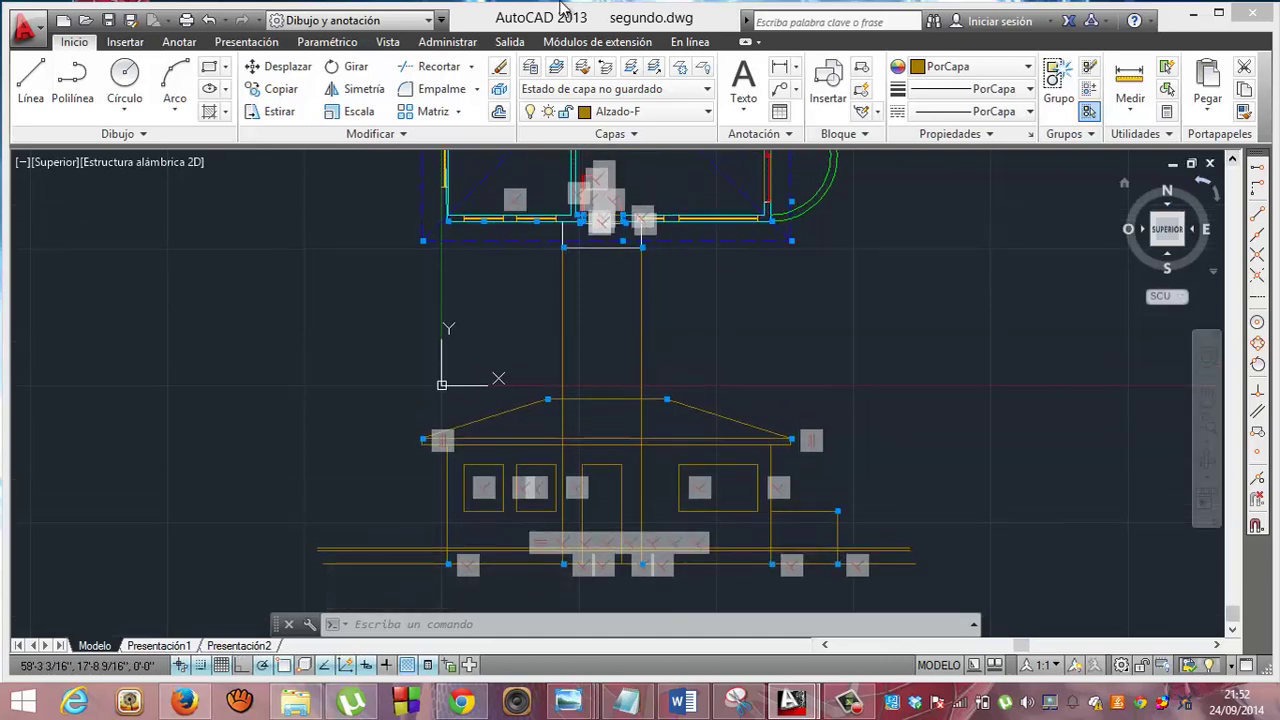
pyautogui.click(386, 42)
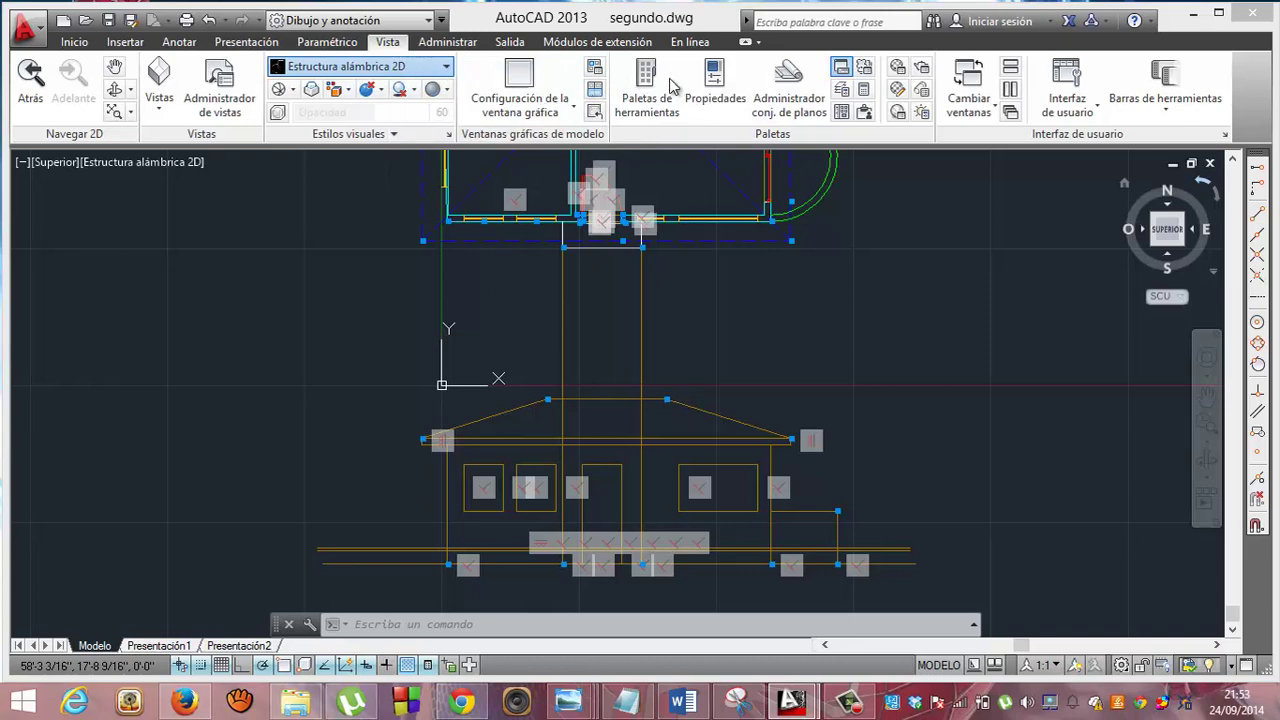
pyautogui.click(714, 97)
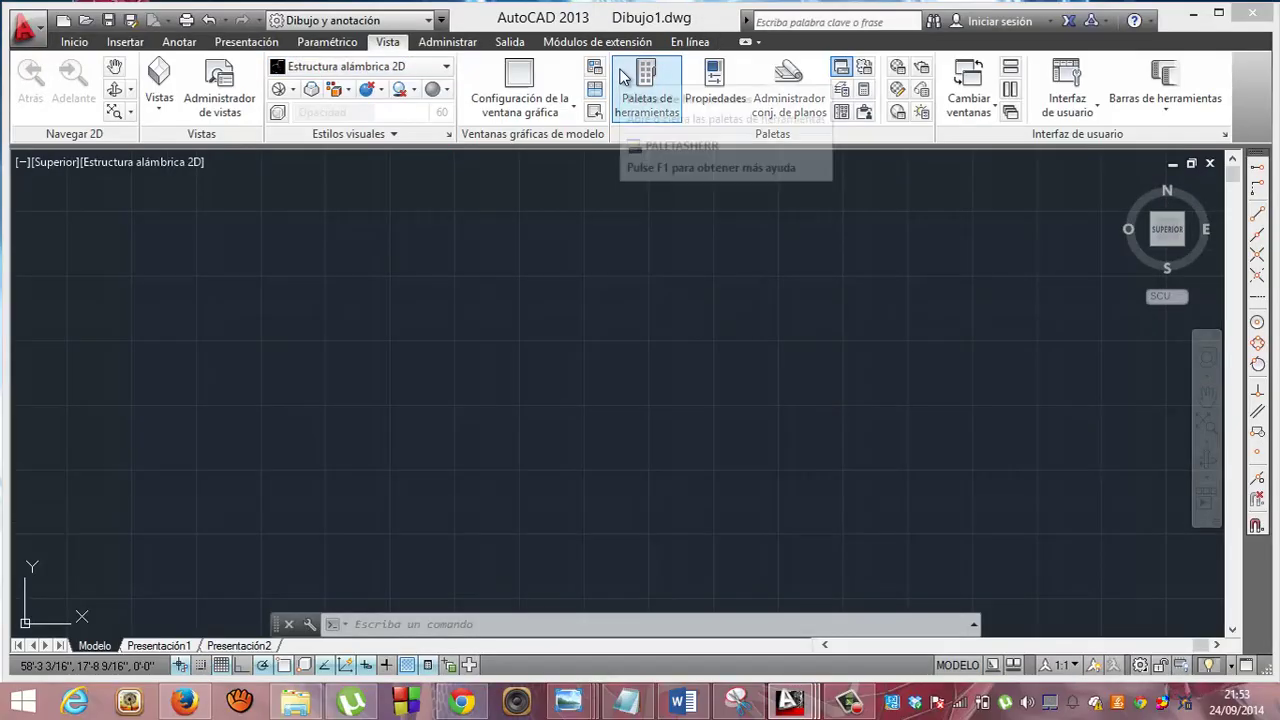
pyautogui.moveTo(790, 701)
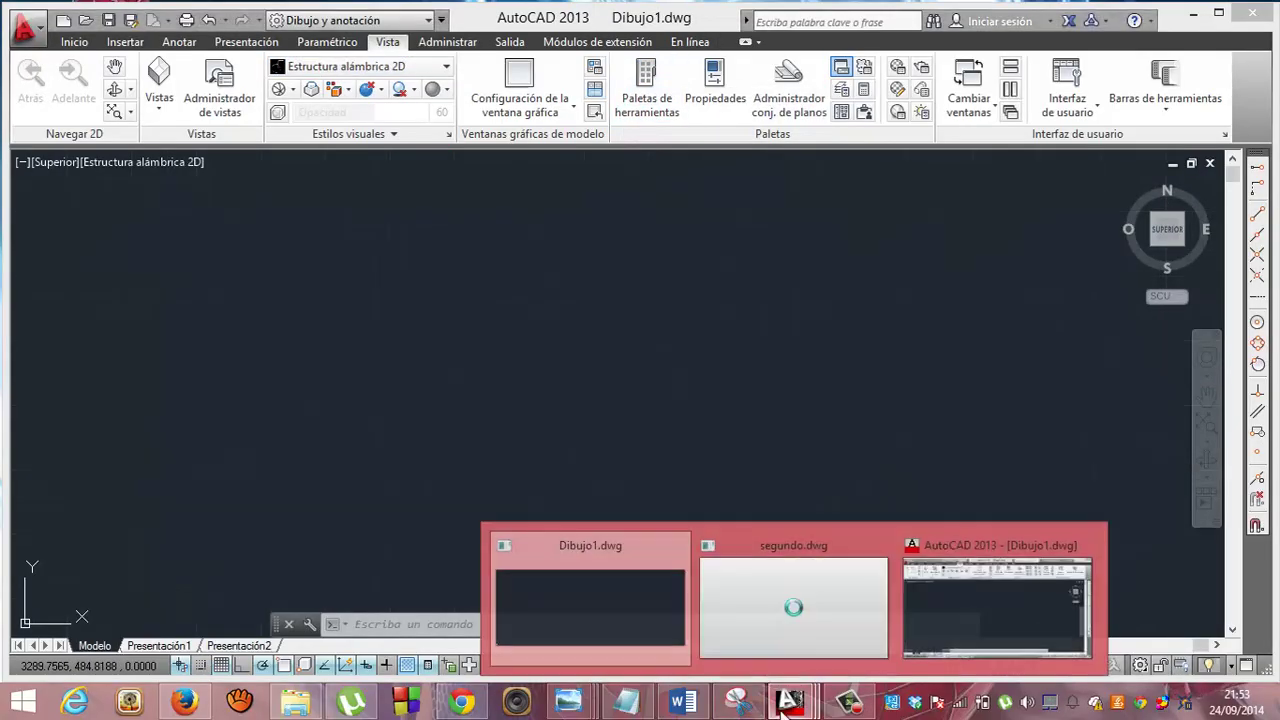
pyautogui.click(836, 630)
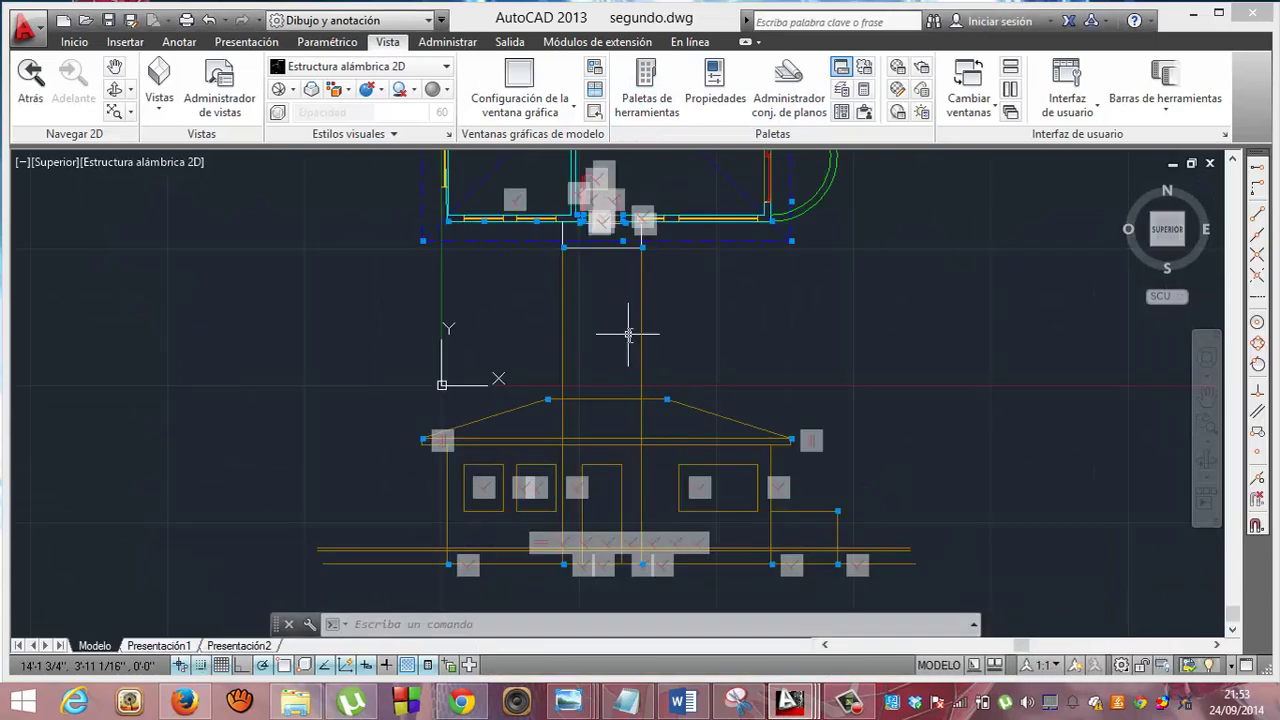
pyautogui.press('Escape')
pyautogui.press('Escape')
pyautogui.press('Escape')
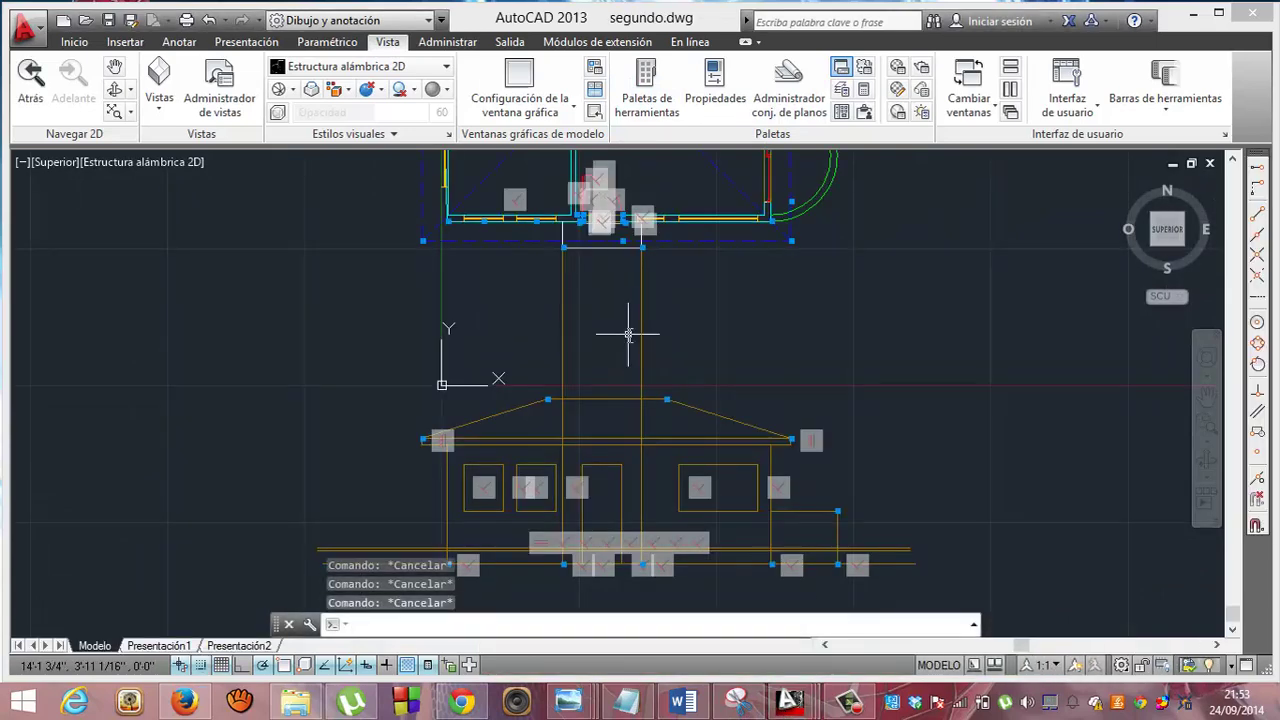
pyautogui.click(446, 70)
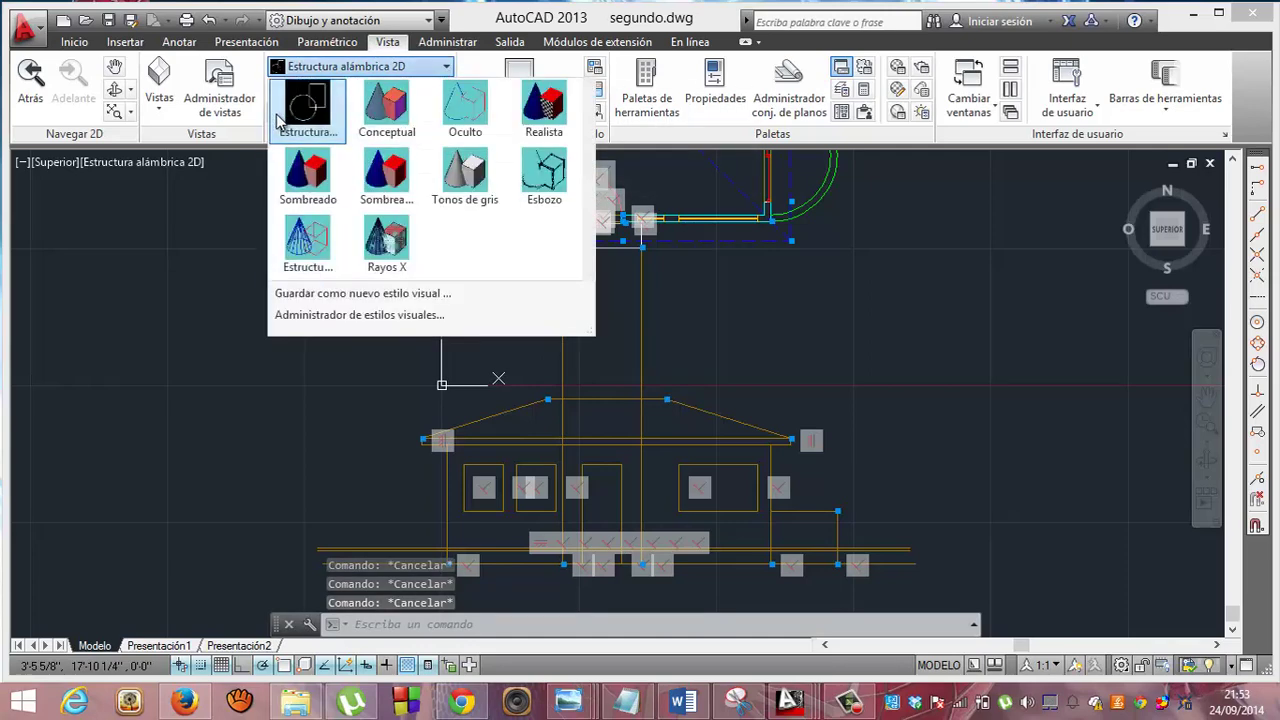
pyautogui.click(280, 120)
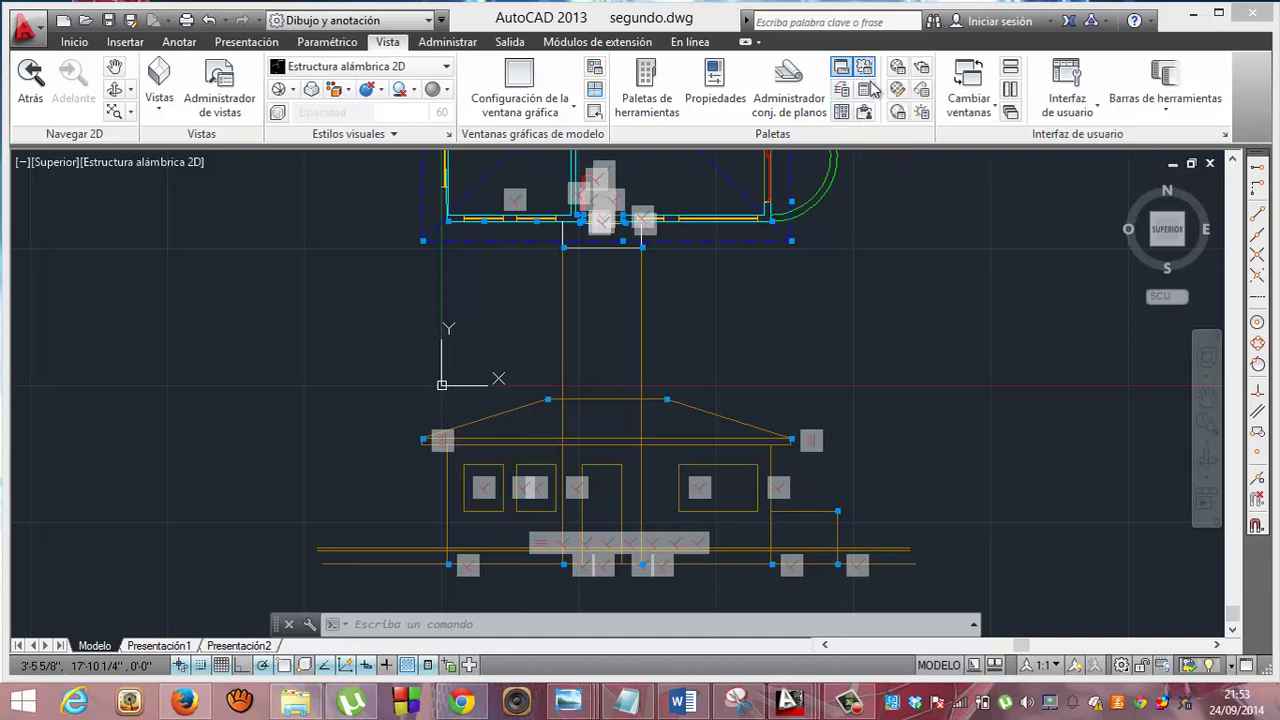
# Open the Interfaz de usuario dropdown and close it without changes.
pyautogui.click(866, 90)
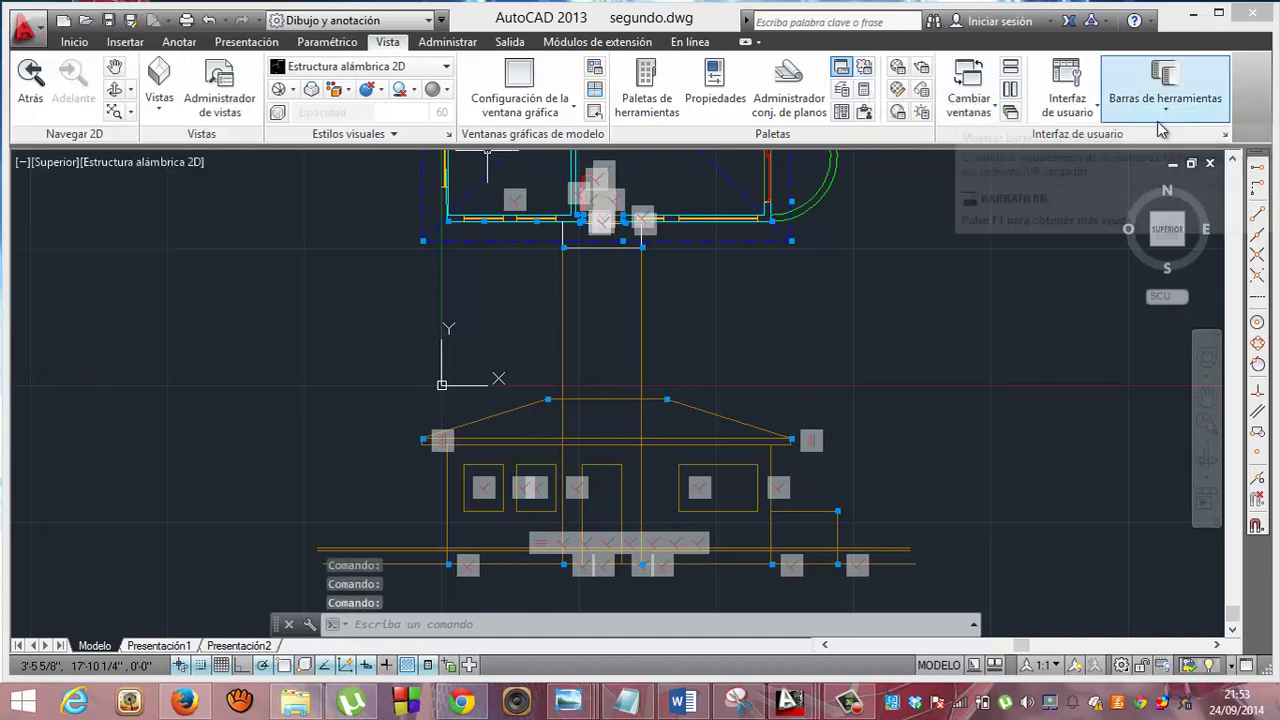
pyautogui.click(1096, 115)
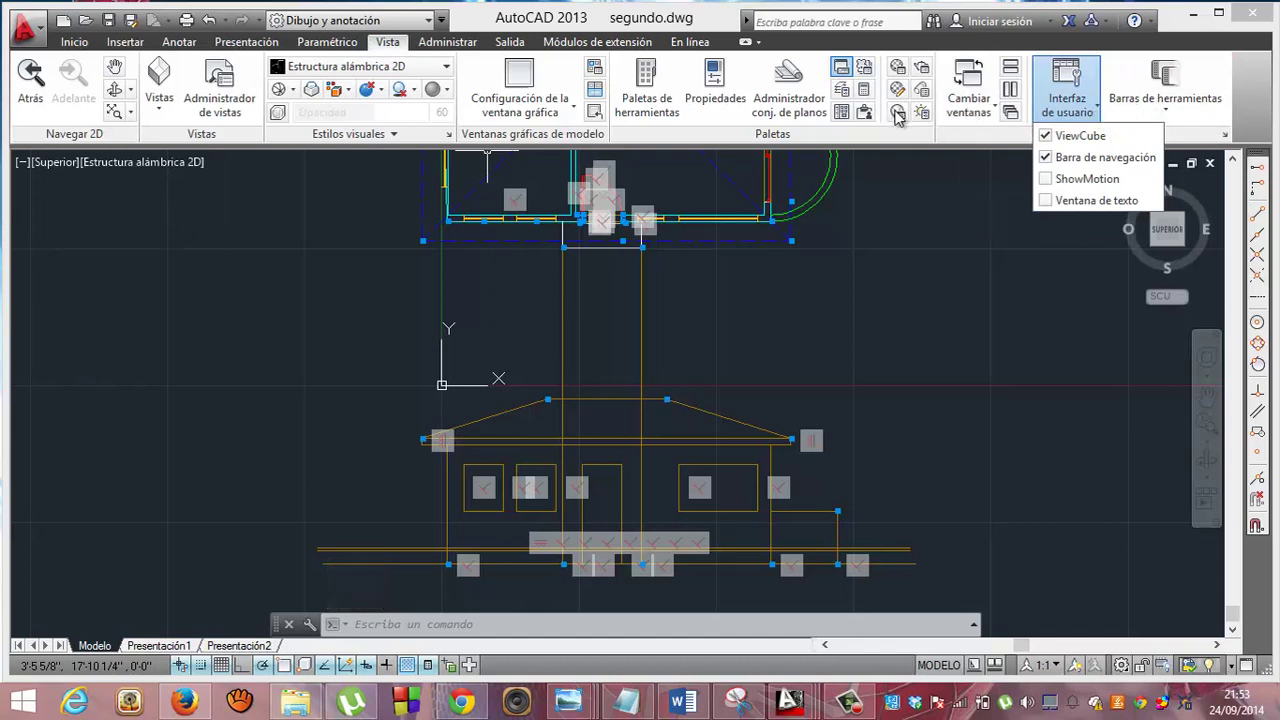
pyautogui.click(665, 274)
pyautogui.press('Escape')
pyautogui.press('Escape')
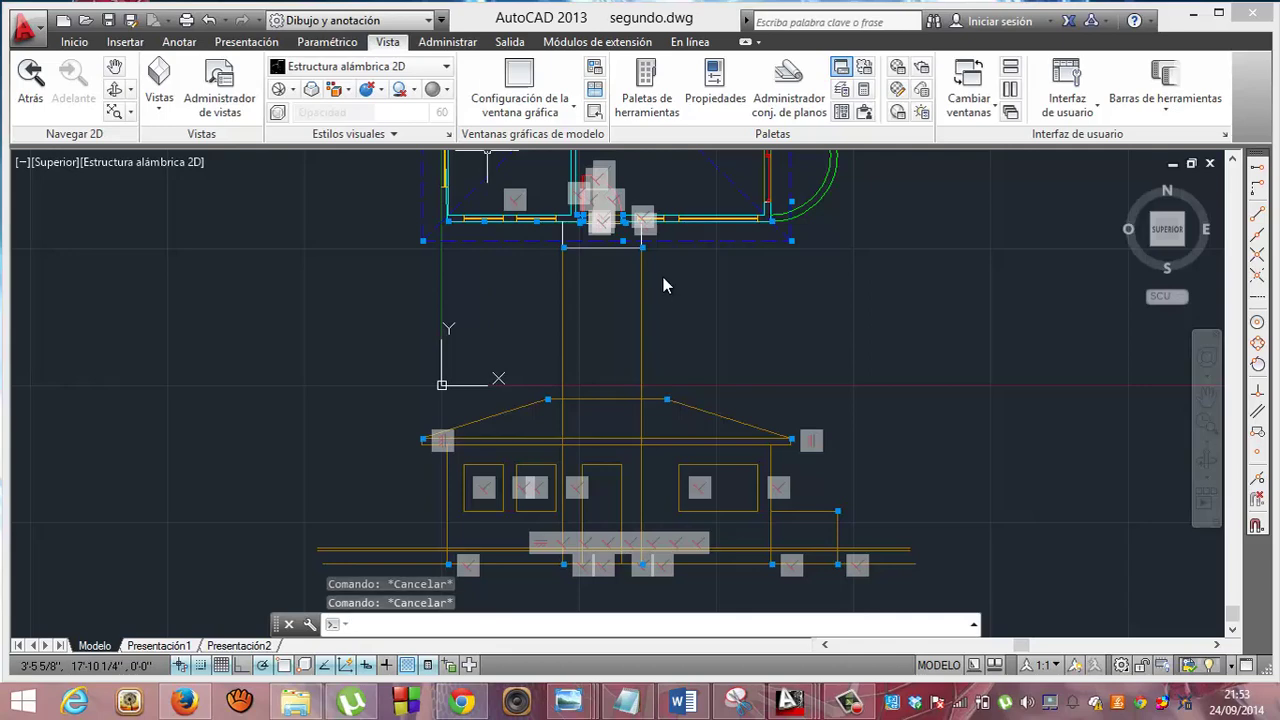
pyautogui.rightClick(381, 326)
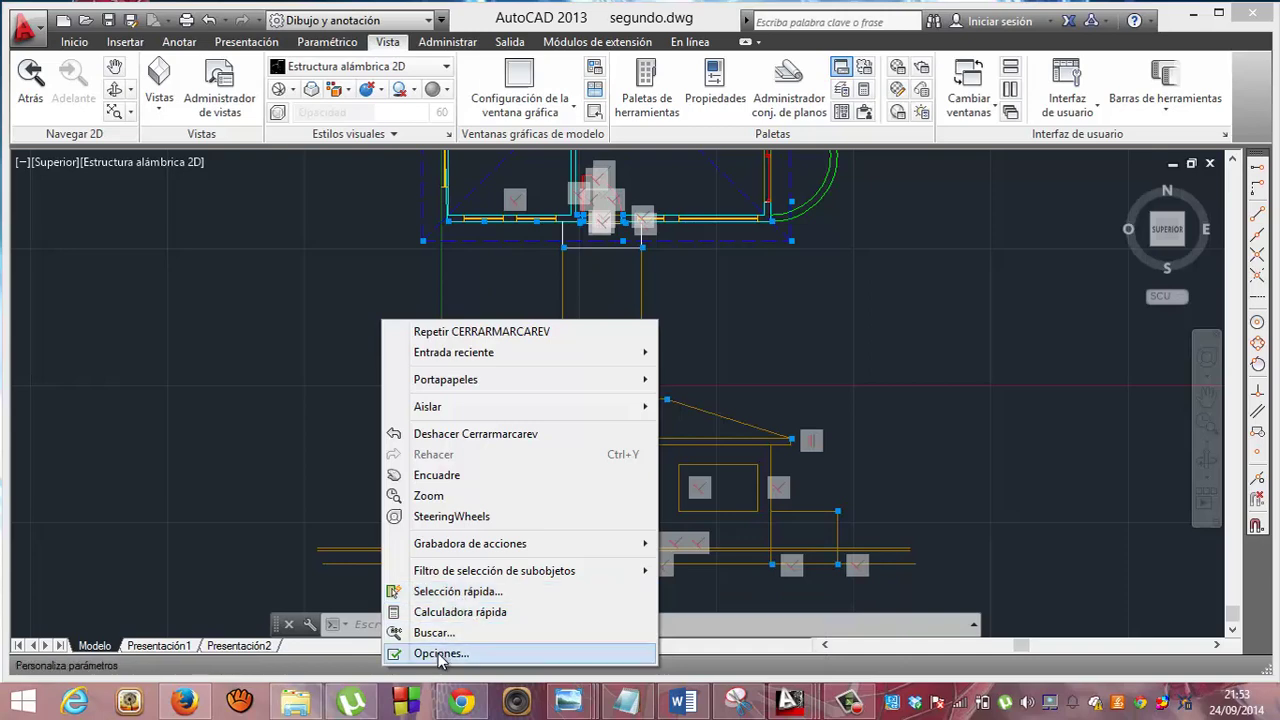
pyautogui.press('Escape')
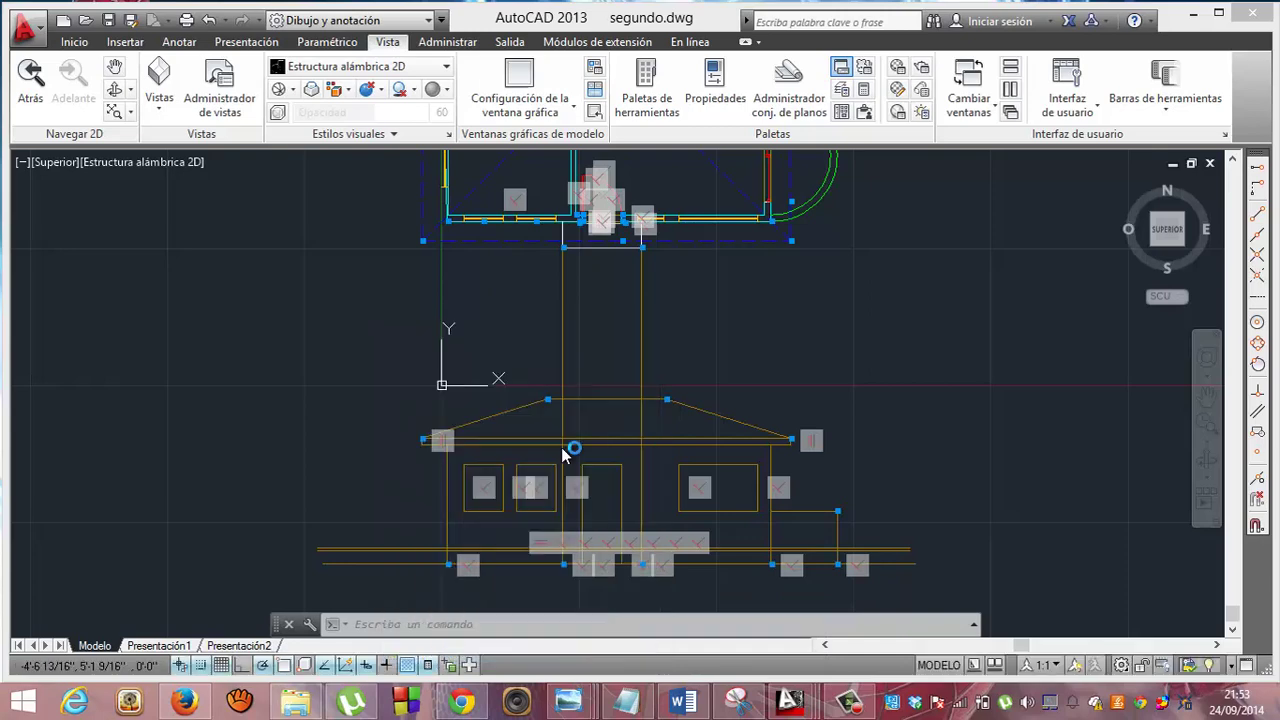
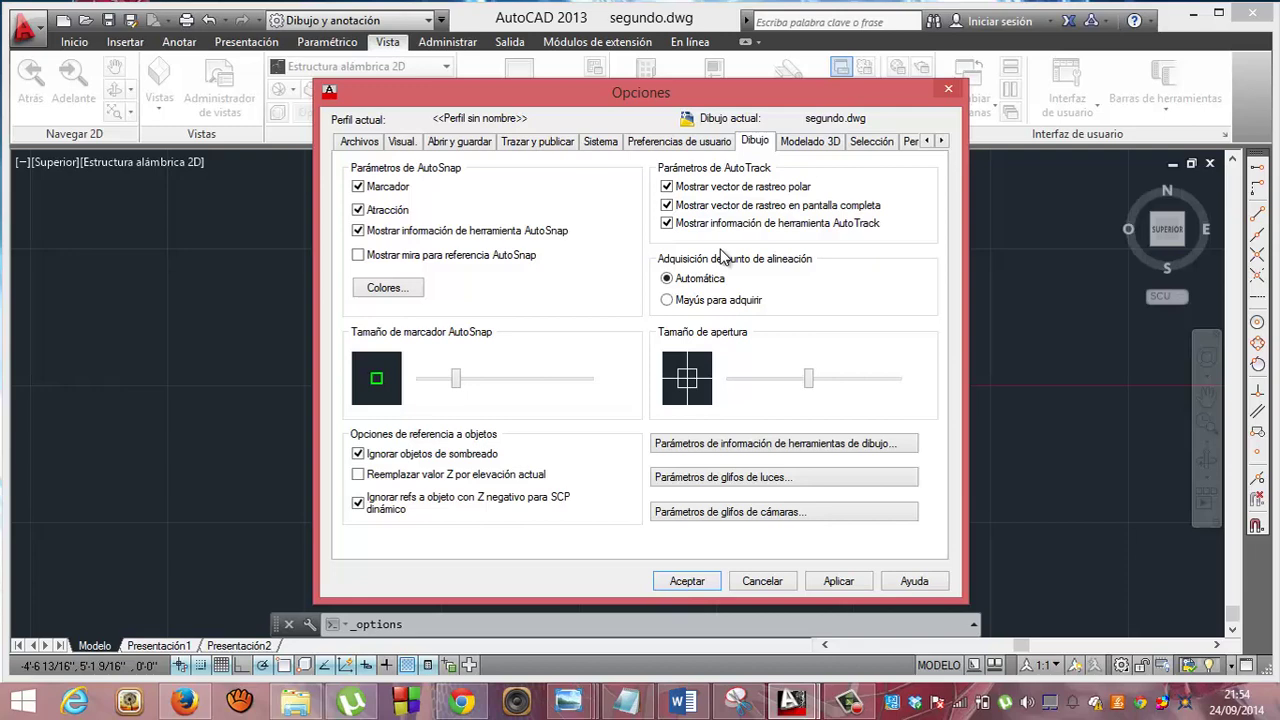
# Browse the Opciones dialog tabs, ending on the drafting settings.
pyautogui.click(792, 145)
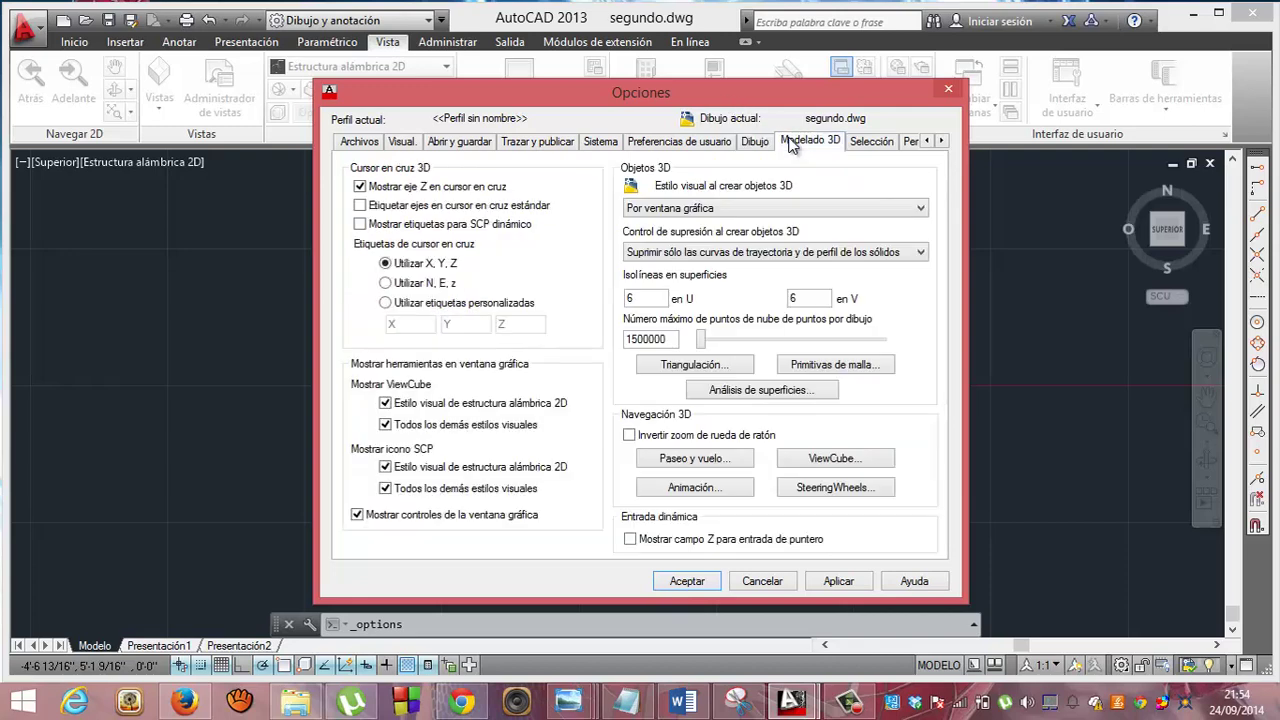
pyautogui.click(712, 141)
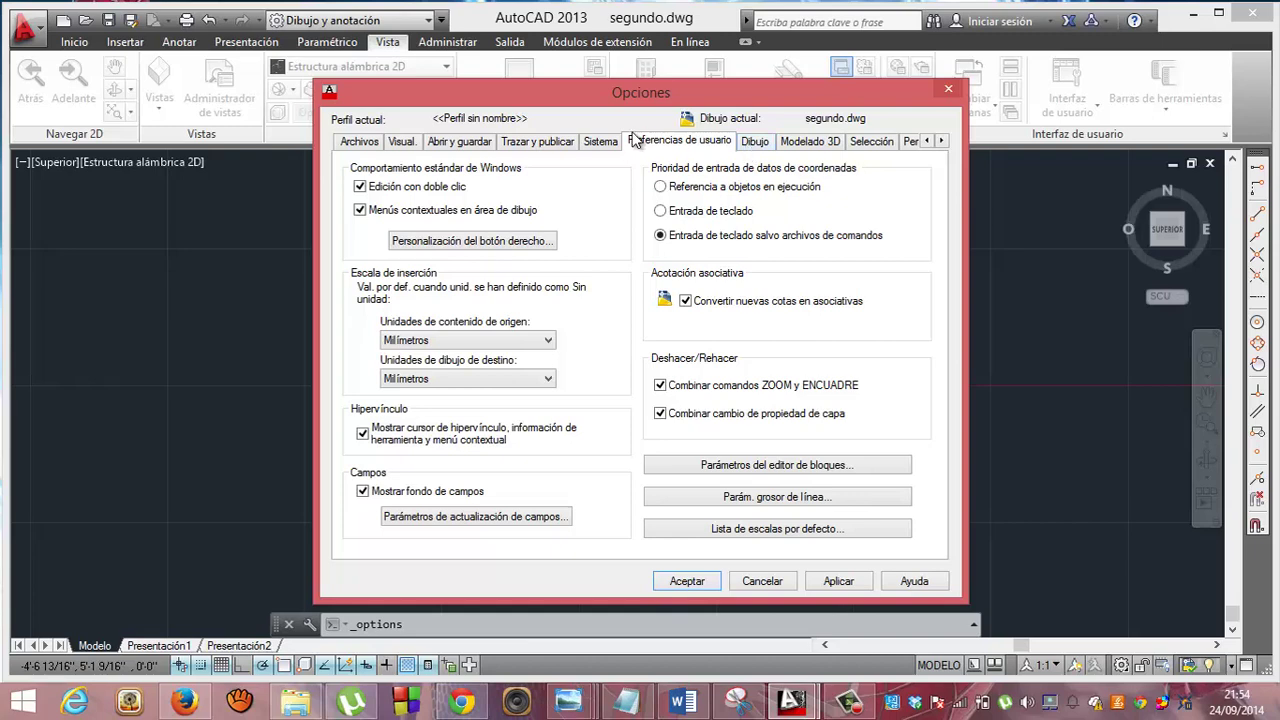
pyautogui.click(407, 146)
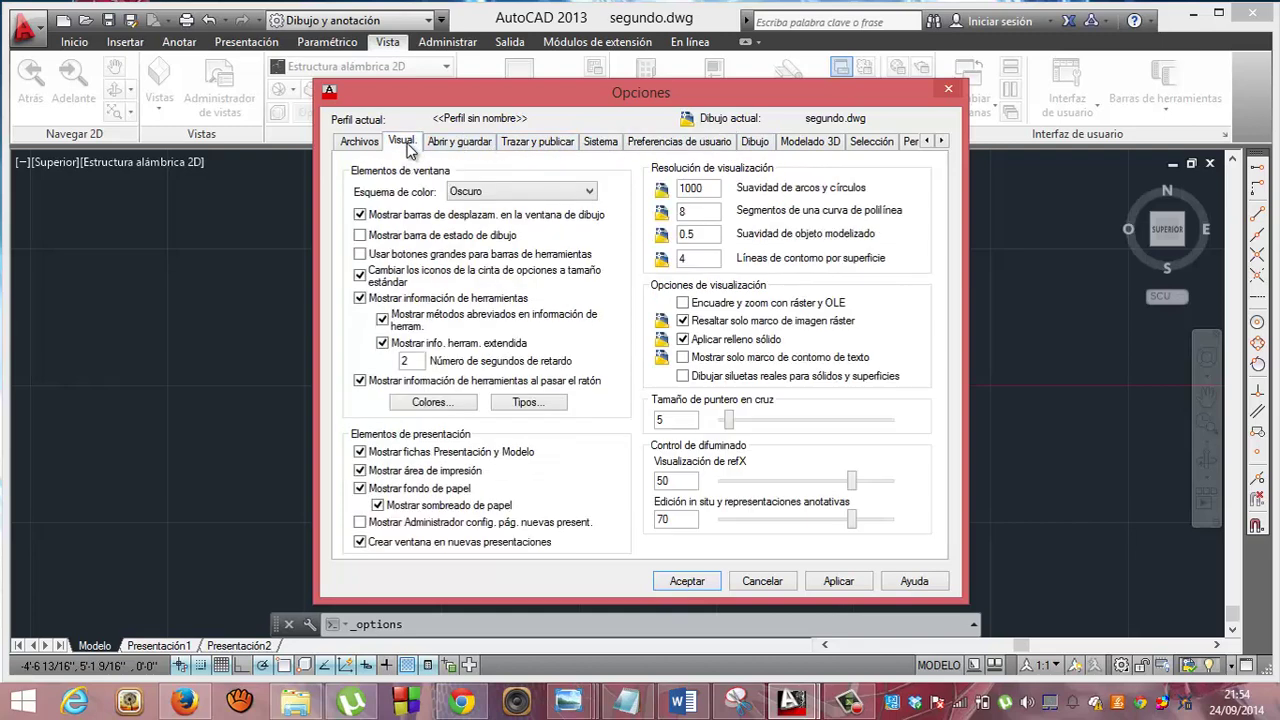
pyautogui.click(362, 146)
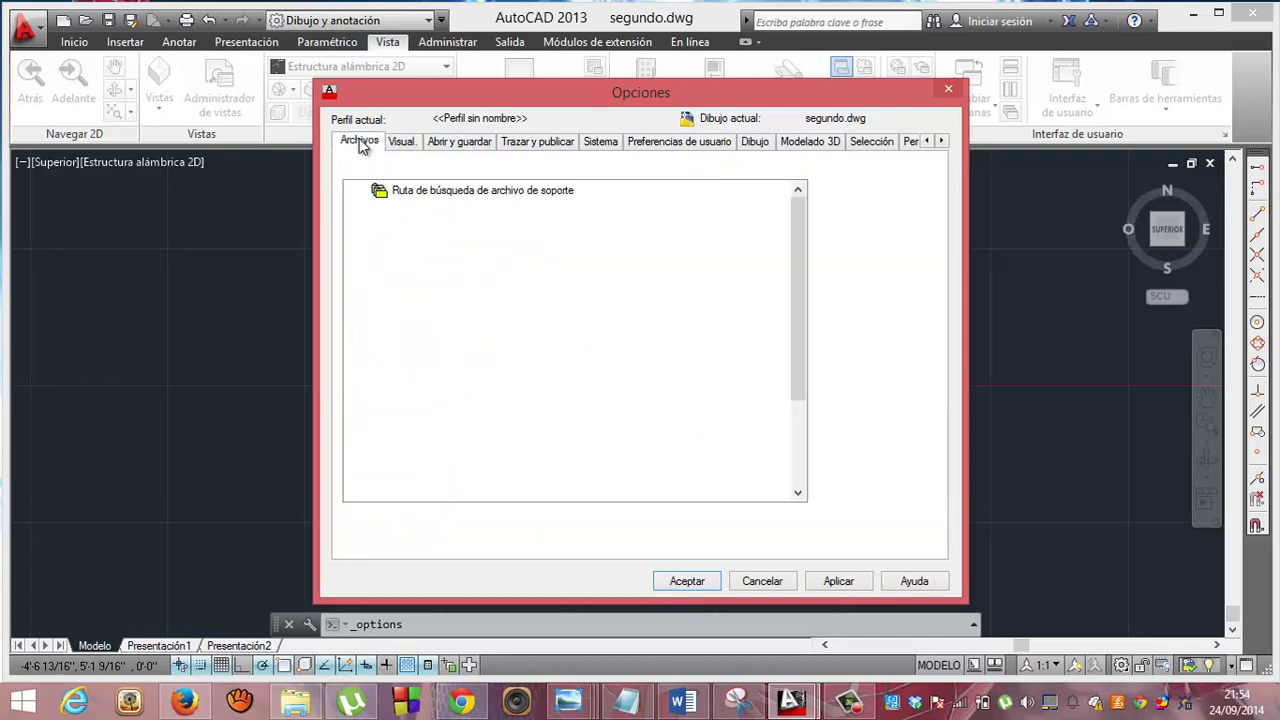
pyautogui.click(753, 142)
pyautogui.click(818, 142)
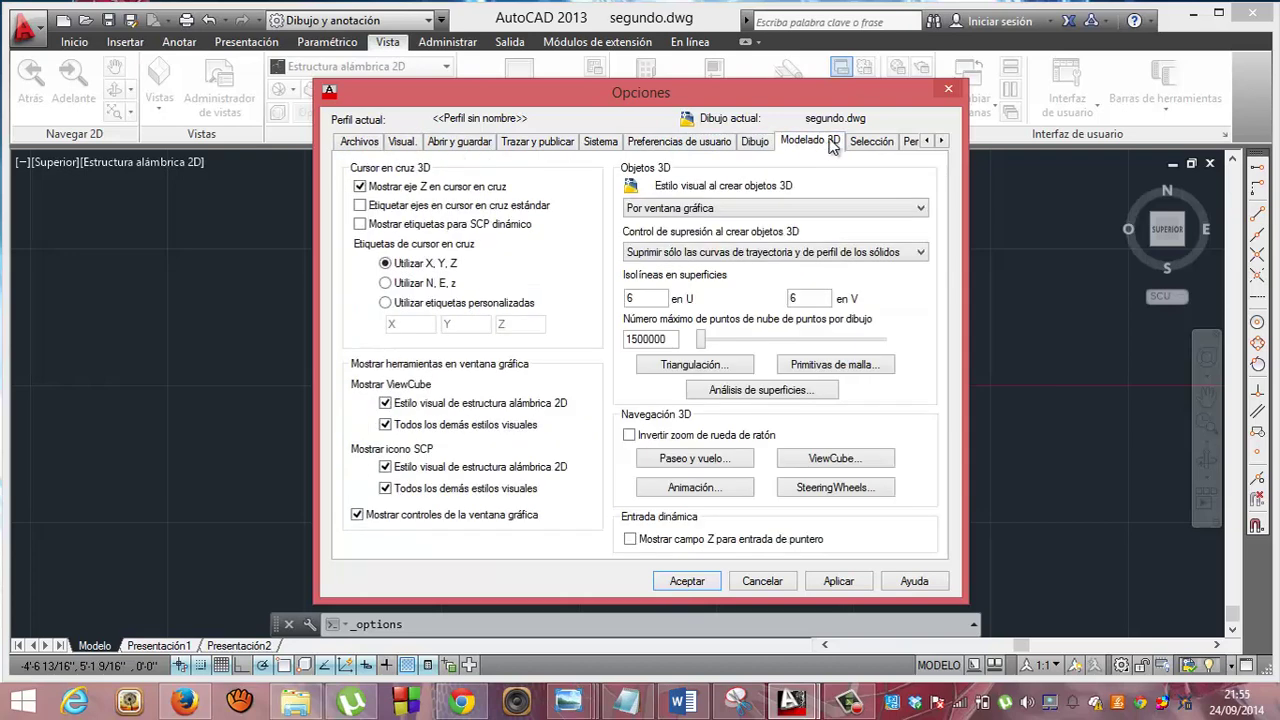
pyautogui.click(872, 142)
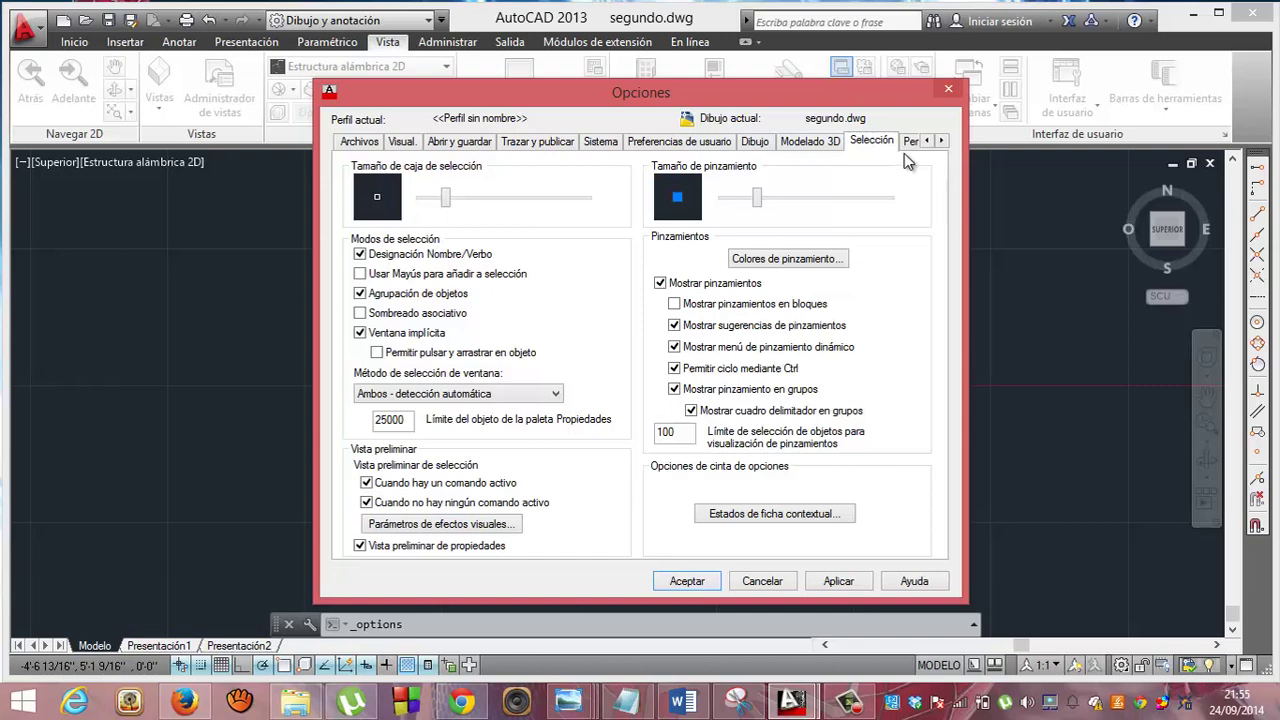
pyautogui.click(908, 142)
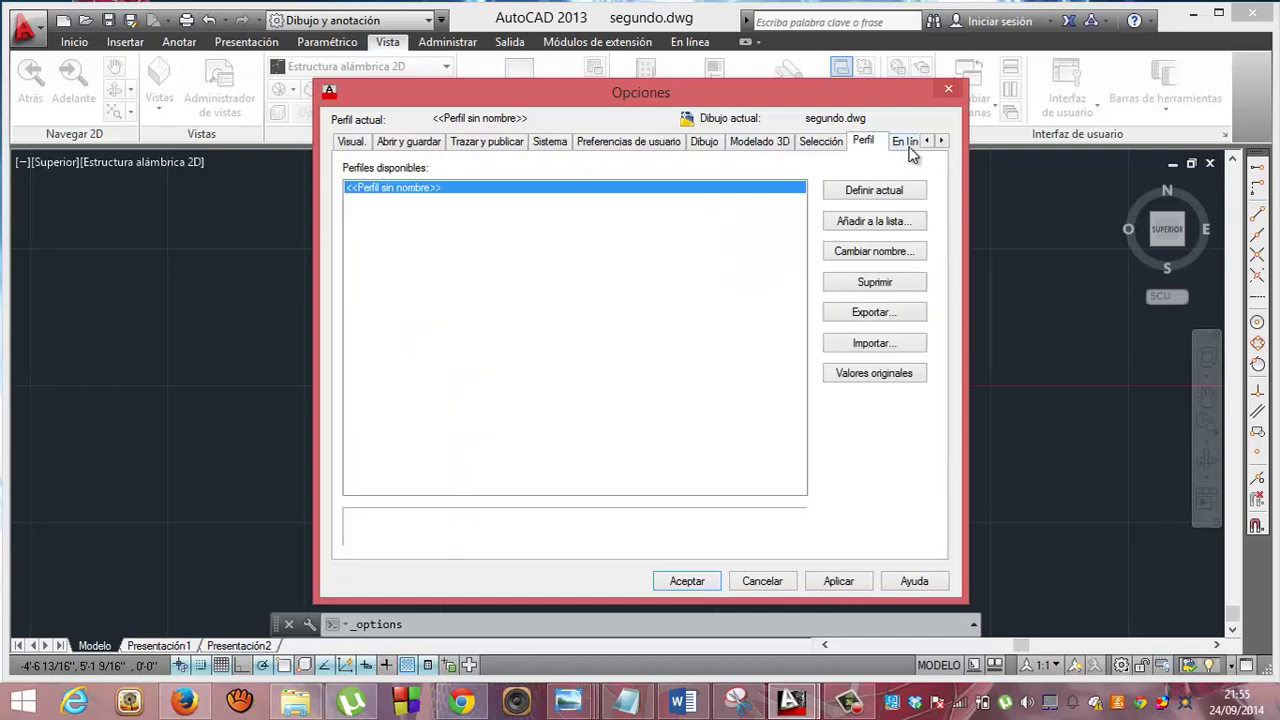
pyautogui.click(908, 143)
pyautogui.click(792, 144)
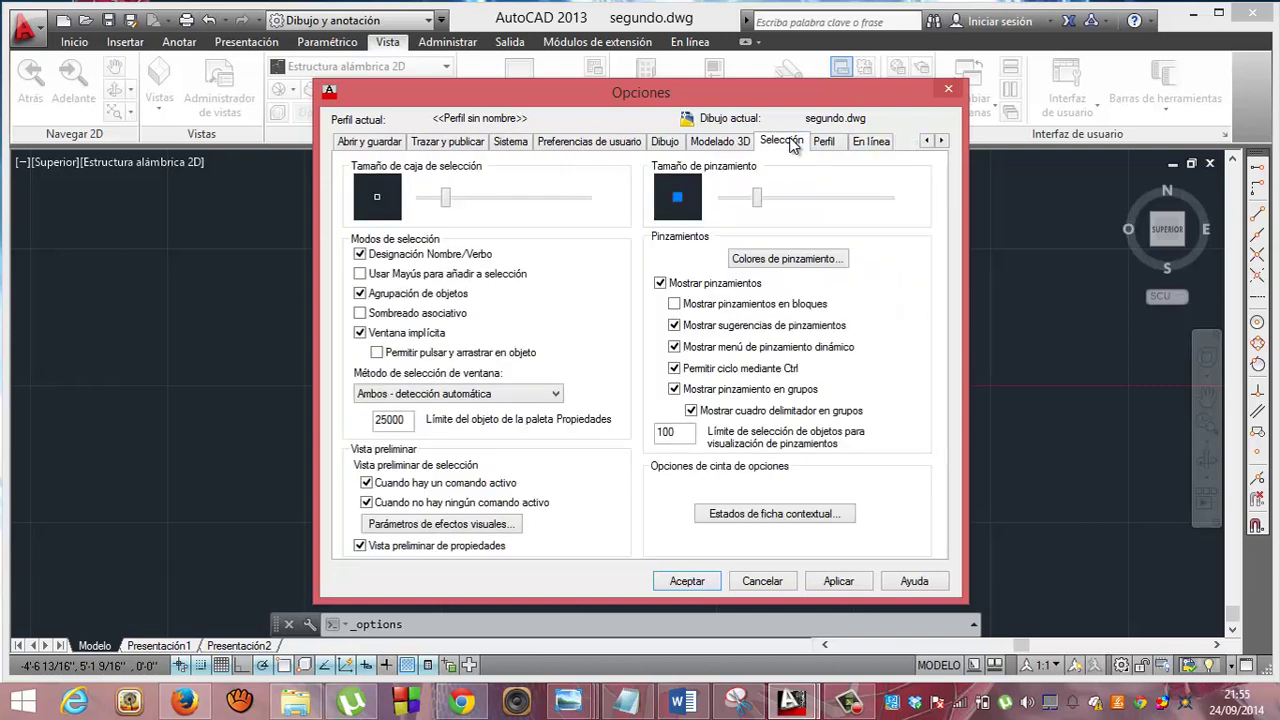
pyautogui.click(725, 143)
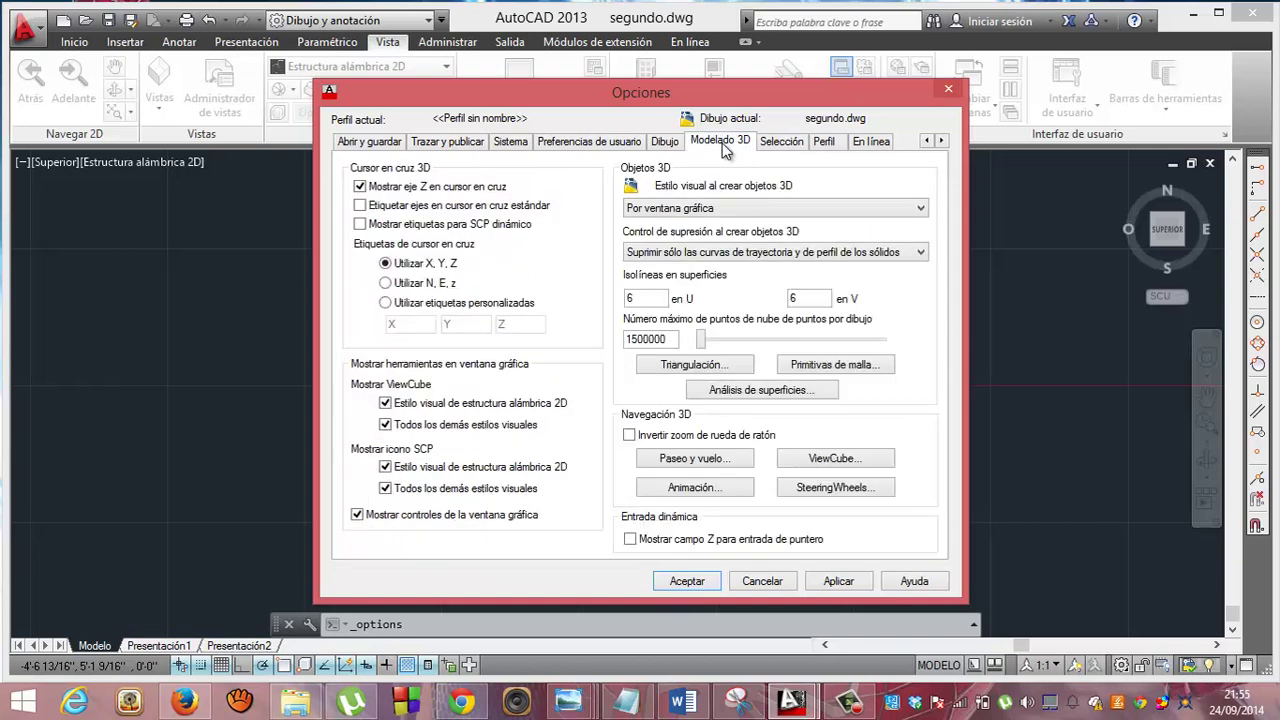
pyautogui.click(668, 143)
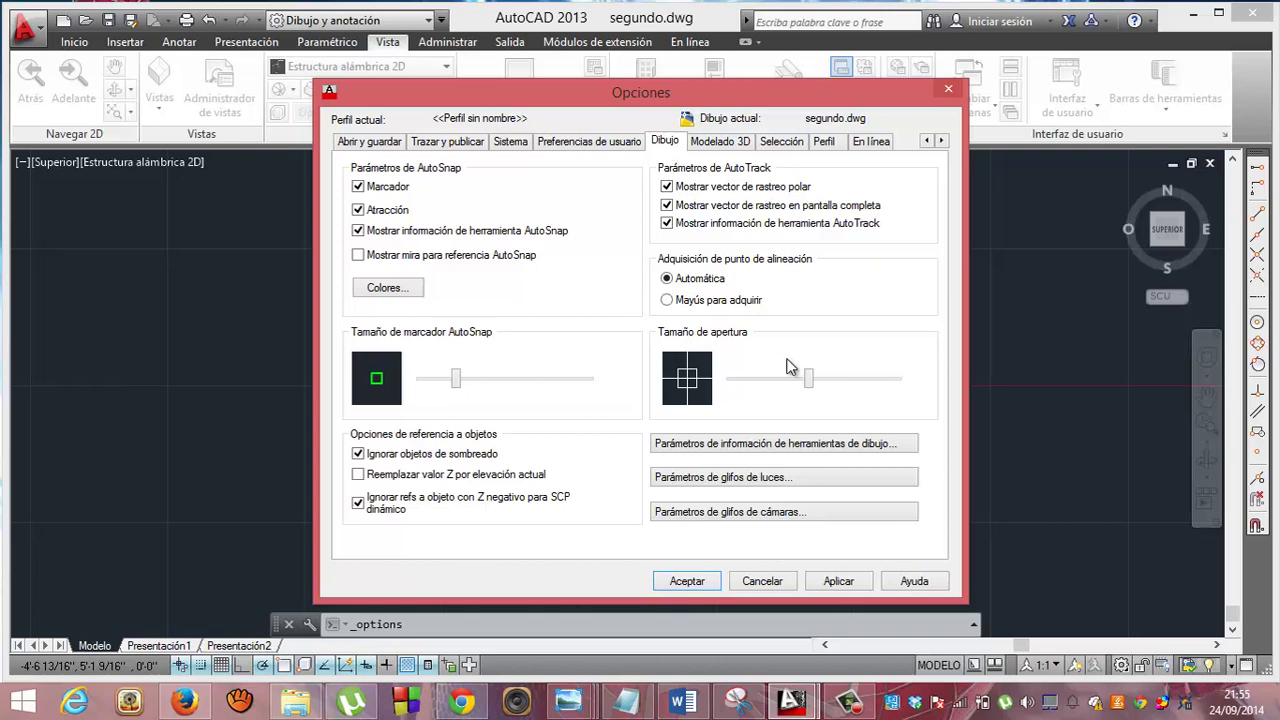
# View the drafting tooltip appearance settings, then close both dialogs without changes.
pyautogui.click(772, 444)
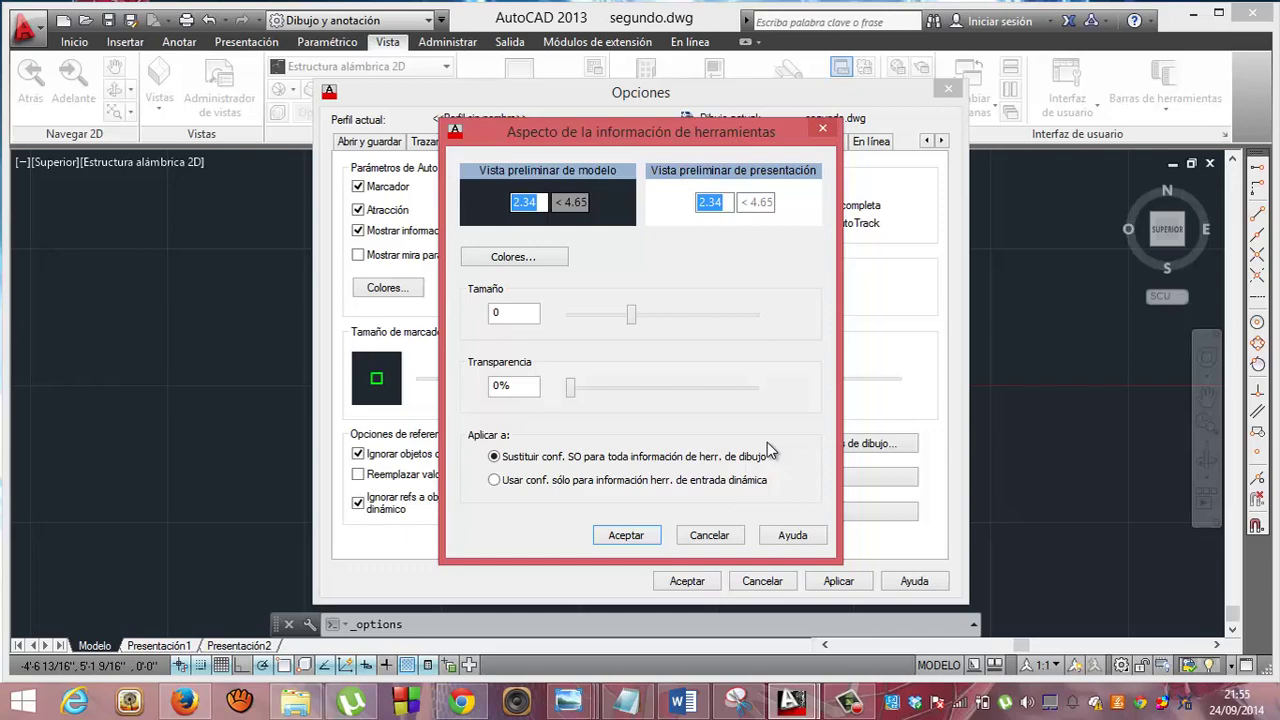
pyautogui.press('Escape')
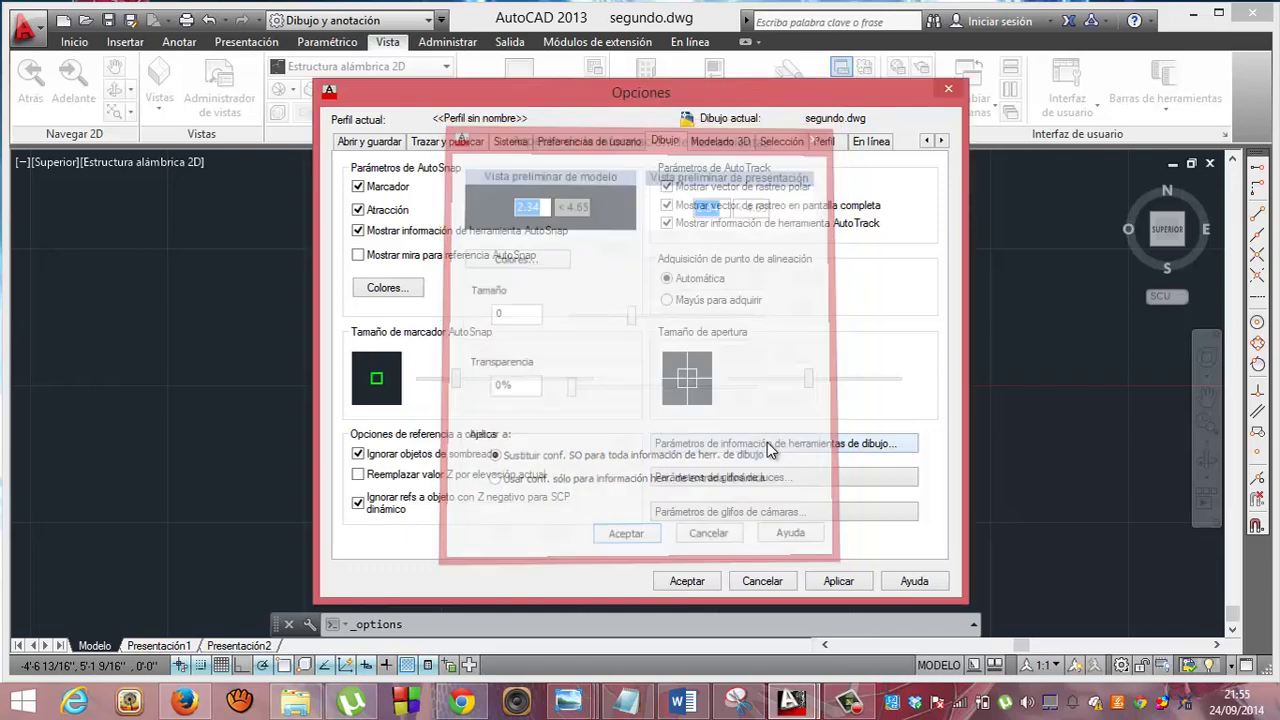
pyautogui.press('Escape')
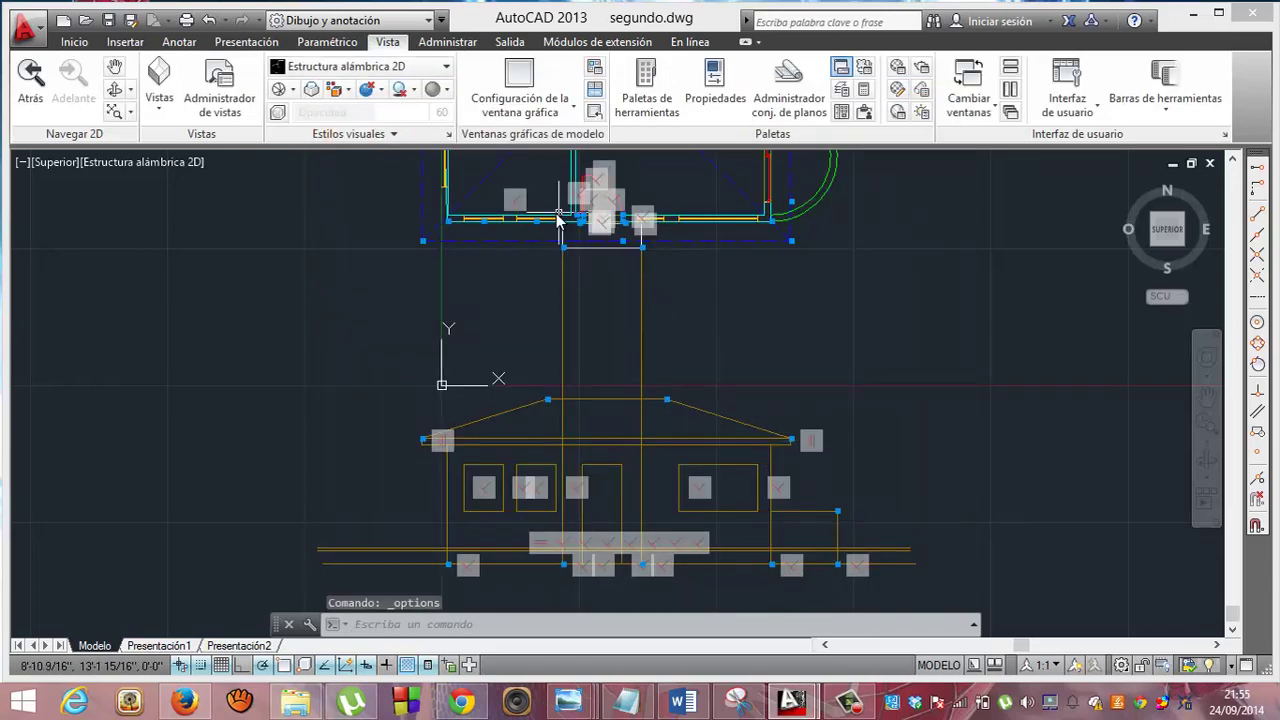
# On the Inicio tab, use Ocultar todas las restricciones to hide every constraint marker in the drawing.
pyautogui.click(84, 46)
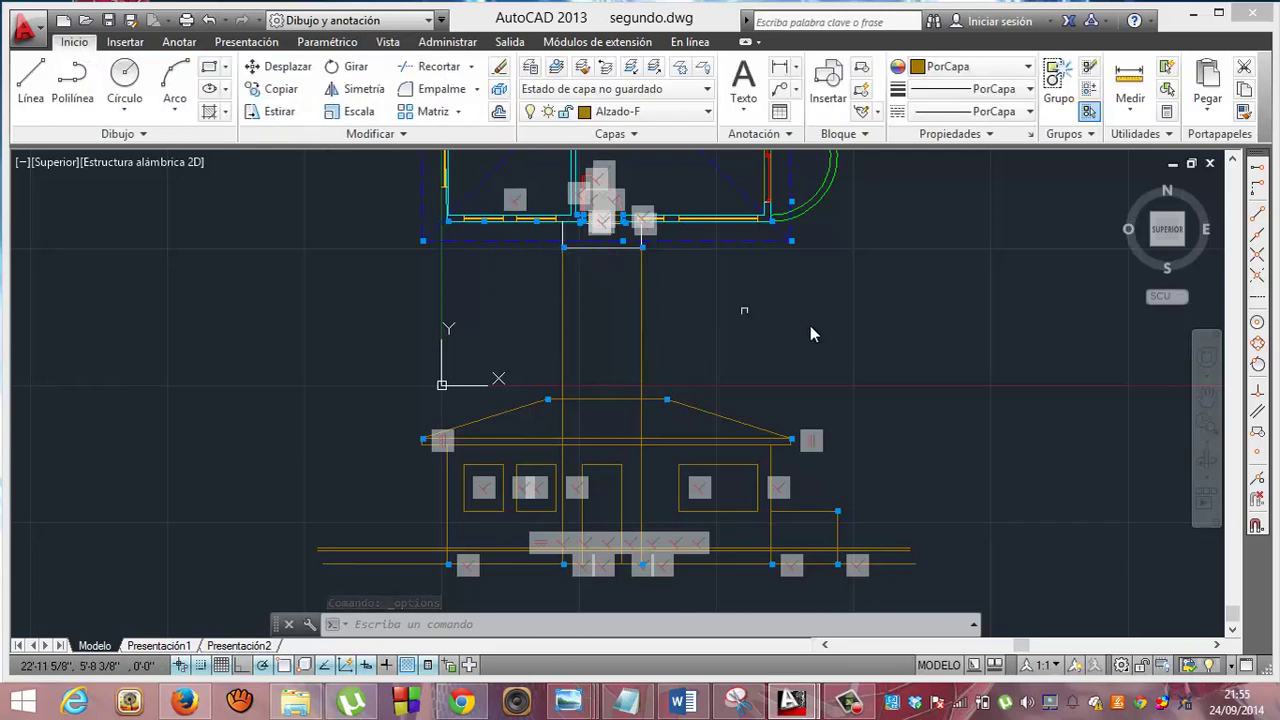
pyautogui.press('Escape')
pyautogui.press('Escape')
pyautogui.press('Escape')
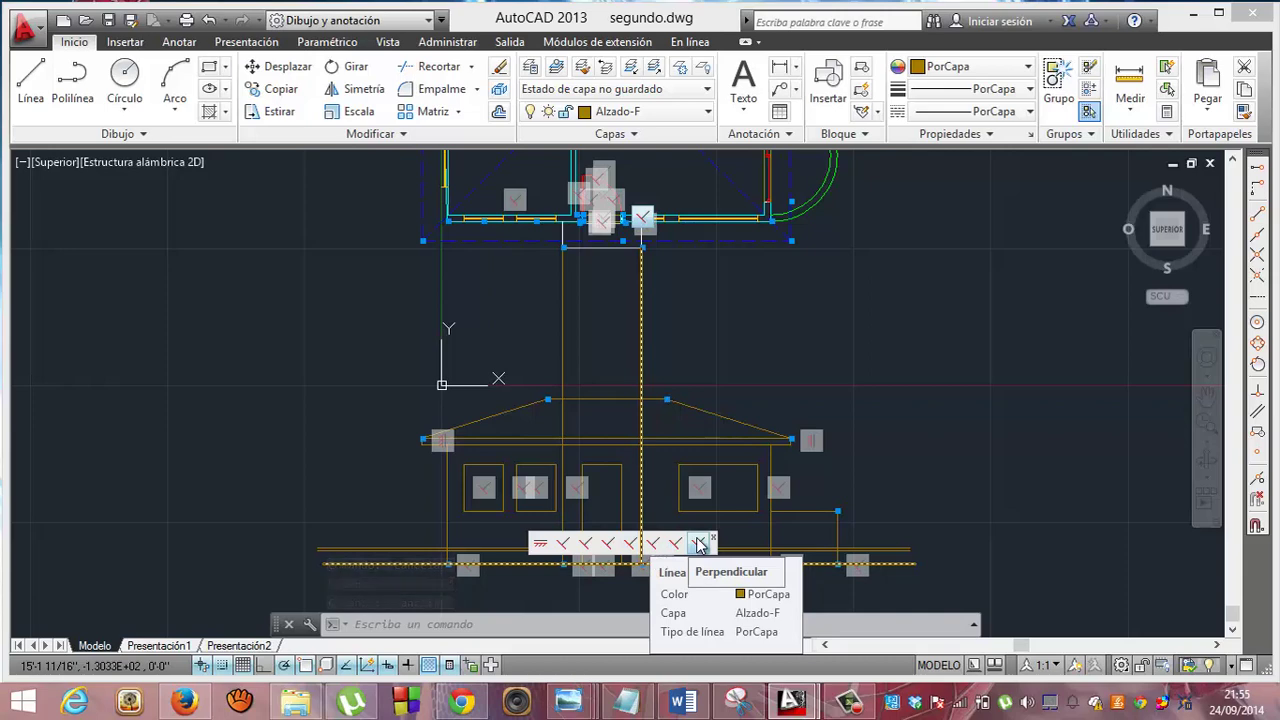
pyautogui.rightClick(699, 543)
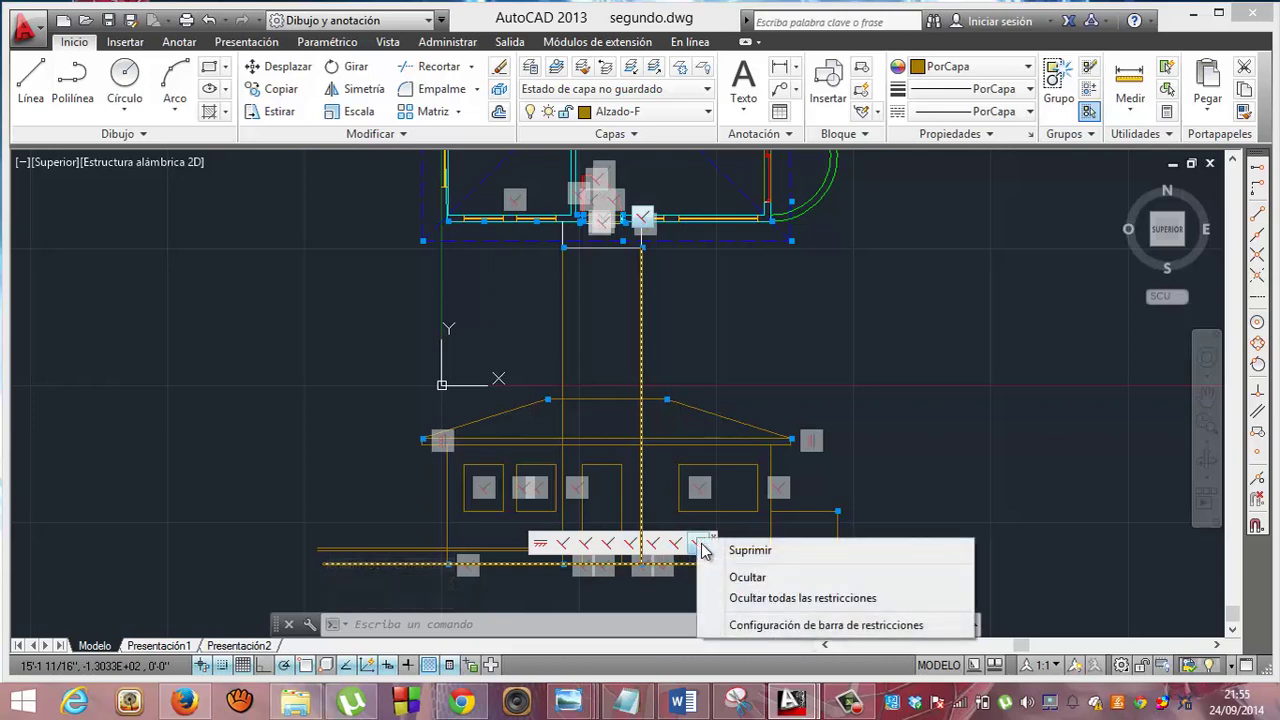
pyautogui.click(760, 598)
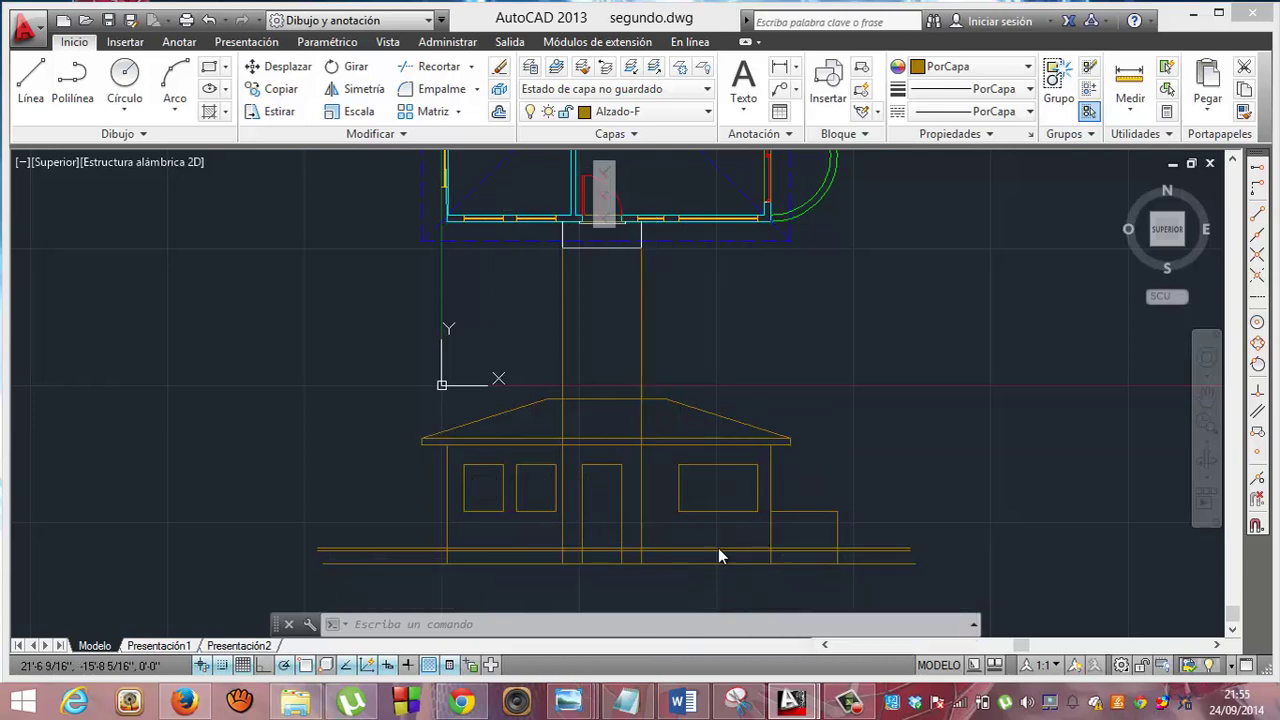
pyautogui.press('Escape')
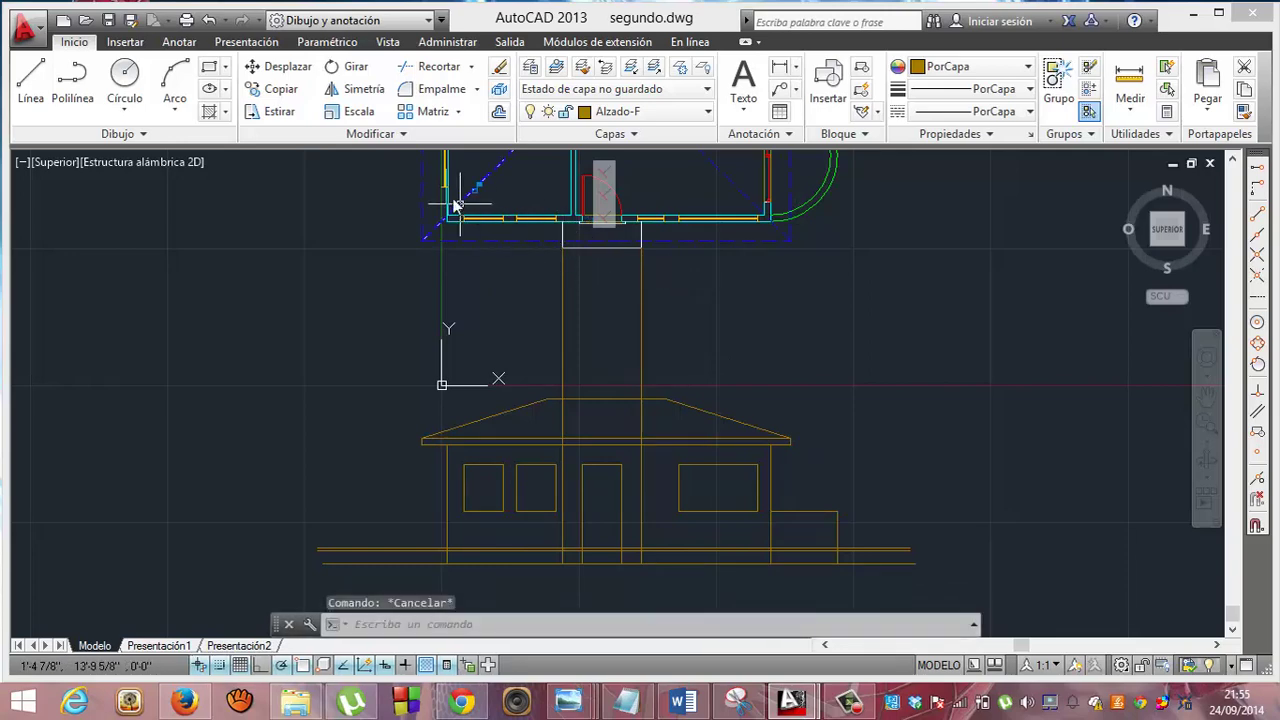
# Draw a vertical line from the plan's door jamb endpoint straight down to the elevation ground line.
pyautogui.click(124, 78)
pyautogui.click(36, 72)
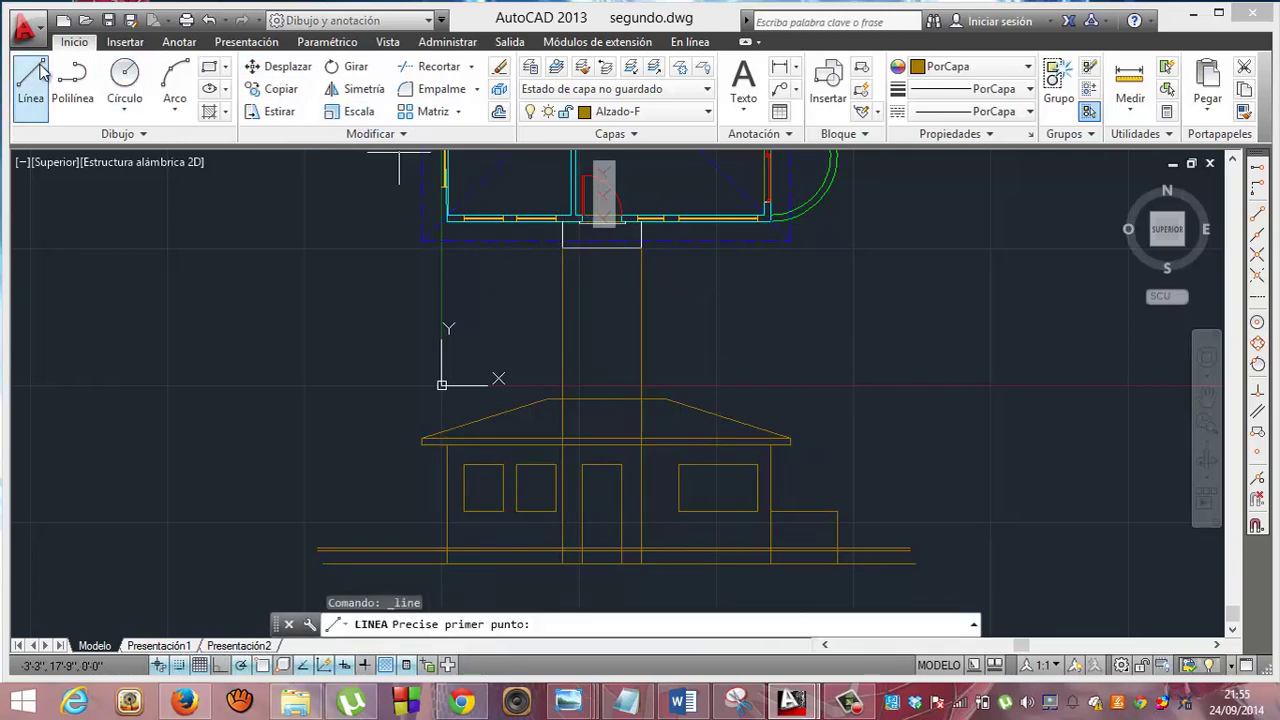
pyautogui.click(578, 228)
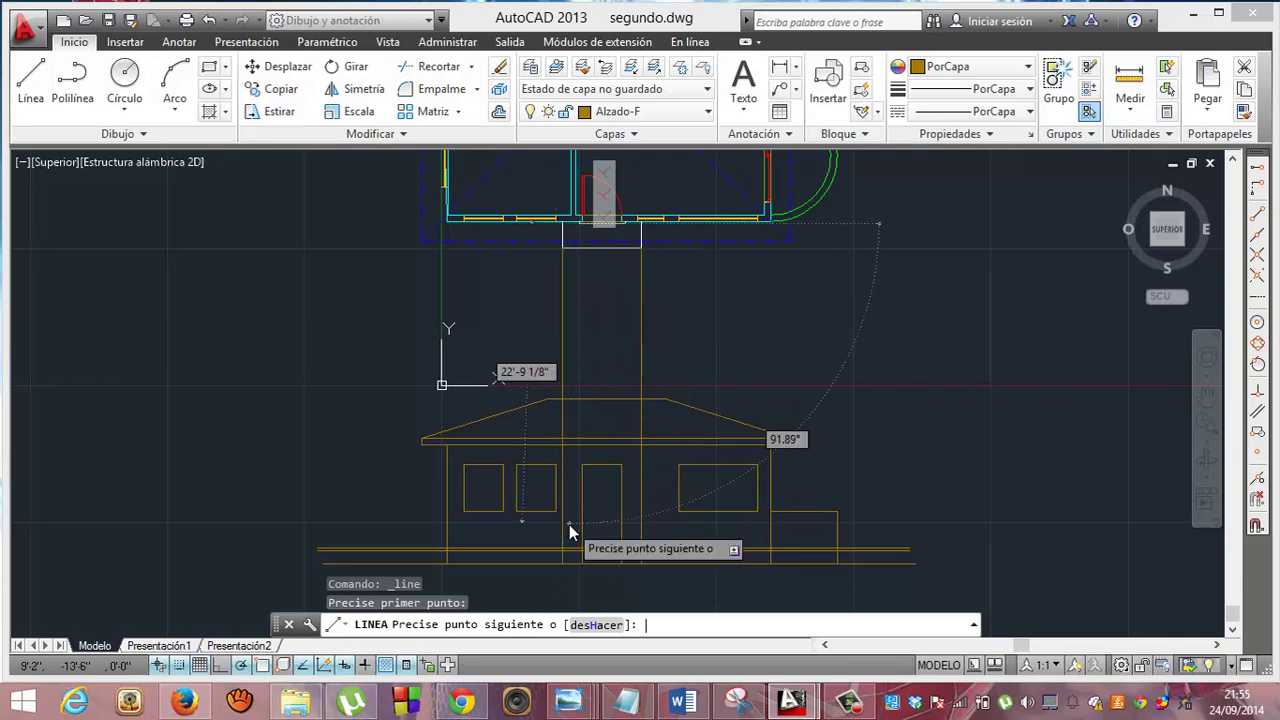
pyautogui.press('Escape')
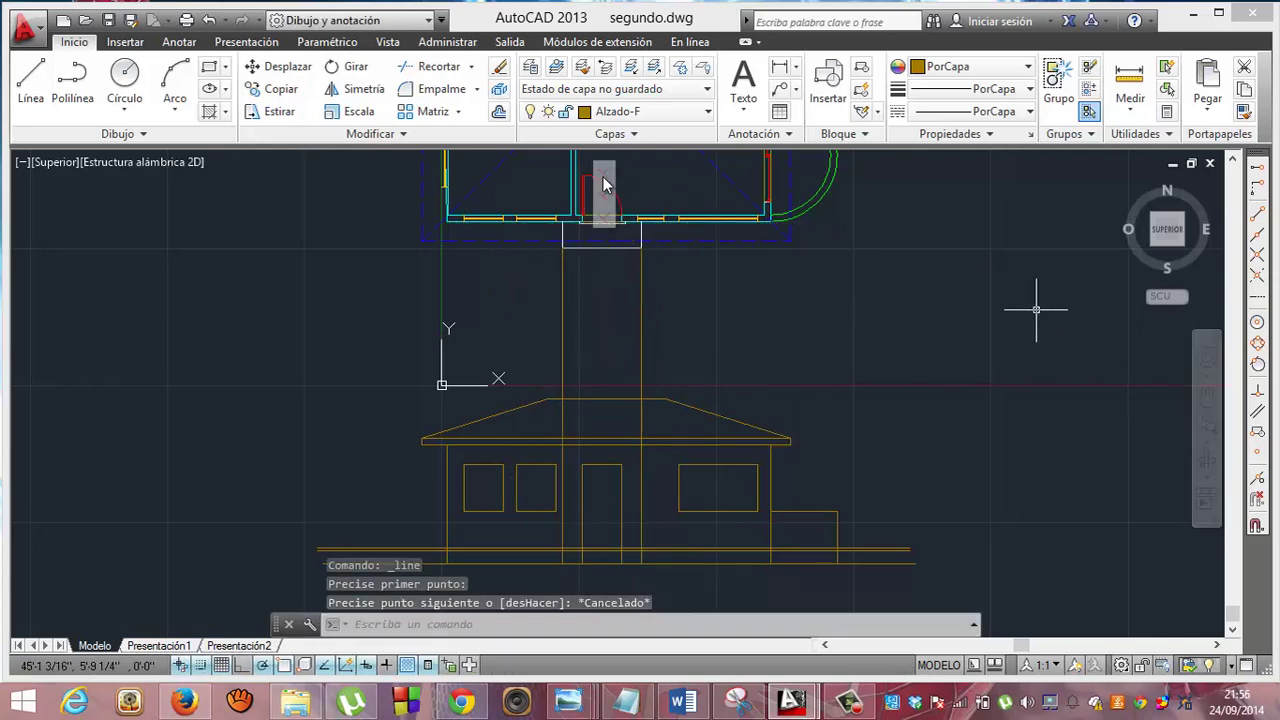
pyautogui.click(36, 86)
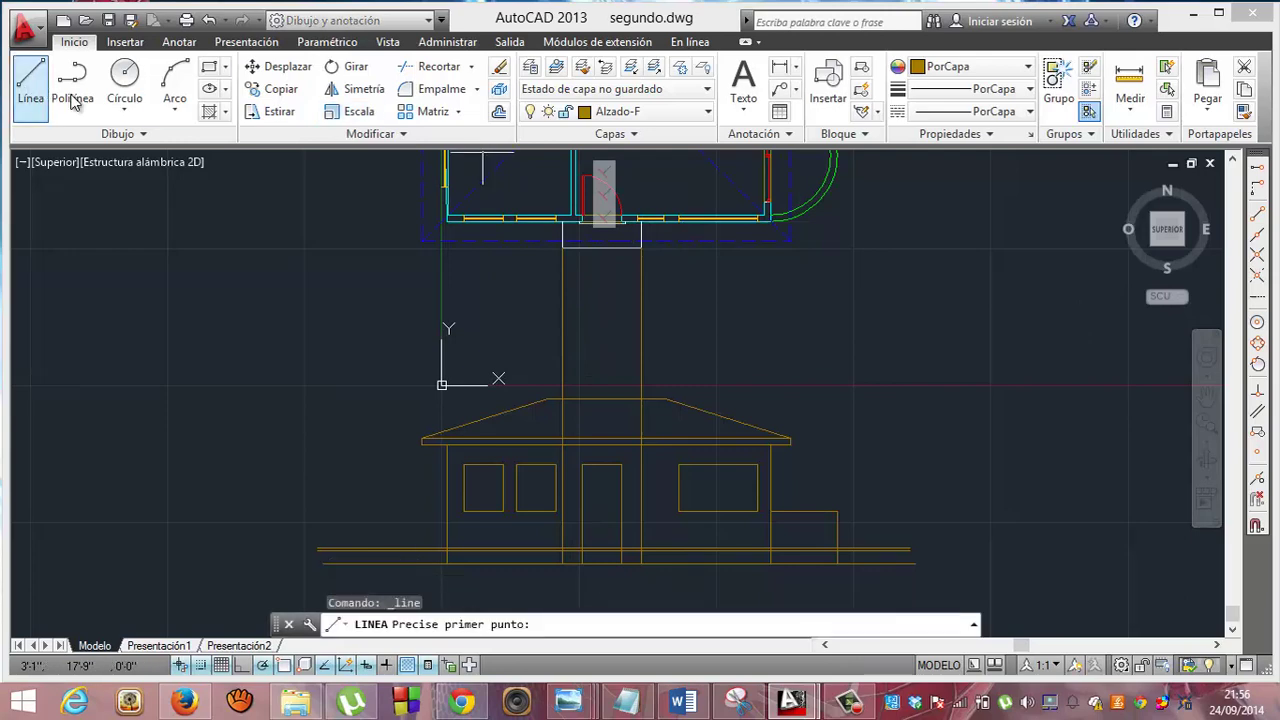
pyautogui.click(575, 230)
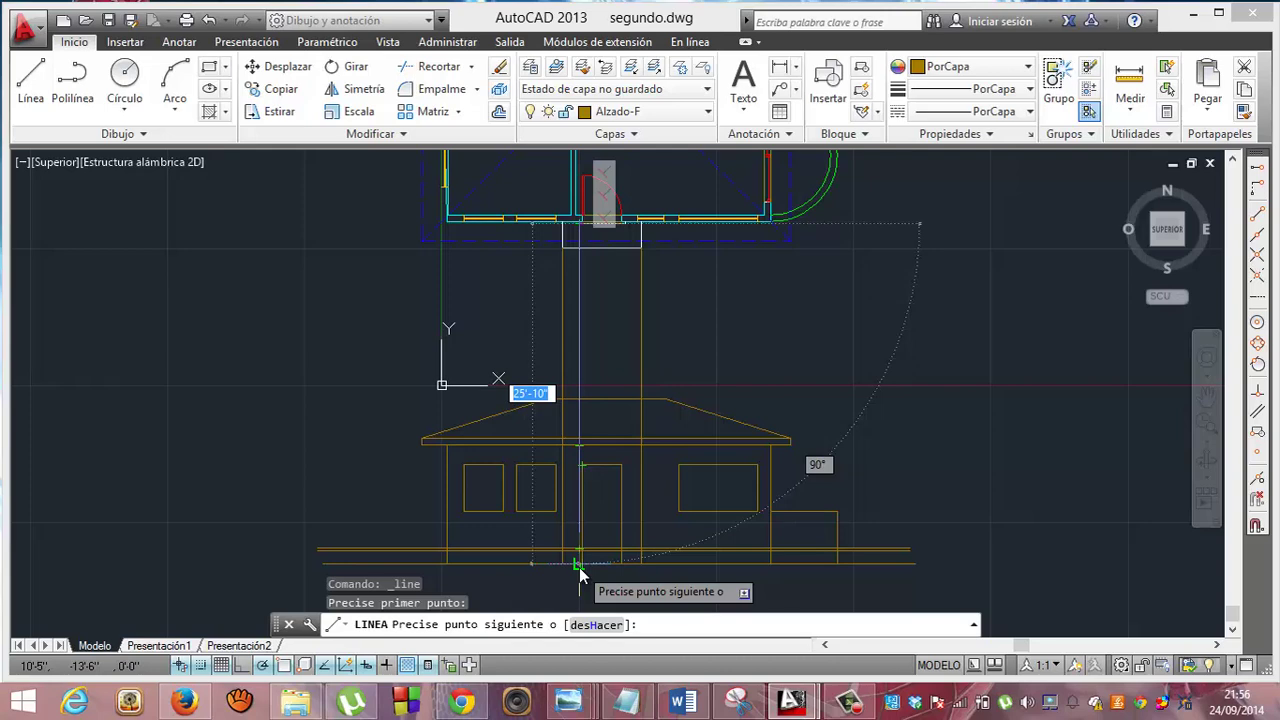
pyautogui.click(579, 567)
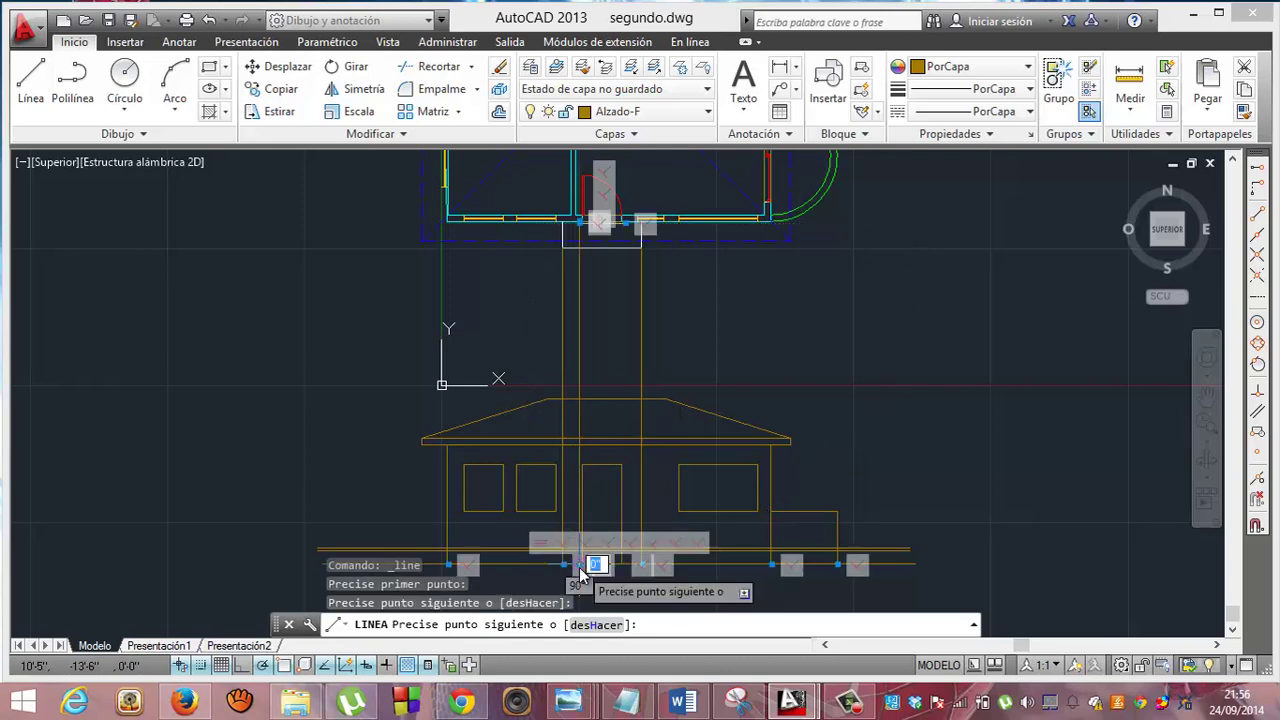
pyautogui.press('Return')
pyautogui.press('Escape')
pyautogui.press('Escape')
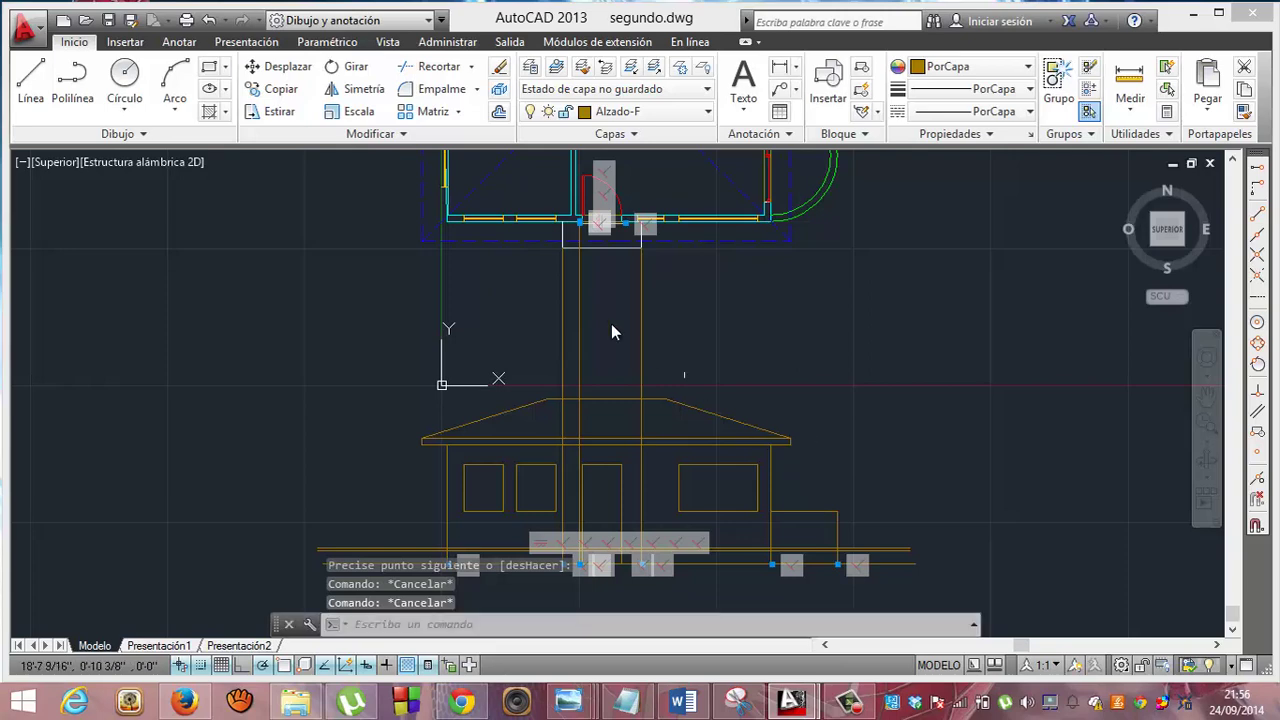
pyautogui.press('Escape')
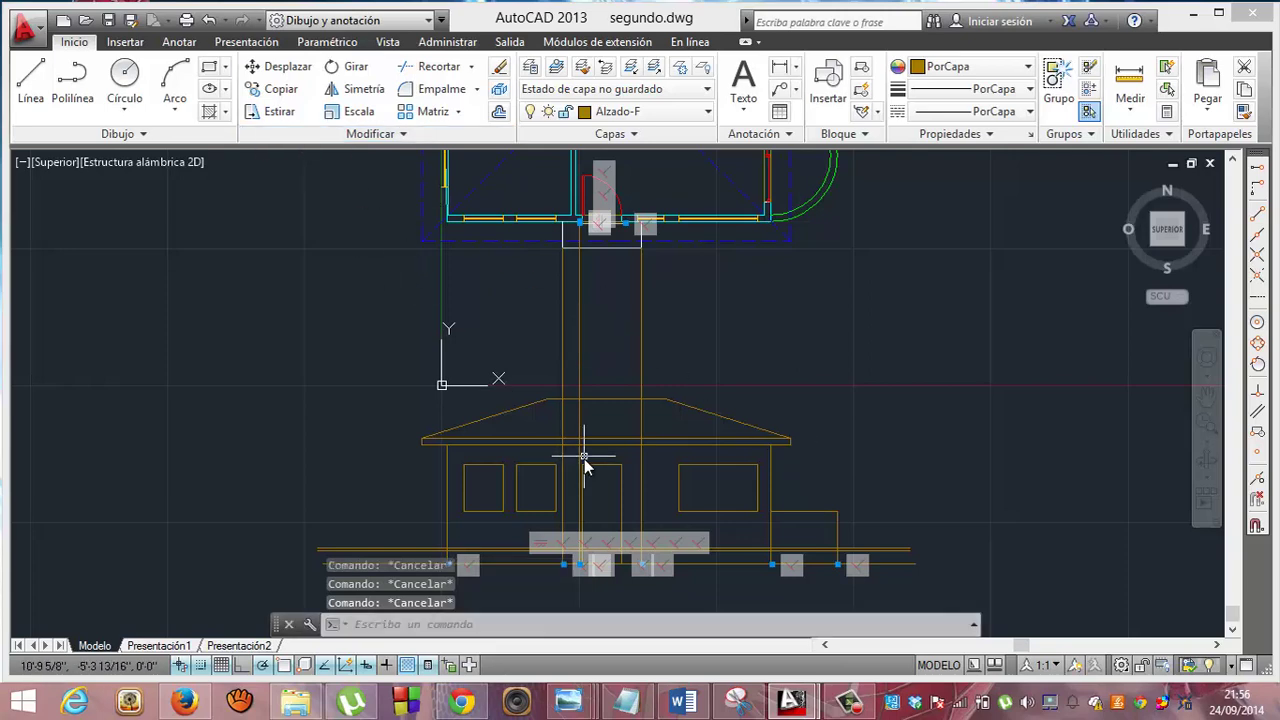
# In Constraint Settings, clear all constraint types and keep only Perpendicular shown in the bars.
pyautogui.rightClick(670, 568)
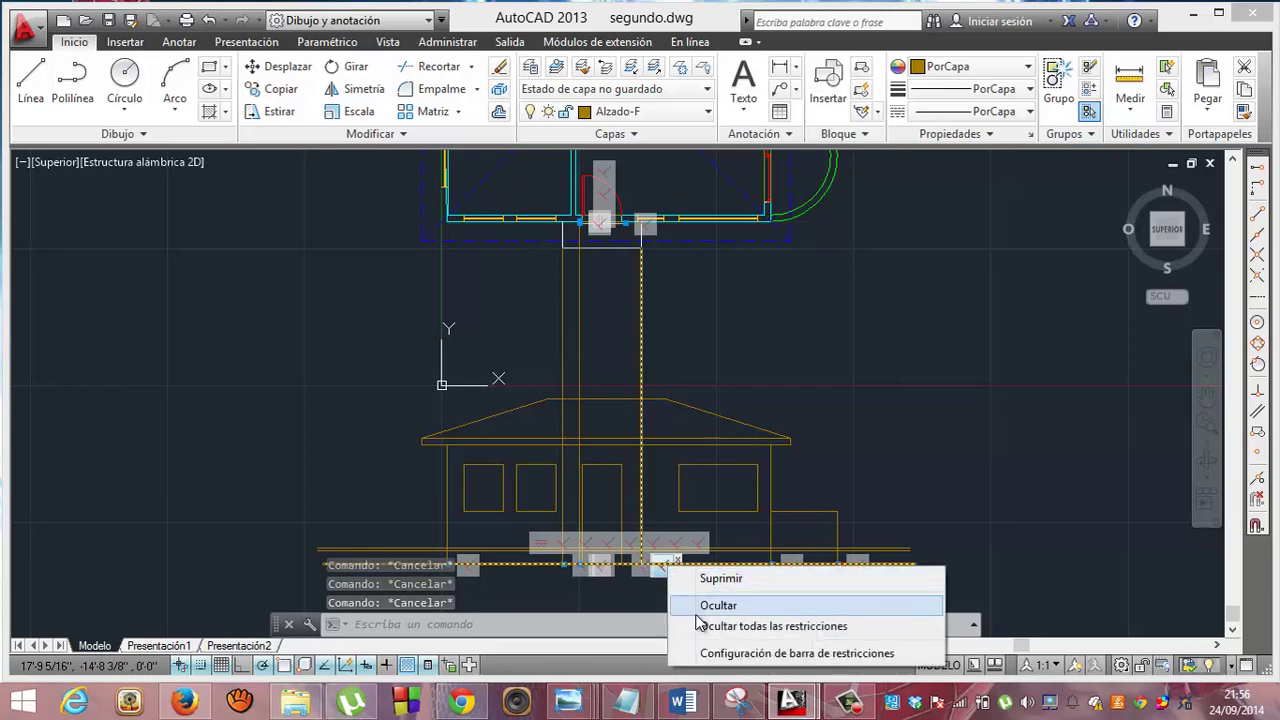
pyautogui.click(705, 668)
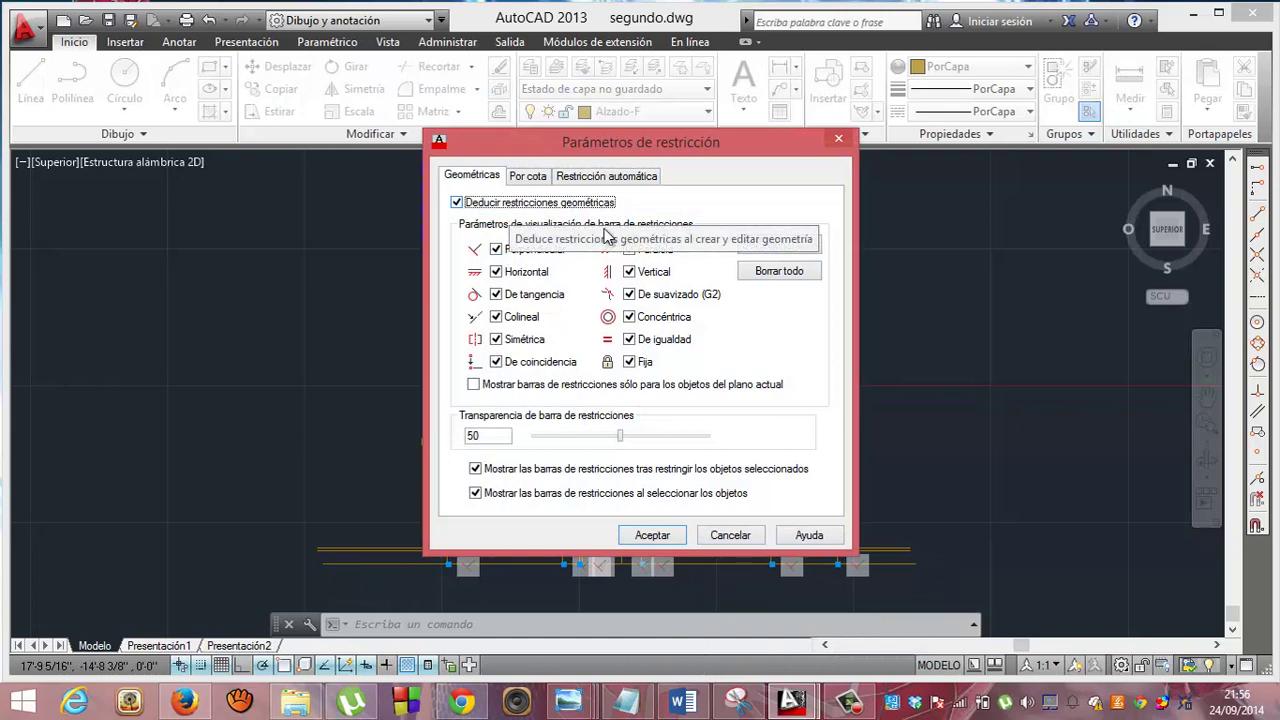
pyautogui.click(778, 271)
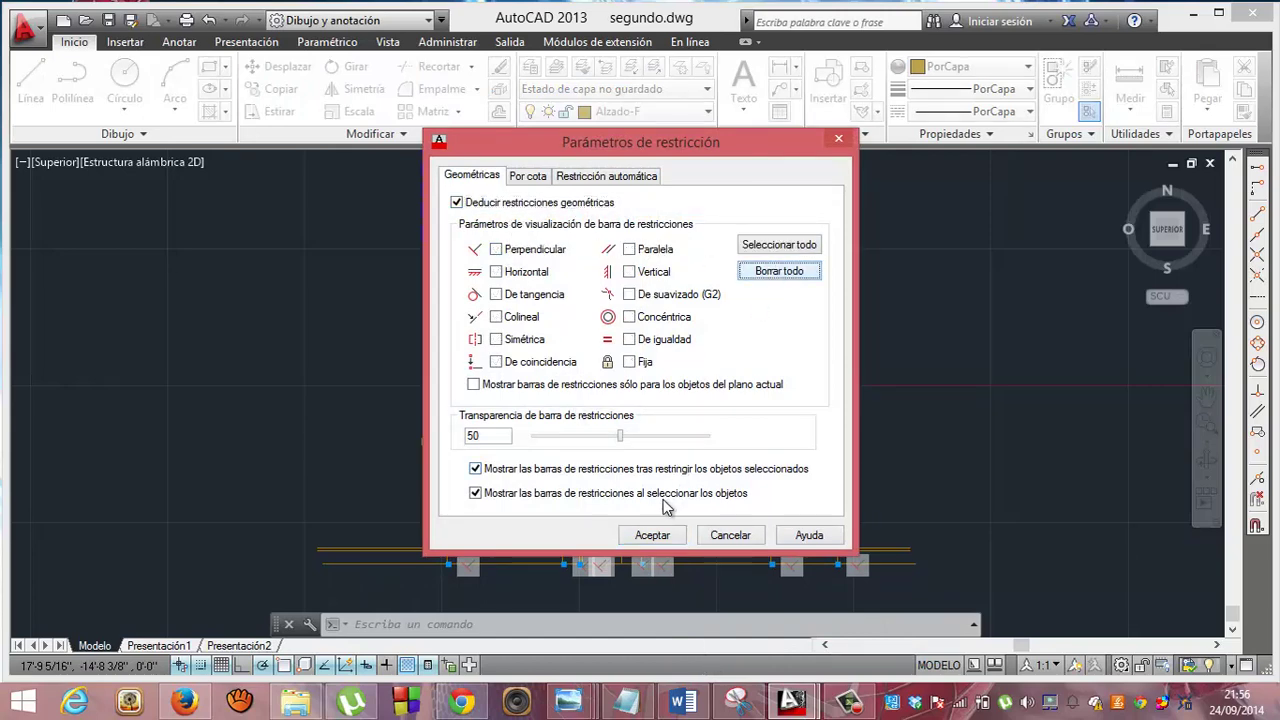
pyautogui.click(652, 536)
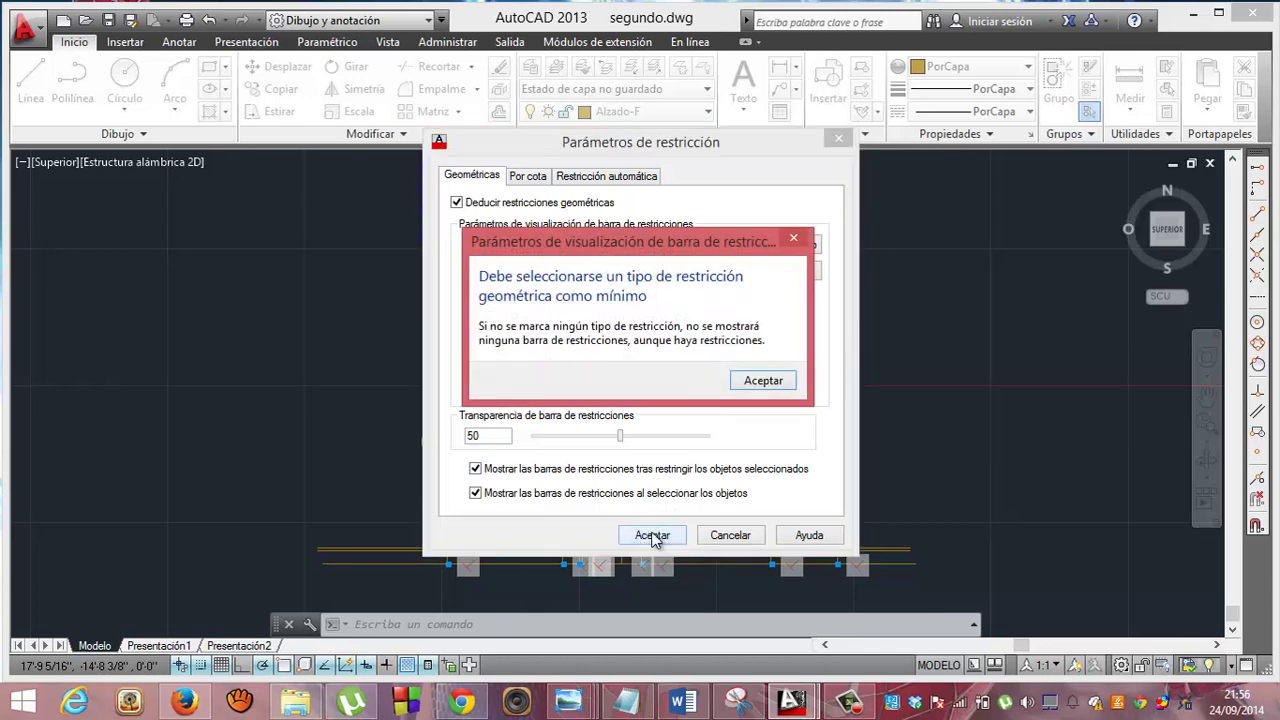
pyautogui.click(764, 381)
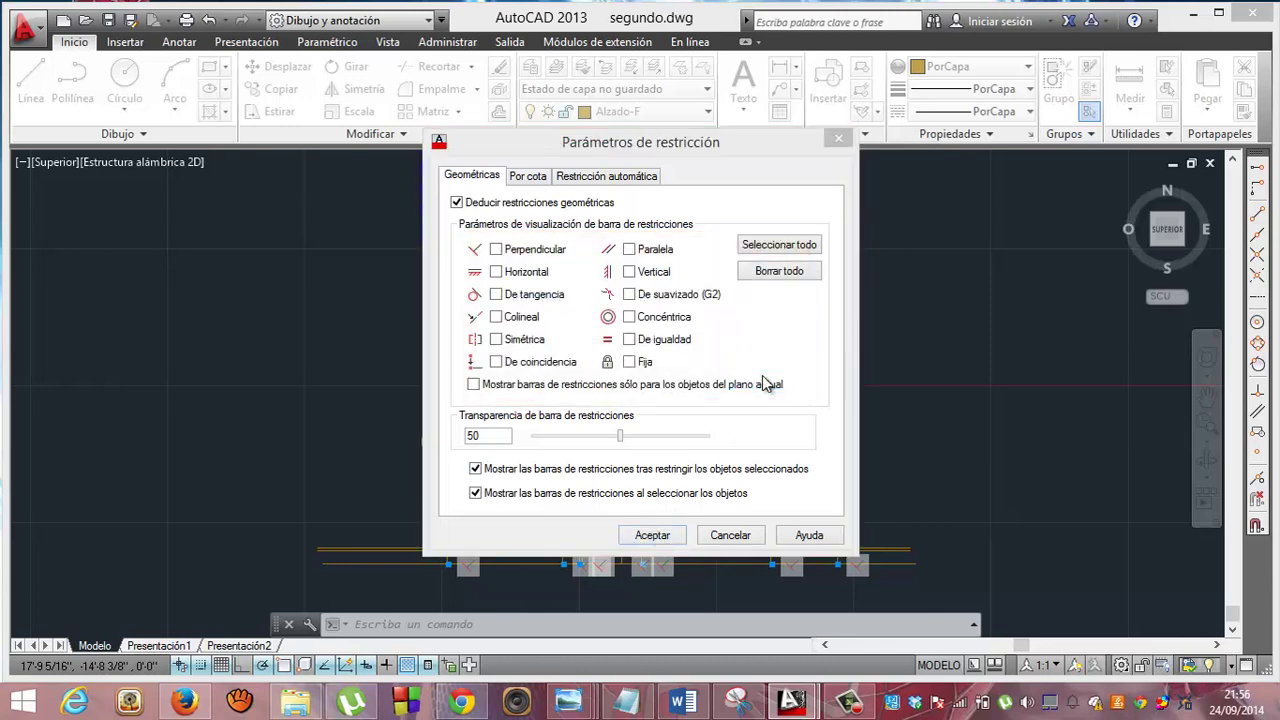
pyautogui.click(496, 250)
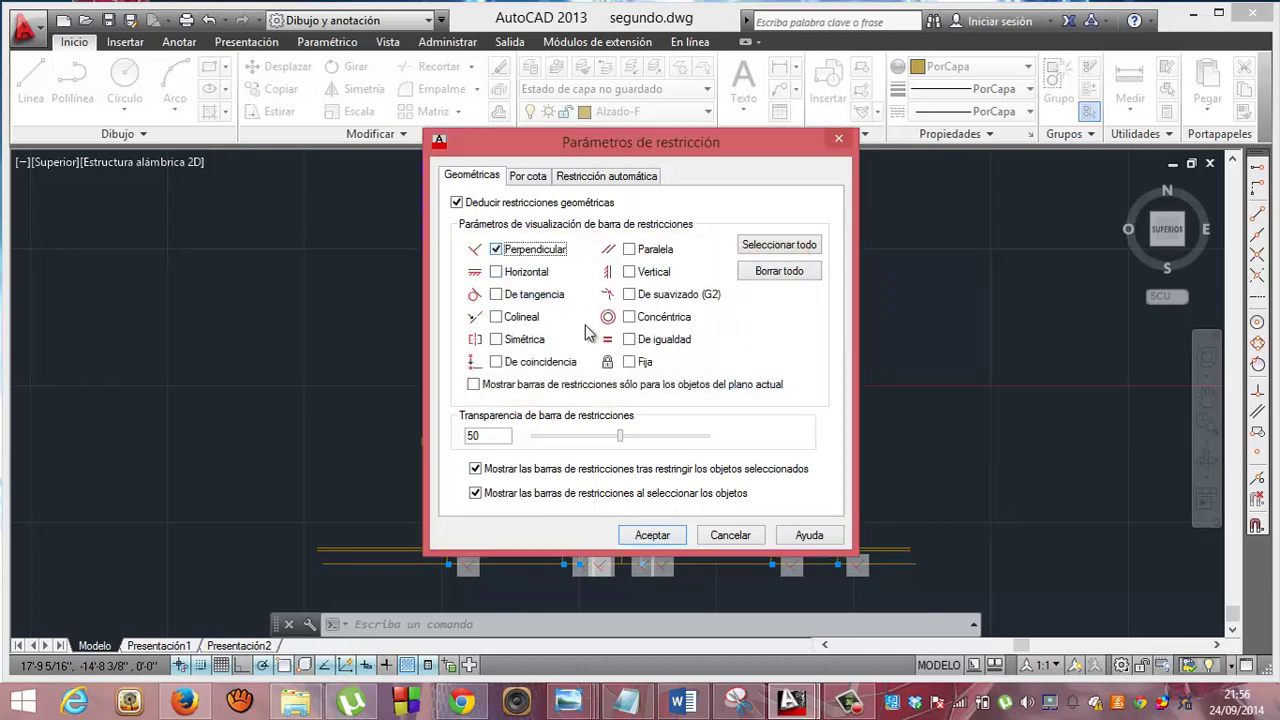
pyautogui.click(653, 536)
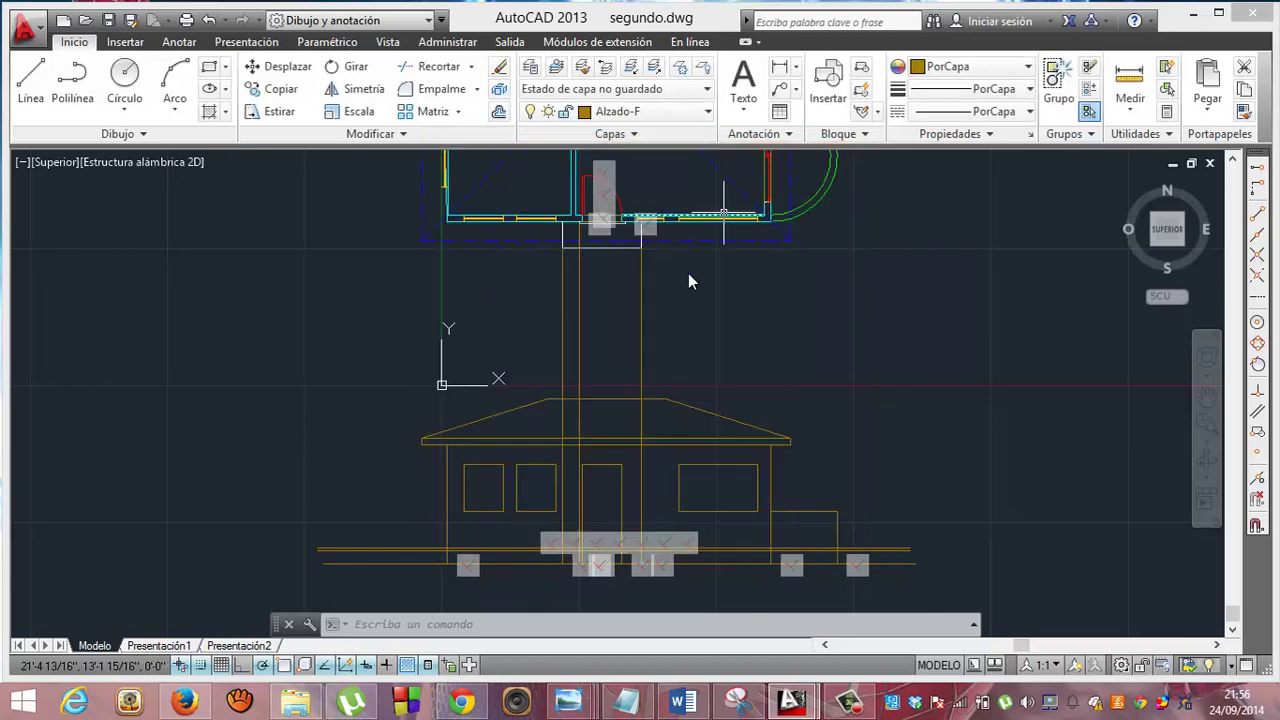
# Swap Perpendicular for De coincidencia in the constraint bars and set transparency to 90.
pyautogui.rightClick(642, 545)
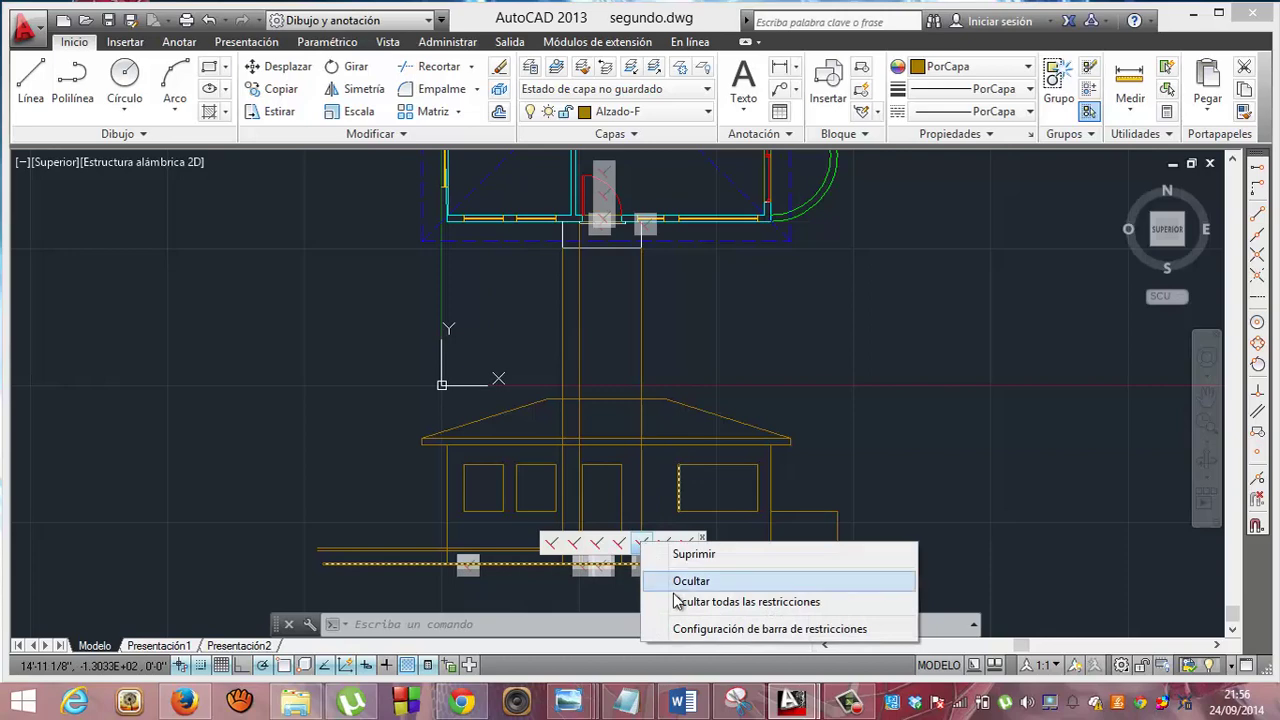
pyautogui.click(685, 628)
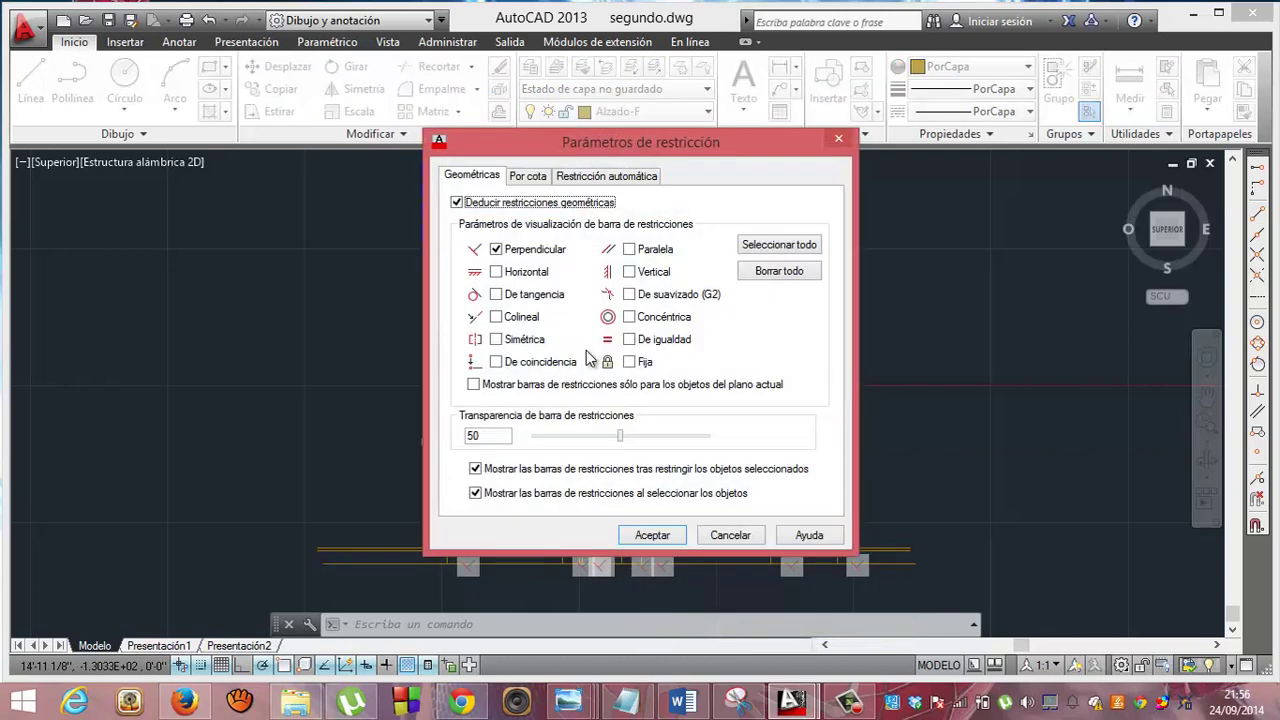
pyautogui.click(499, 252)
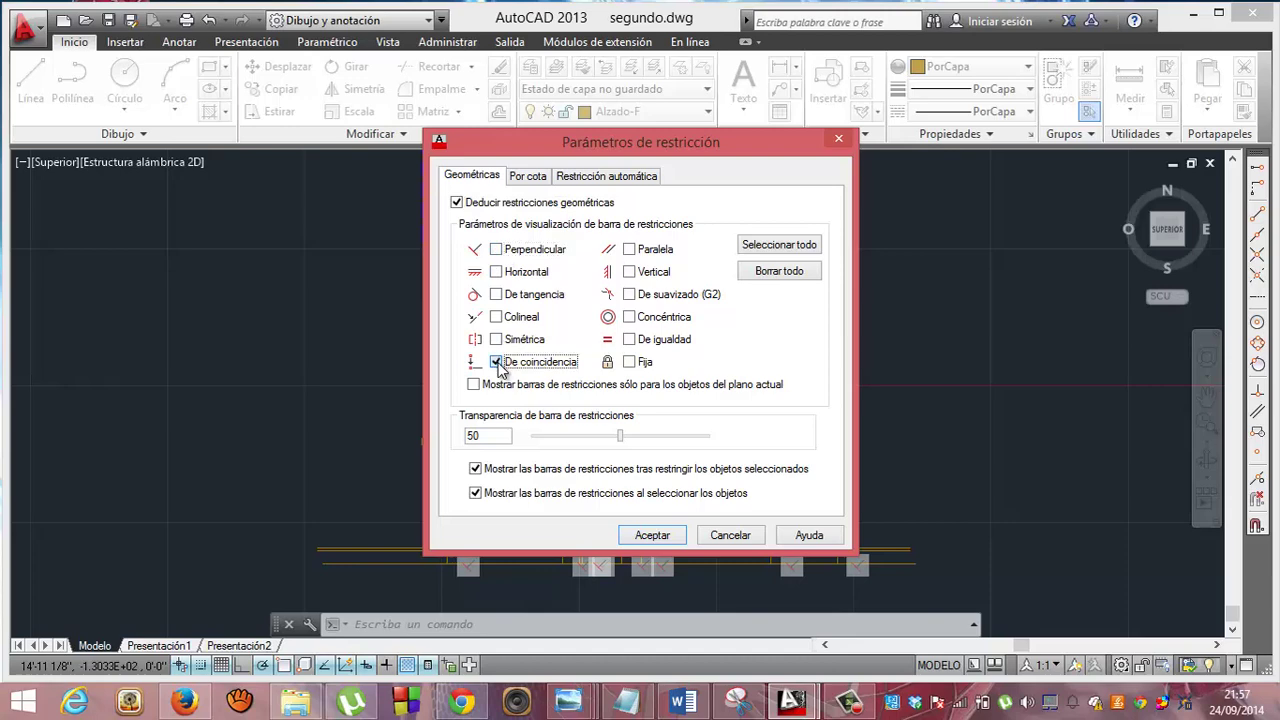
pyautogui.moveTo(621, 440); pyautogui.dragTo(584, 440)
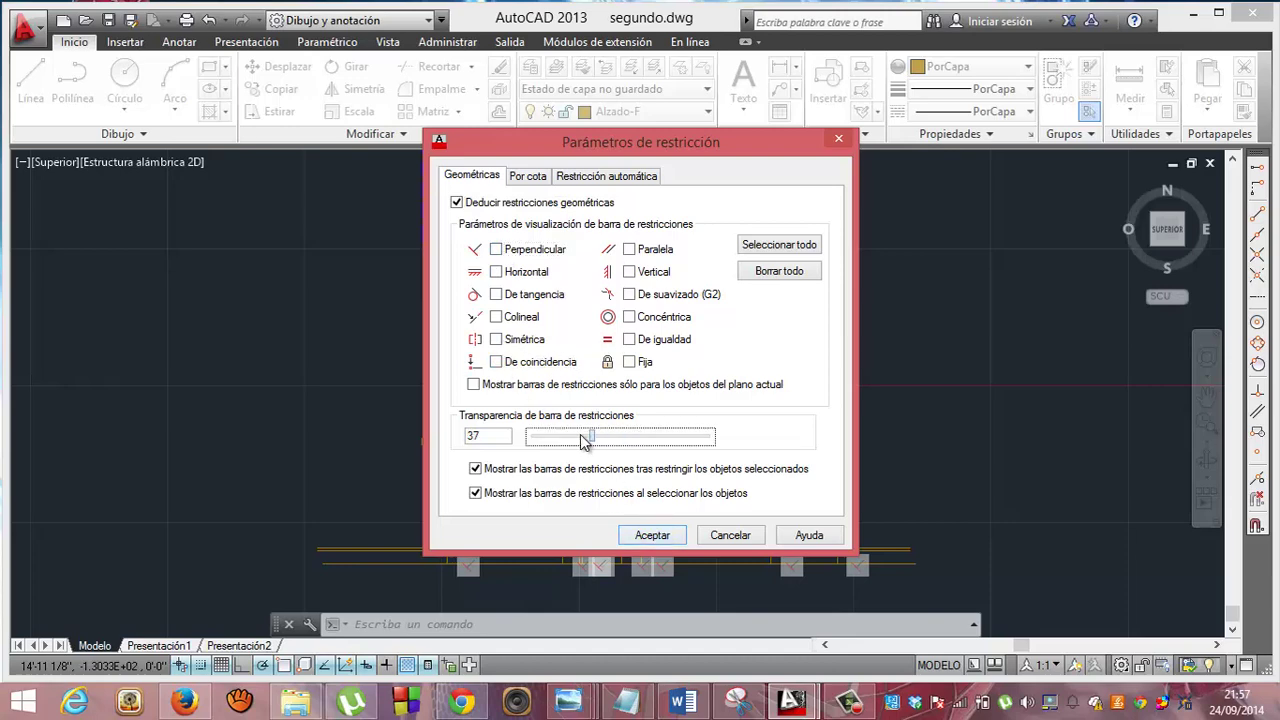
pyautogui.click(649, 543)
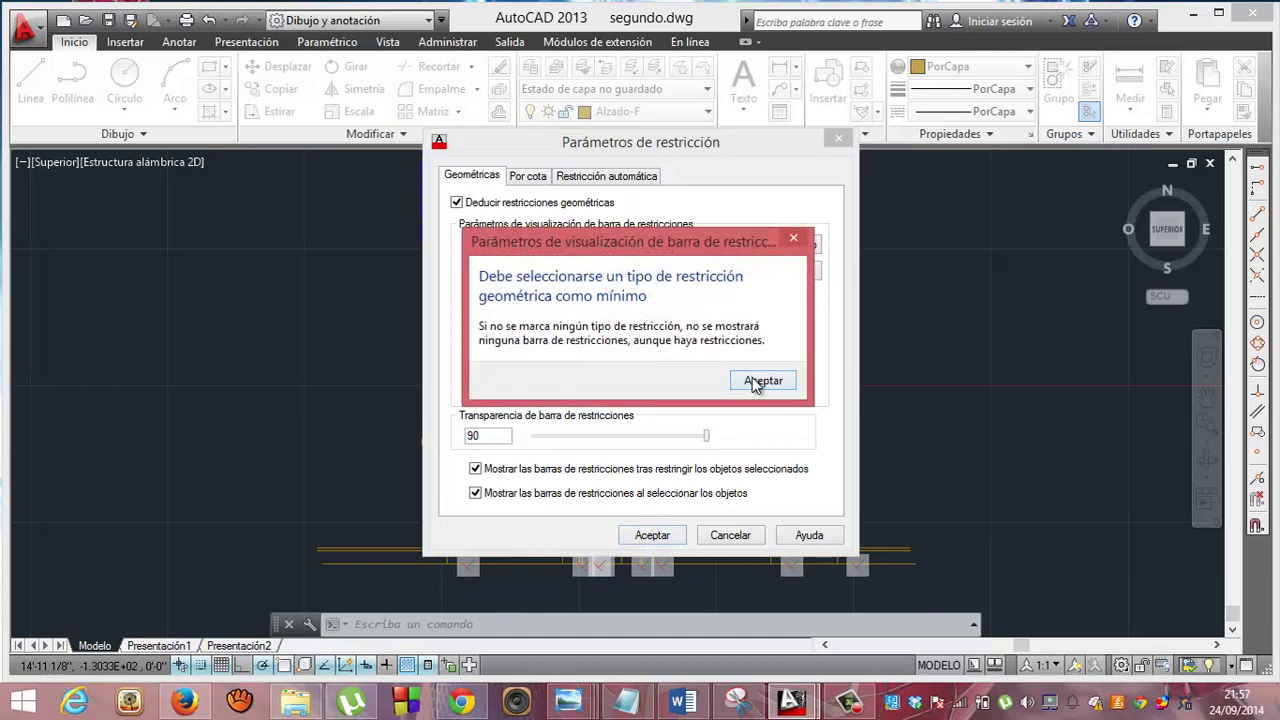
pyautogui.click(762, 382)
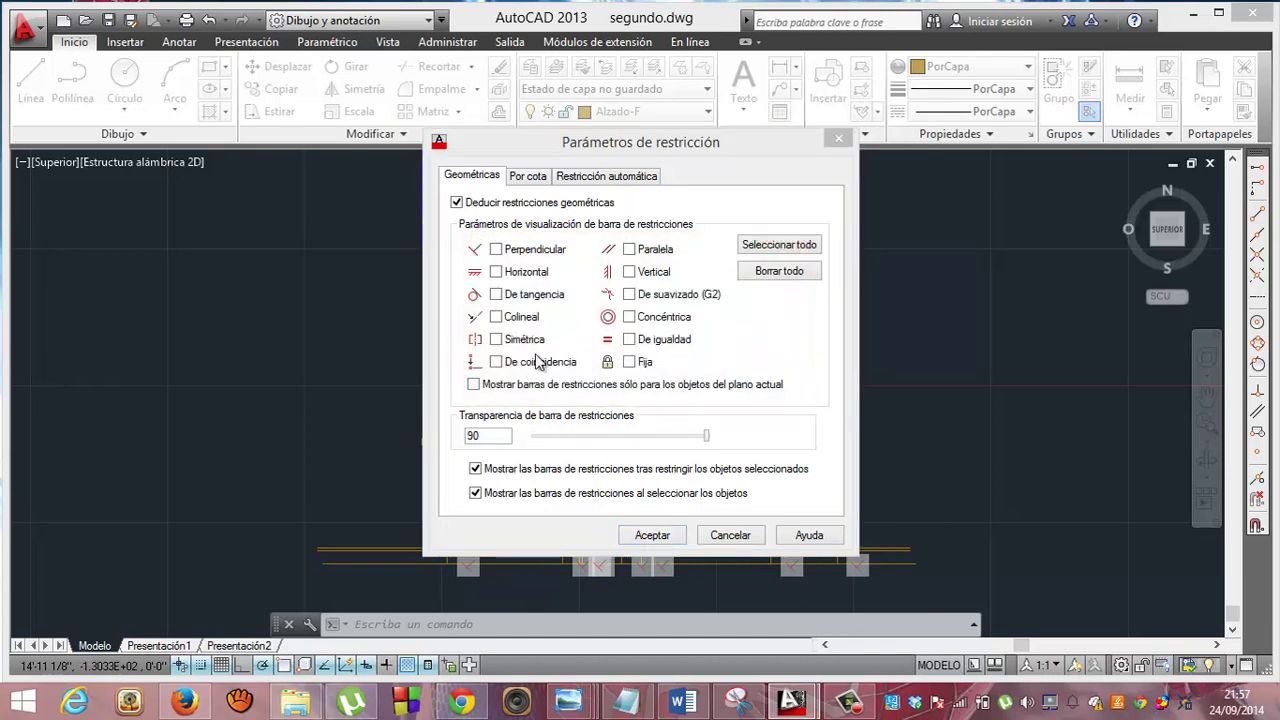
pyautogui.click(498, 363)
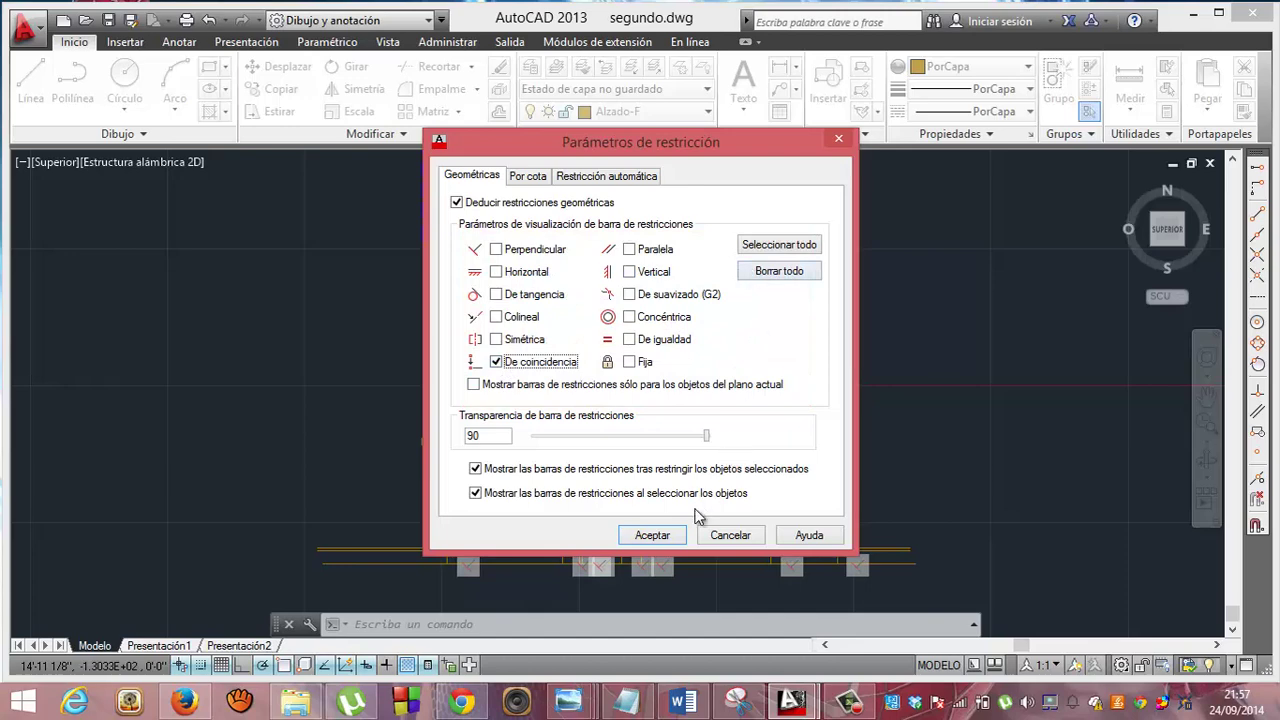
pyautogui.click(683, 533)
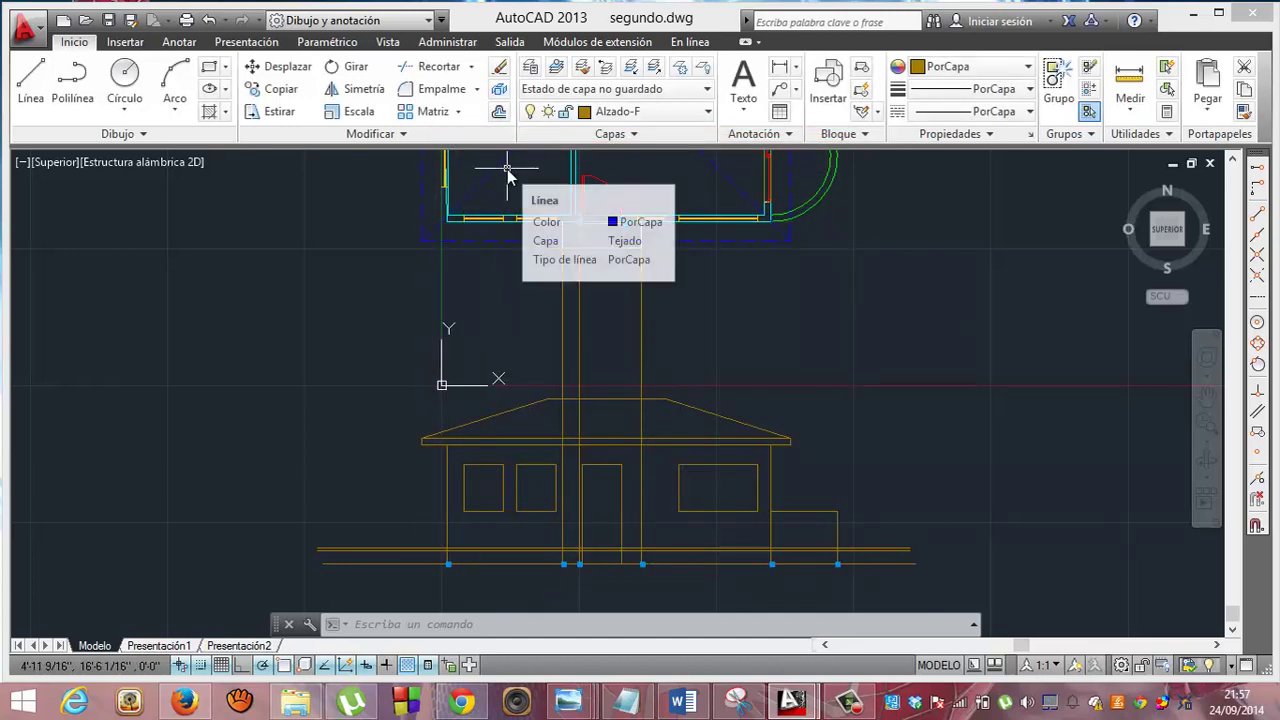
# Draw a second vertical line from the door in the plan down to the elevation ground line.
pyautogui.click(30, 78)
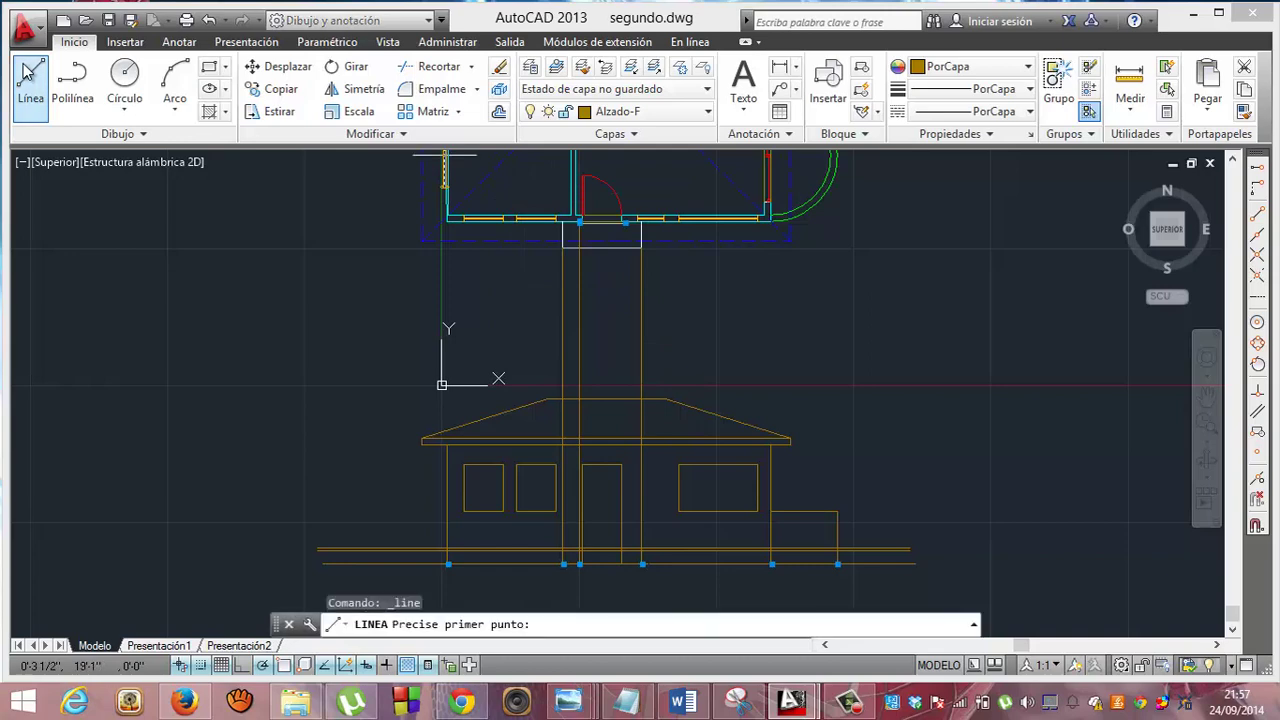
pyautogui.click(625, 224)
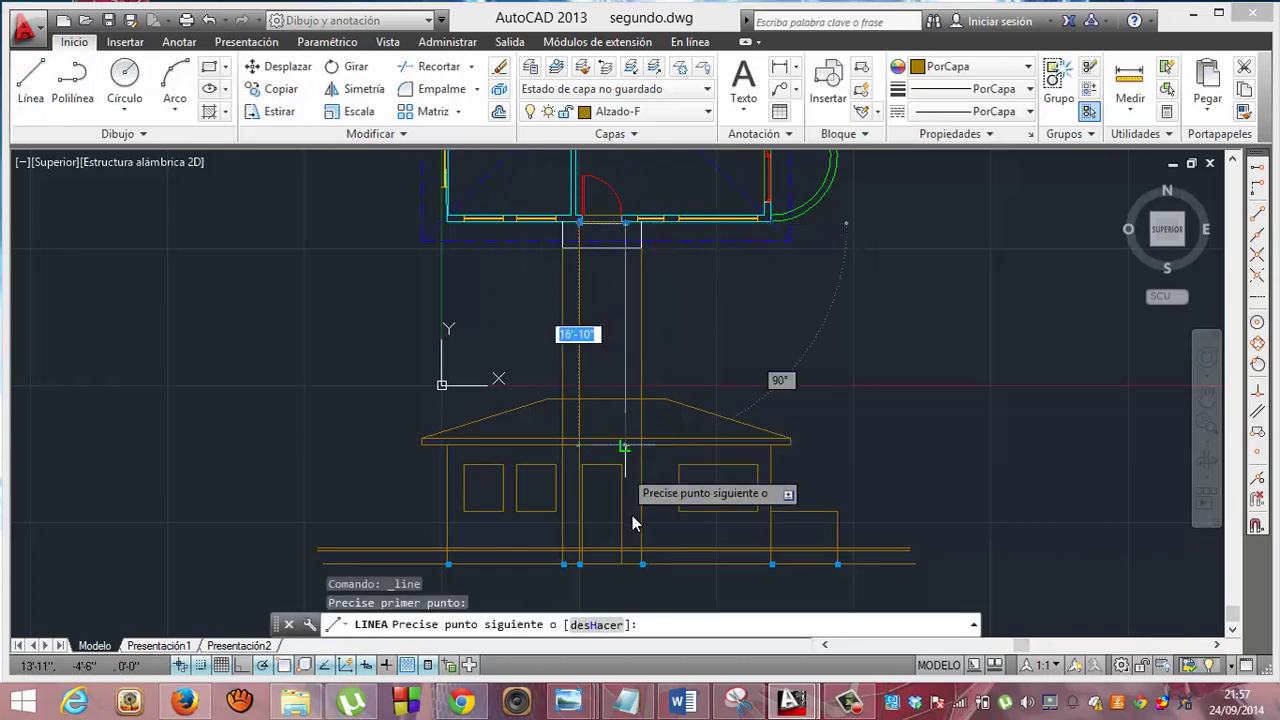
pyautogui.click(631, 572)
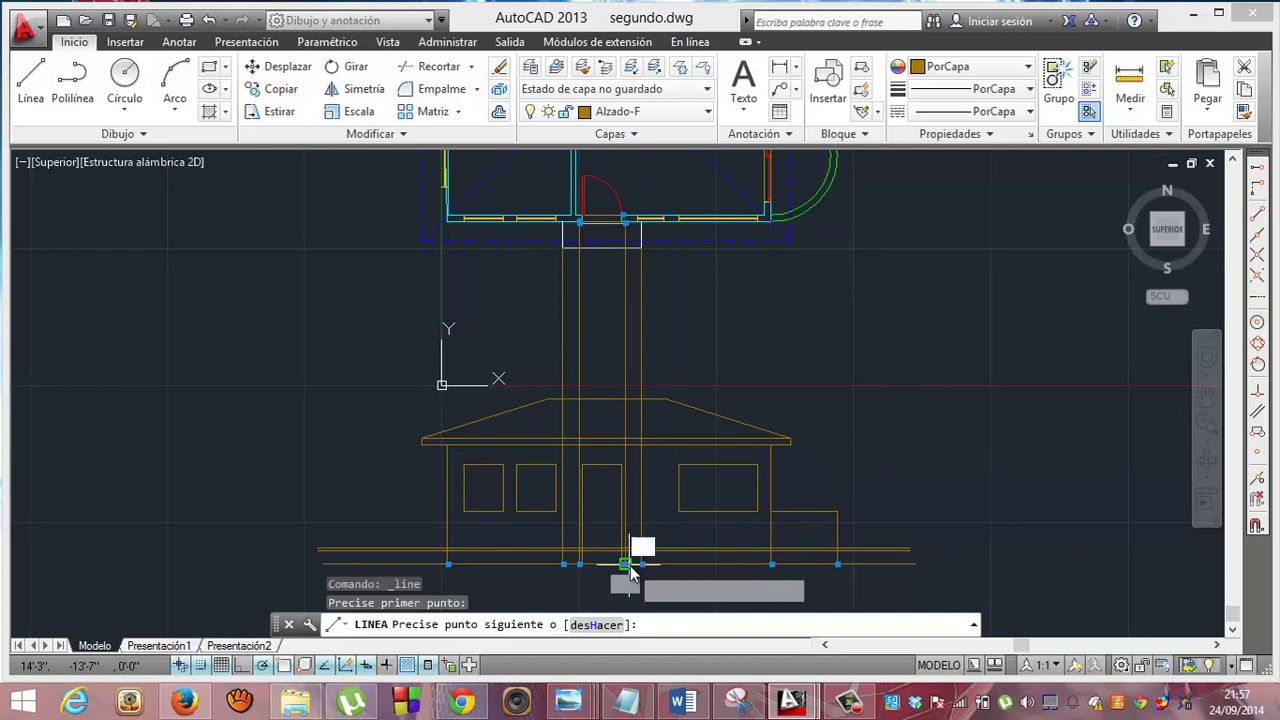
pyautogui.press('Return')
pyautogui.press('Escape')
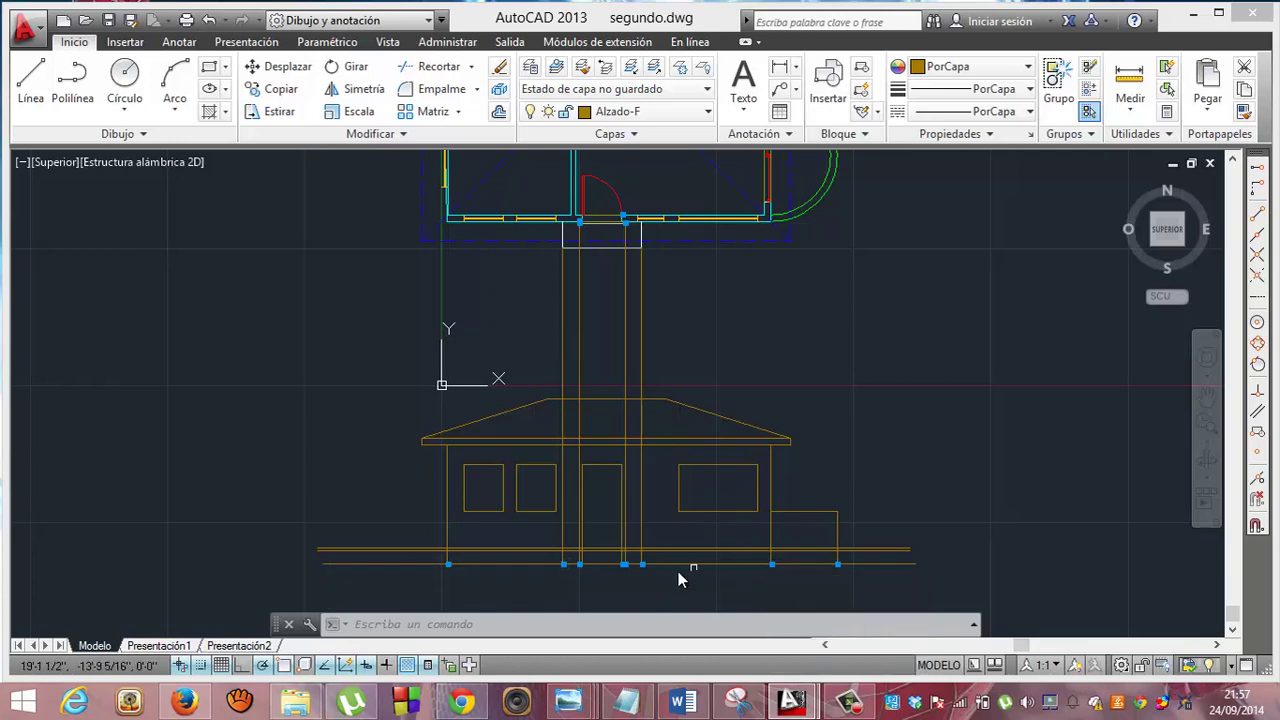
pyautogui.press('Escape')
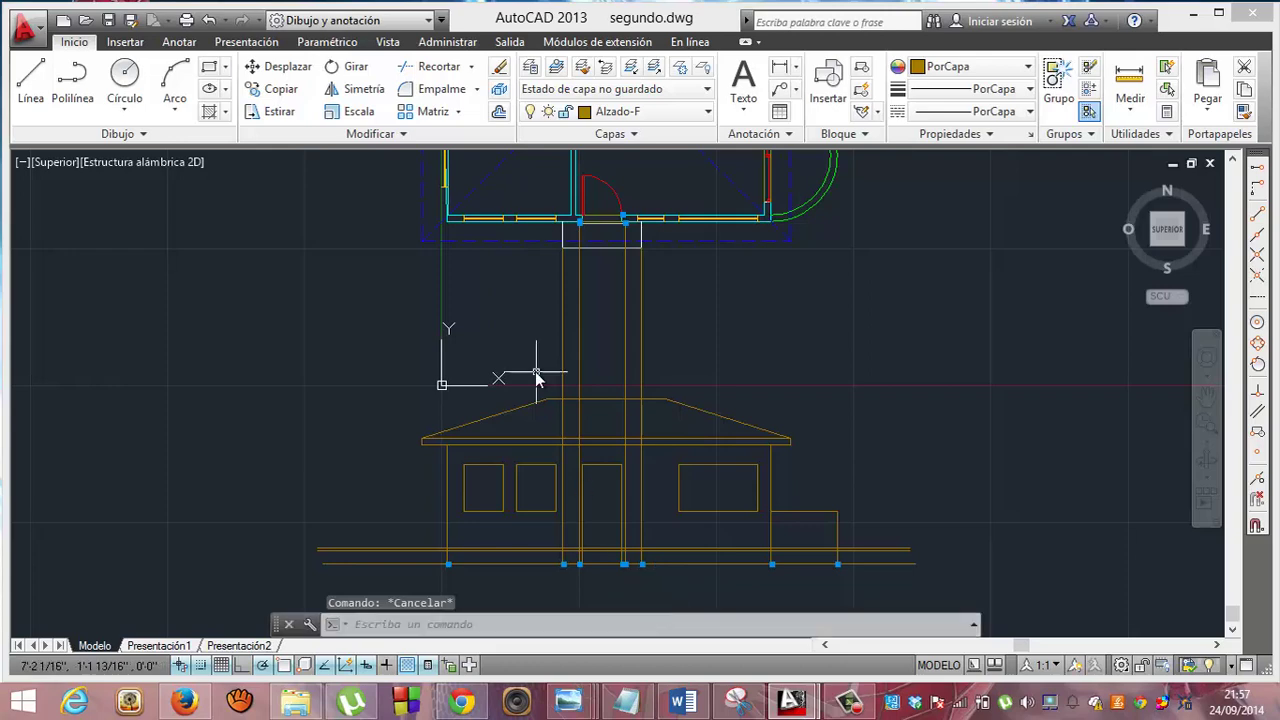
# Window-select near the plan, then pan the elevation up into view and cancel Trim.
pyautogui.click(411, 262)
pyautogui.moveTo(425, 225); pyautogui.dragTo(425, 255, button='middle')
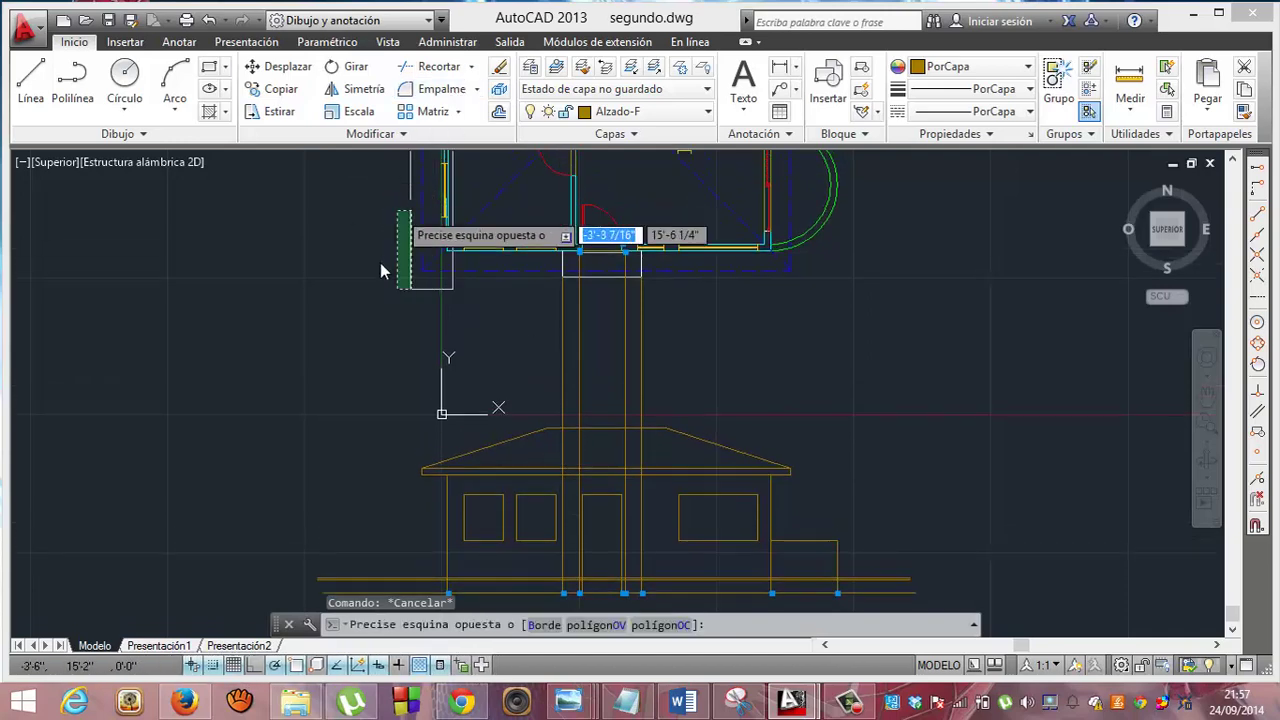
pyautogui.click(380, 262)
pyautogui.click(452, 67)
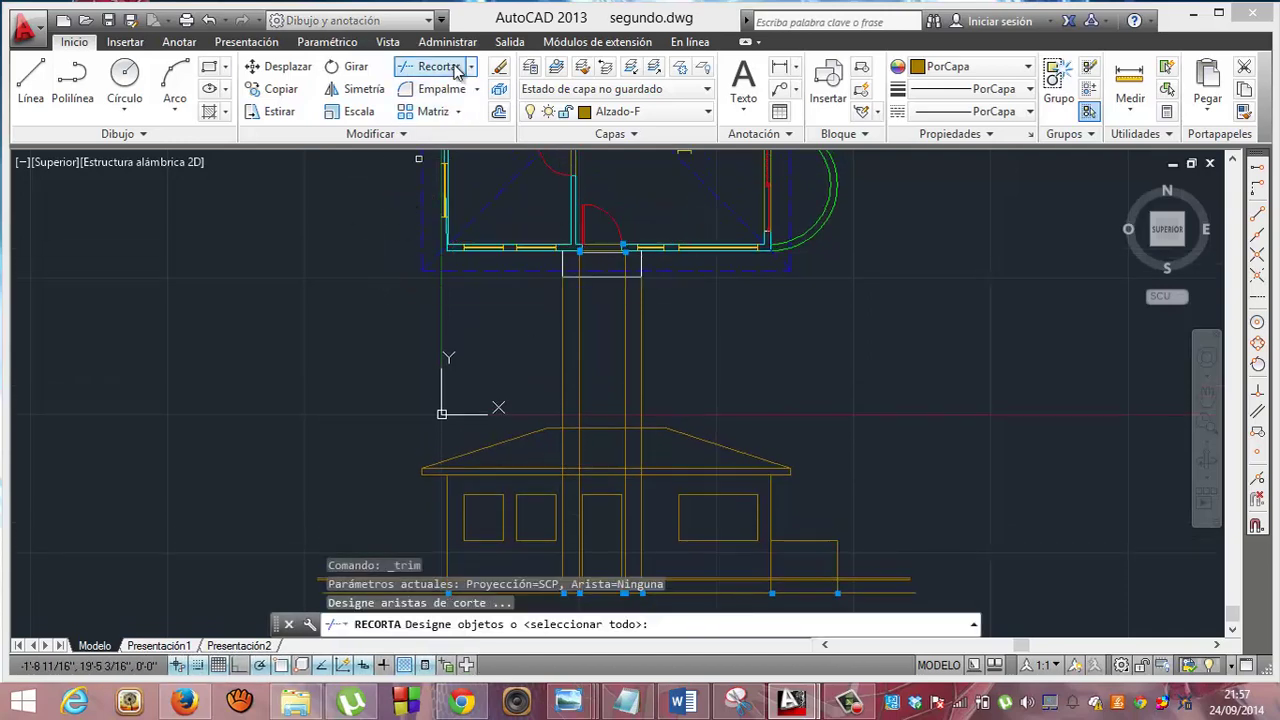
pyautogui.click(1207, 396)
pyautogui.moveTo(978, 476)
pyautogui.mouseDown()
pyautogui.moveTo(971, 357)
pyautogui.moveTo(963, 406)
pyautogui.mouseUp()
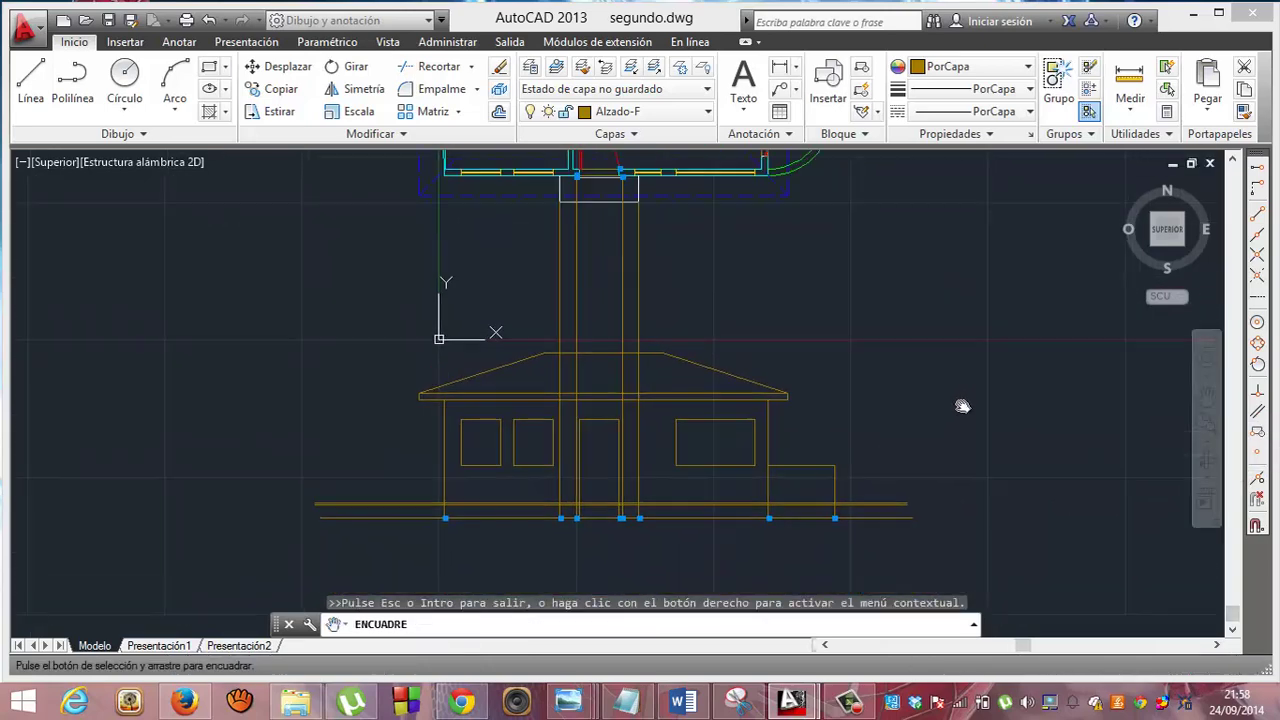
pyautogui.press('Escape')
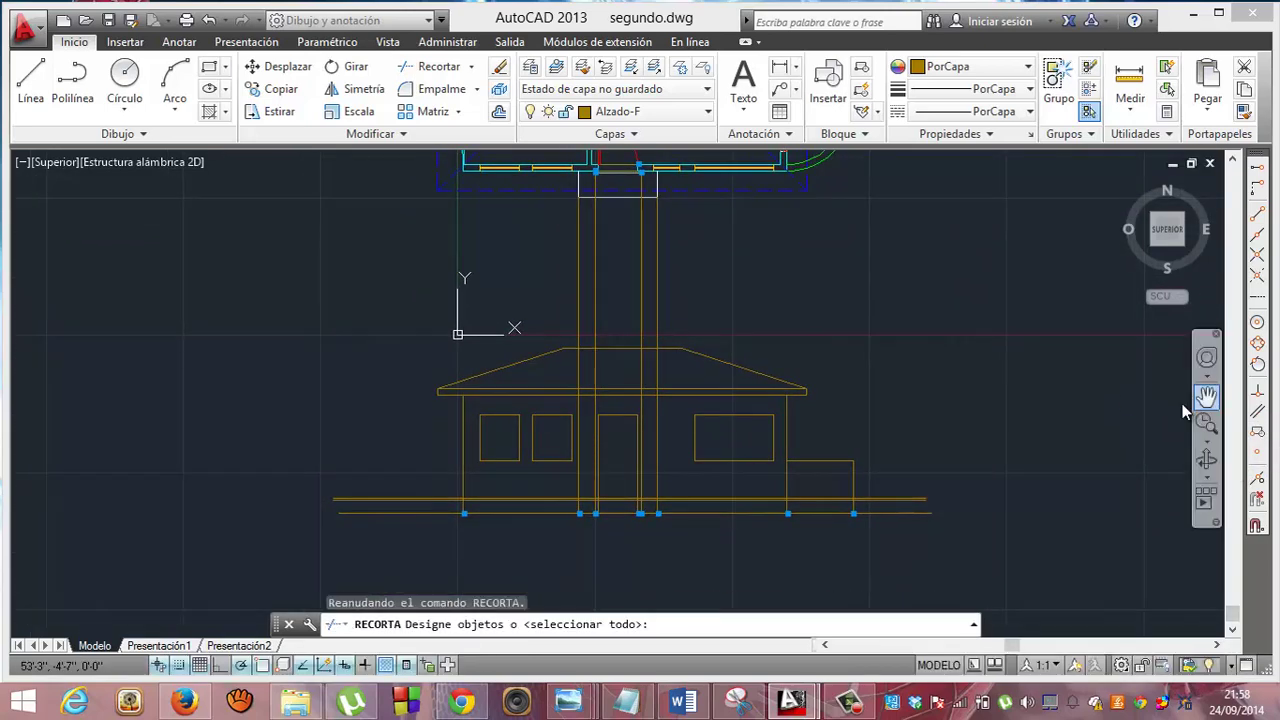
pyautogui.press('Escape')
# Trim the ground line between the two door lines as cutting edges, then undo that trim.
pyautogui.click(455, 68)
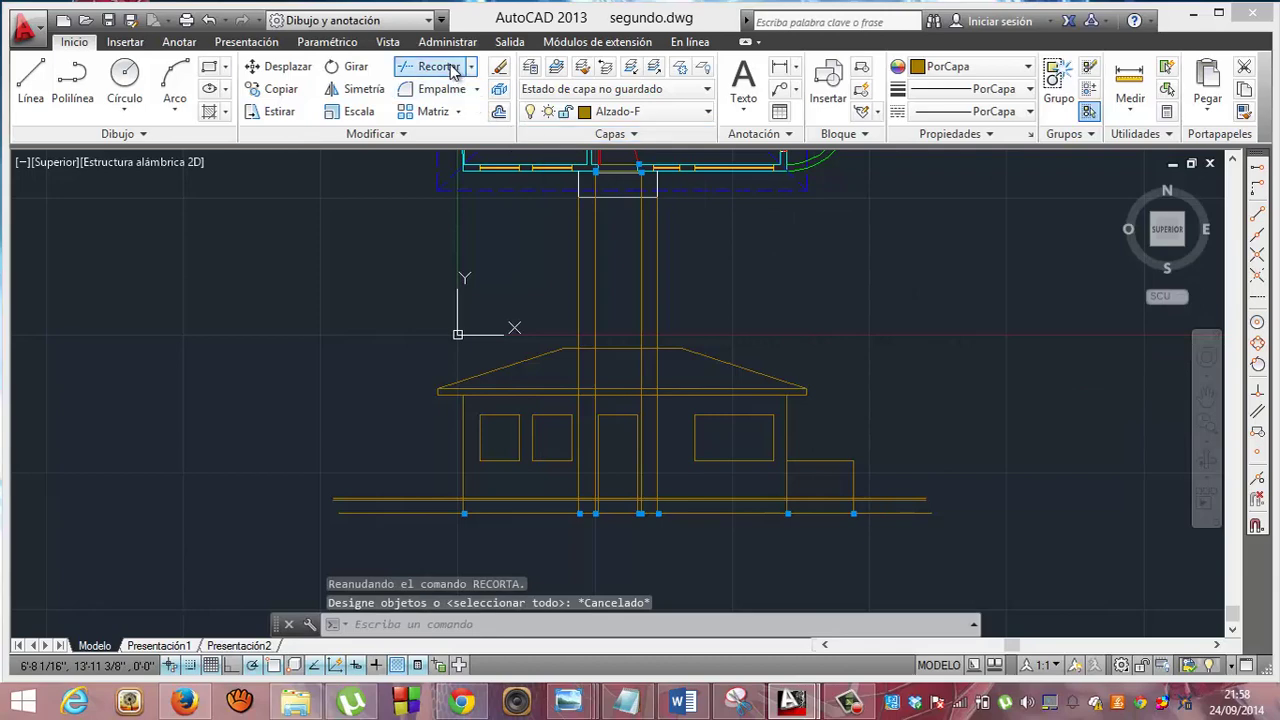
pyautogui.click(579, 478)
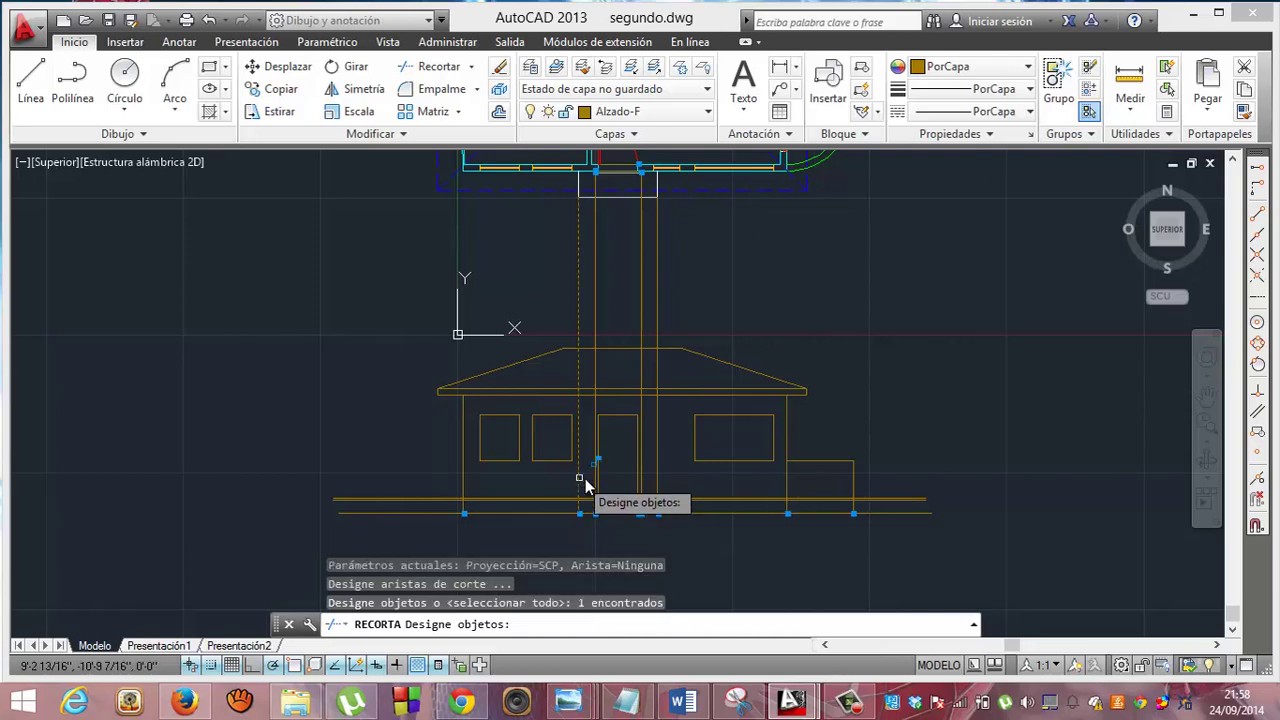
pyautogui.click(658, 478)
pyautogui.press('Return')
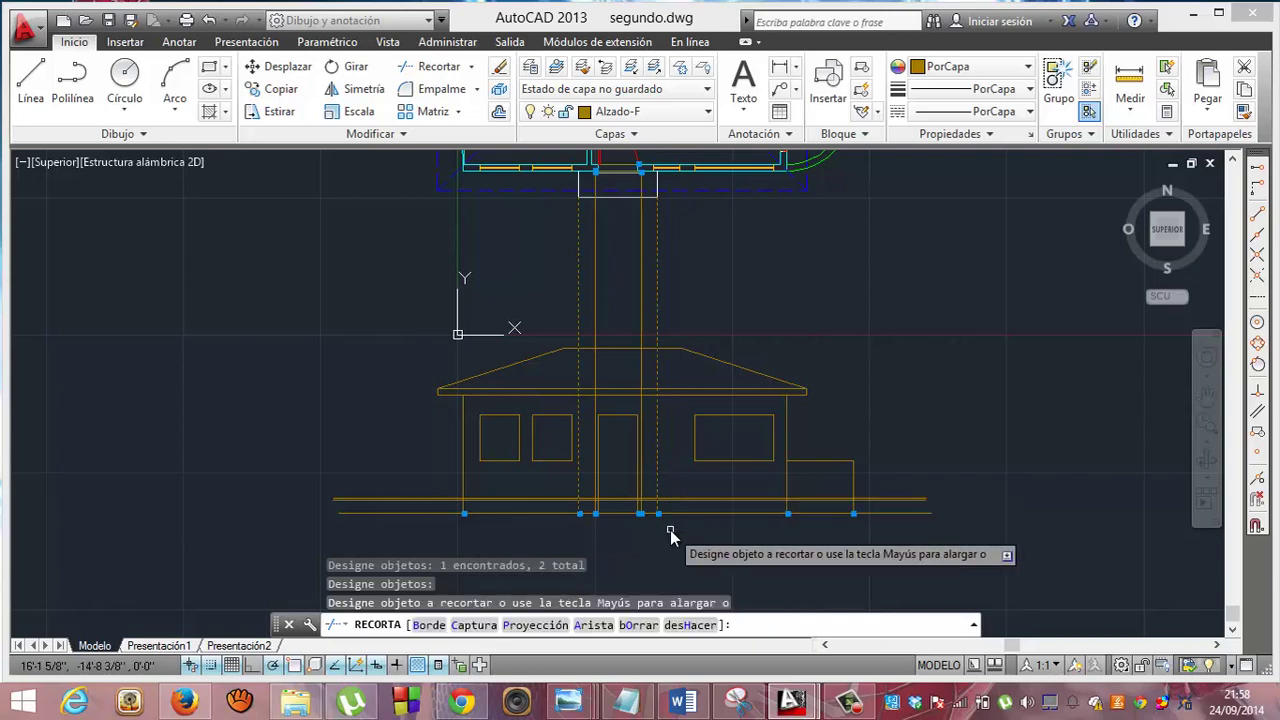
pyautogui.click(554, 503)
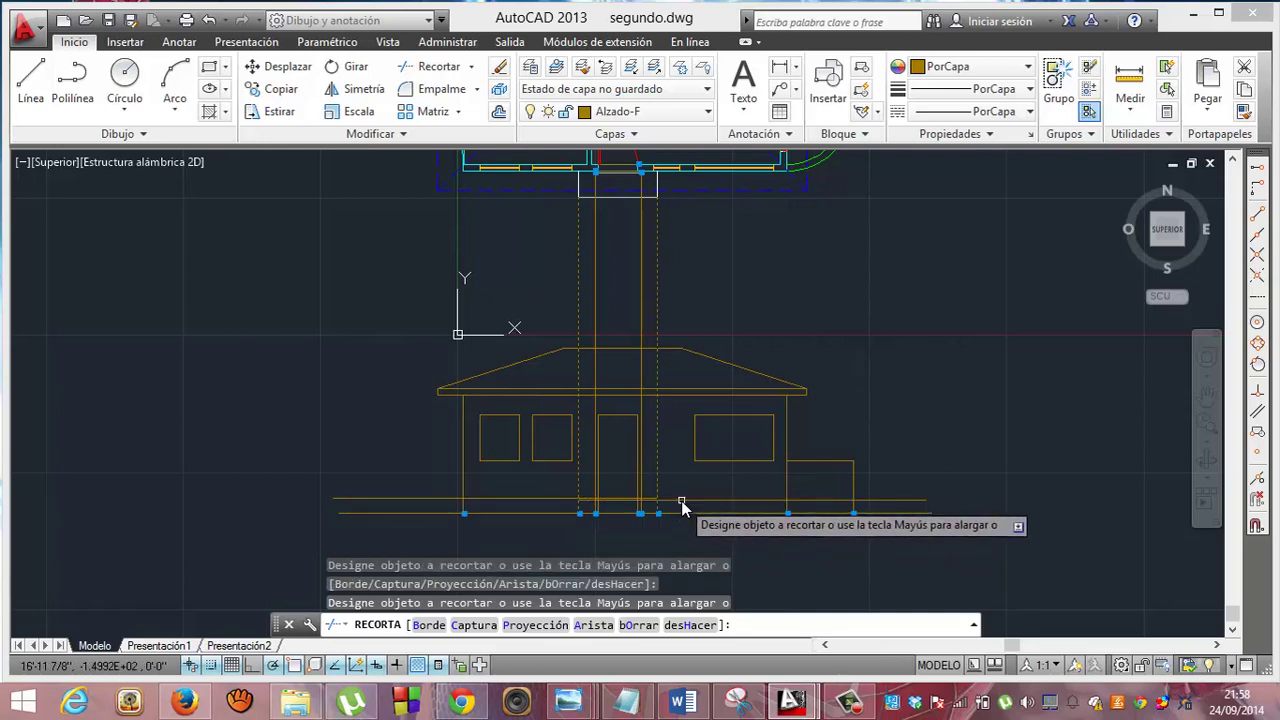
pyautogui.hotkey('ctrl', 'z')
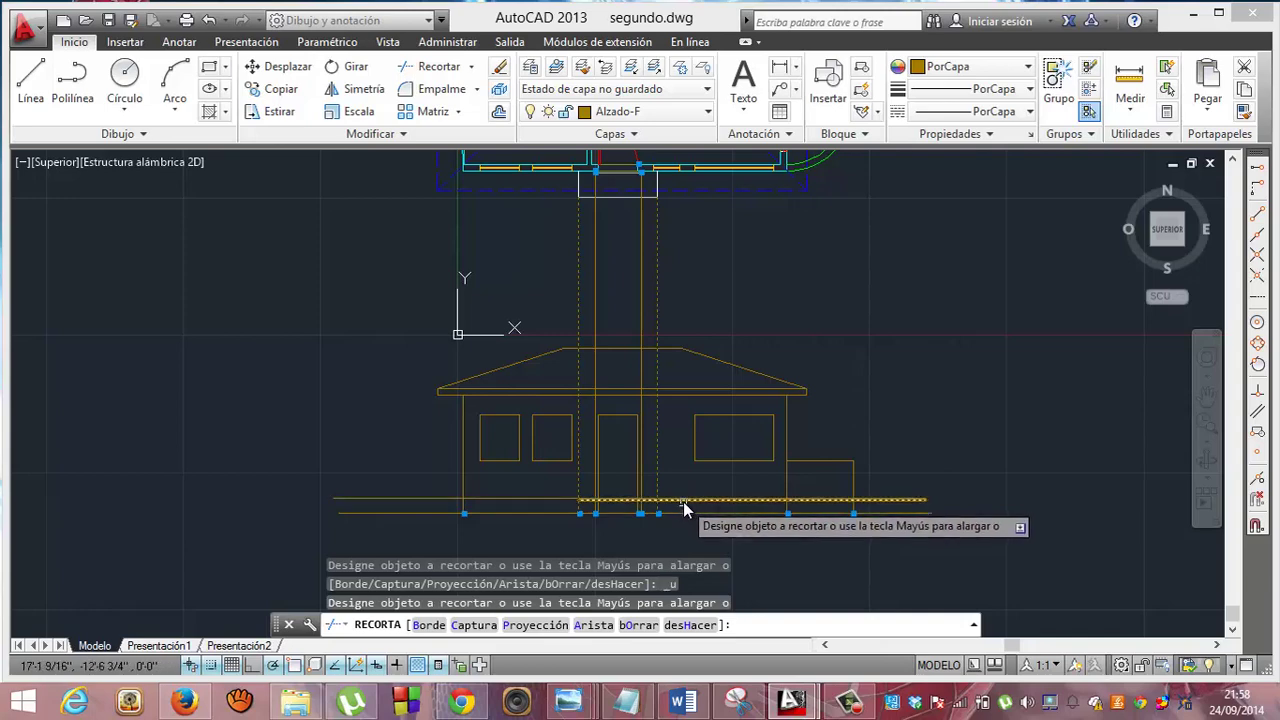
pyautogui.press('Escape')
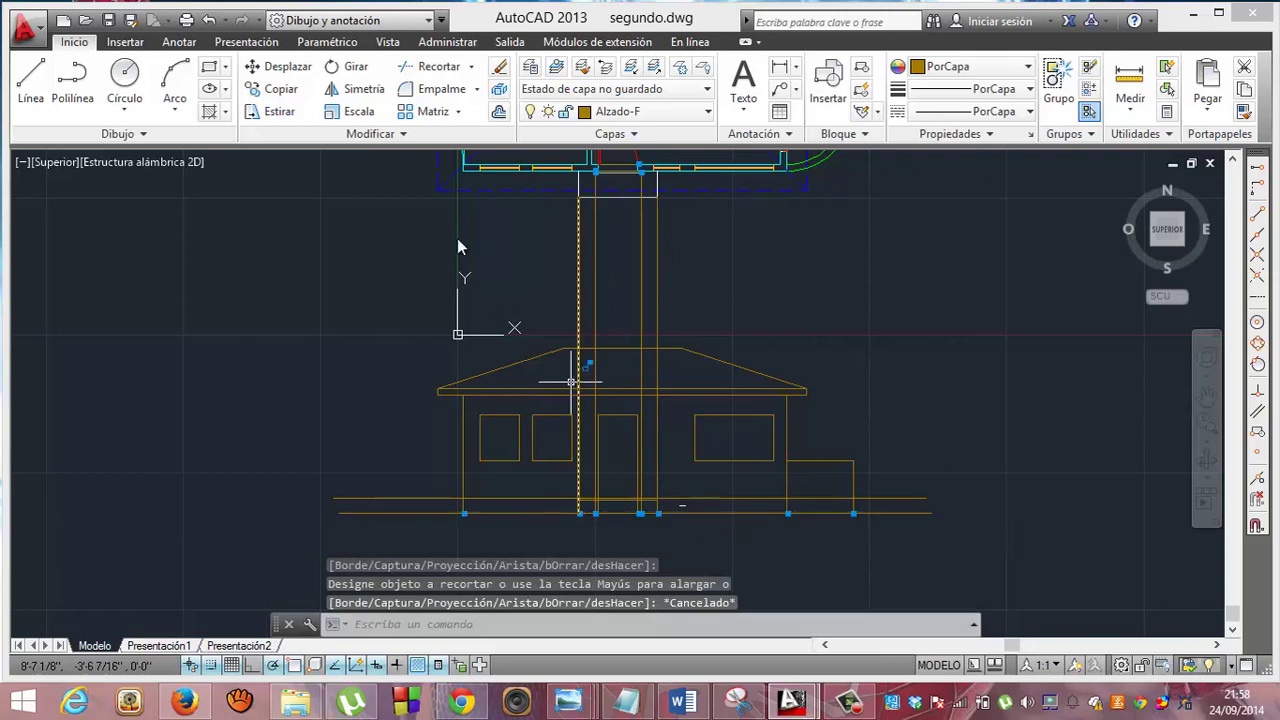
# Trim the lower ground line on both sides of the door, using the door's side lines as edges.
pyautogui.click(432, 66)
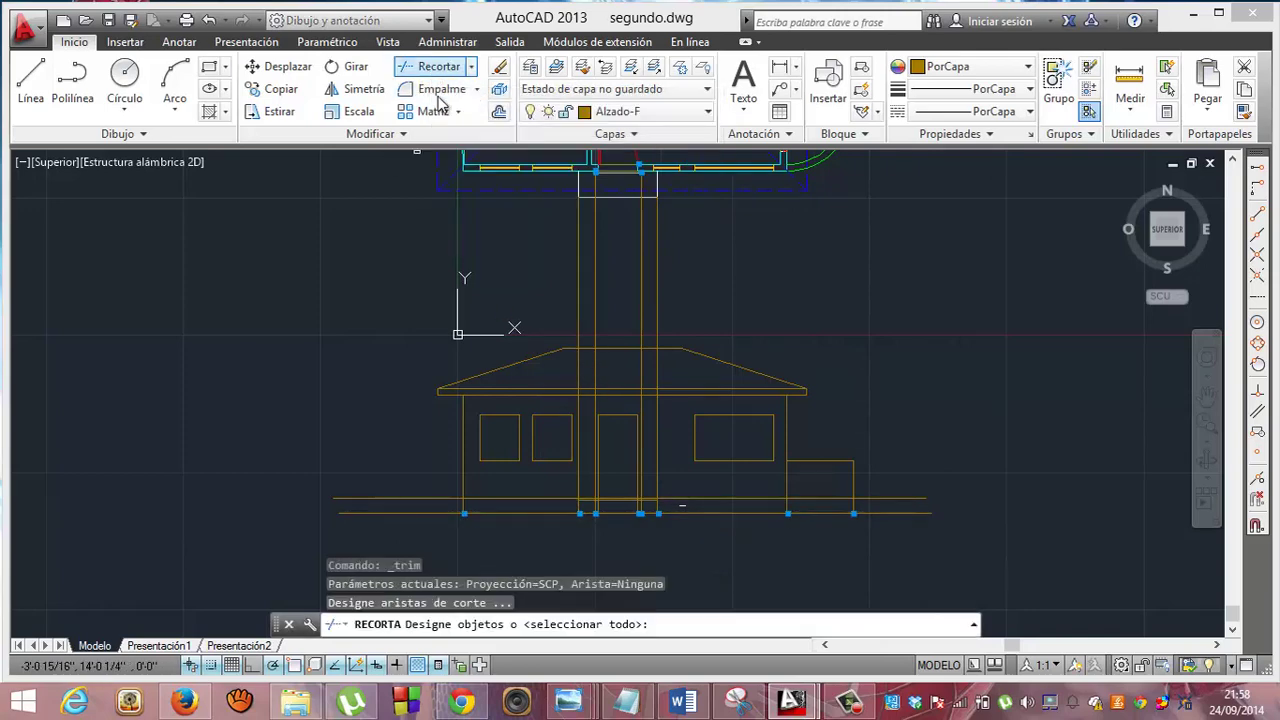
pyautogui.click(596, 461)
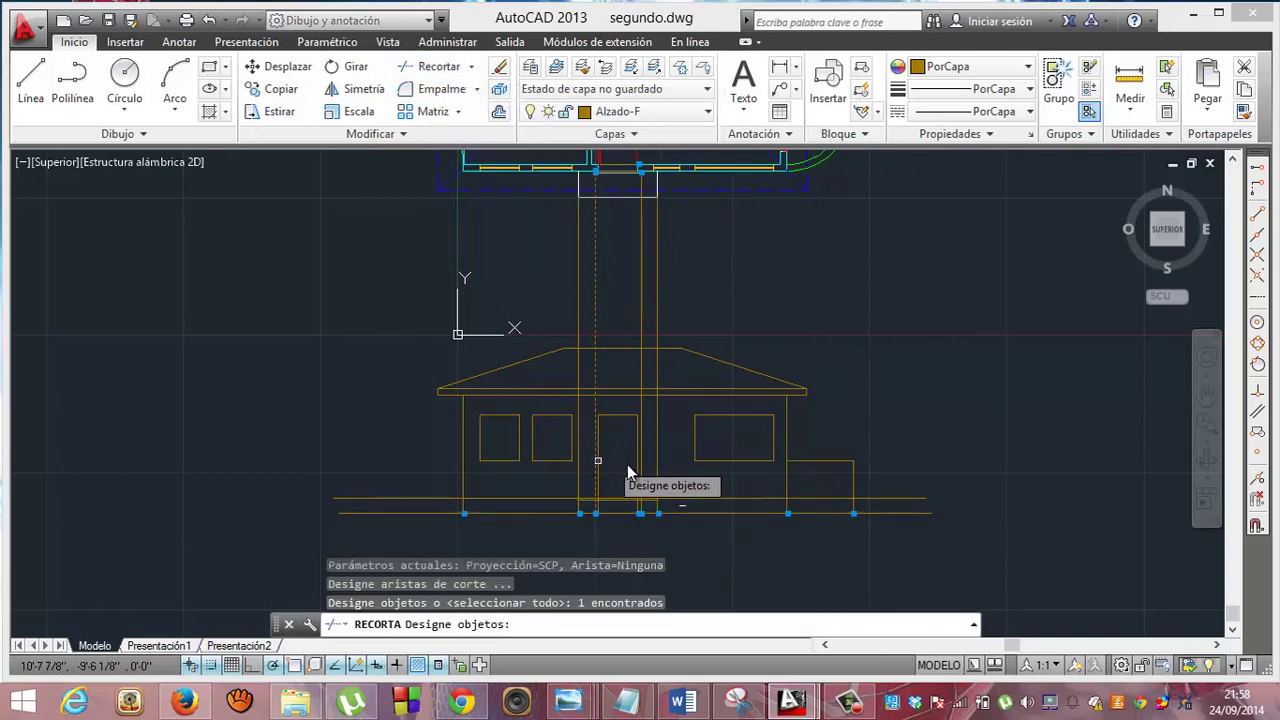
pyautogui.click(641, 468)
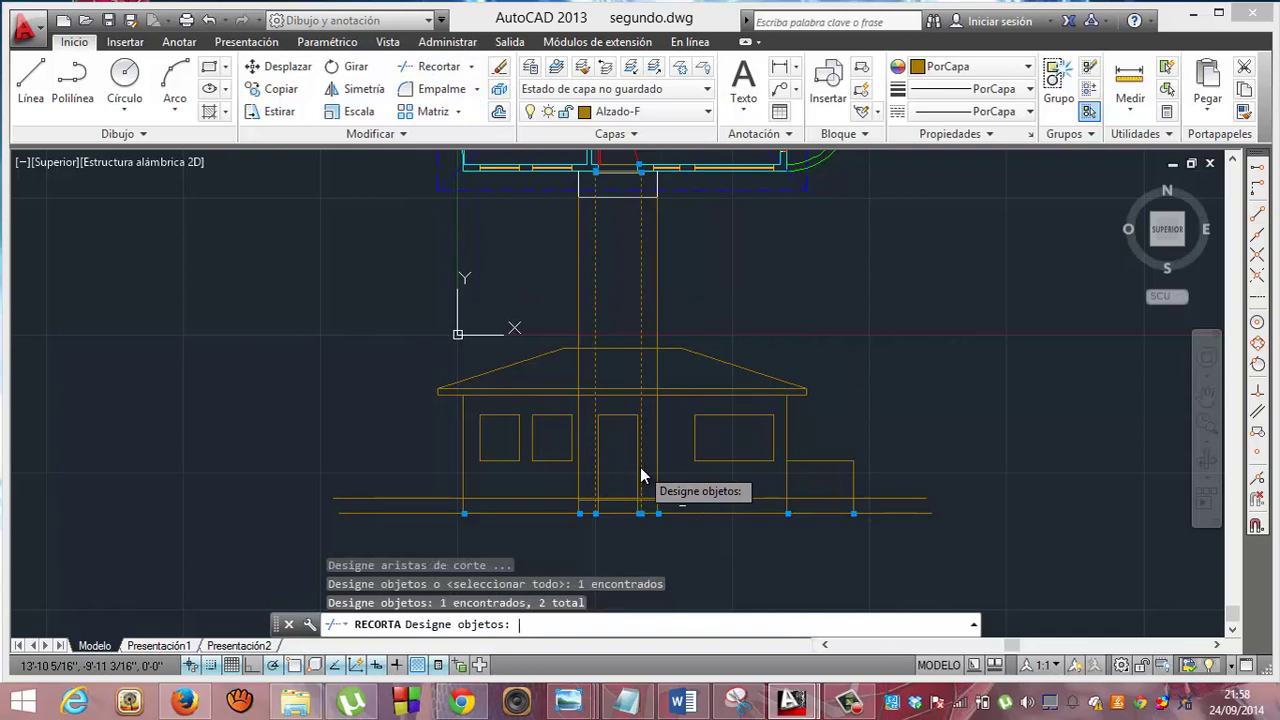
pyautogui.press('Return')
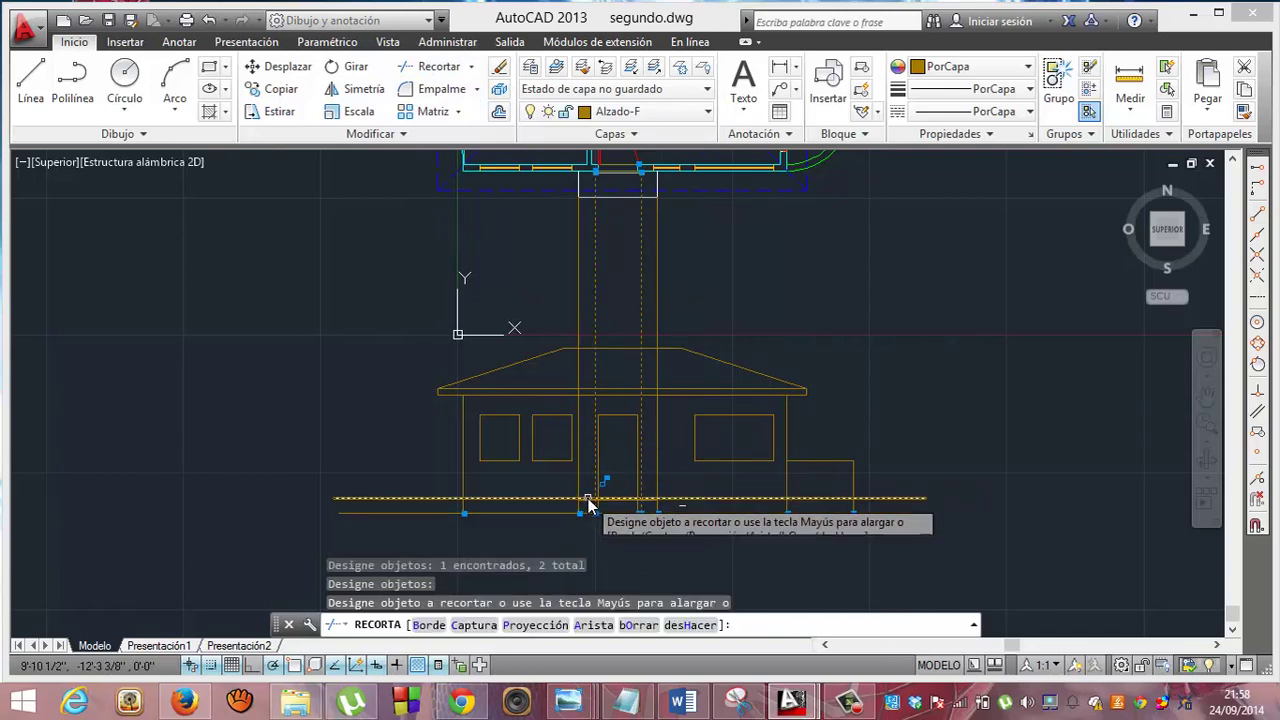
pyautogui.click(588, 500)
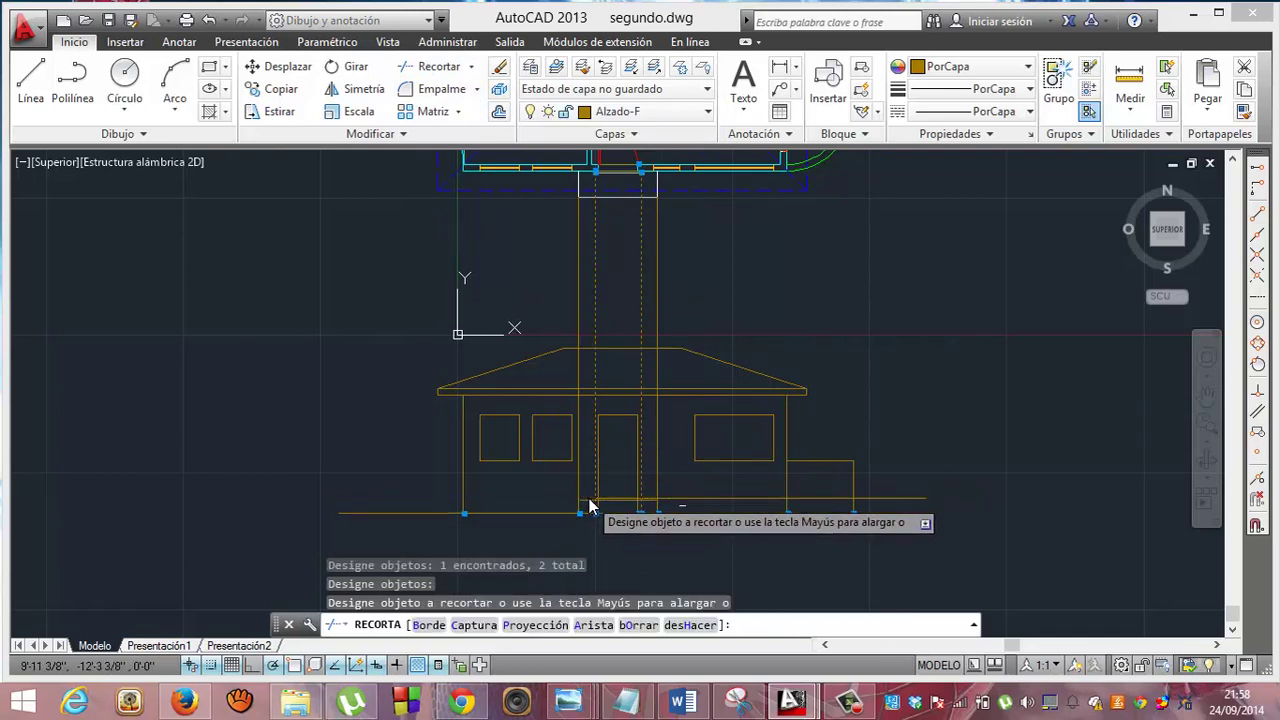
pyautogui.click(641, 503)
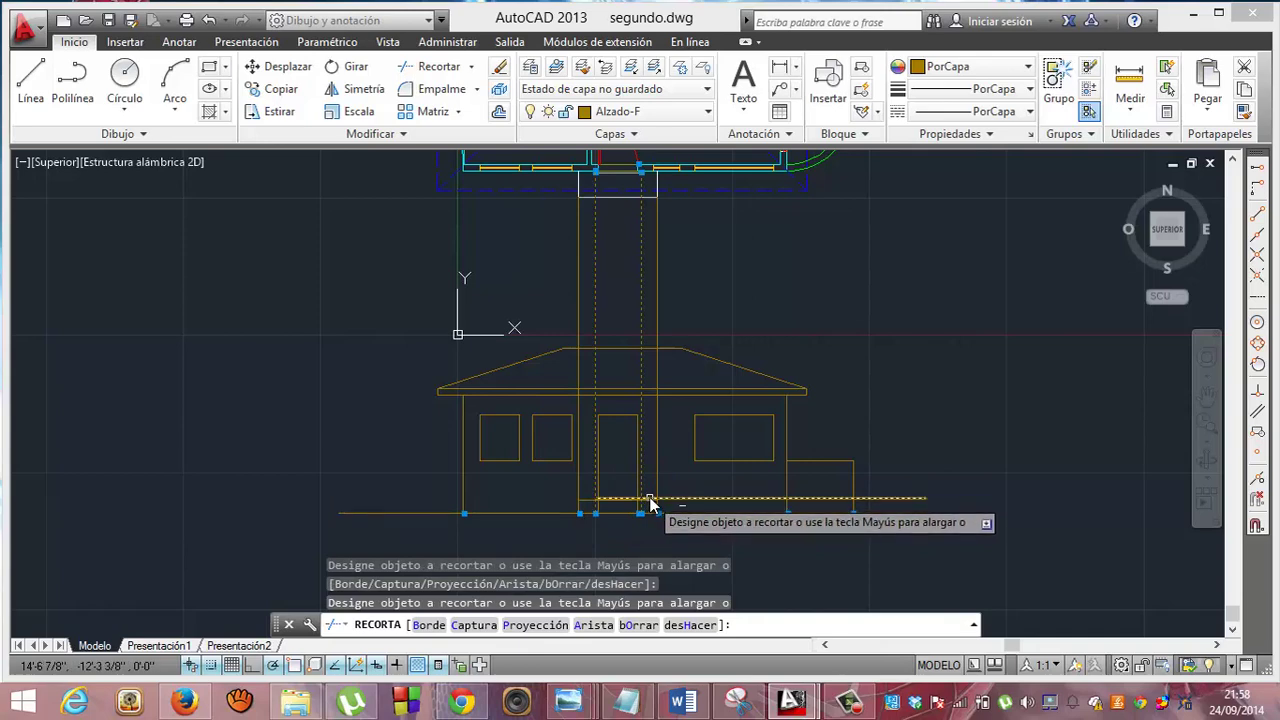
pyautogui.click(649, 499)
pyautogui.press('Escape')
pyautogui.write('ZOOM')
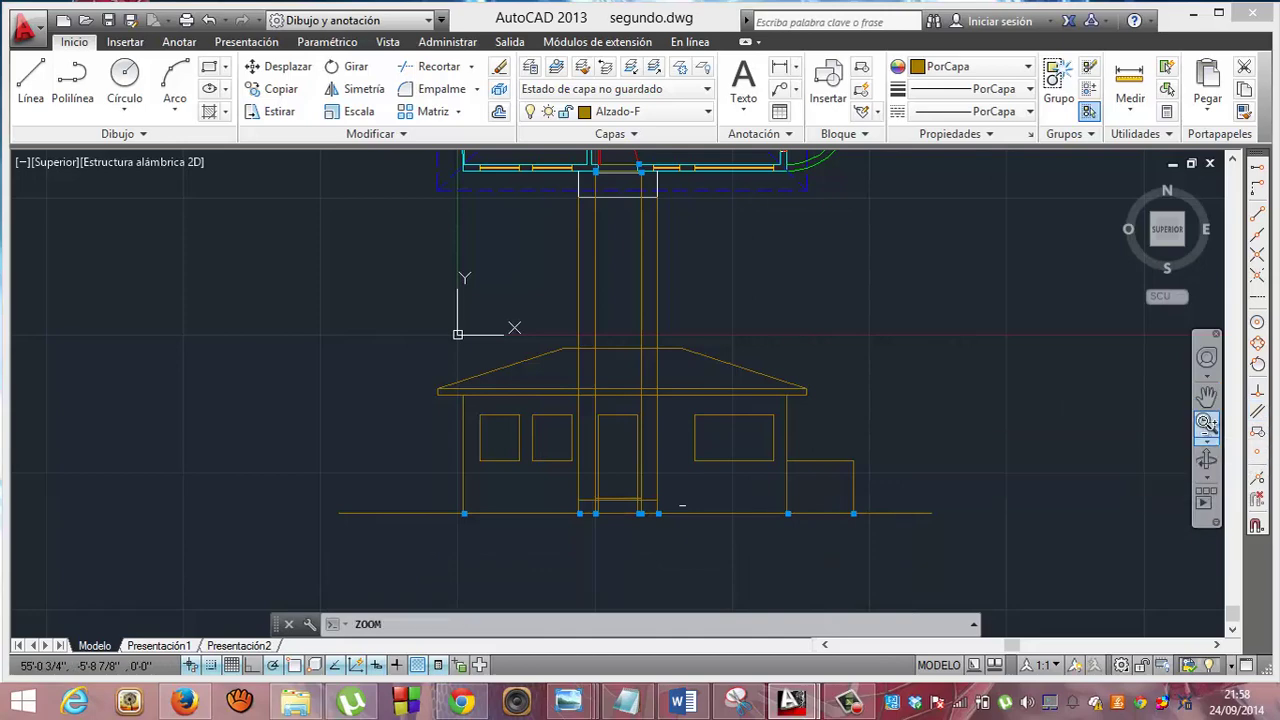
pyautogui.click(1207, 425)
# Trim both door projection lines above the step's top line to form the step box.
pyautogui.moveTo(612, 508); pyautogui.dragTo(589, 246)
pyautogui.click(1208, 395)
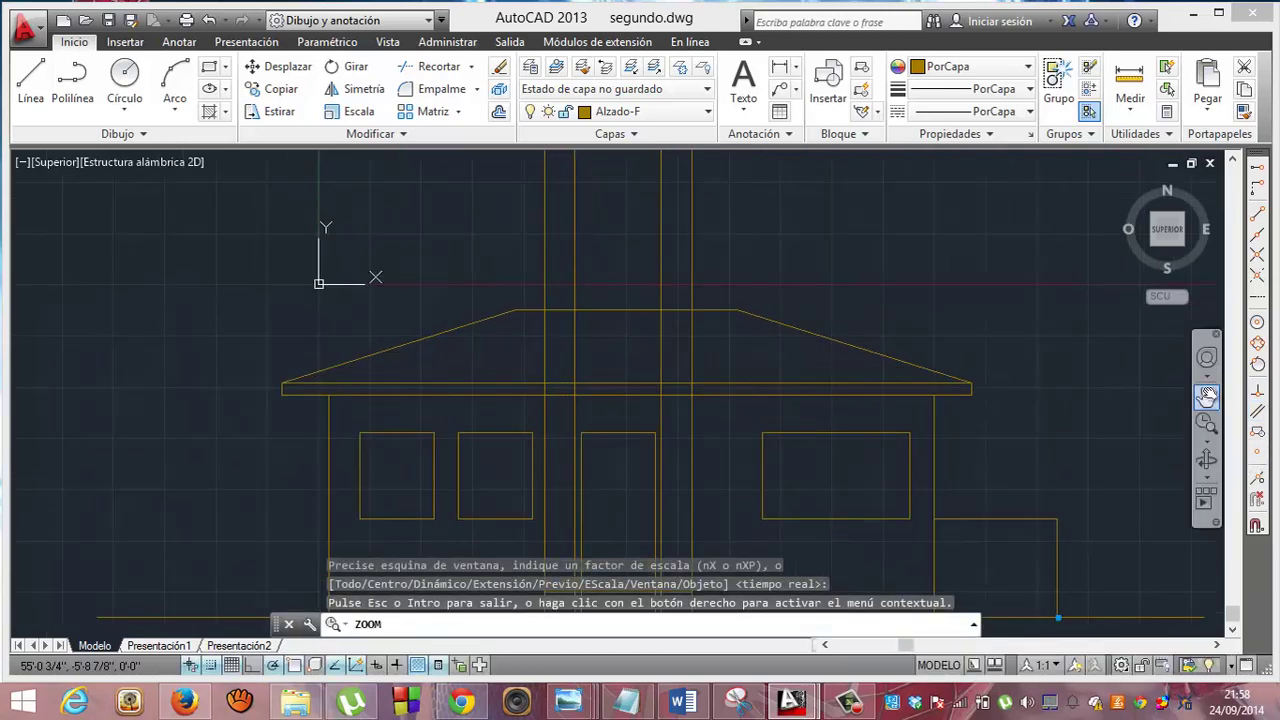
pyautogui.moveTo(674, 463); pyautogui.dragTo(676, 332)
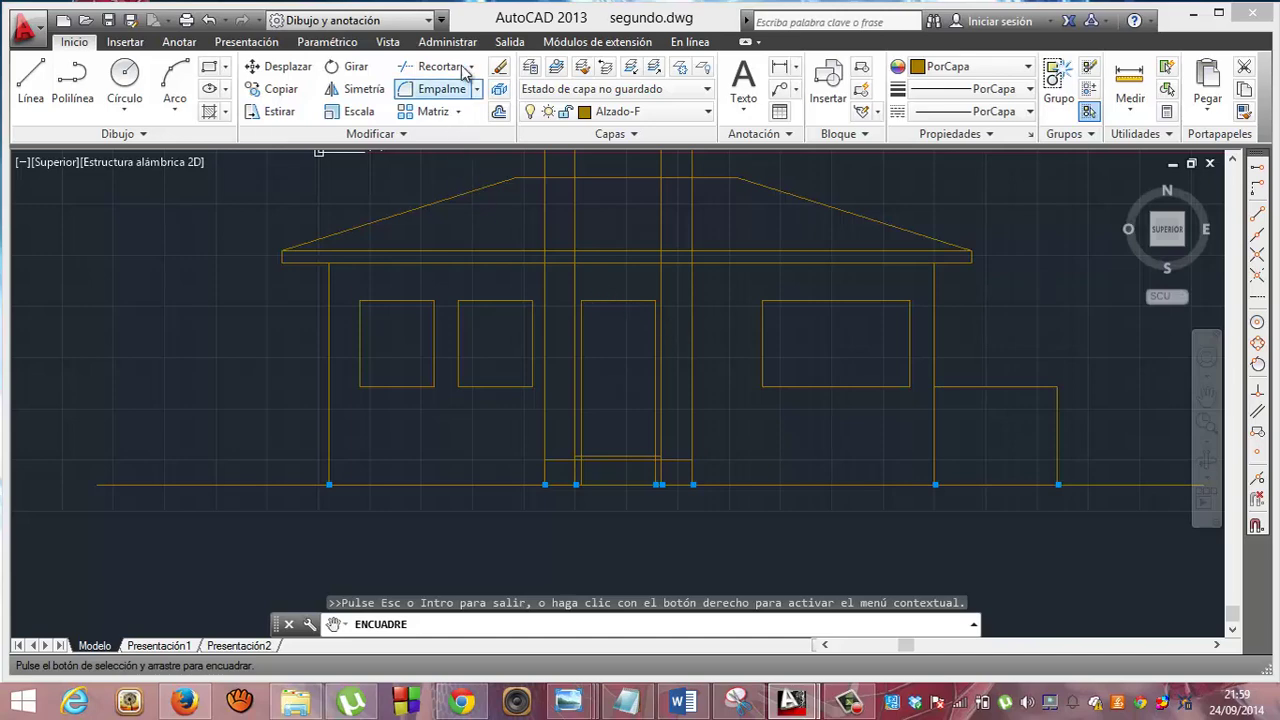
pyautogui.click(413, 68)
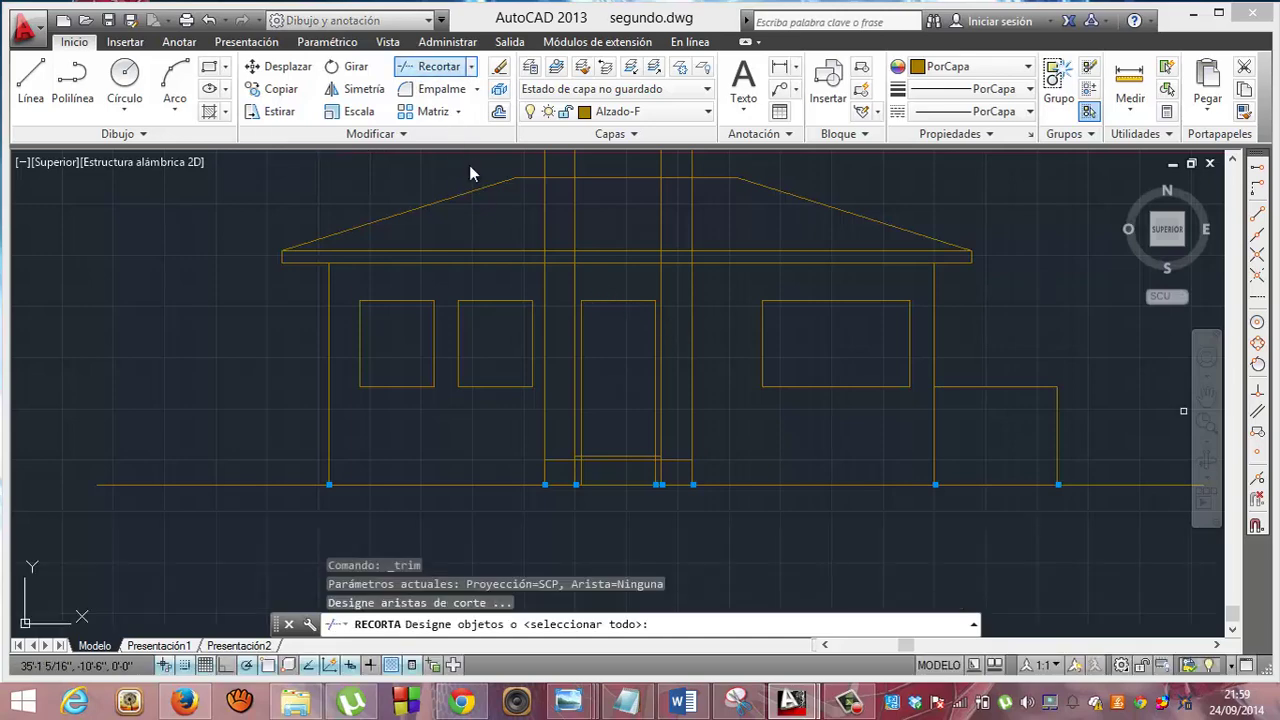
pyautogui.click(607, 458)
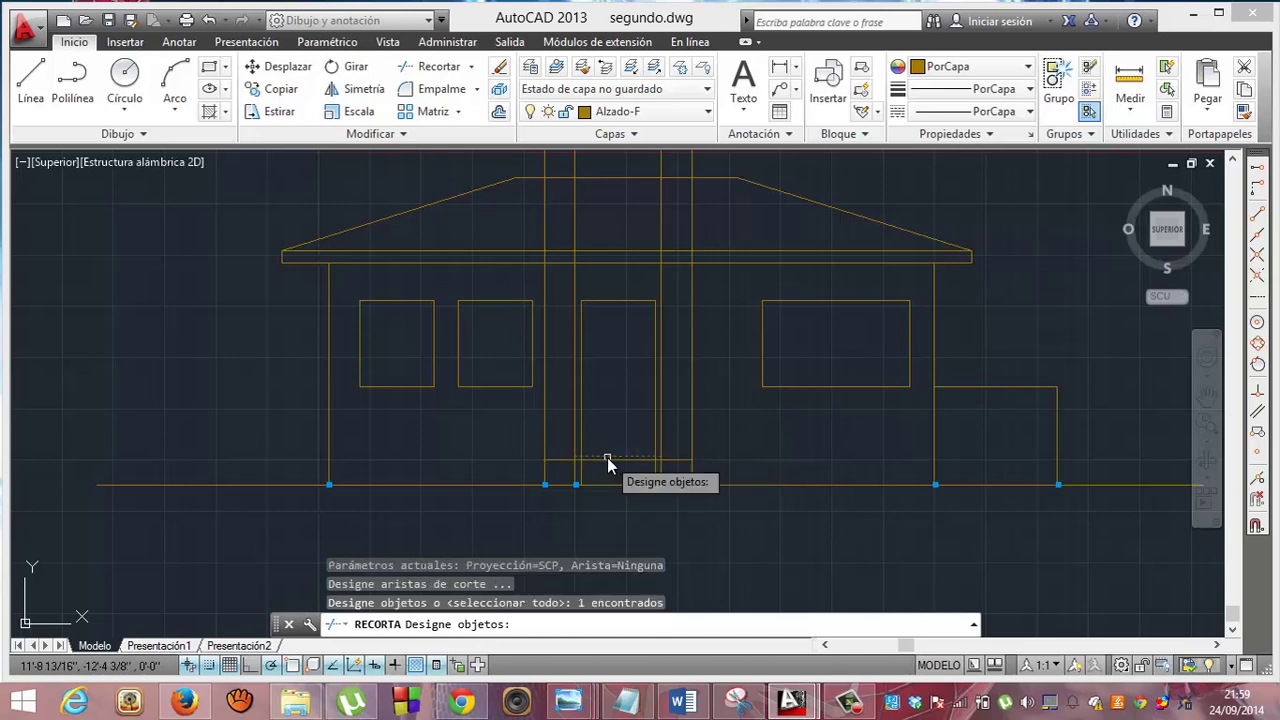
pyautogui.press('Return')
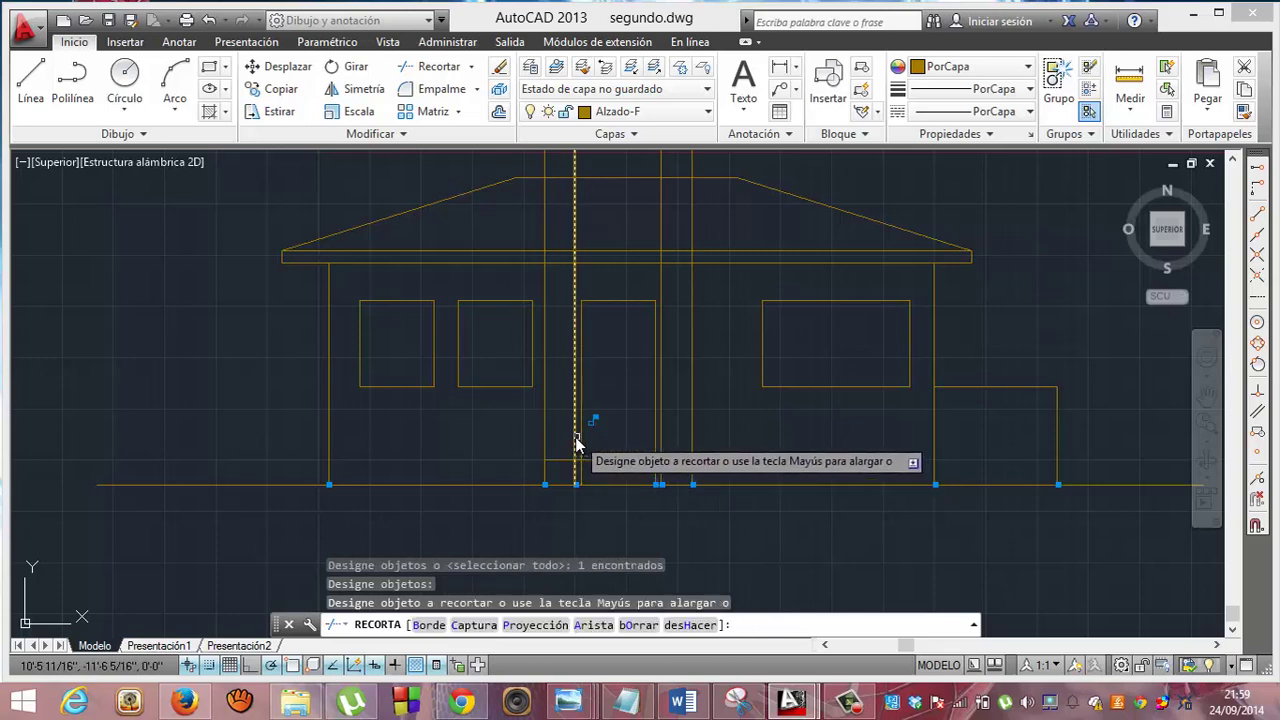
pyautogui.click(575, 440)
pyautogui.click(661, 431)
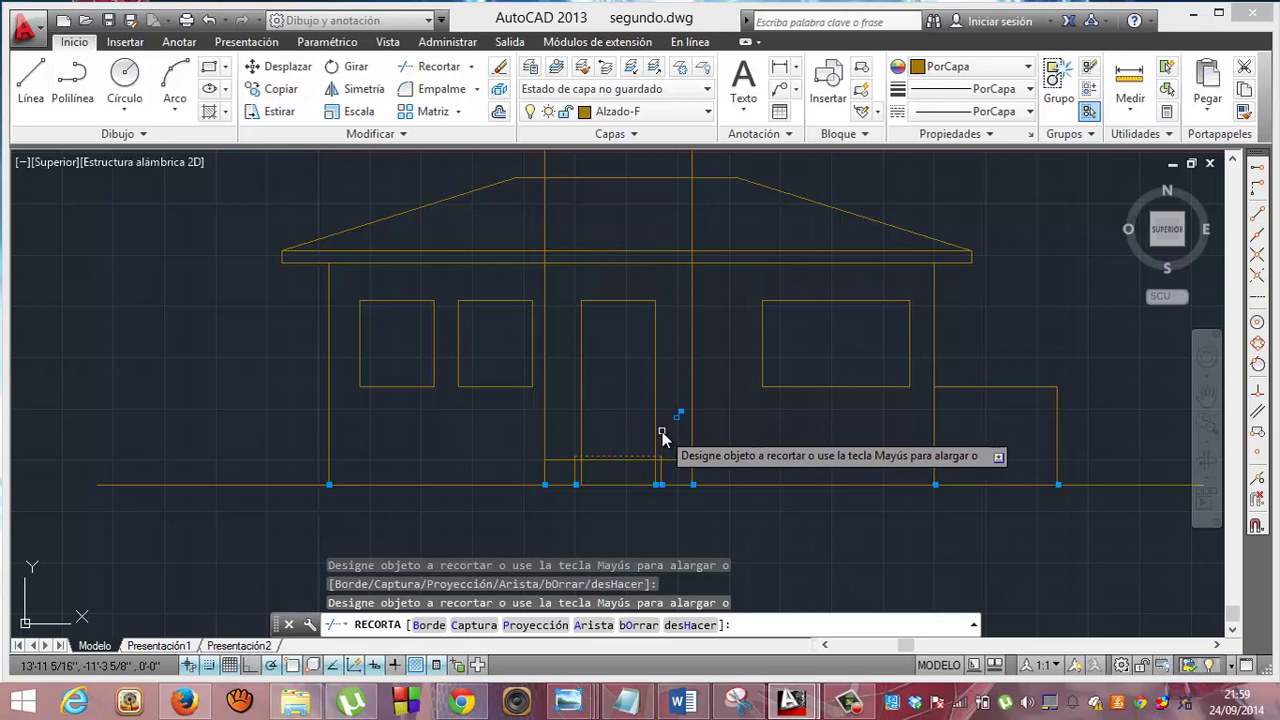
pyautogui.press('Escape')
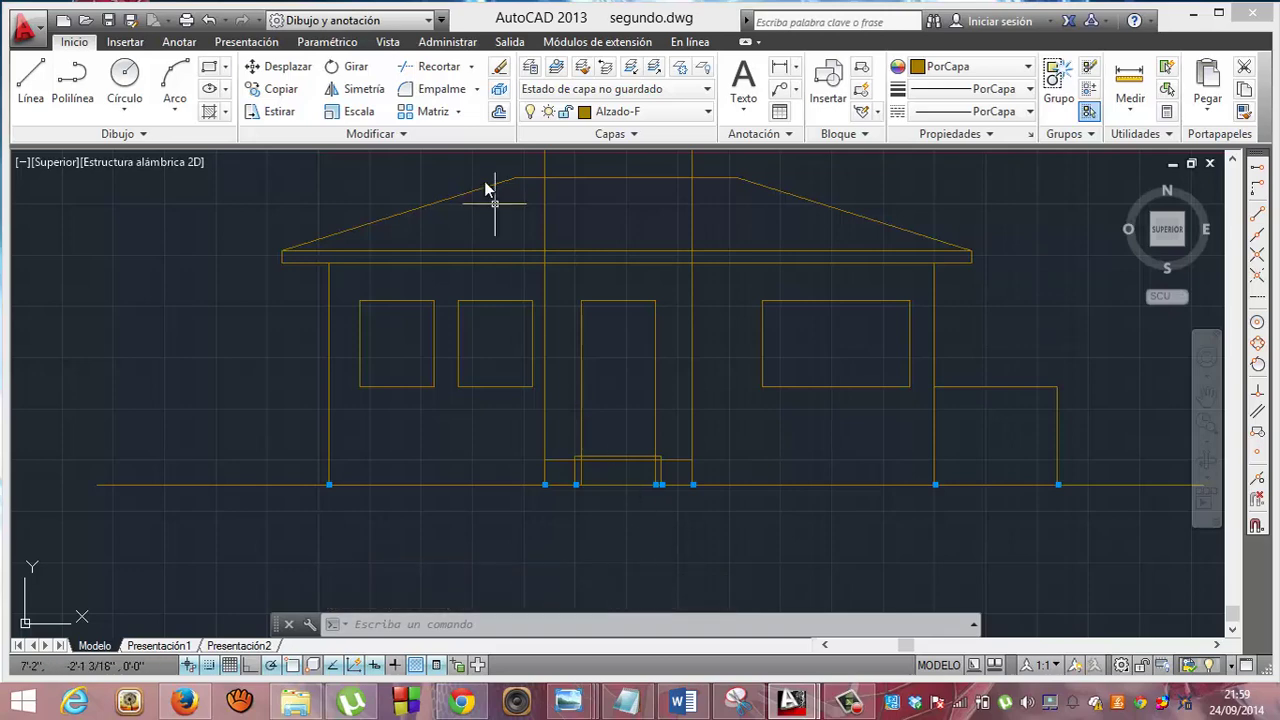
# Trim off the short leftover stub at the door step's right corner.
pyautogui.click(438, 66)
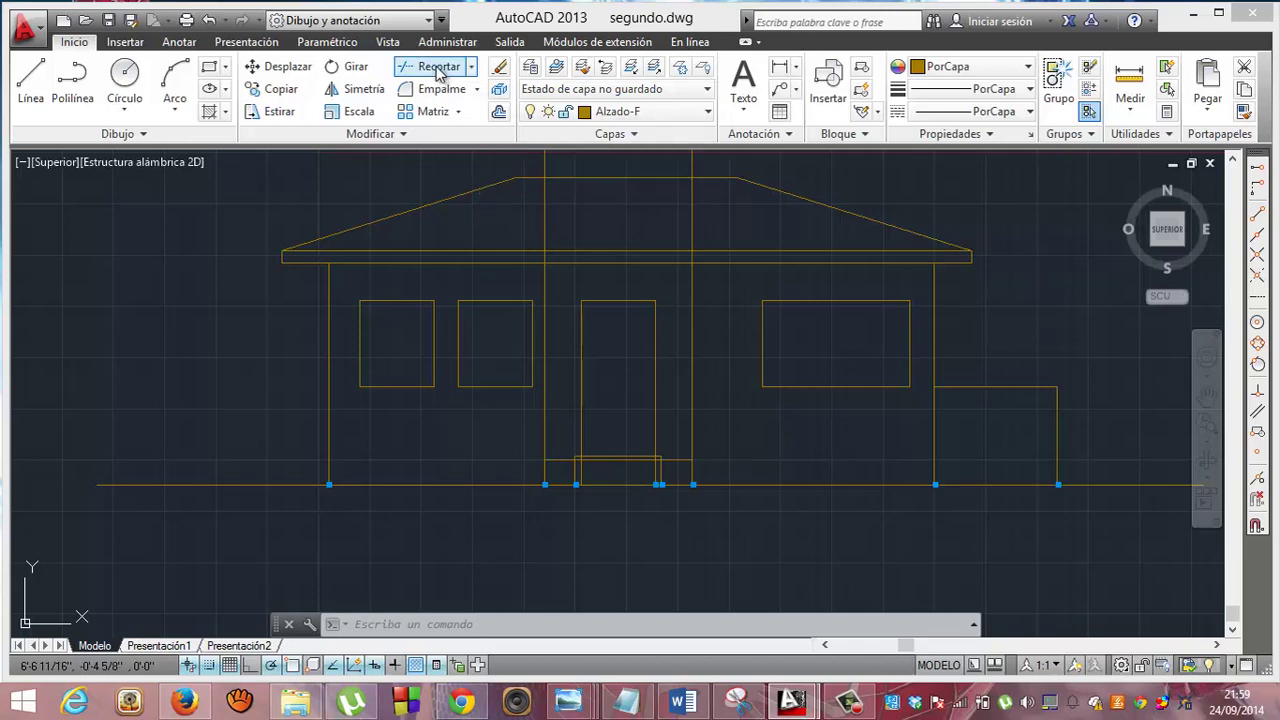
pyautogui.click(679, 463)
pyautogui.press('Return')
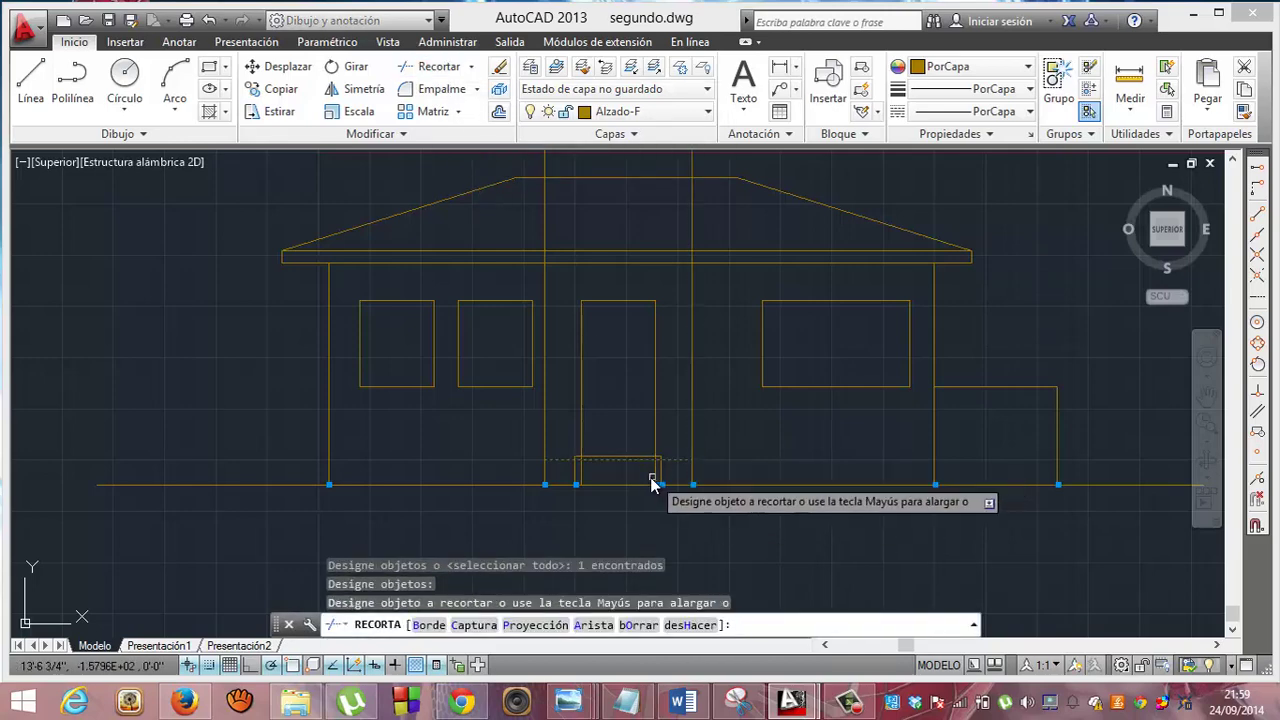
pyautogui.click(655, 478)
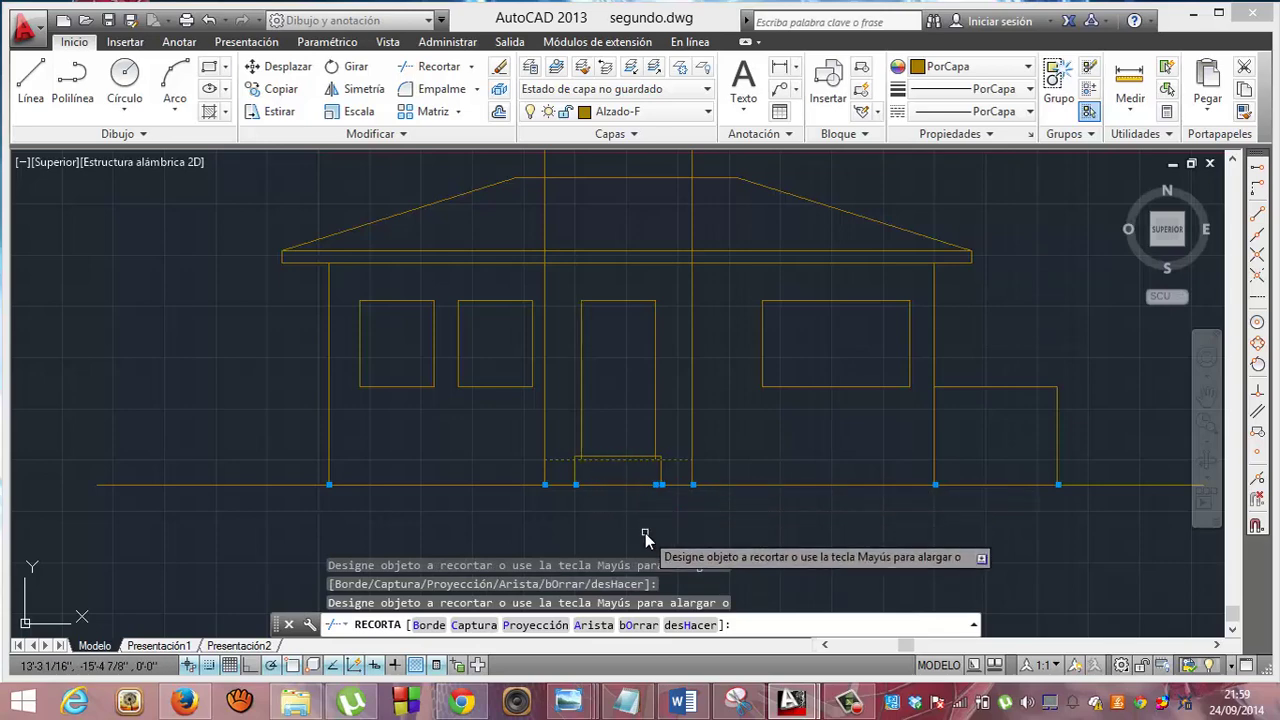
pyautogui.press('Escape')
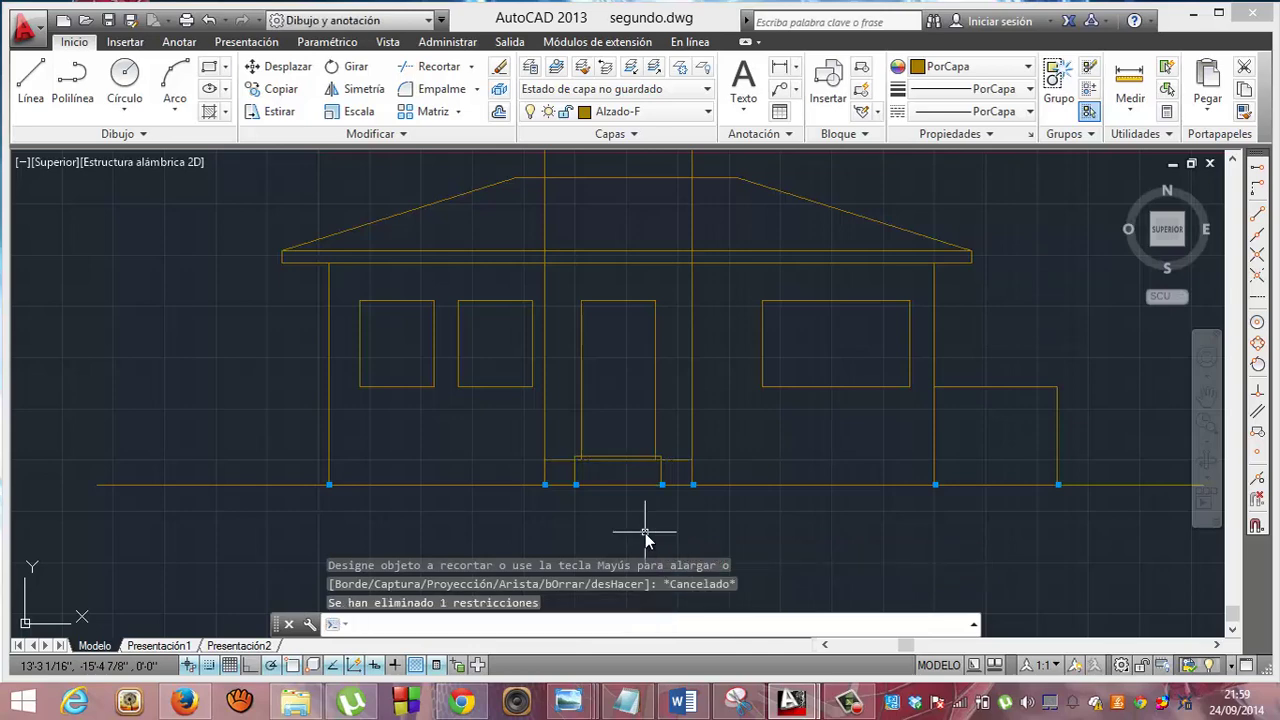
# Zoom in on the door and trim the door's left edge at the step's top line.
pyautogui.click(1208, 424)
pyautogui.moveTo(634, 500); pyautogui.dragTo(580, 349)
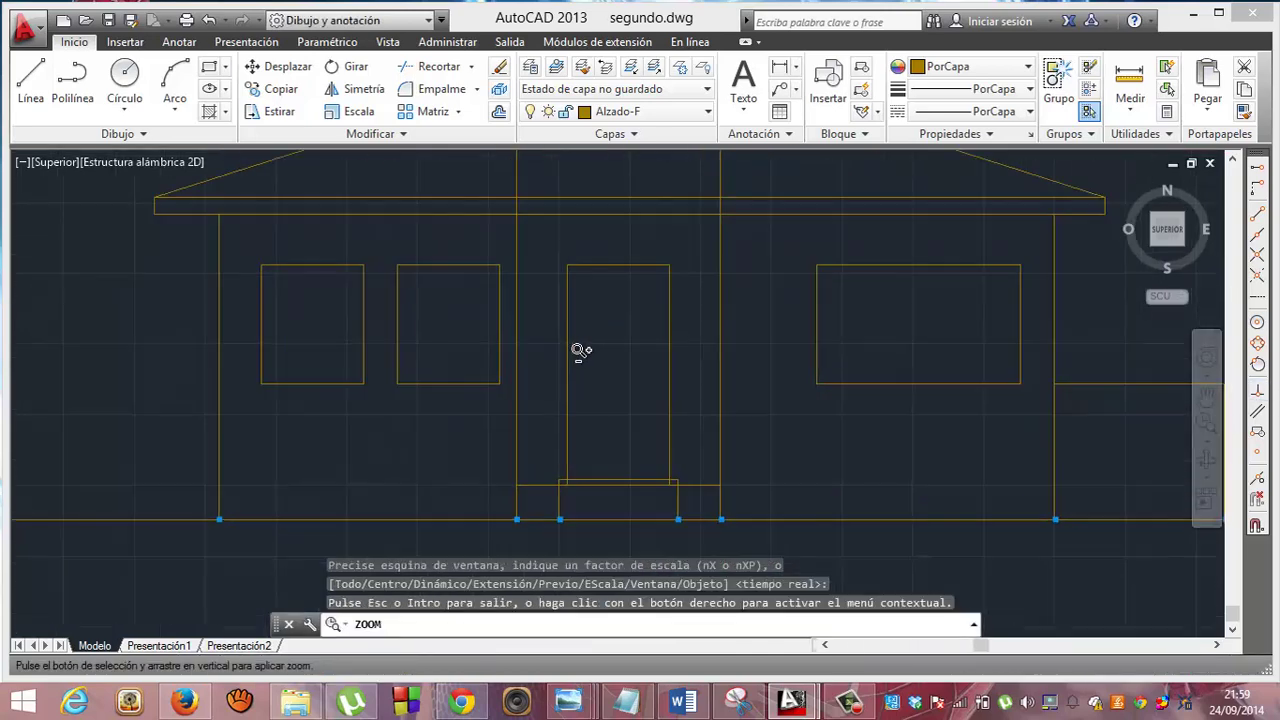
pyautogui.moveTo(637, 540); pyautogui.dragTo(660, 449)
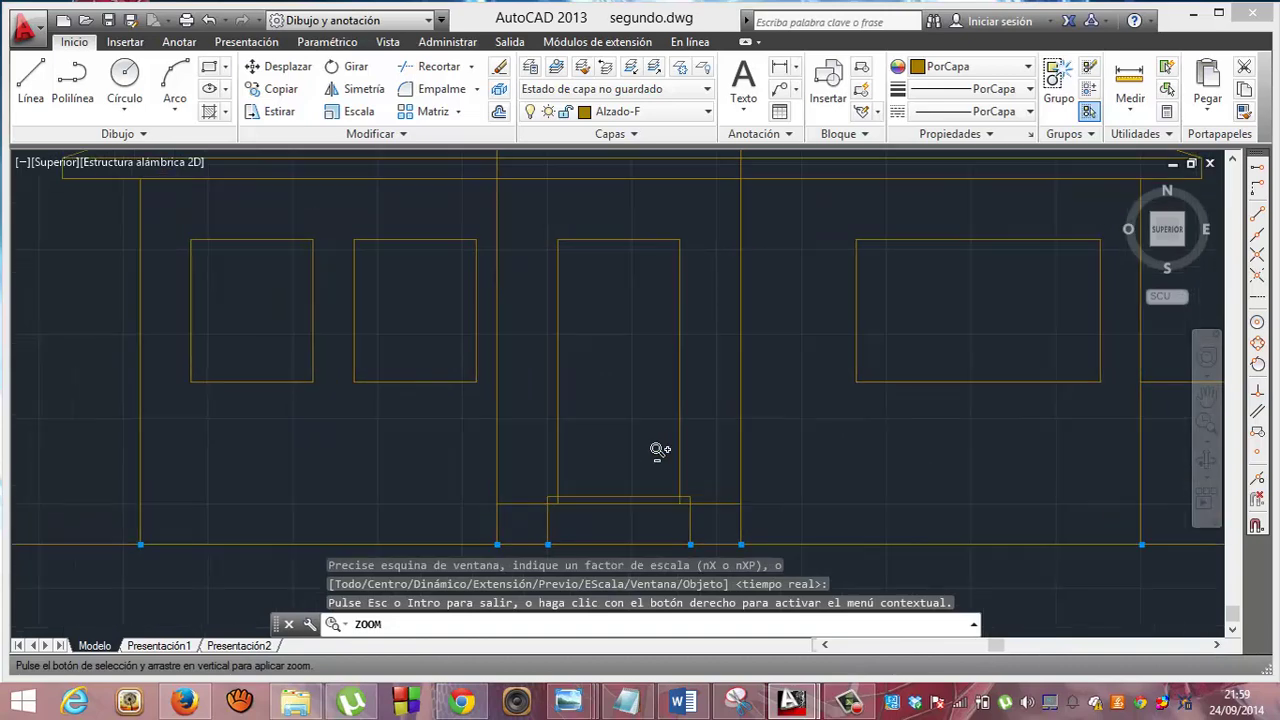
pyautogui.click(1208, 395)
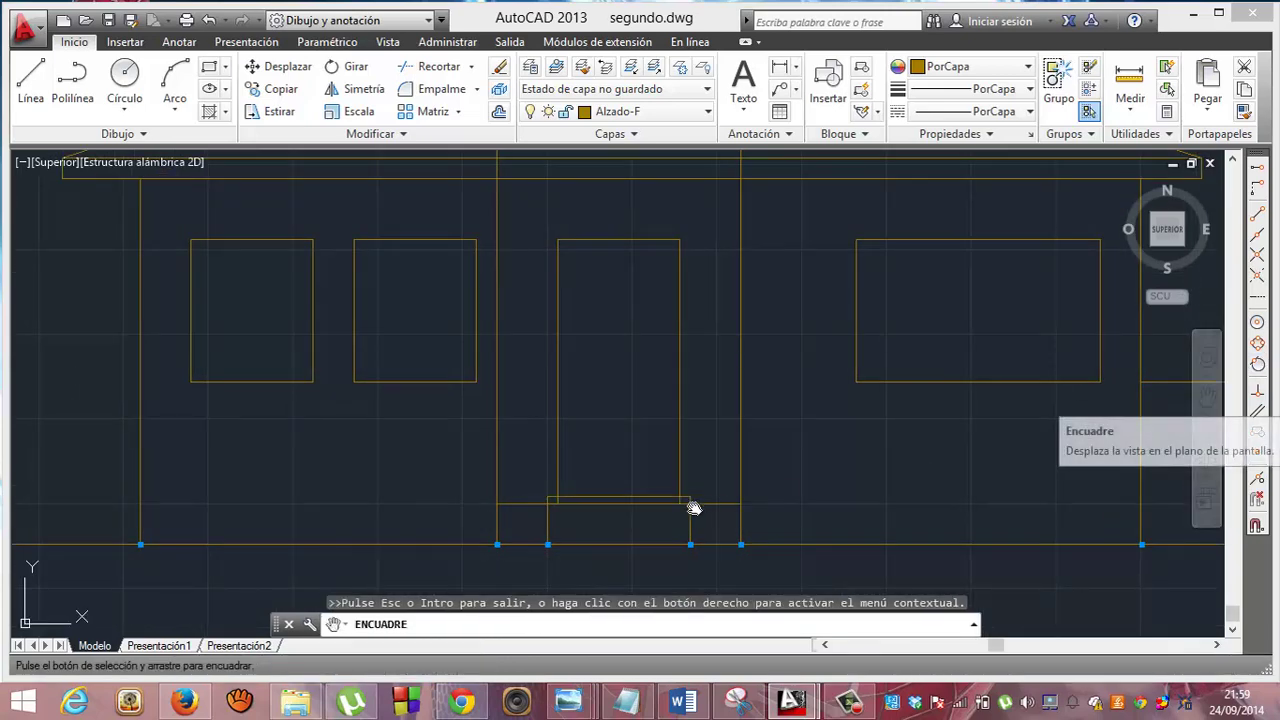
pyautogui.moveTo(696, 500); pyautogui.dragTo(707, 434)
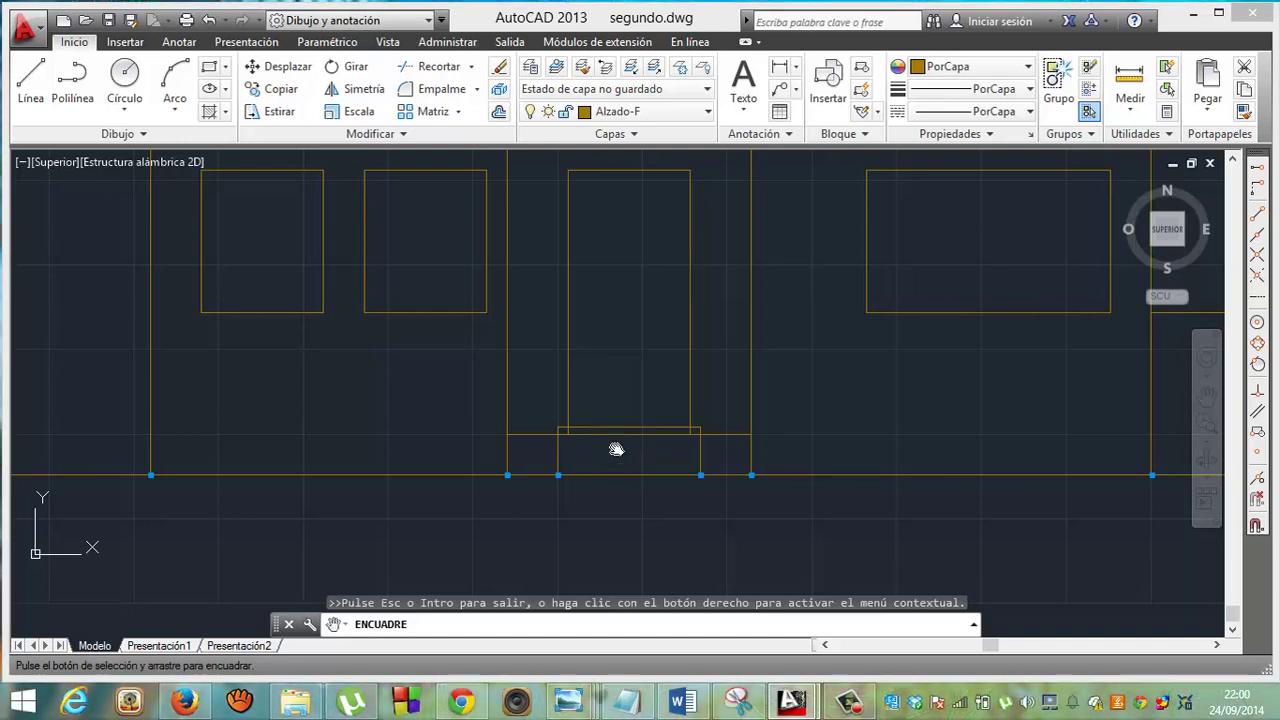
pyautogui.click(449, 72)
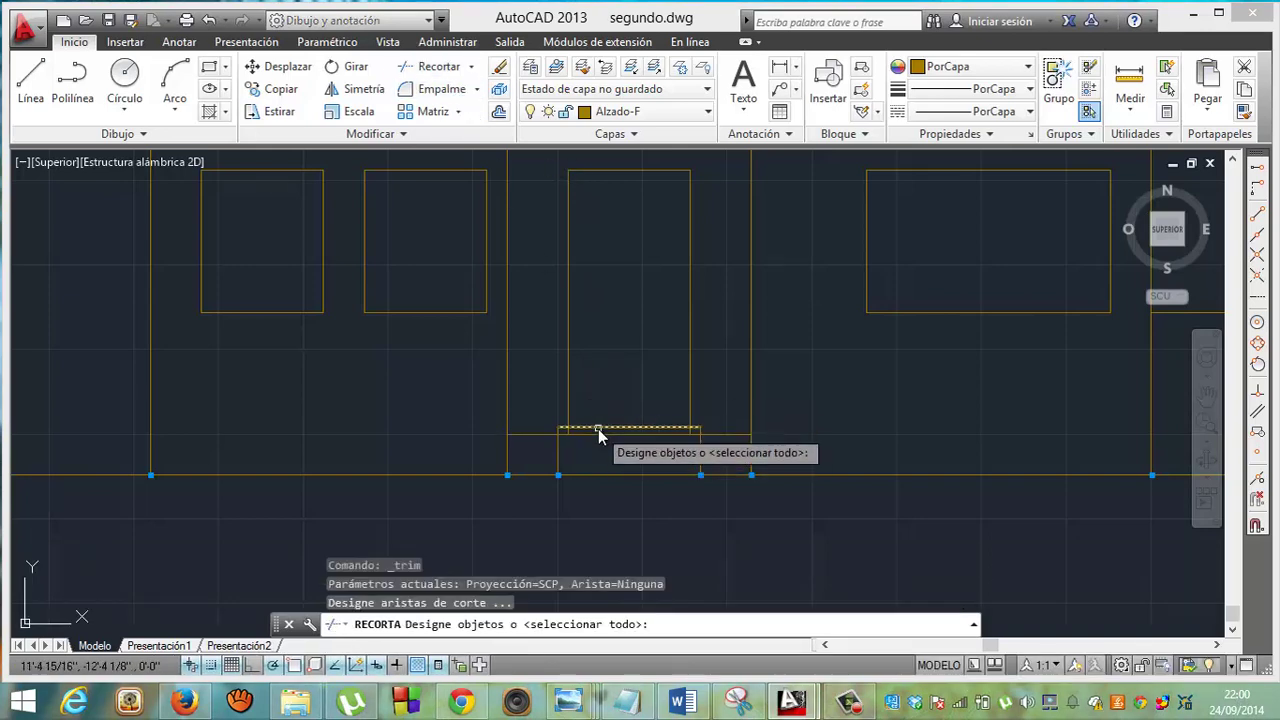
pyautogui.click(598, 431)
pyautogui.press('Return')
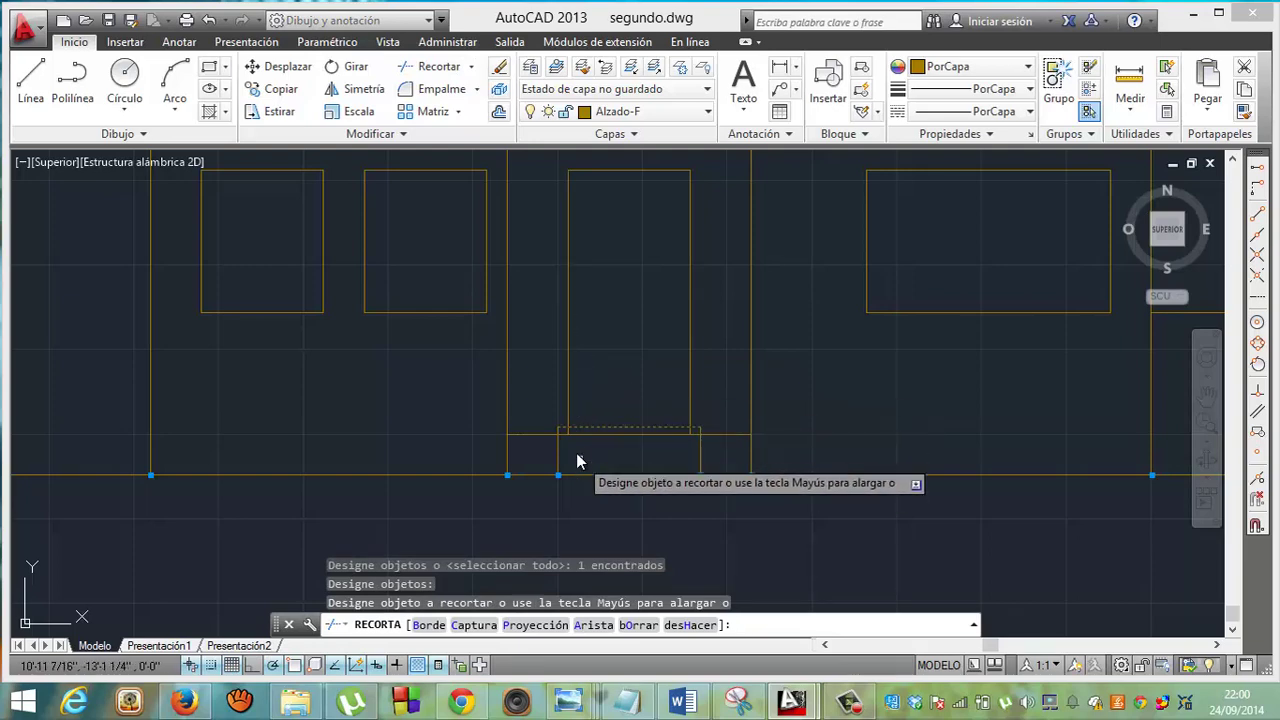
pyautogui.click(568, 431)
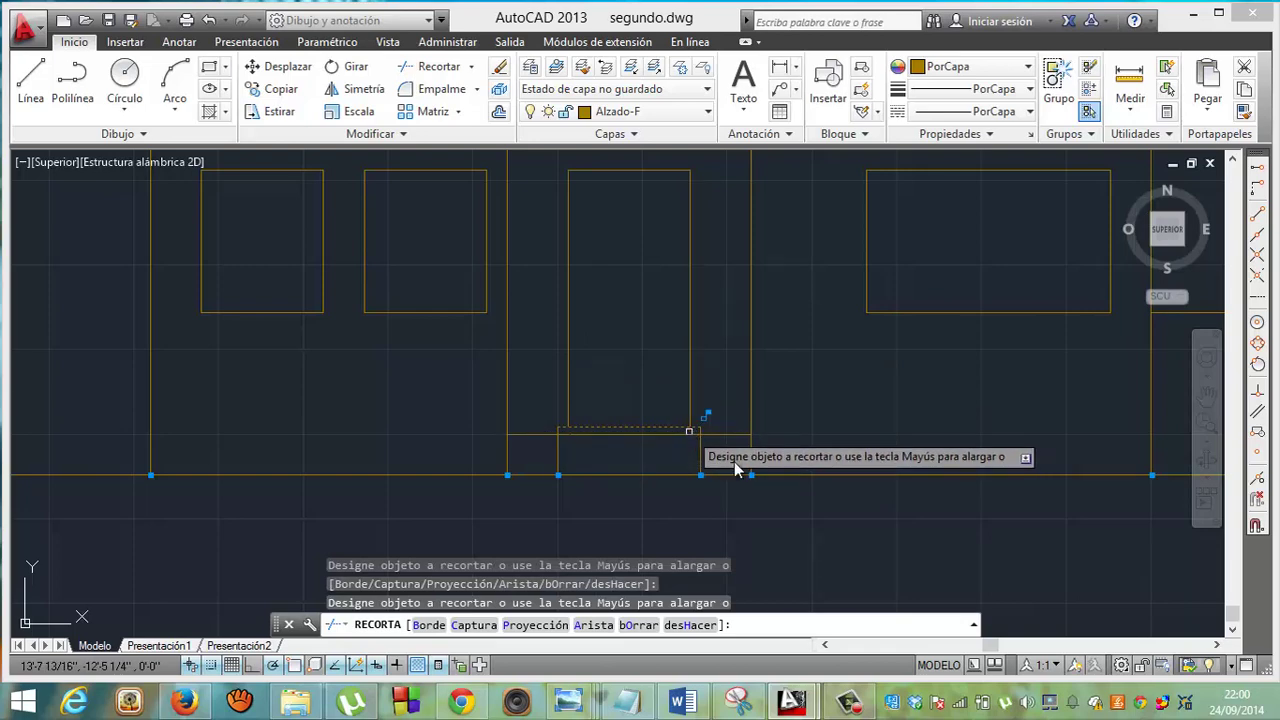
pyautogui.press('Escape')
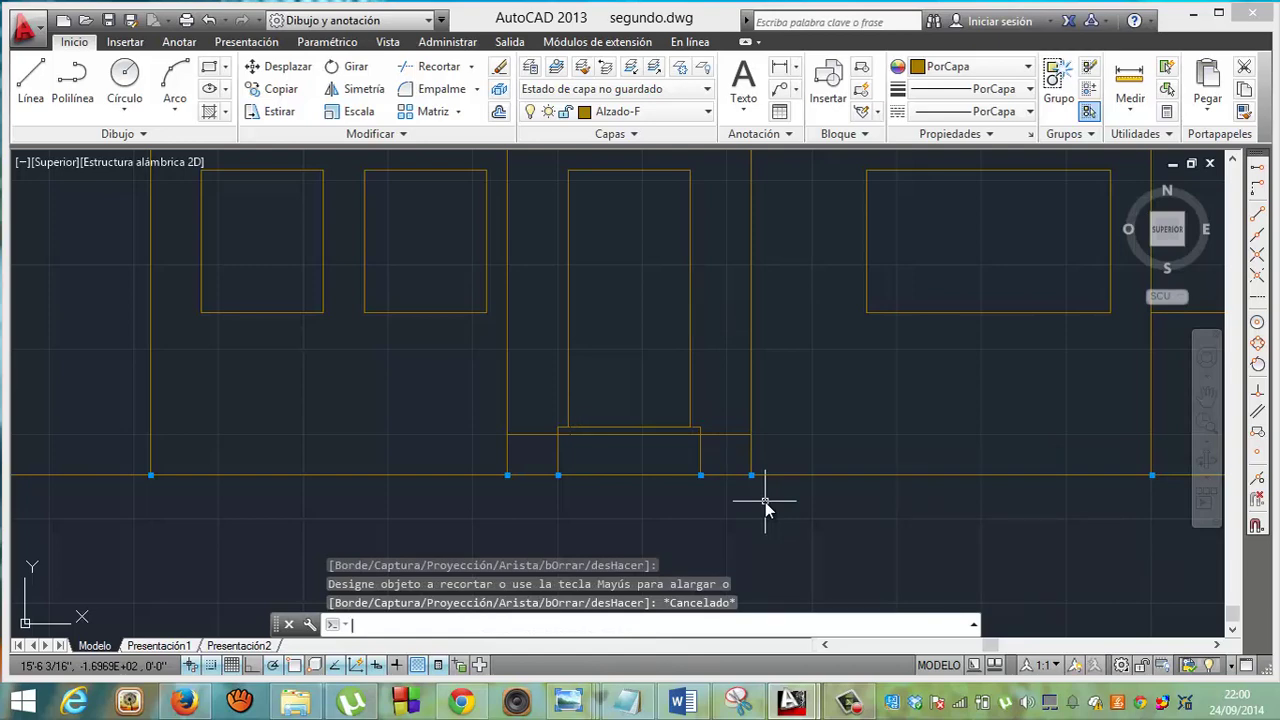
# Trim away the old step's left side using the step's top line as cutting edge.
pyautogui.click(439, 66)
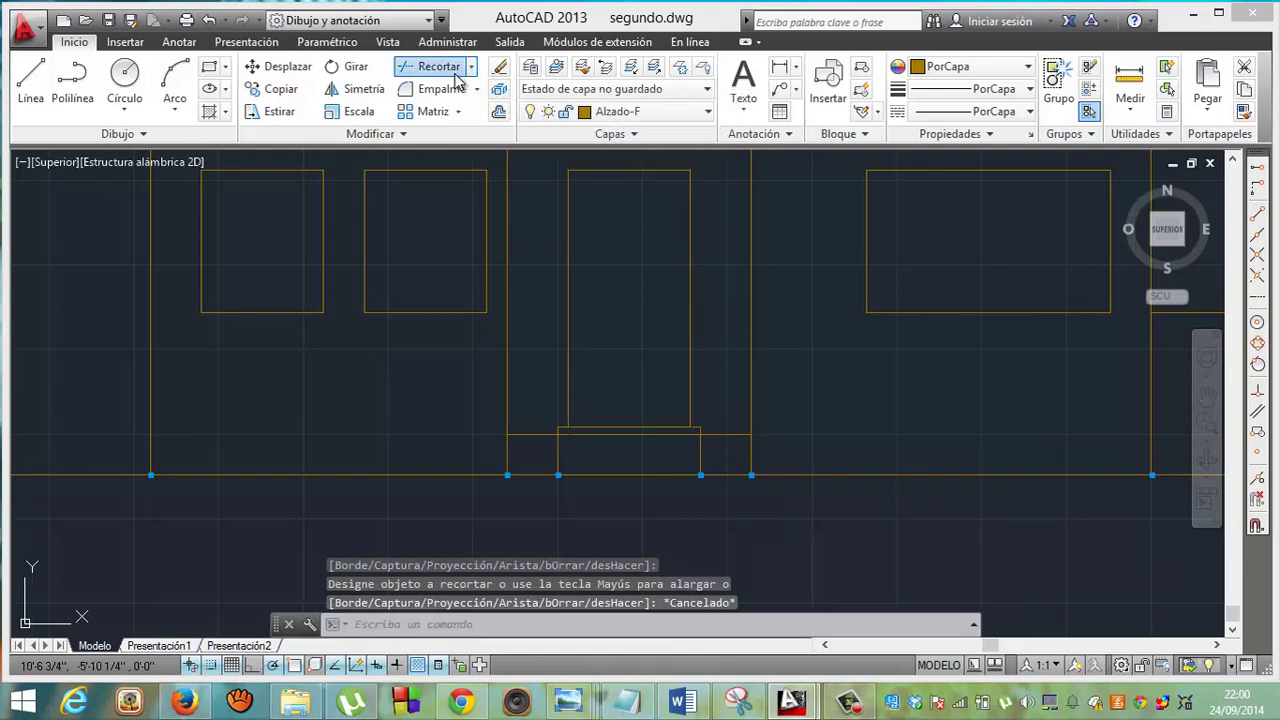
pyautogui.click(595, 436)
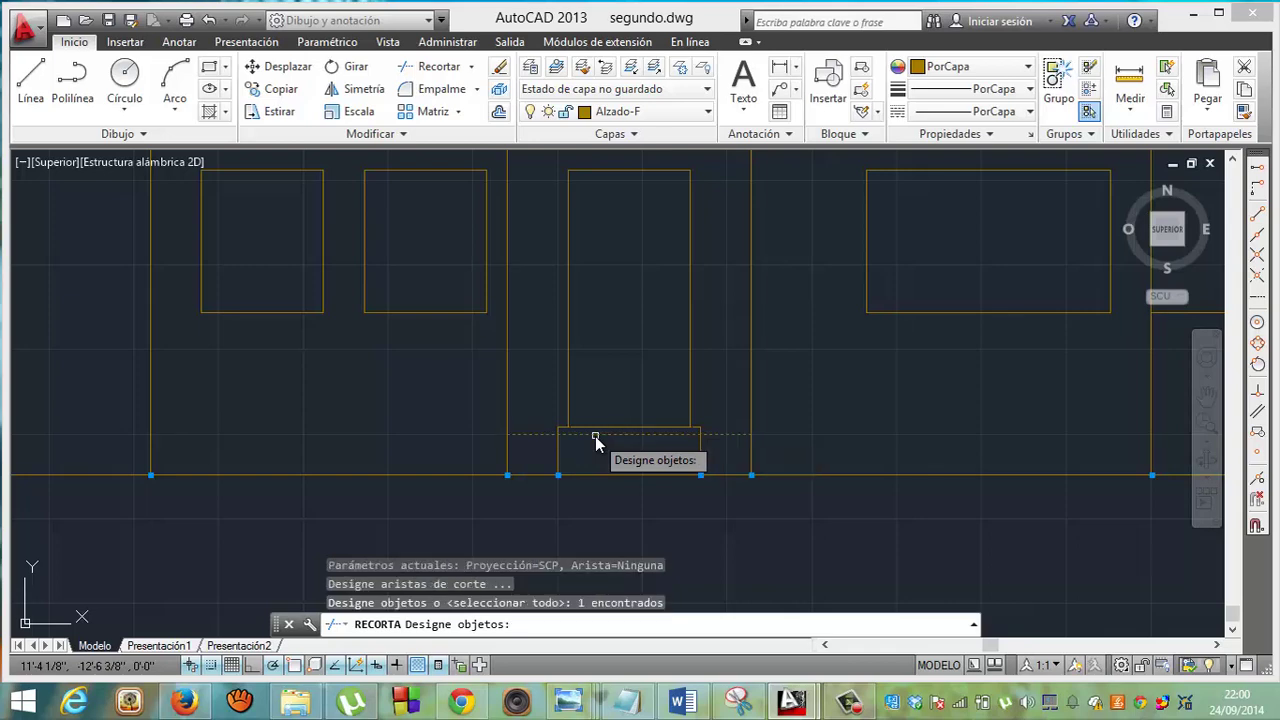
pyautogui.press('Return')
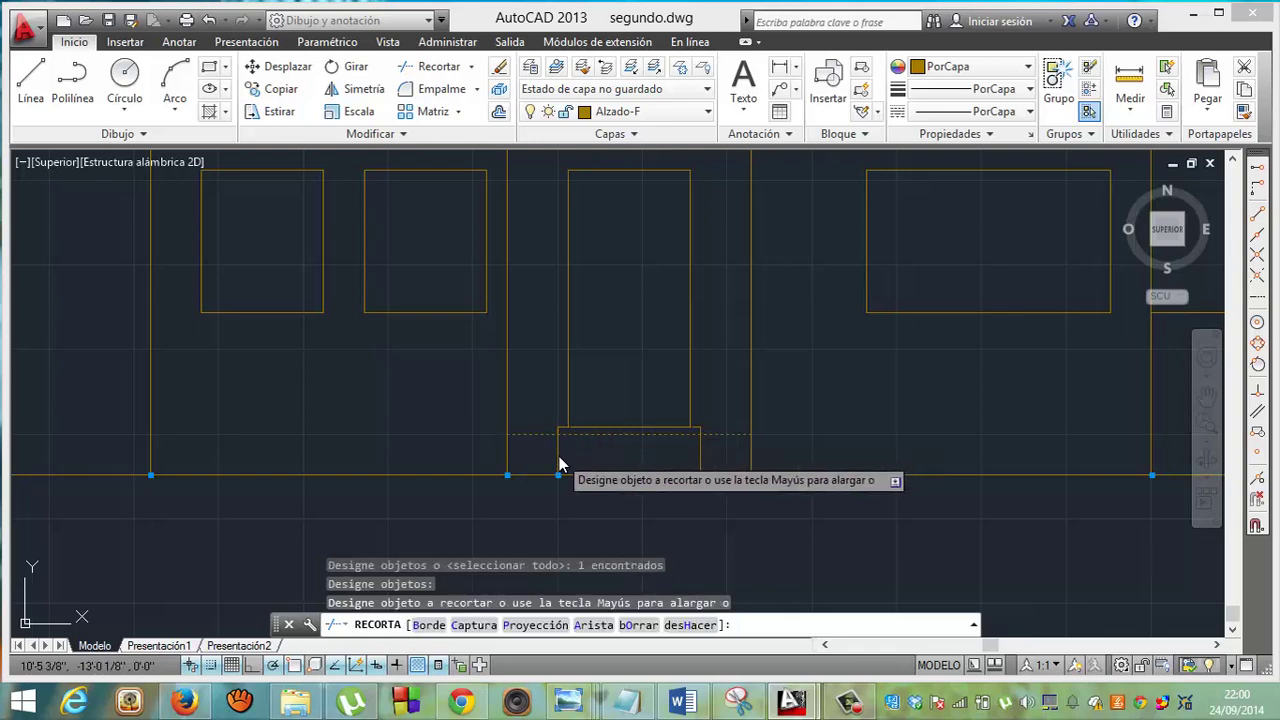
pyautogui.click(702, 460)
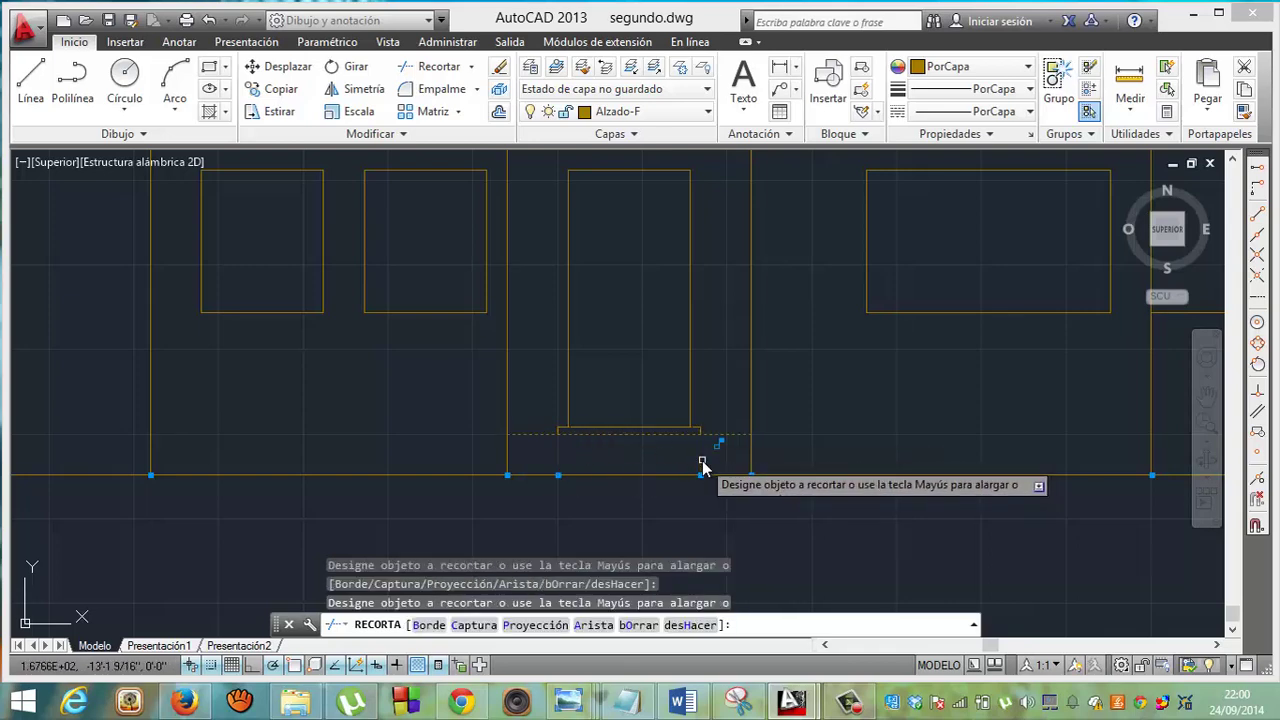
pyautogui.press('Escape')
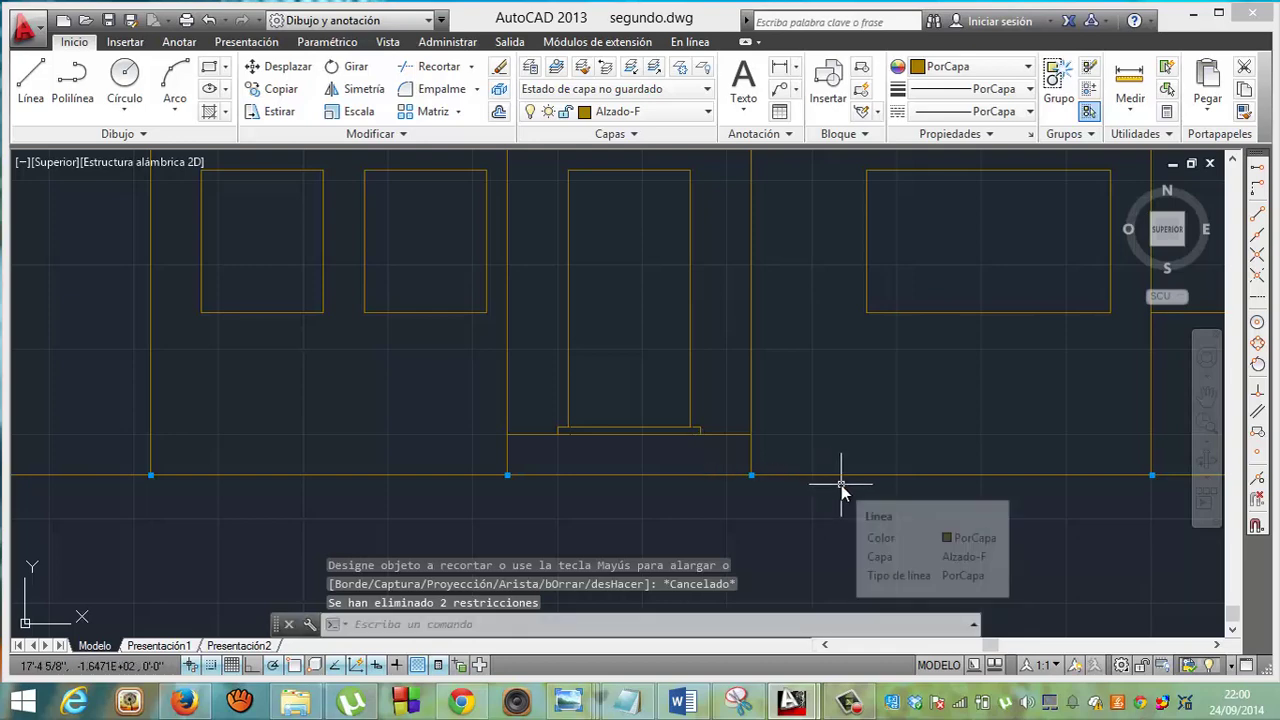
# Trim the left and right projection lines rising above the step.
pyautogui.click(418, 70)
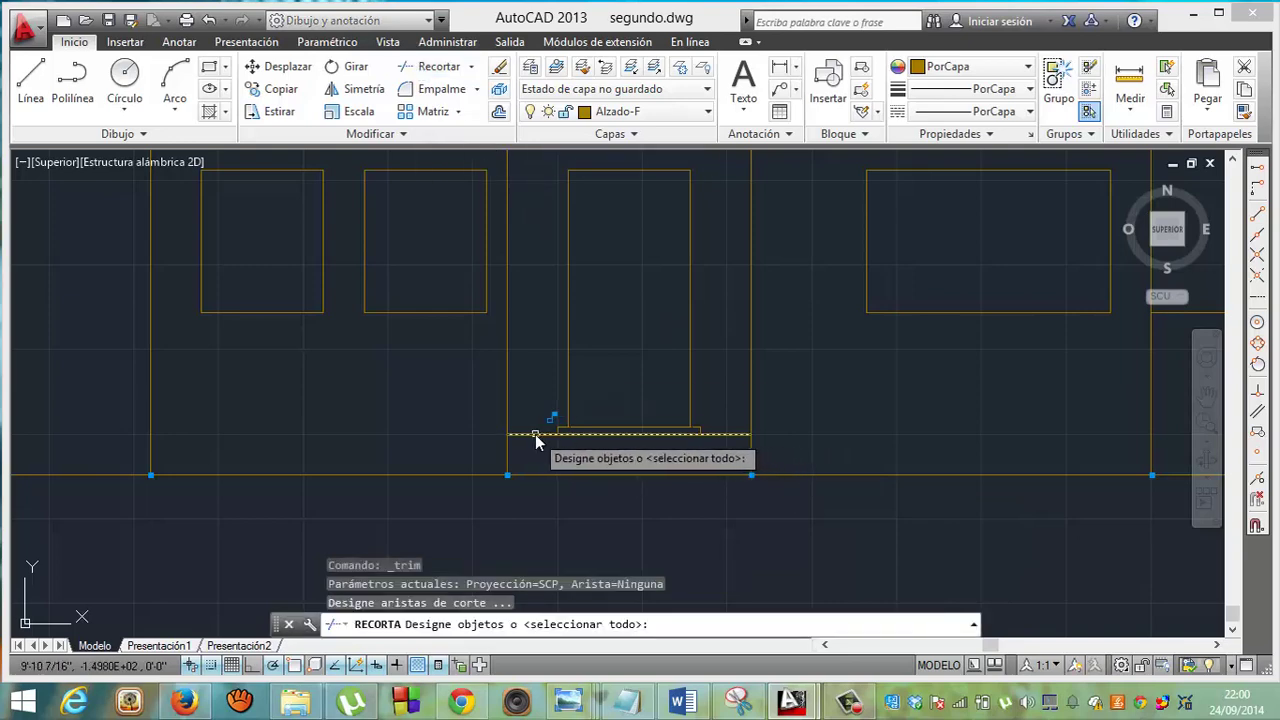
pyautogui.click(535, 434)
pyautogui.press('Return')
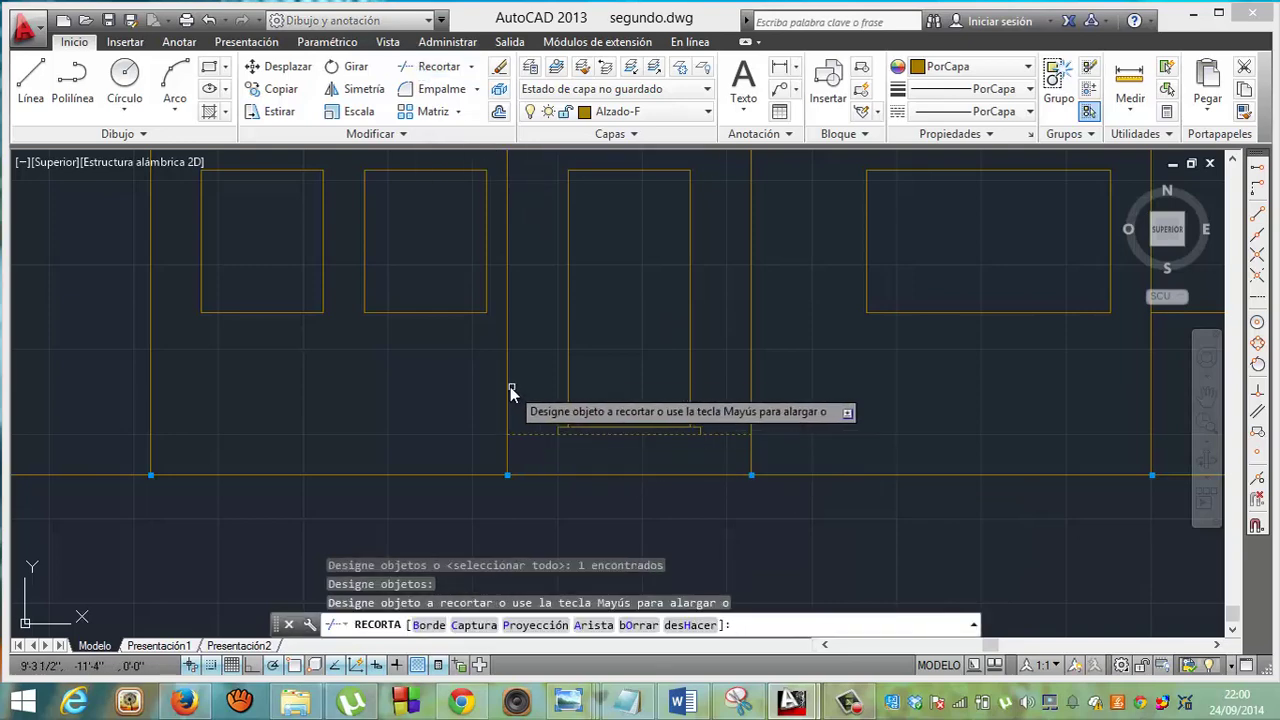
pyautogui.click(509, 387)
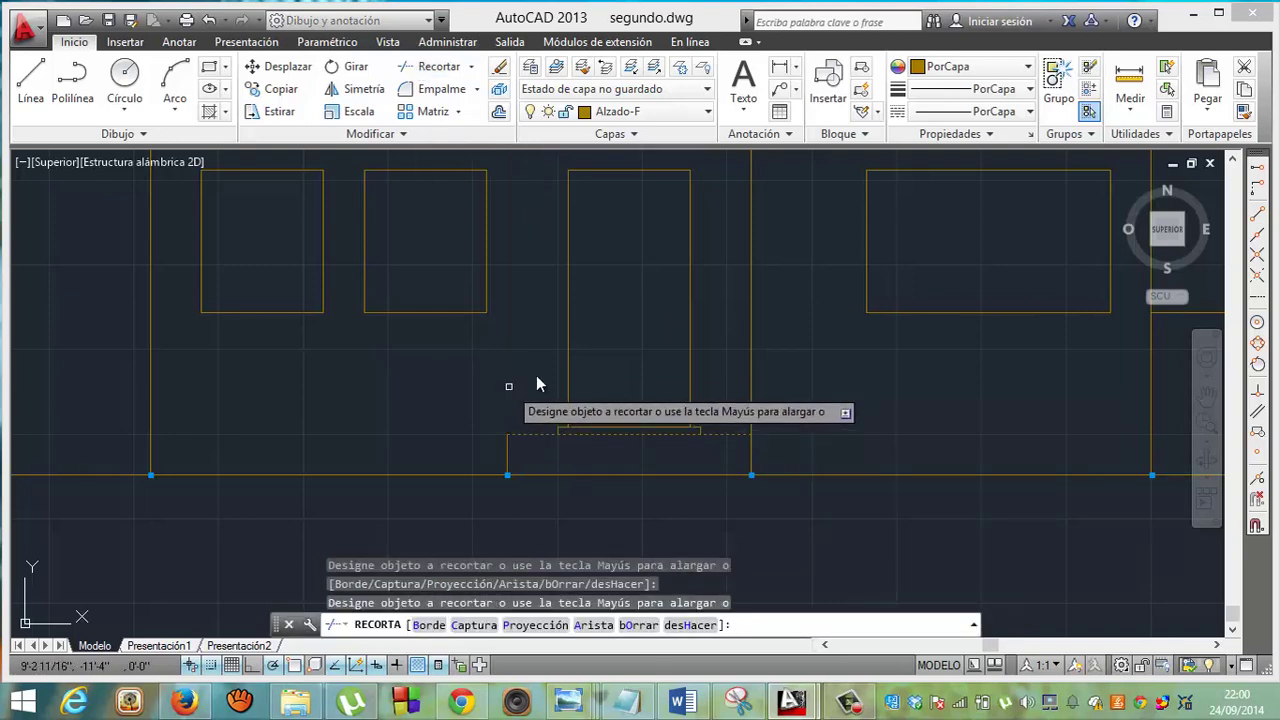
pyautogui.click(752, 383)
pyautogui.press('Escape')
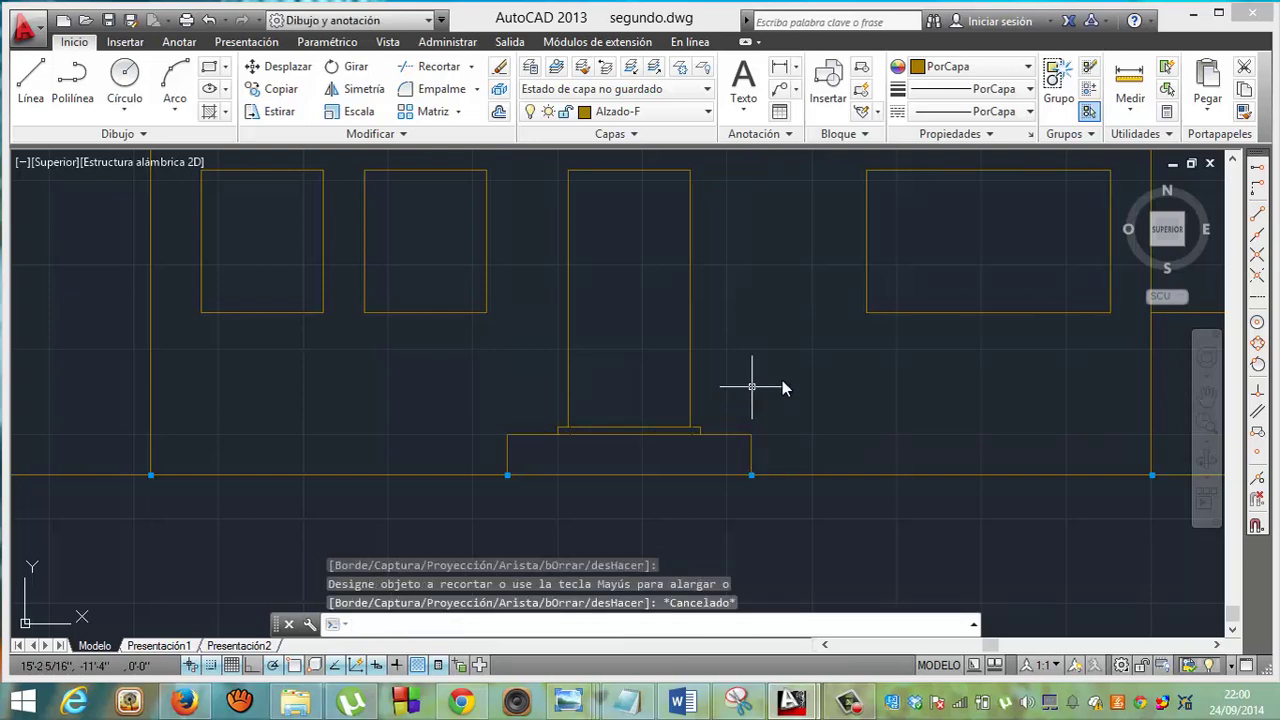
pyautogui.click(1205, 428)
# Zoom out and pan so the full elevation, roof included, is centred on screen.
pyautogui.moveTo(620, 303); pyautogui.dragTo(683, 568)
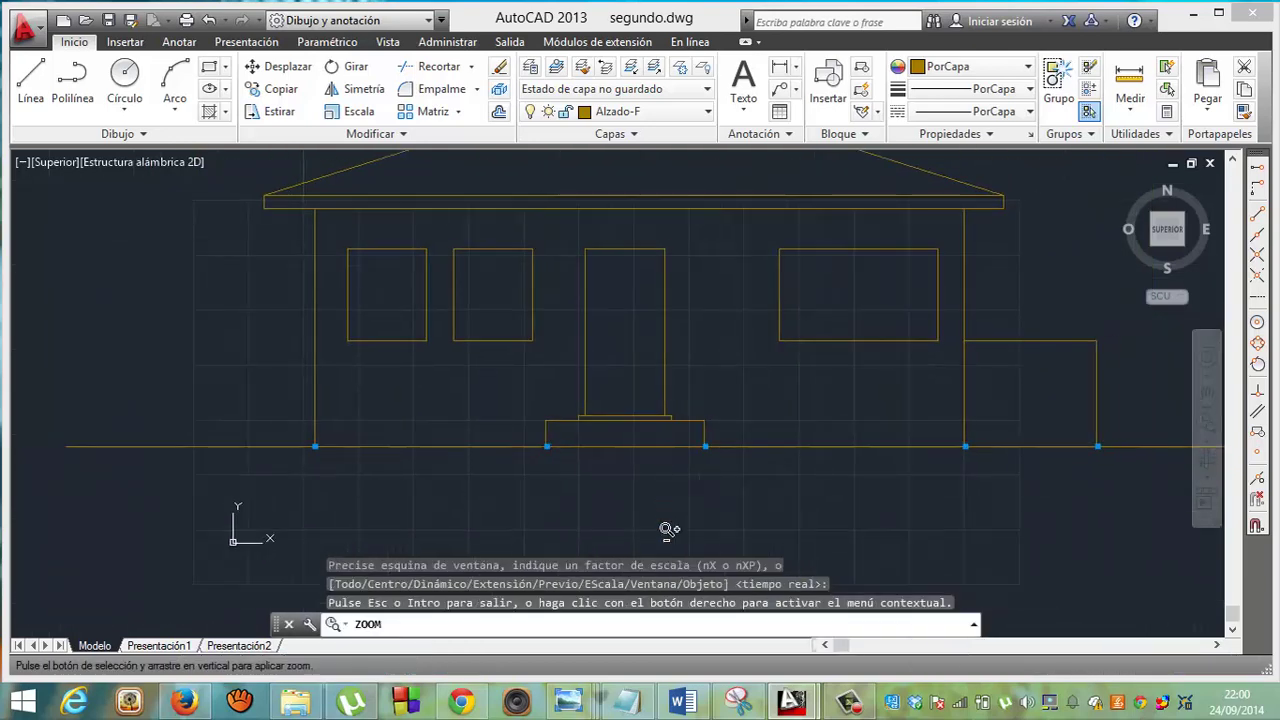
pyautogui.click(1207, 396)
pyautogui.moveTo(706, 297); pyautogui.dragTo(682, 448)
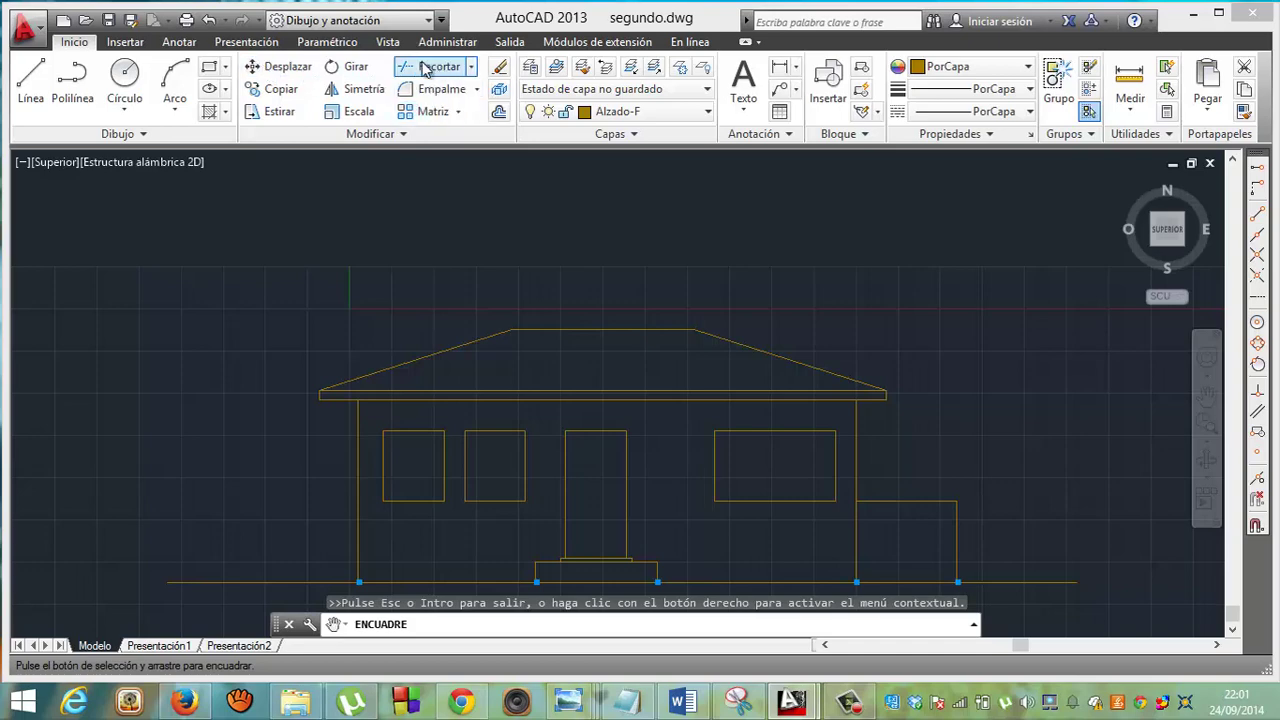
# Offset the ground line by 6', then undo the misplaced copy.
pyautogui.click(505, 115)
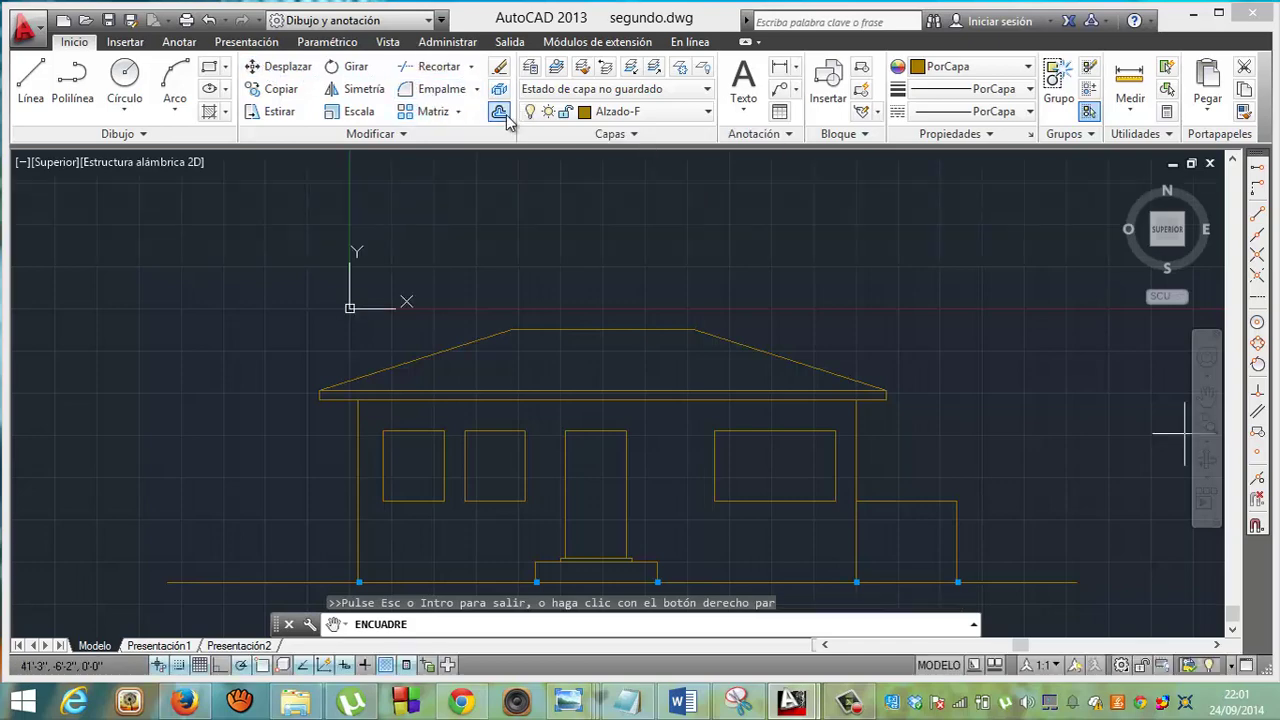
pyautogui.write('6')
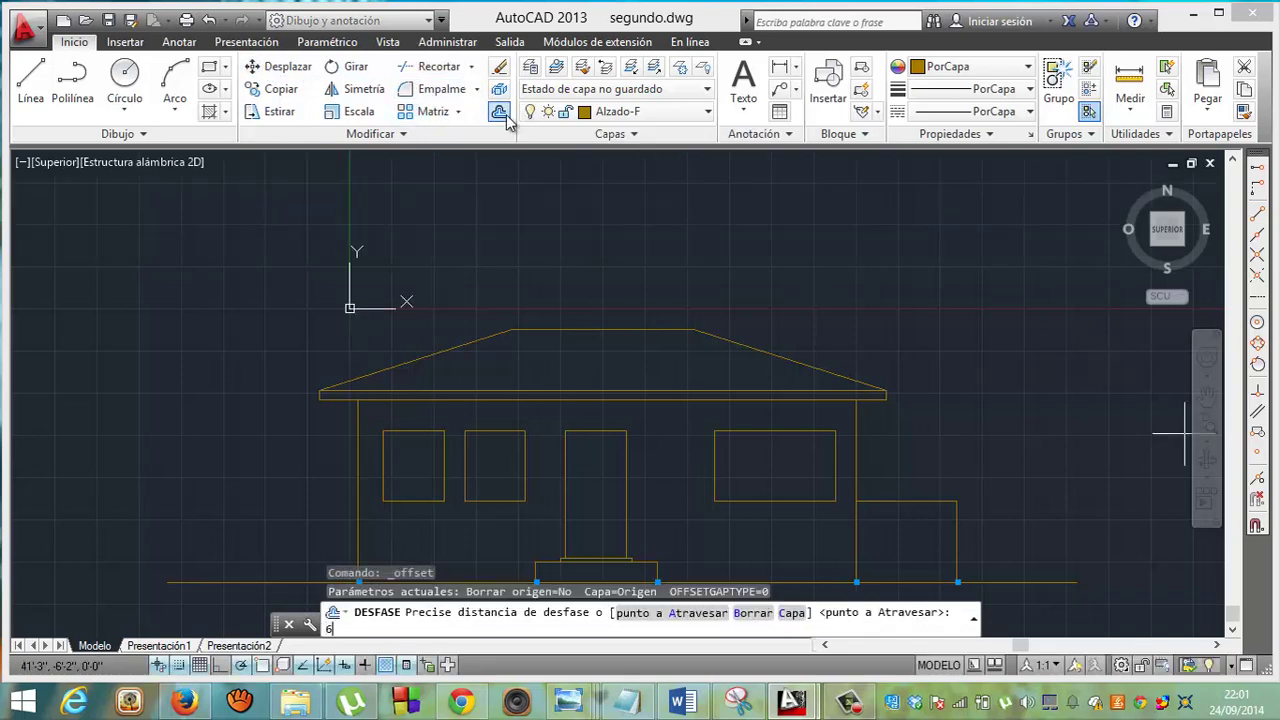
pyautogui.press('Return')
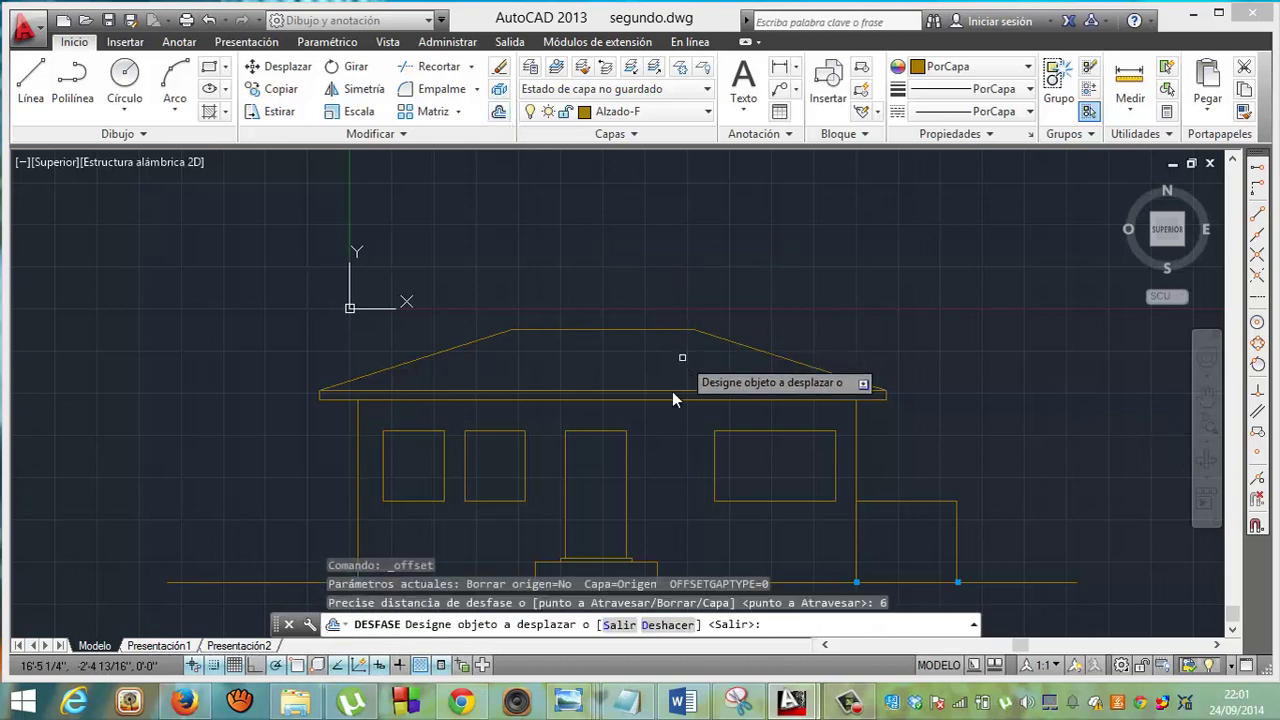
pyautogui.click(821, 582)
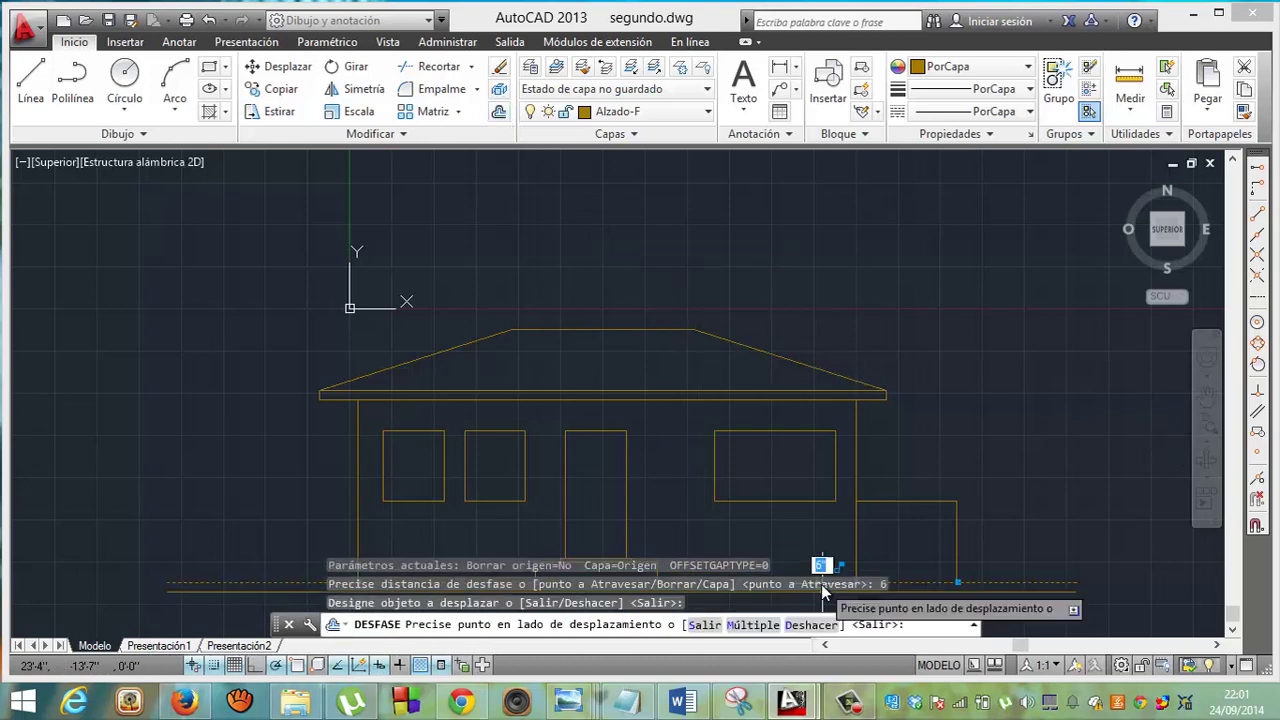
pyautogui.click(830, 585)
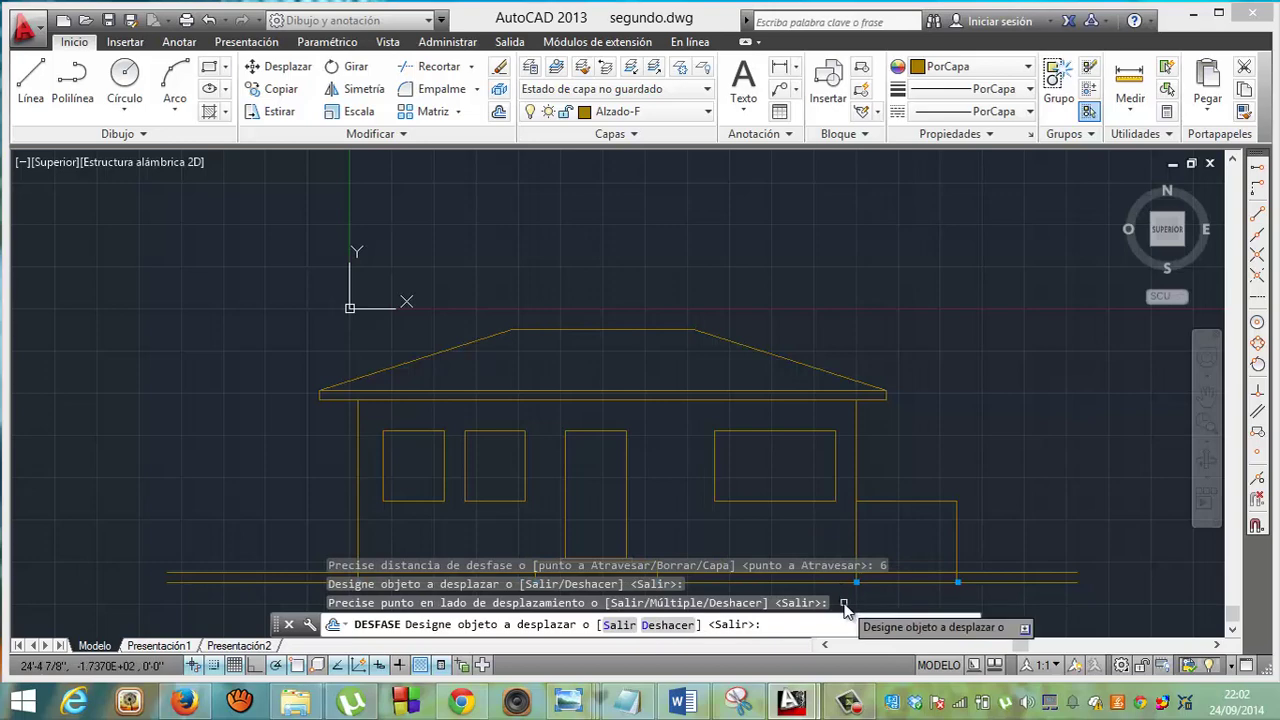
pyautogui.write('u')
pyautogui.press('Return')
pyautogui.press('Escape')
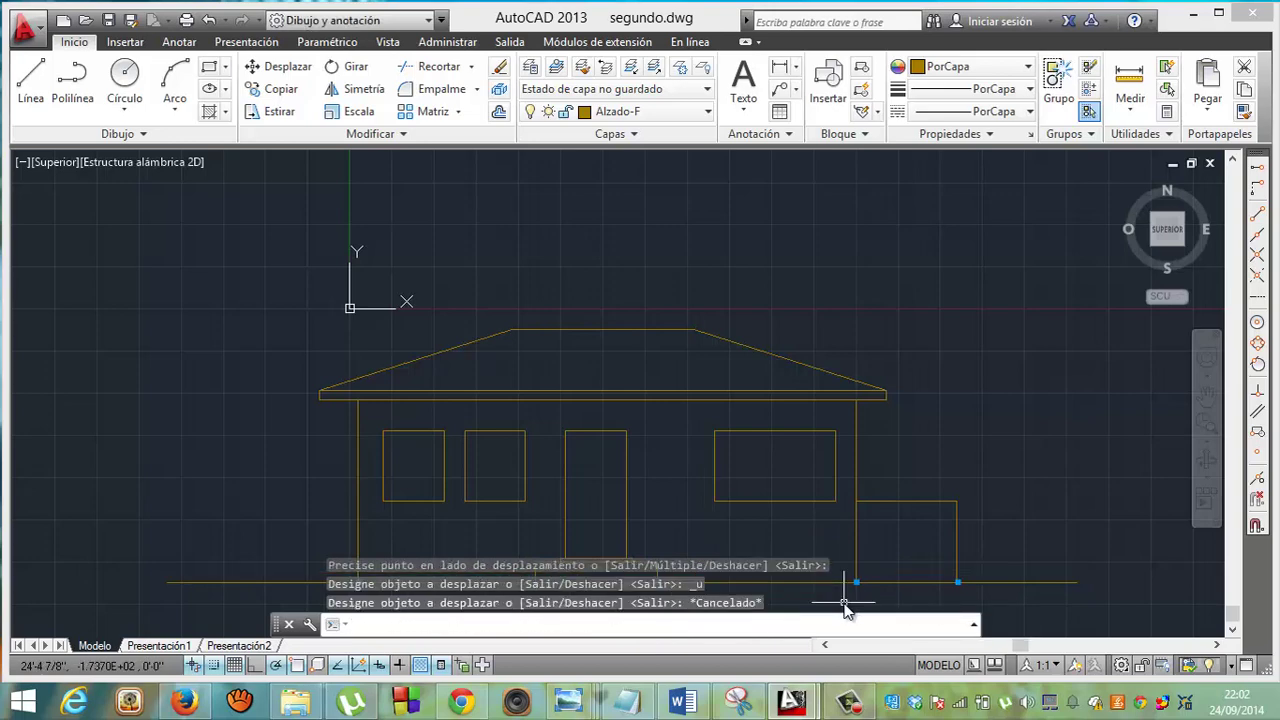
pyautogui.press('Escape')
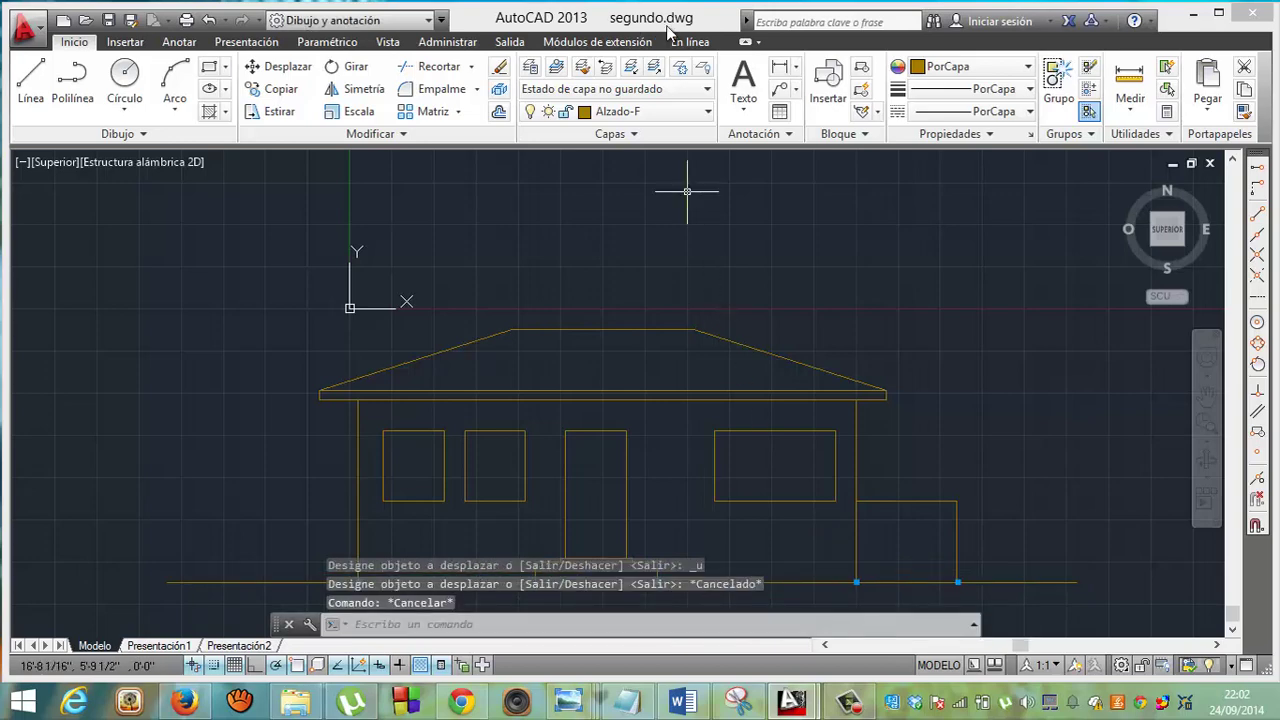
# Offset the ground line 6' upward and zoom out to show the floor plan.
pyautogui.click(498, 113)
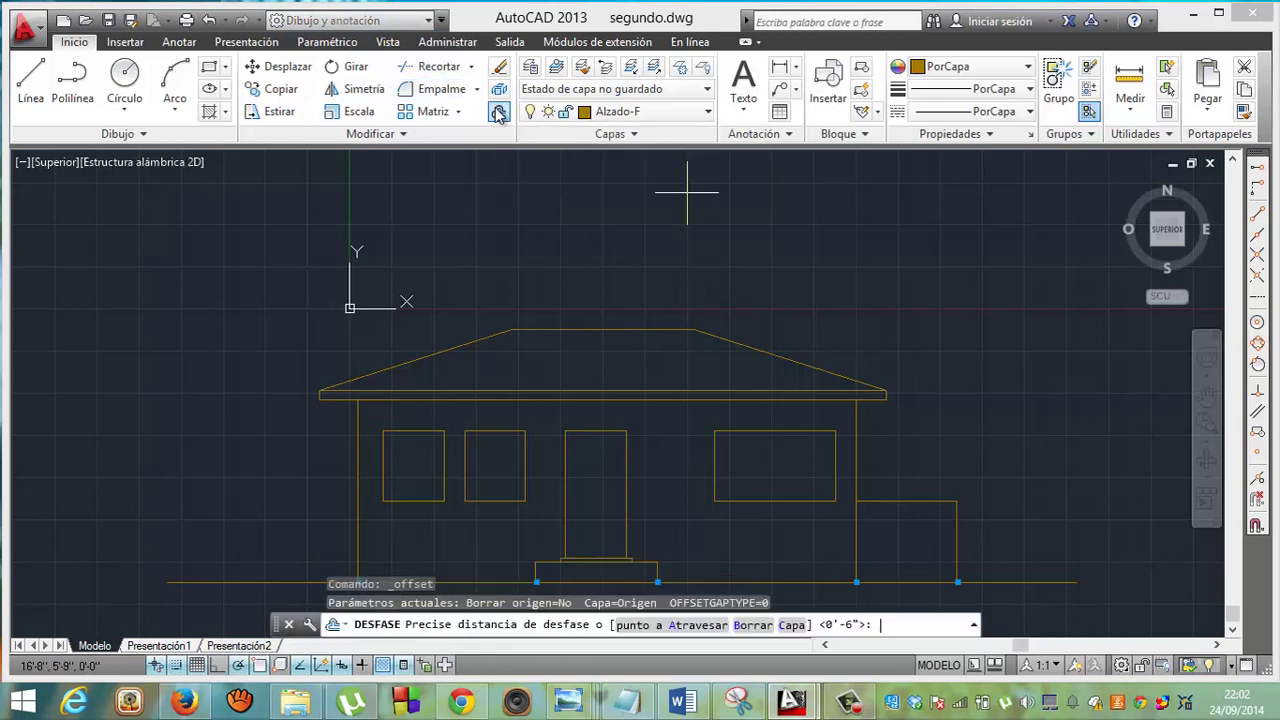
pyautogui.write("6'")
pyautogui.press('Return')
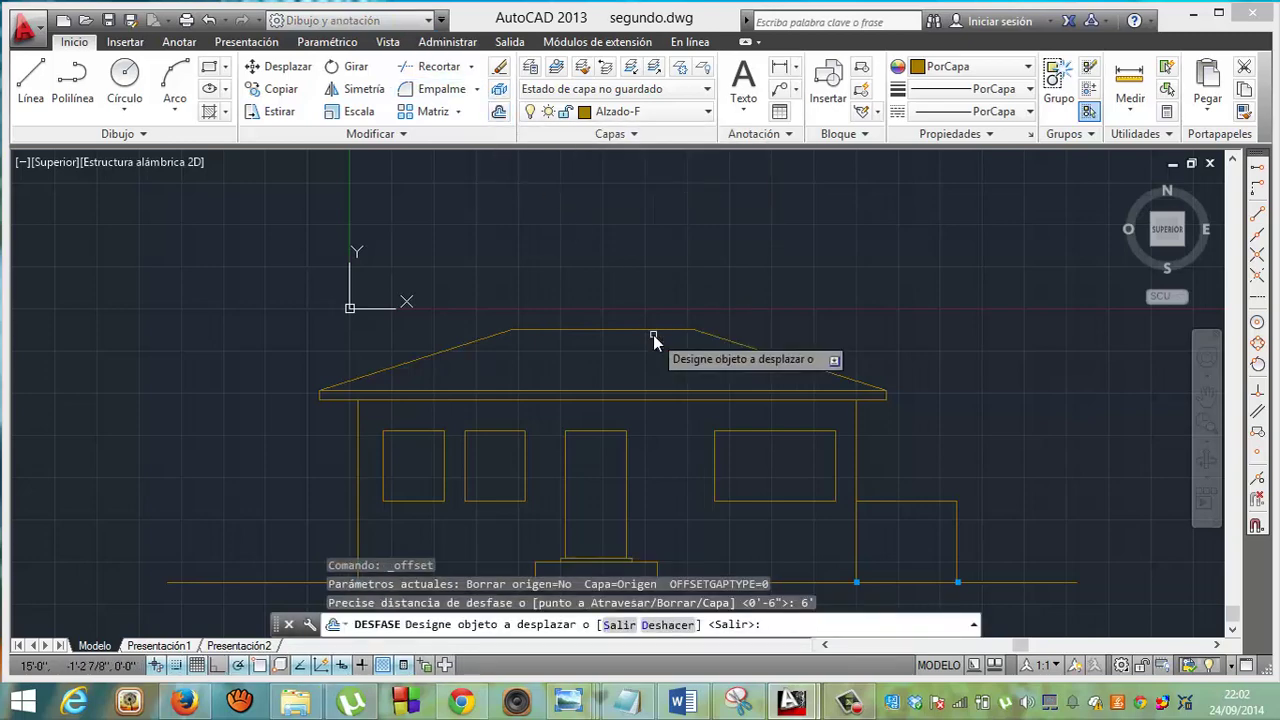
pyautogui.click(782, 582)
pyautogui.click(785, 535)
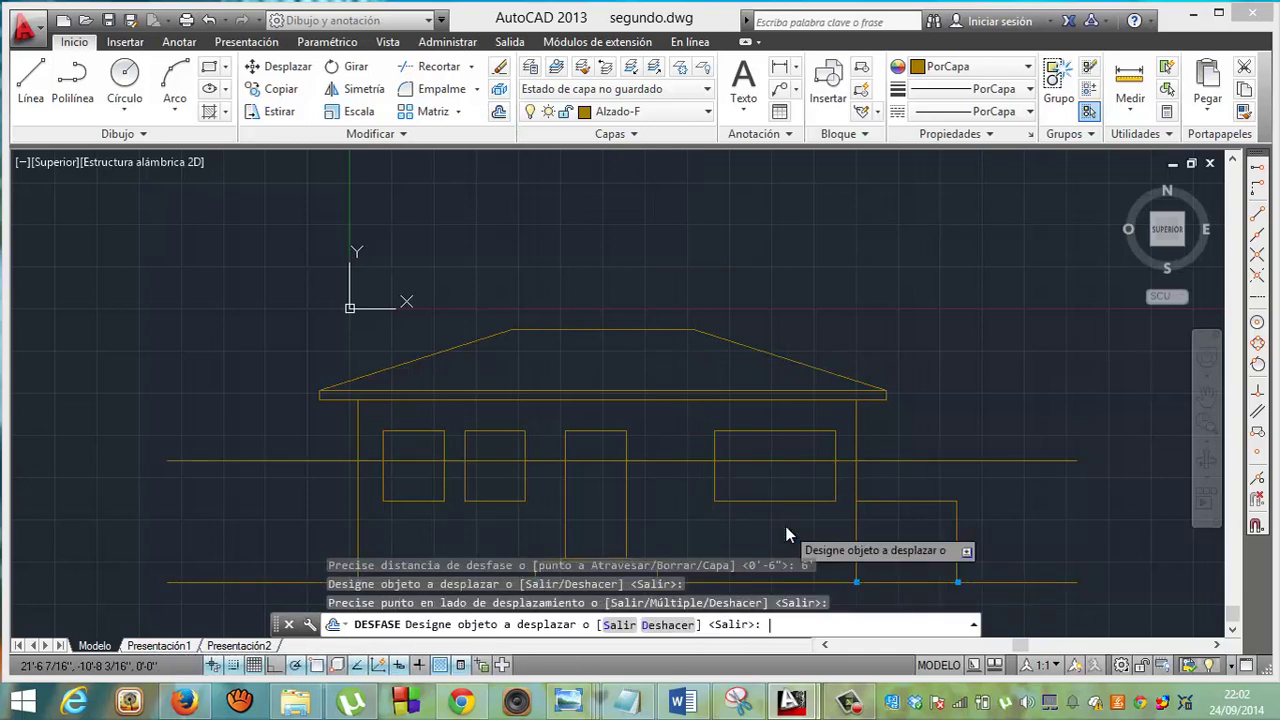
pyautogui.press('Escape')
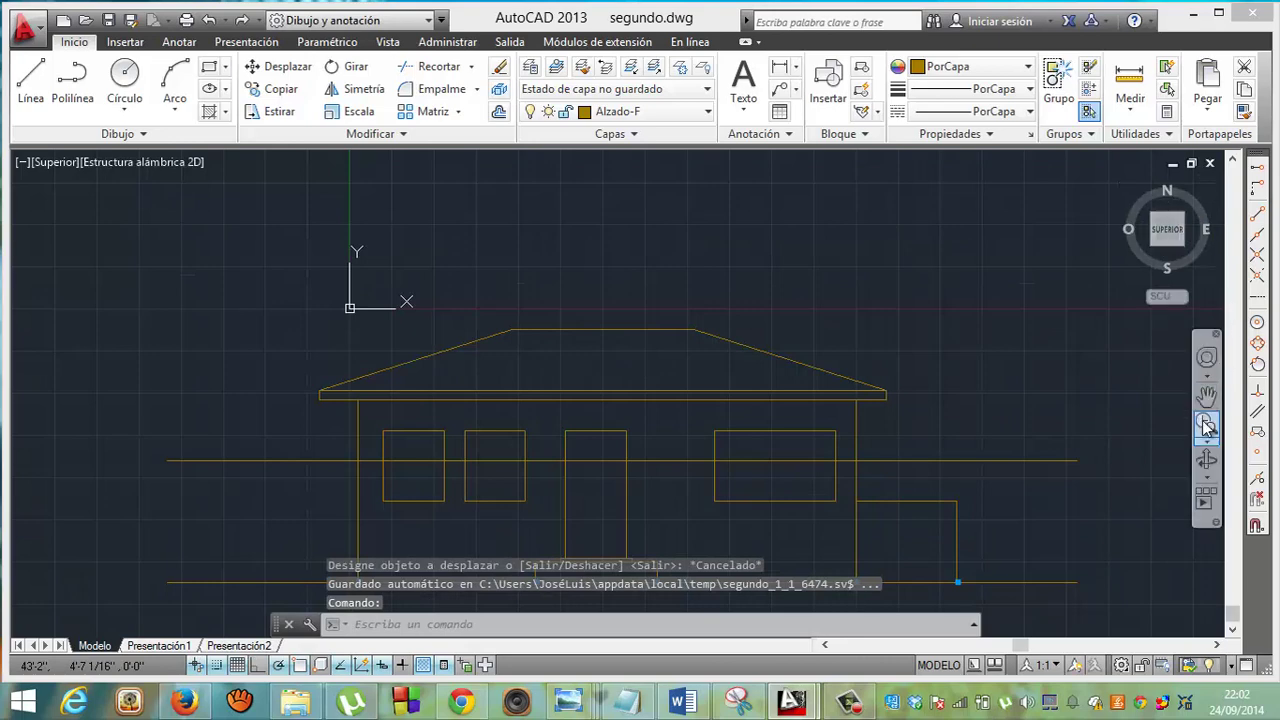
pyautogui.click(1207, 427)
pyautogui.moveTo(834, 343); pyautogui.dragTo(810, 517)
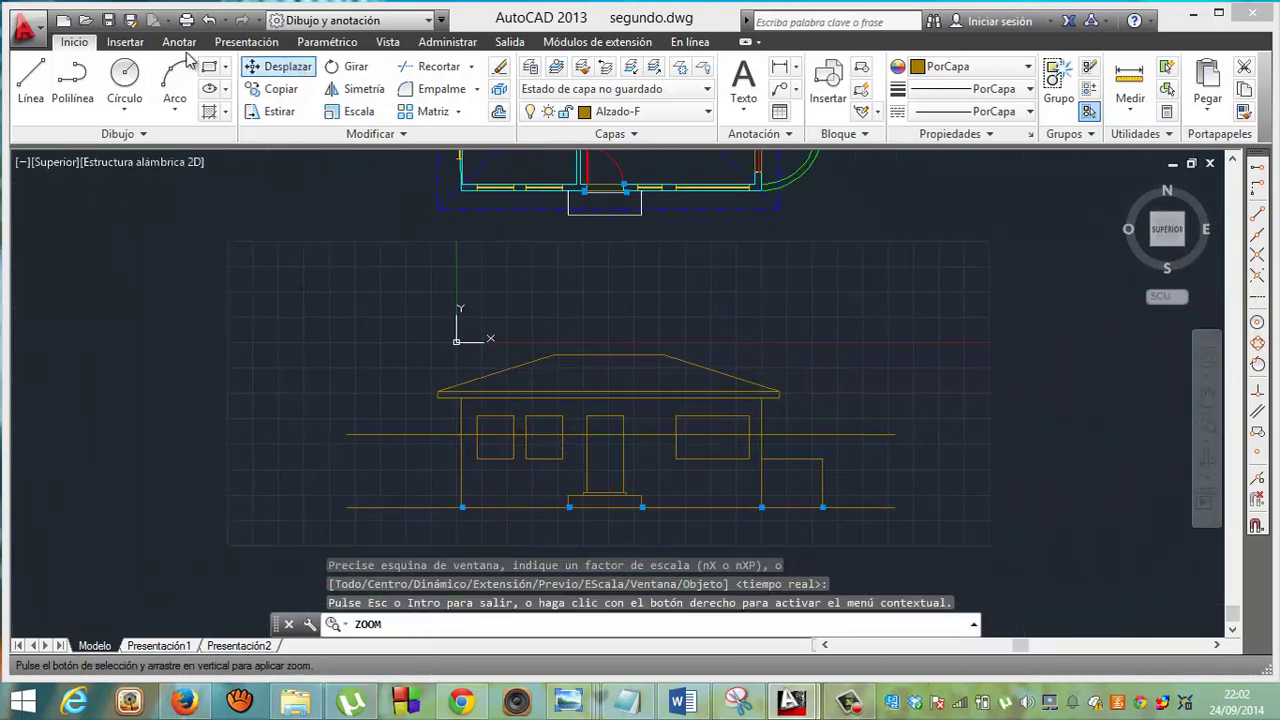
# Draw two vertical projection lines from the plan's door and wall down to the ground line.
pyautogui.click(30, 80)
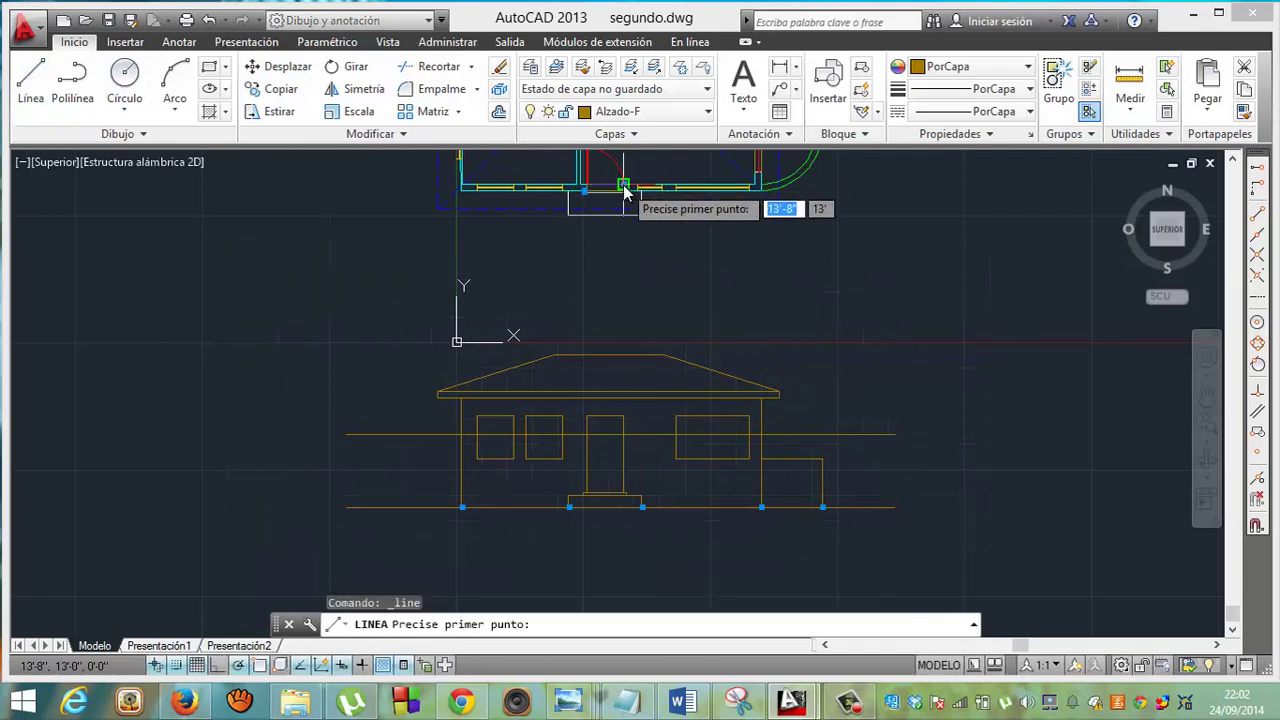
pyautogui.click(640, 197)
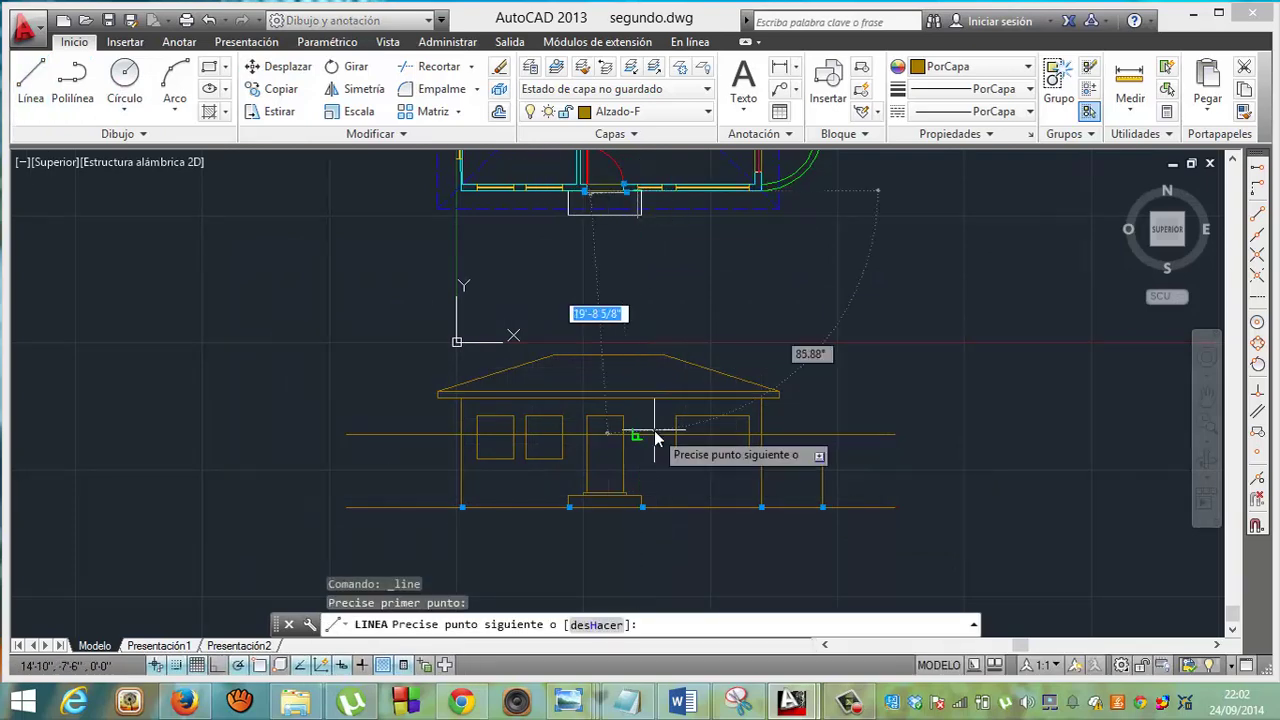
pyautogui.click(637, 540)
pyautogui.press('Return')
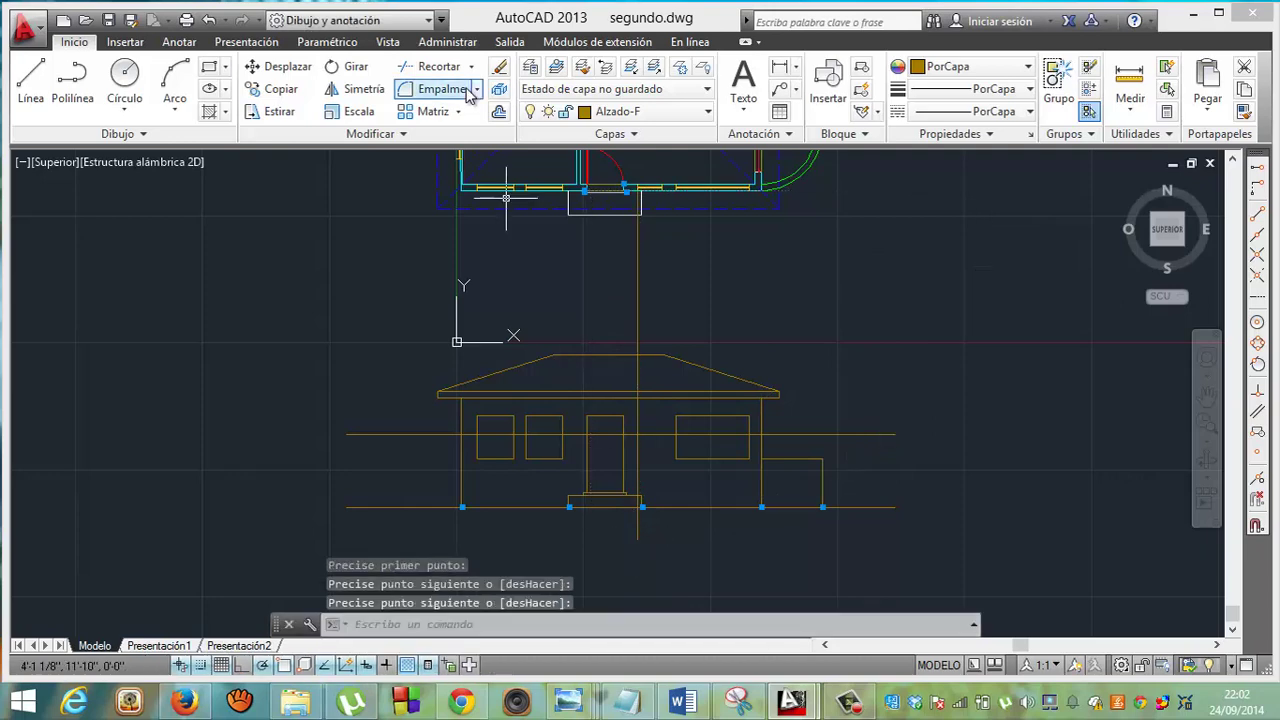
pyautogui.click(30, 78)
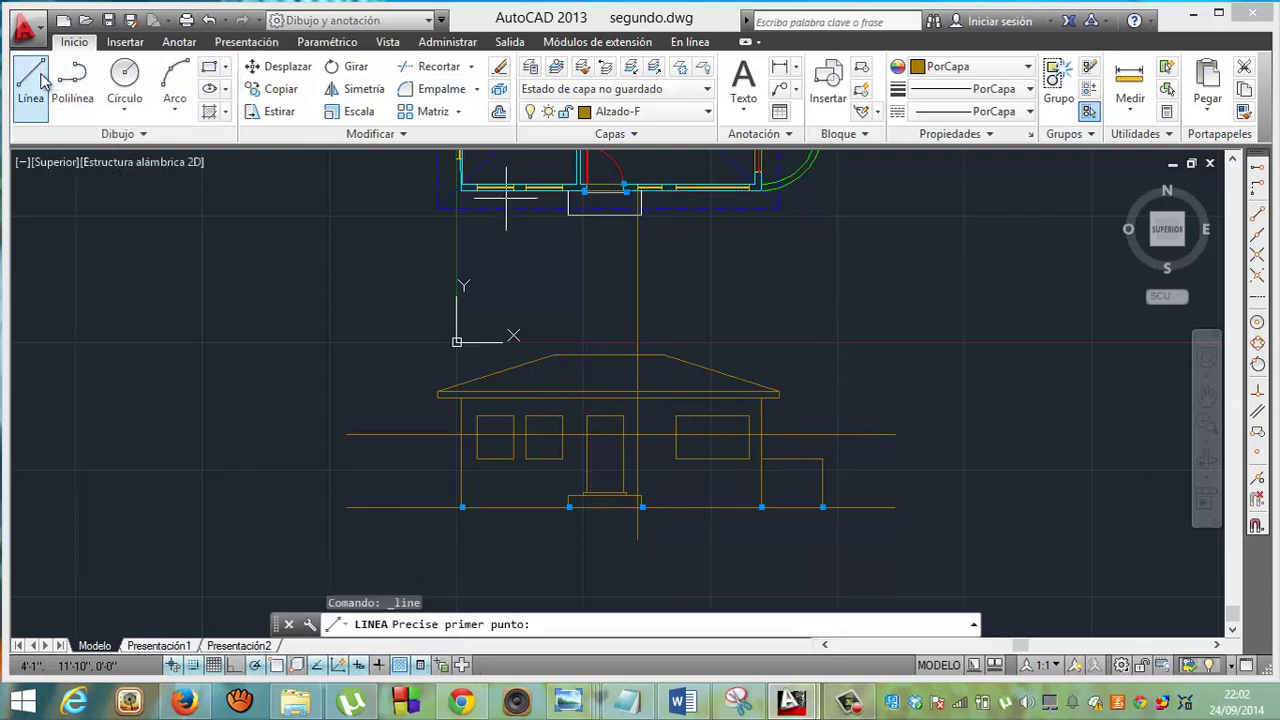
pyautogui.click(662, 197)
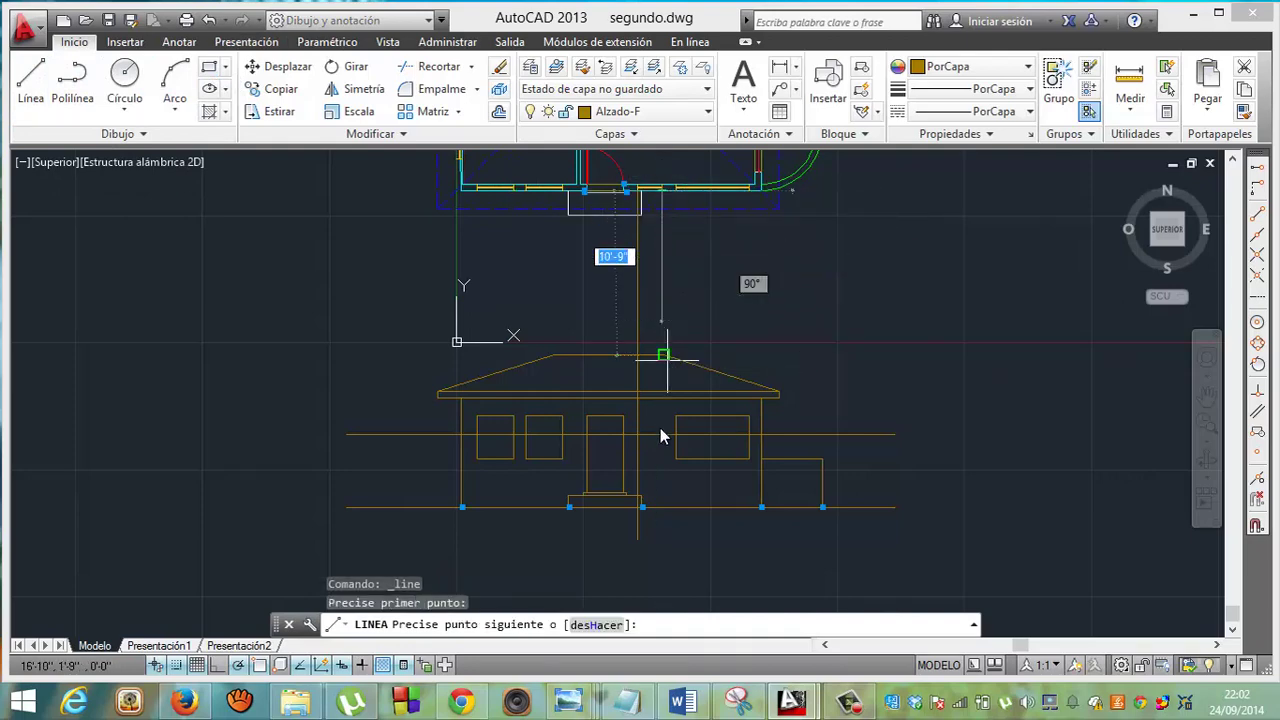
pyautogui.click(666, 519)
pyautogui.press('Return')
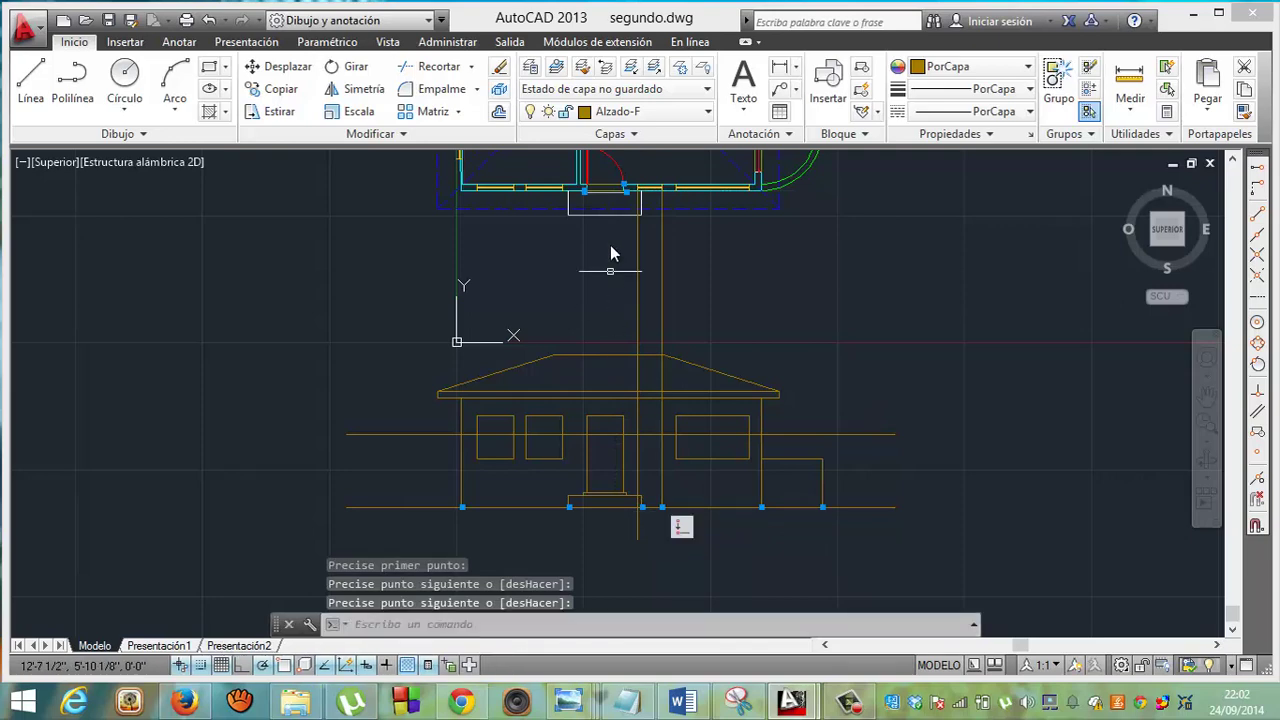
# Erase both dashed vertical projection lines.
pyautogui.press('Return')
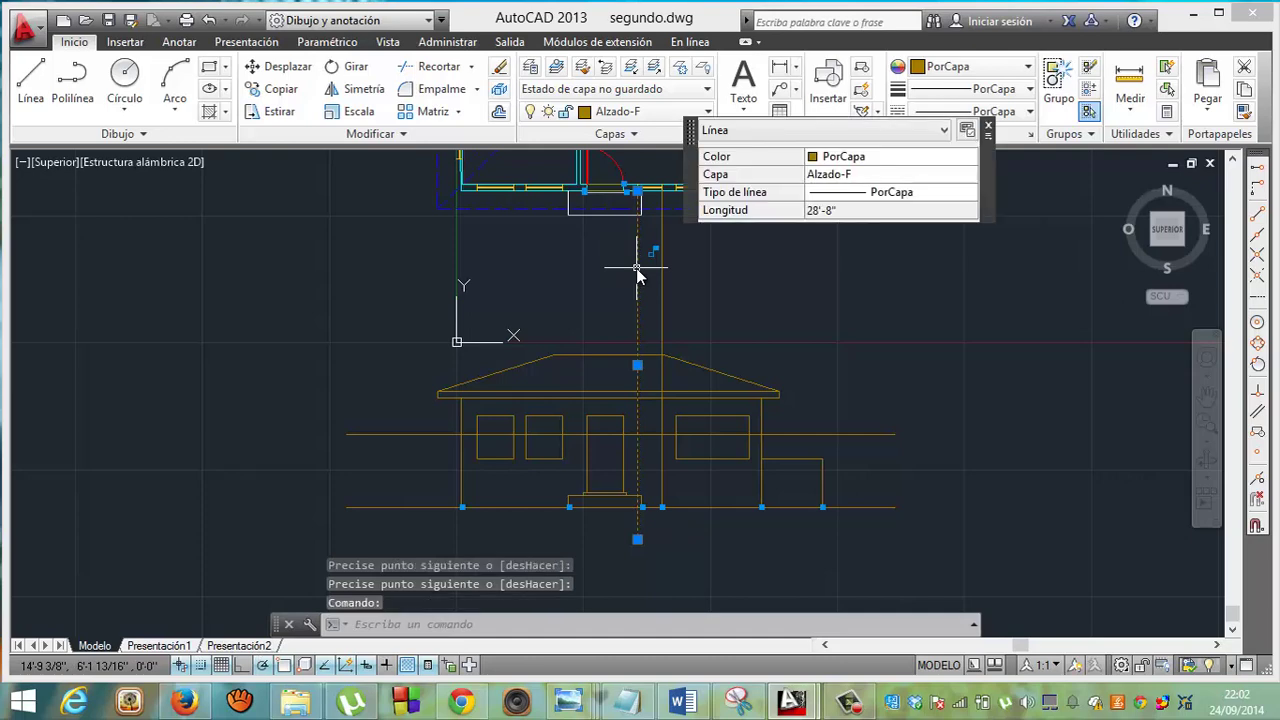
pyautogui.press('Delete')
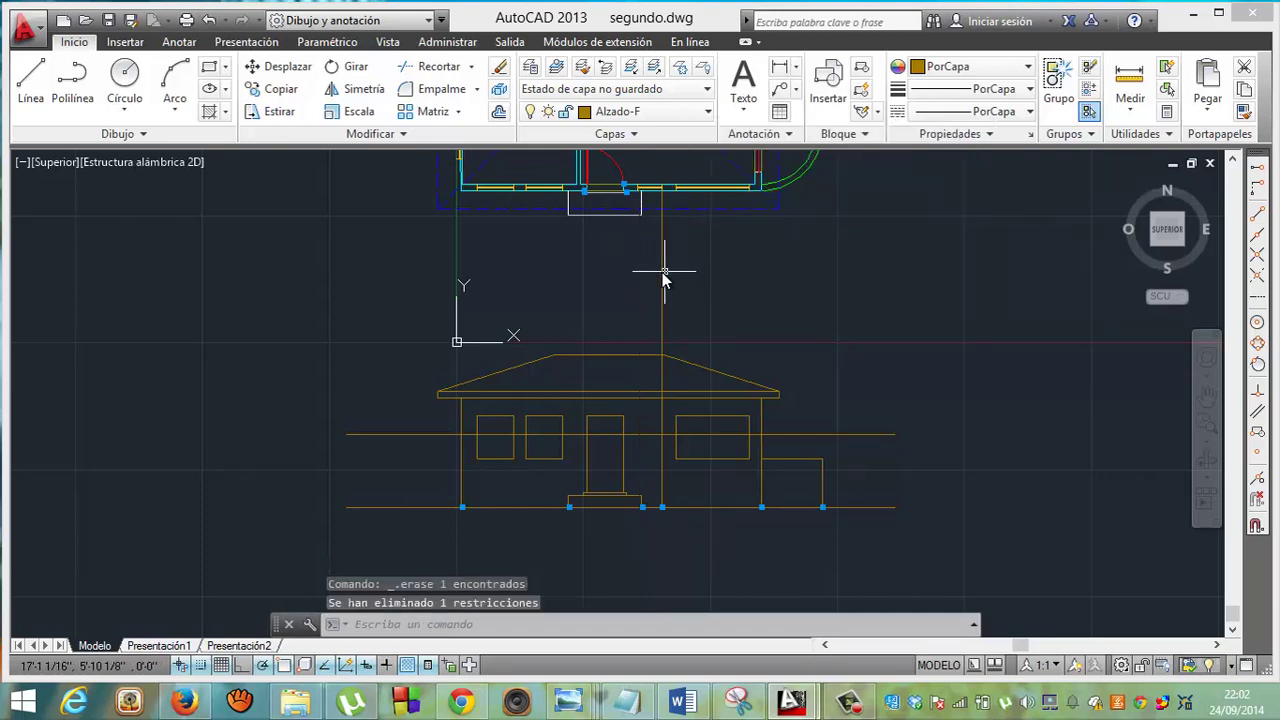
pyautogui.press('Delete')
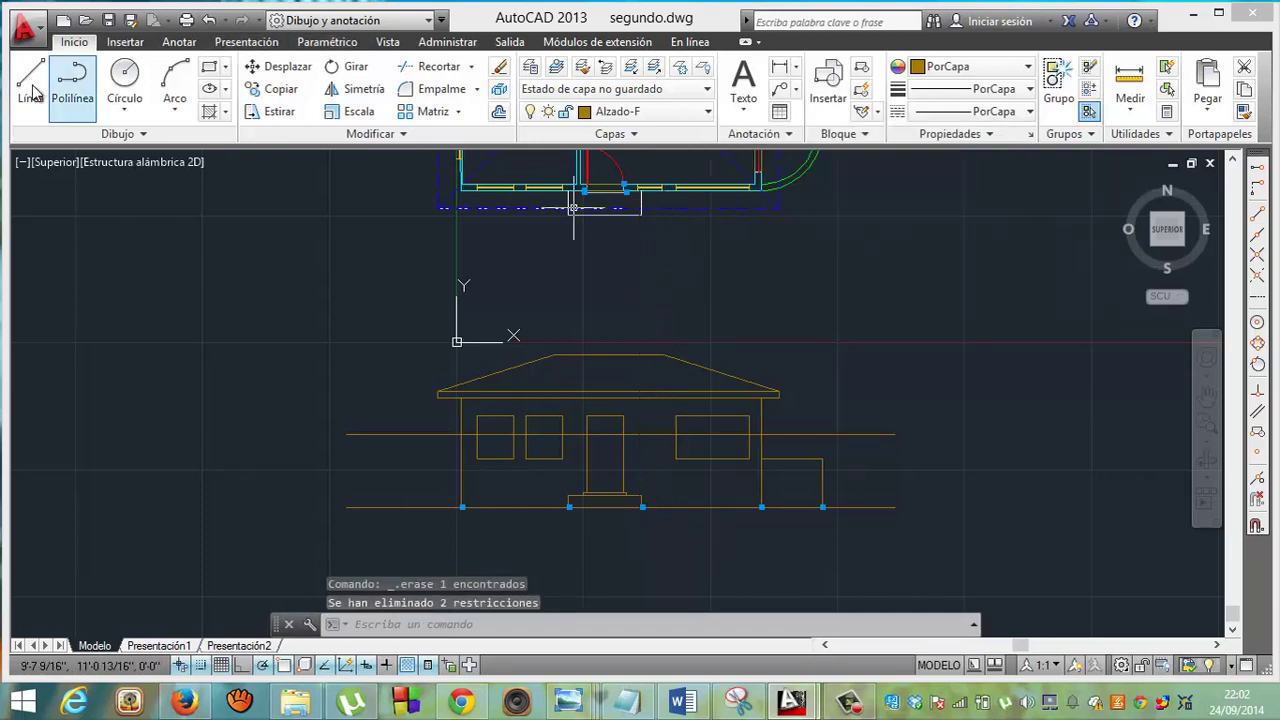
# Draw a vertical projection line from the plan's door edge to the ground line.
pyautogui.click(30, 80)
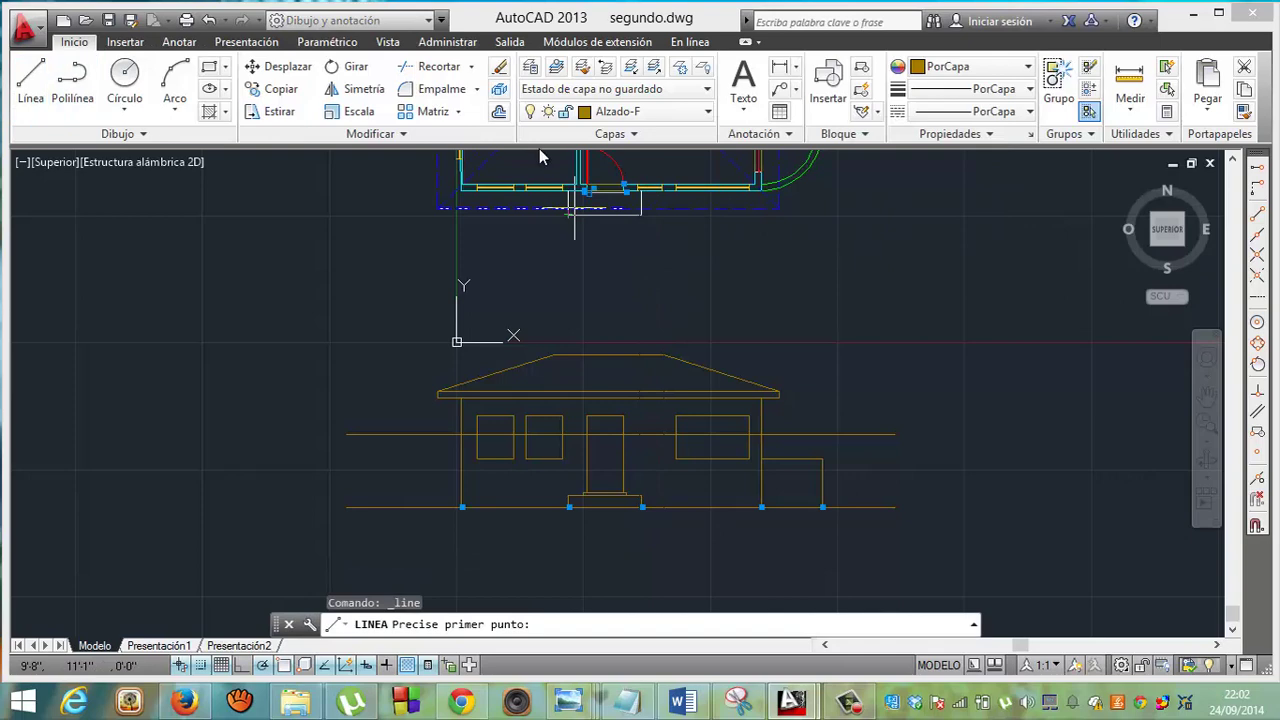
pyautogui.click(651, 200)
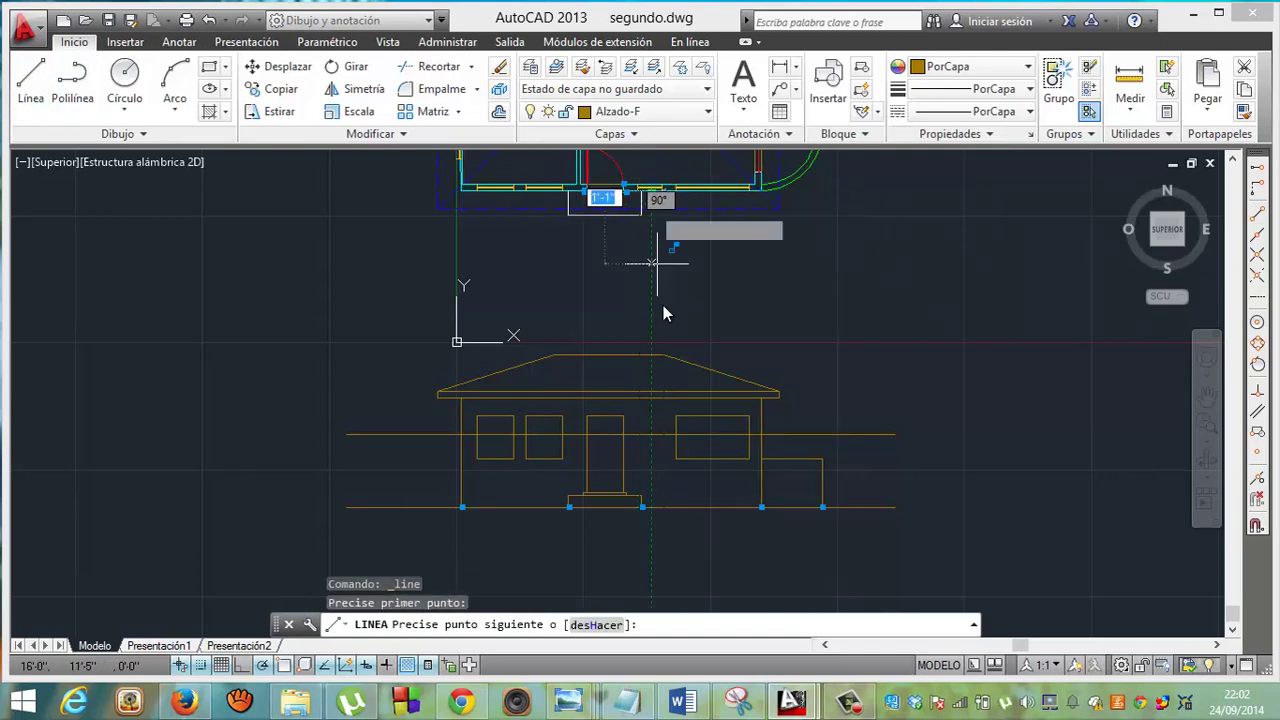
pyautogui.click(651, 507)
pyautogui.press('Return')
pyautogui.moveTo(1206, 230)
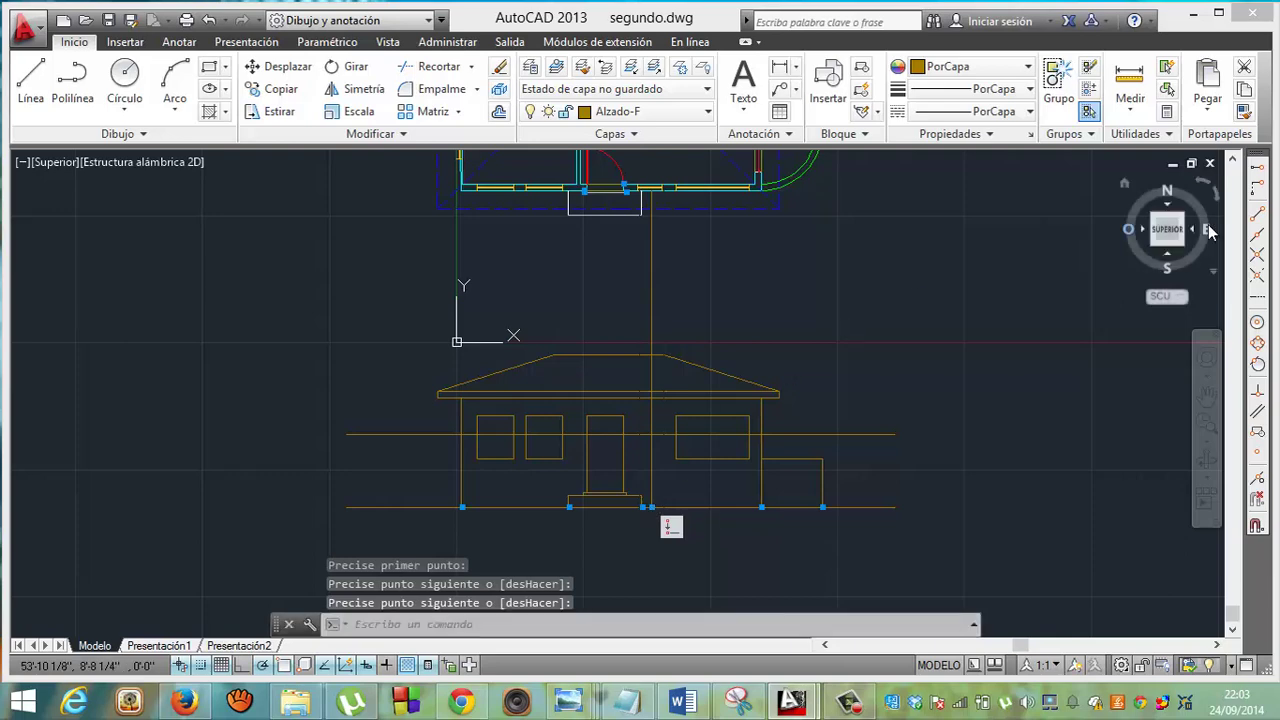
# Zoom in on the plan's front wall by the door and erase the trial projection line.
pyautogui.click(1208, 396)
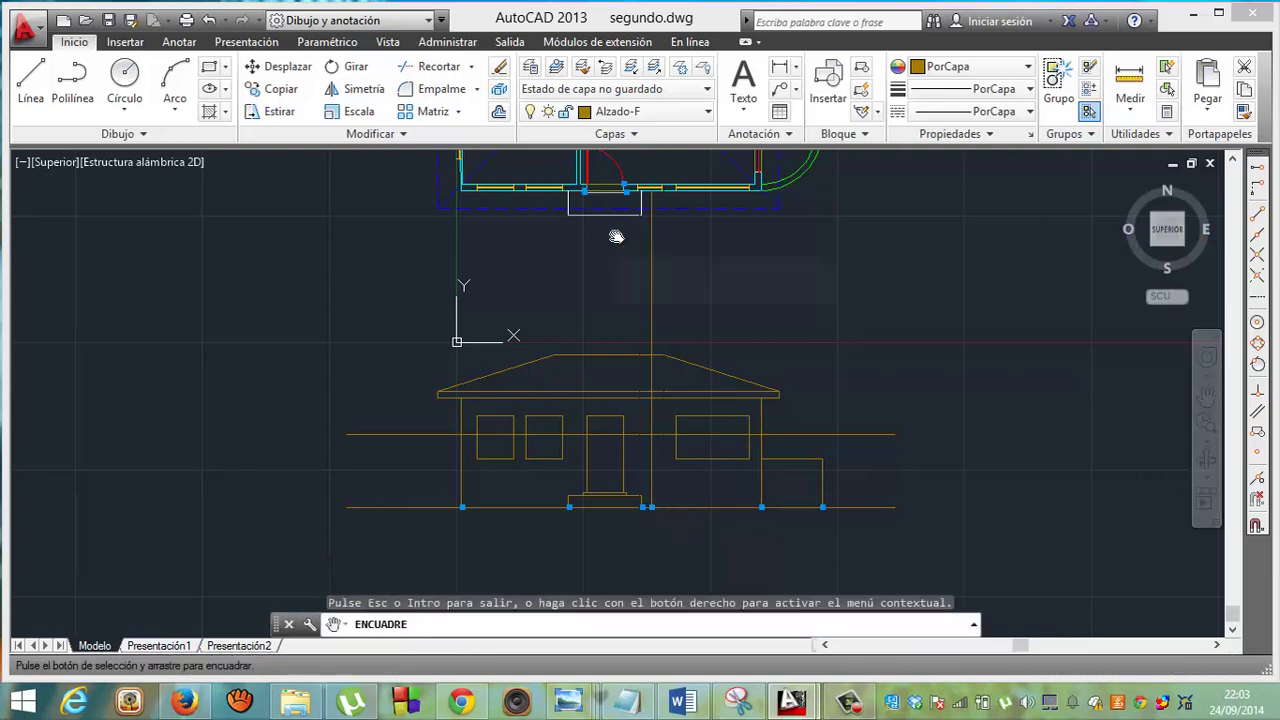
pyautogui.moveTo(619, 274)
pyautogui.mouseDown()
pyautogui.moveTo(640, 372)
pyautogui.moveTo(620, 414)
pyautogui.moveTo(597, 28)
pyautogui.mouseUp()
pyautogui.click(1216, 428)
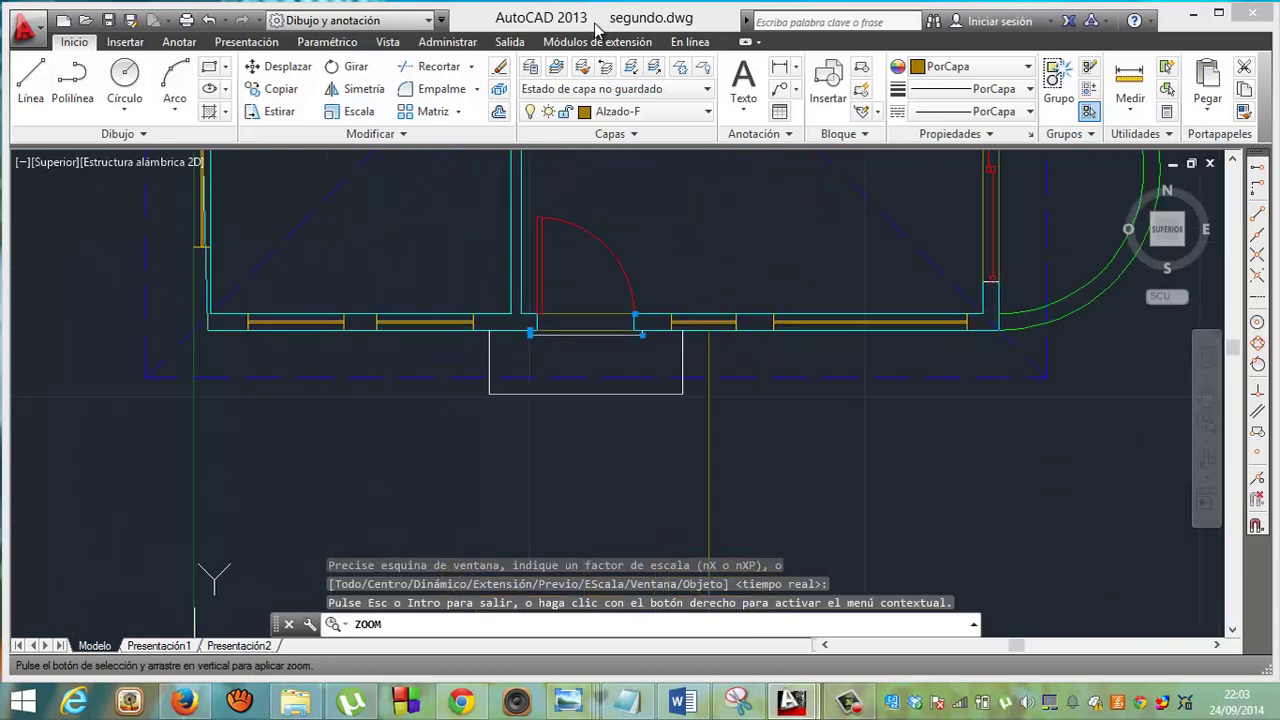
pyautogui.moveTo(716, 348); pyautogui.dragTo(690, 245)
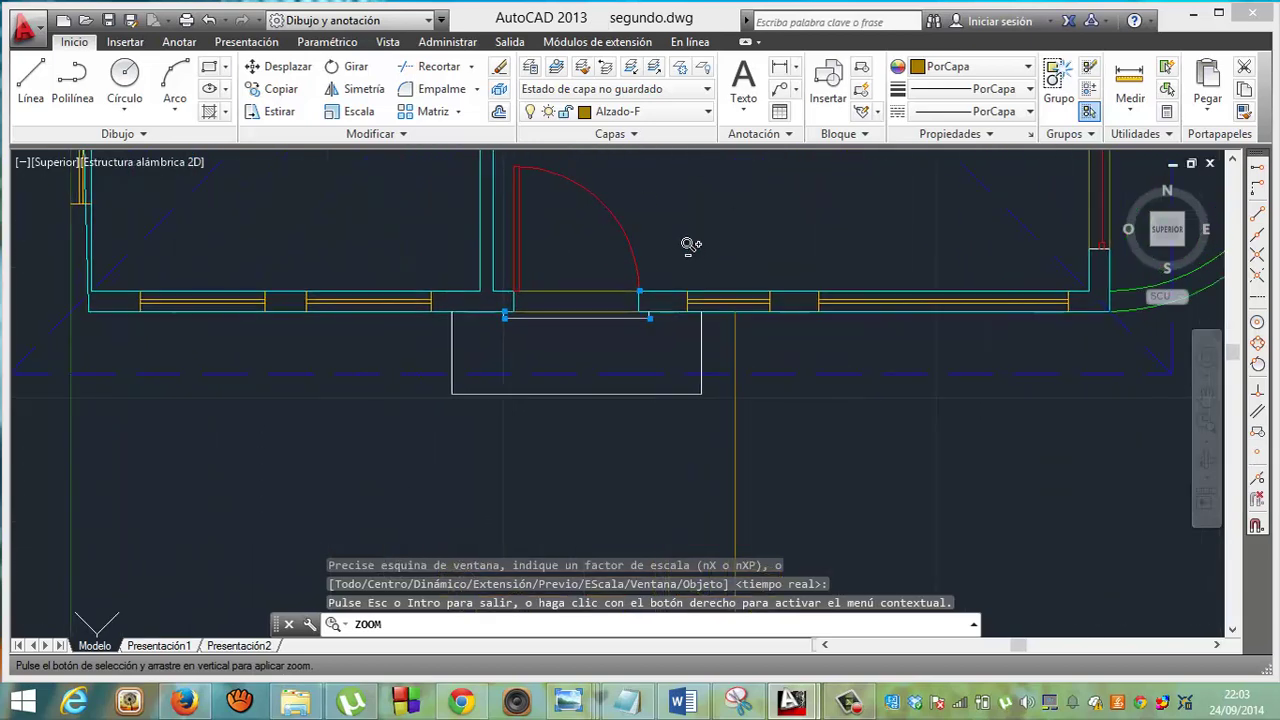
pyautogui.press('Escape')
pyautogui.press('Return')
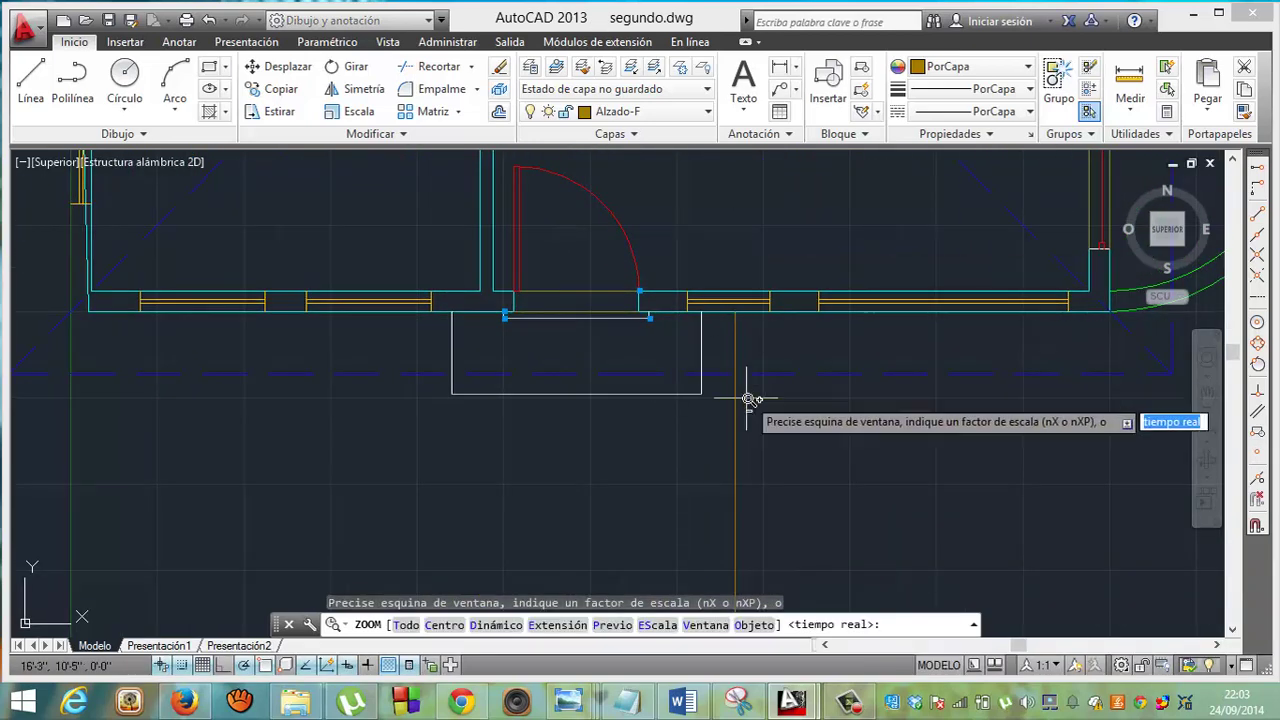
pyautogui.press('Escape')
pyautogui.press('Escape')
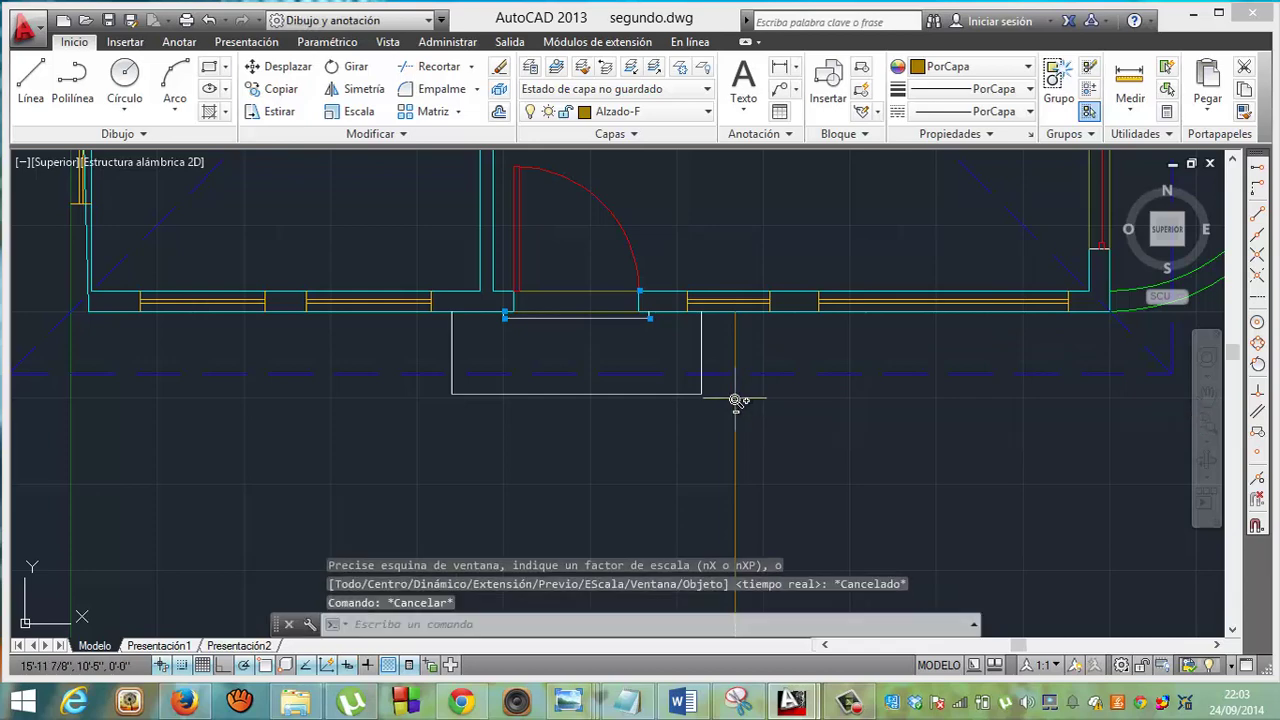
pyautogui.click(735, 400)
pyautogui.press('Delete')
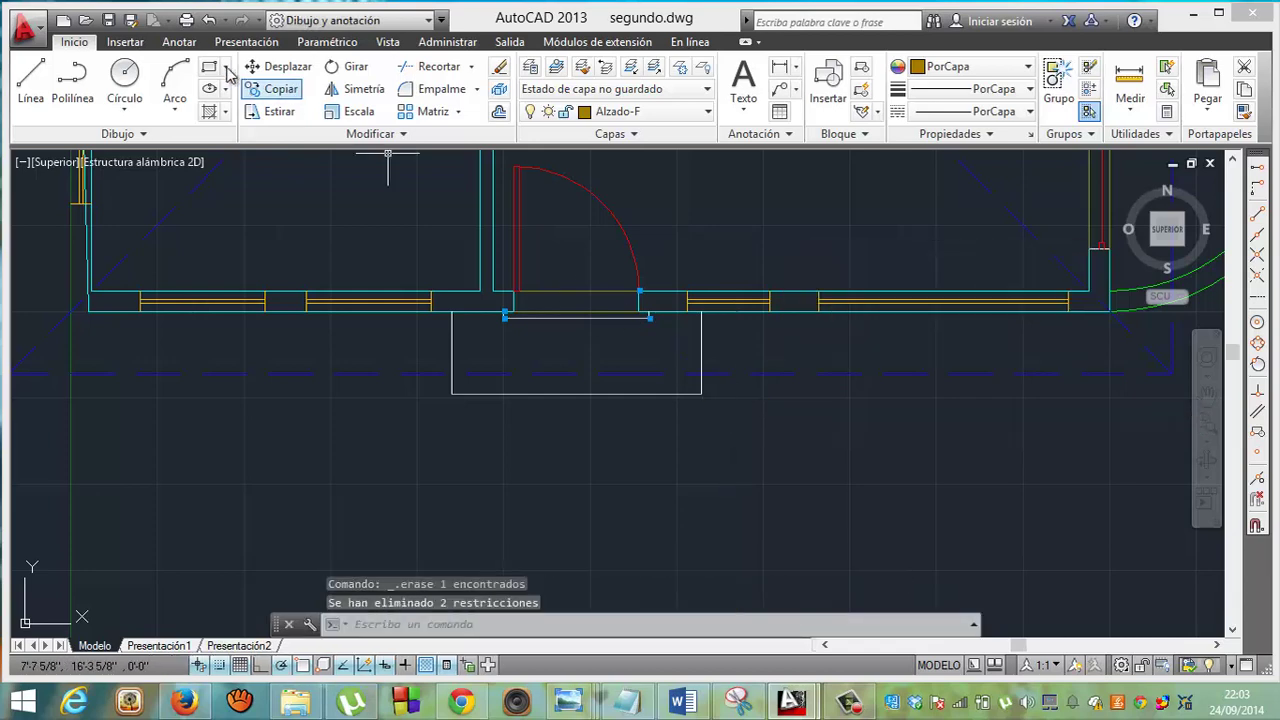
# Start a line at the neighbouring window's midpoint using the Midpoint snap.
pyautogui.click(31, 80)
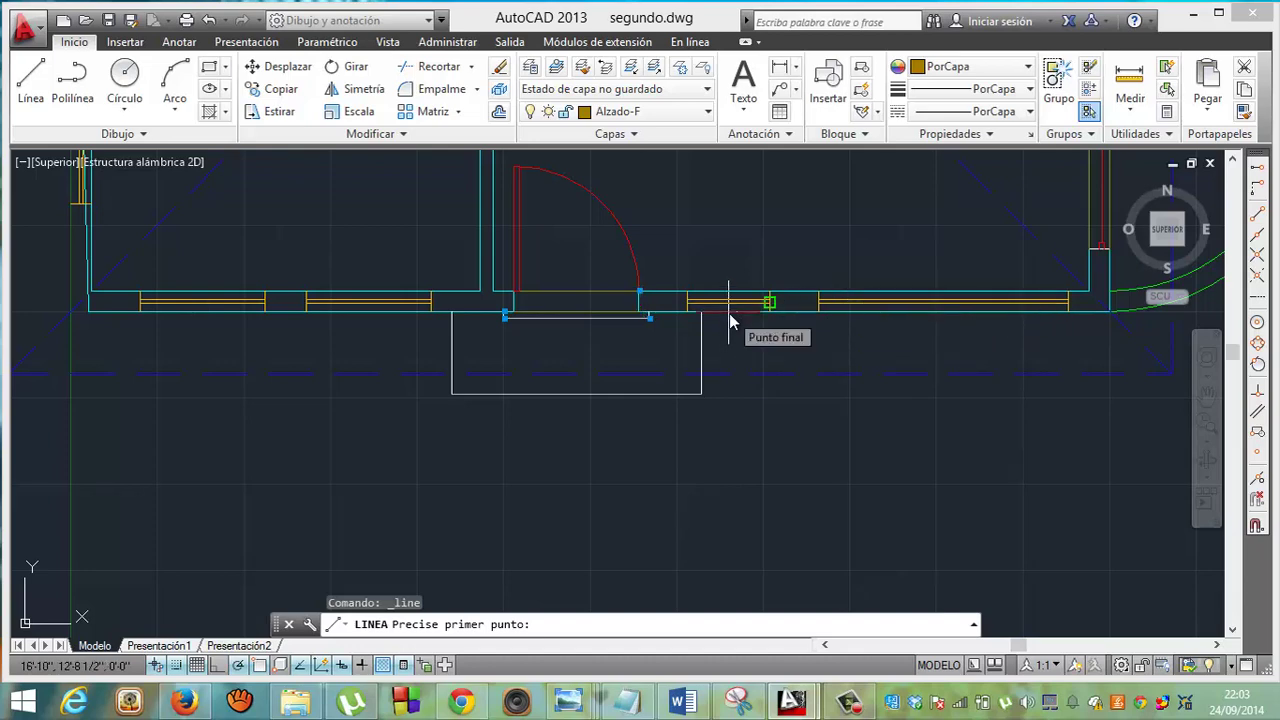
pyautogui.click(733, 316)
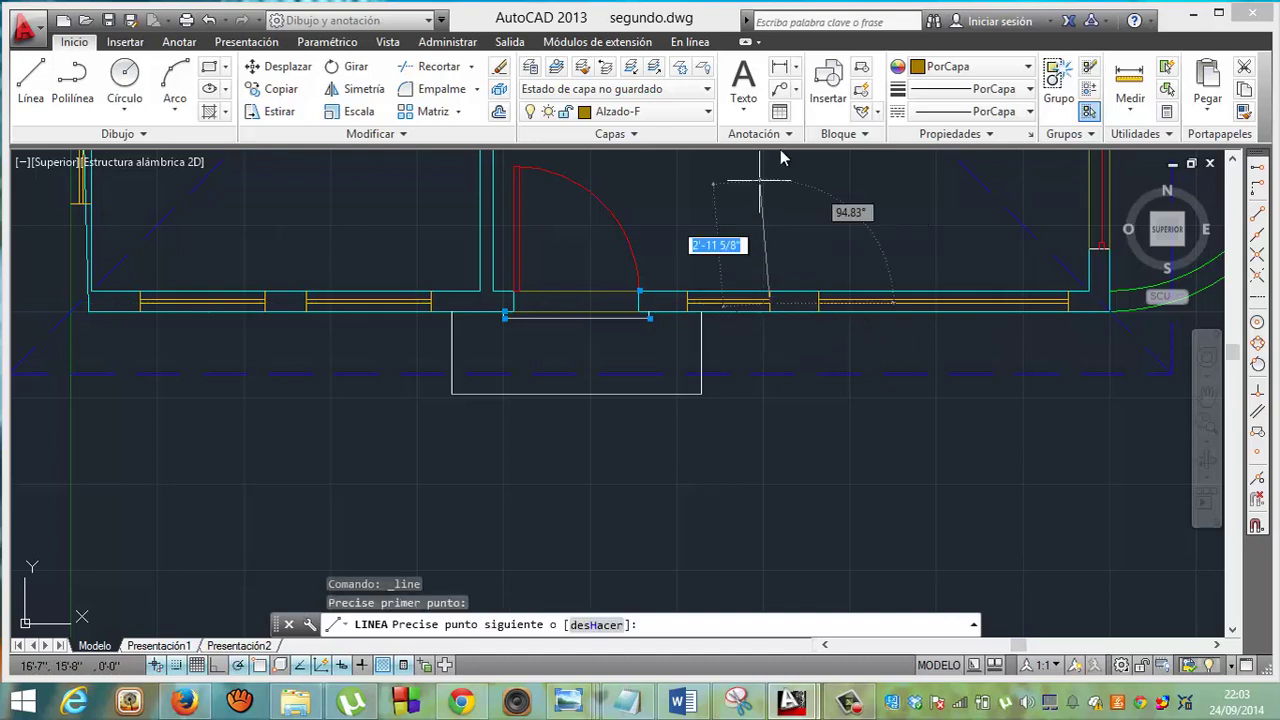
pyautogui.press('Escape')
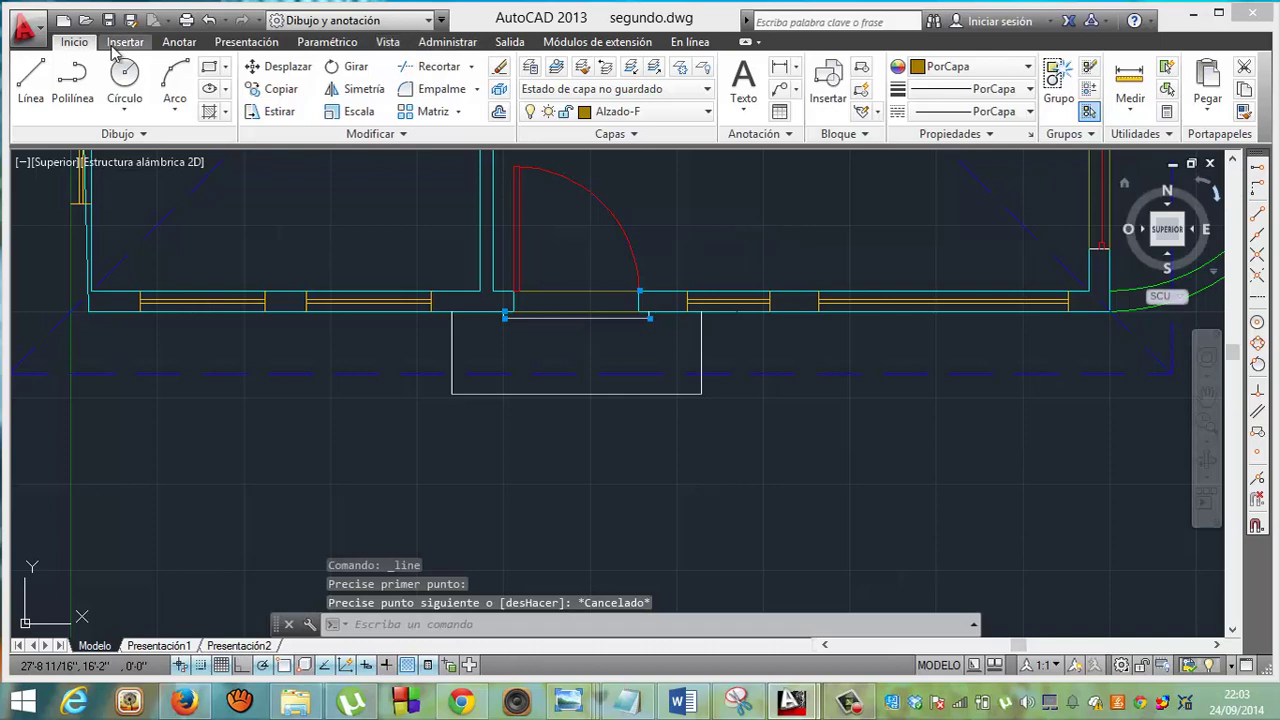
pyautogui.click(31, 78)
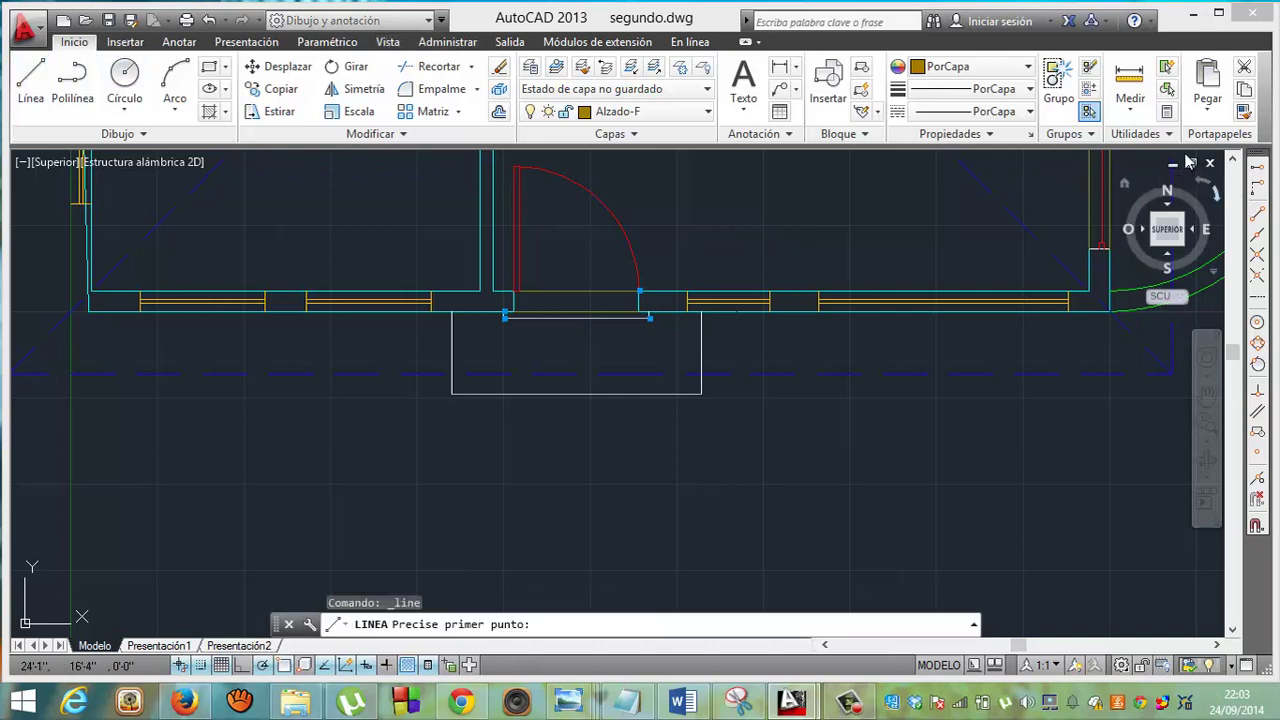
pyautogui.click(1259, 234)
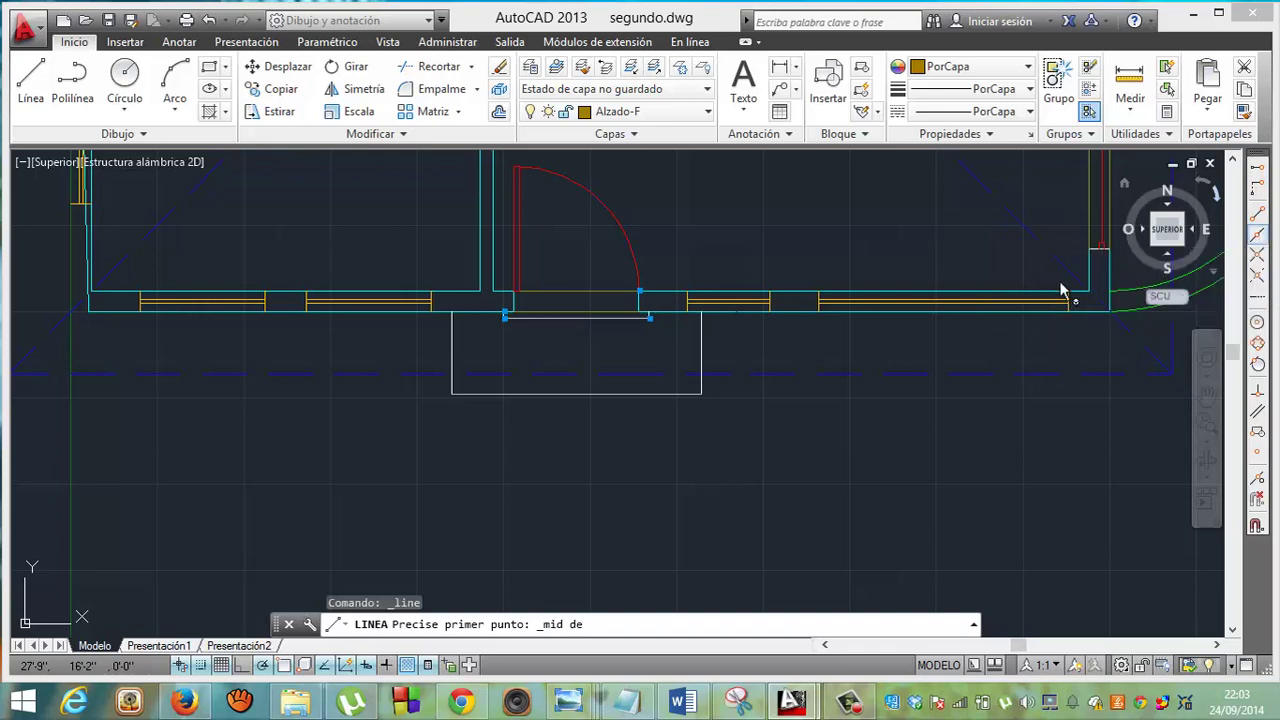
pyautogui.click(729, 316)
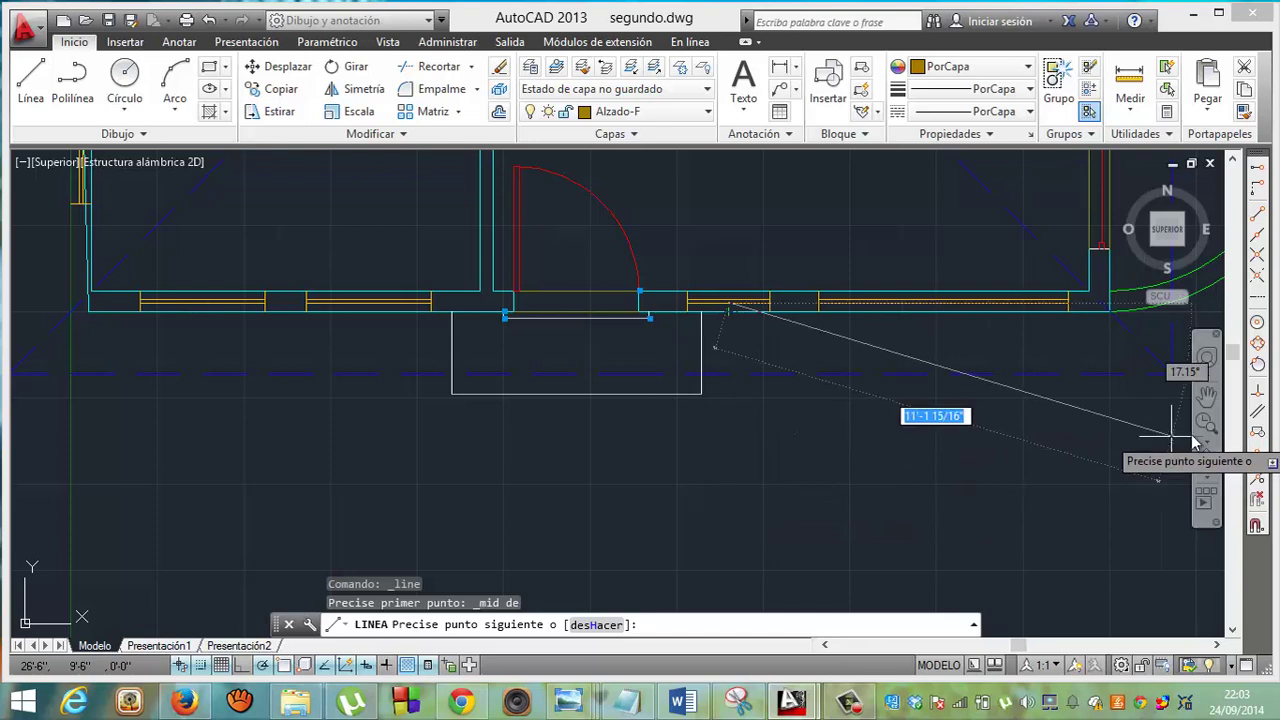
pyautogui.click(1206, 424)
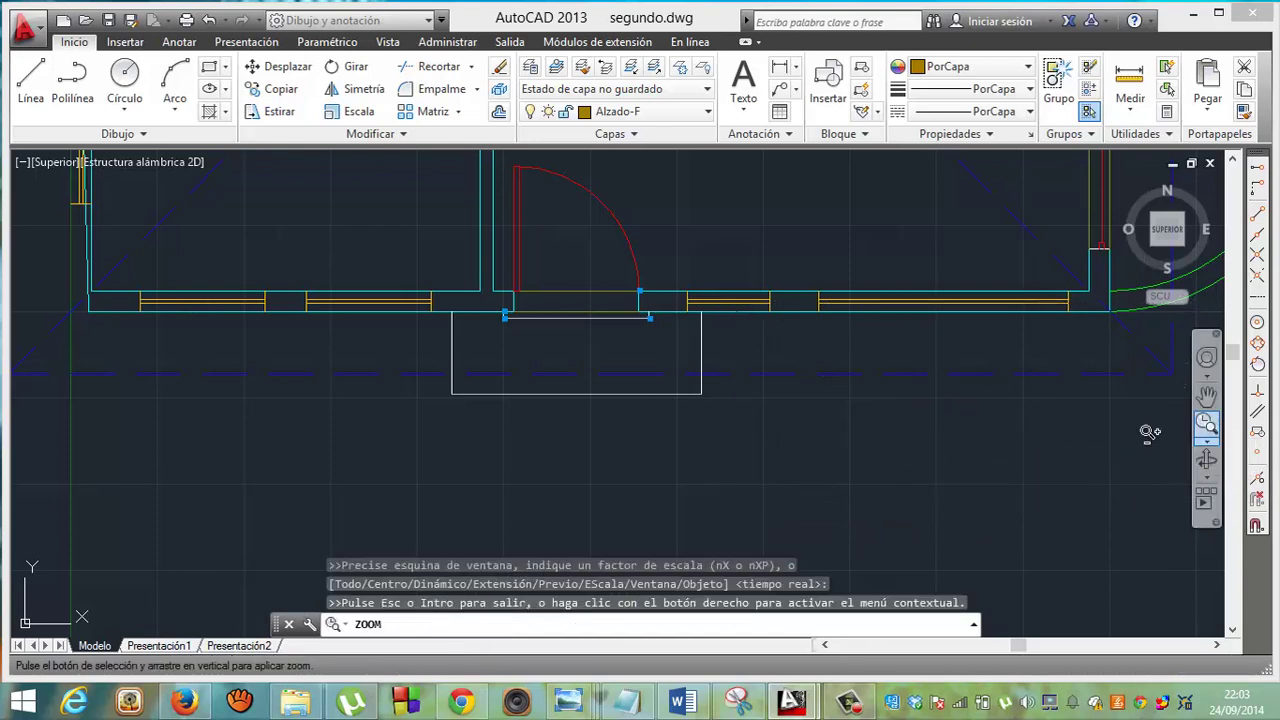
# Cancel the line and frame the plan's front wall directly above the elevation.
pyautogui.moveTo(723, 514)
pyautogui.mouseDown()
pyautogui.moveTo(708, 311)
pyautogui.moveTo(686, 280)
pyautogui.moveTo(677, 543)
pyautogui.moveTo(595, 718)
pyautogui.moveTo(520, 718)
pyautogui.mouseUp()
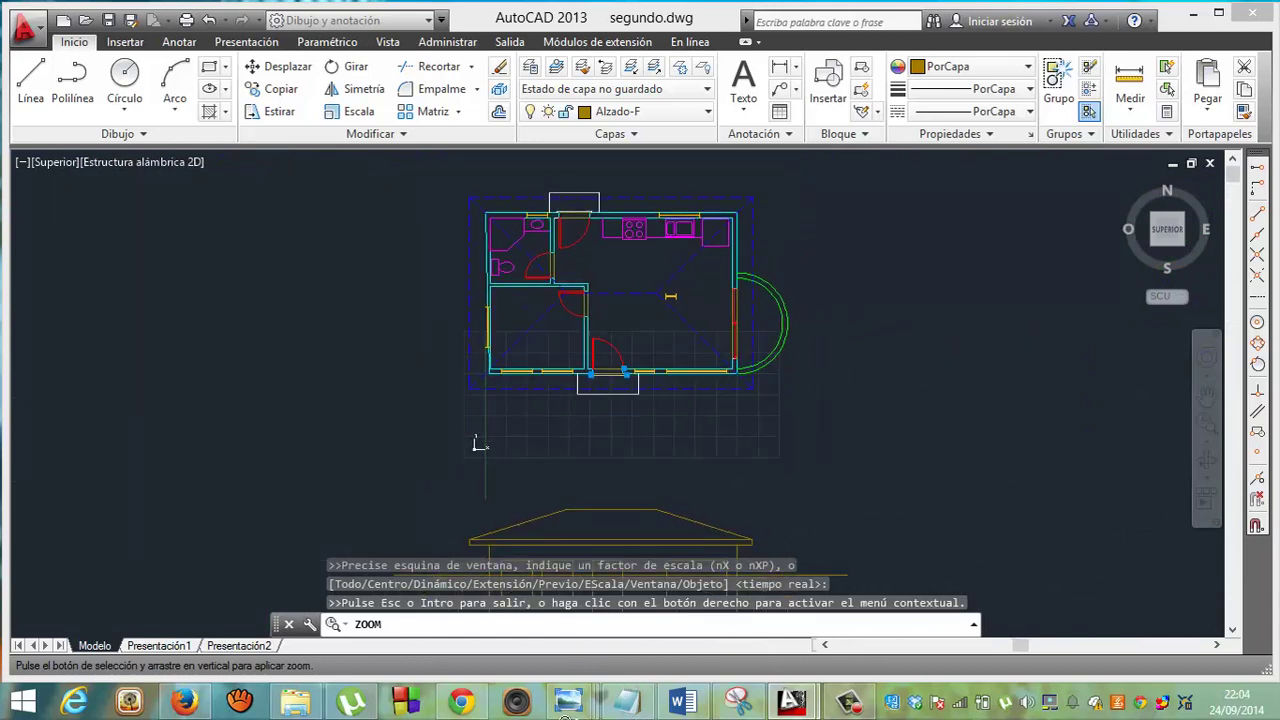
pyautogui.click(1207, 398)
pyautogui.moveTo(641, 535); pyautogui.dragTo(657, 441)
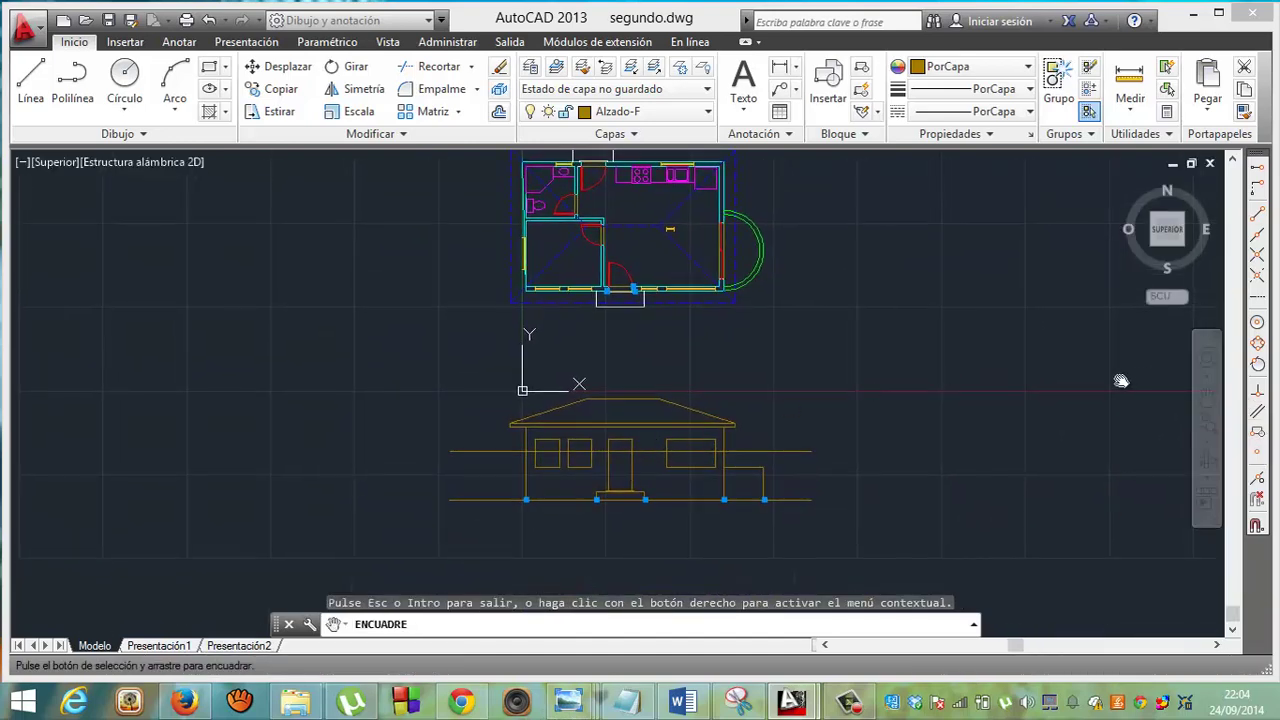
pyautogui.press('Escape')
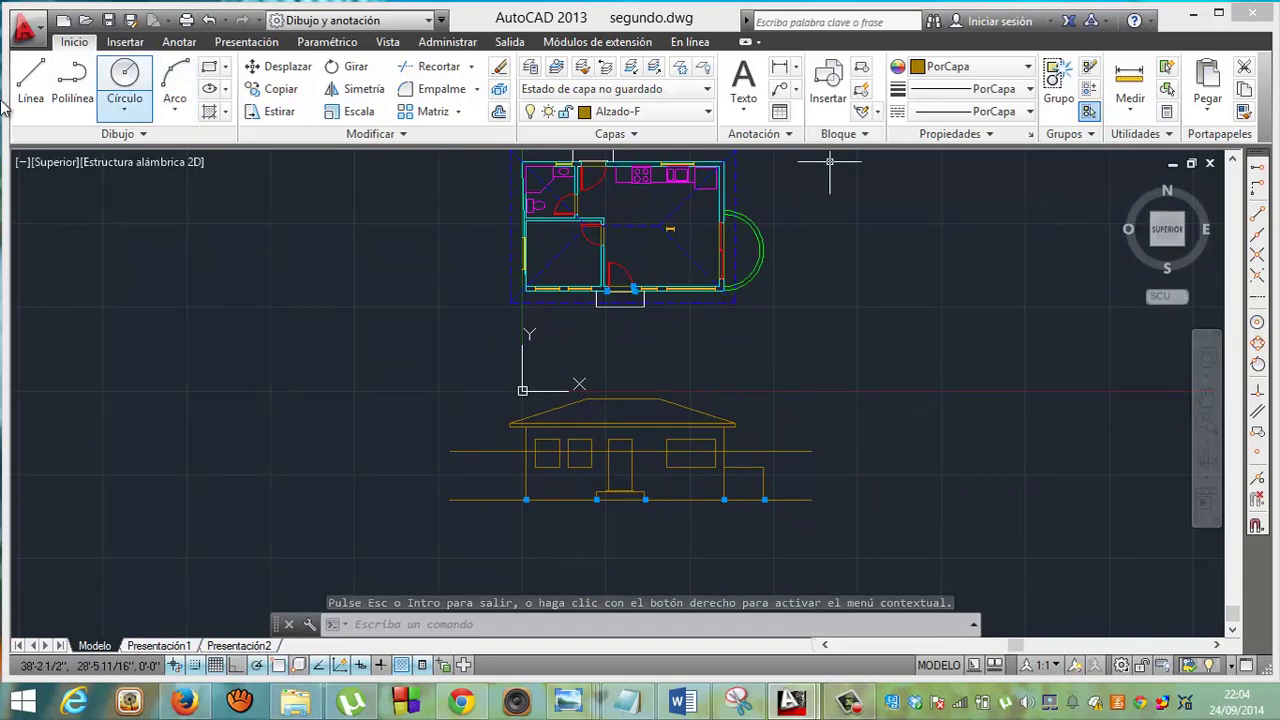
pyautogui.click(30, 80)
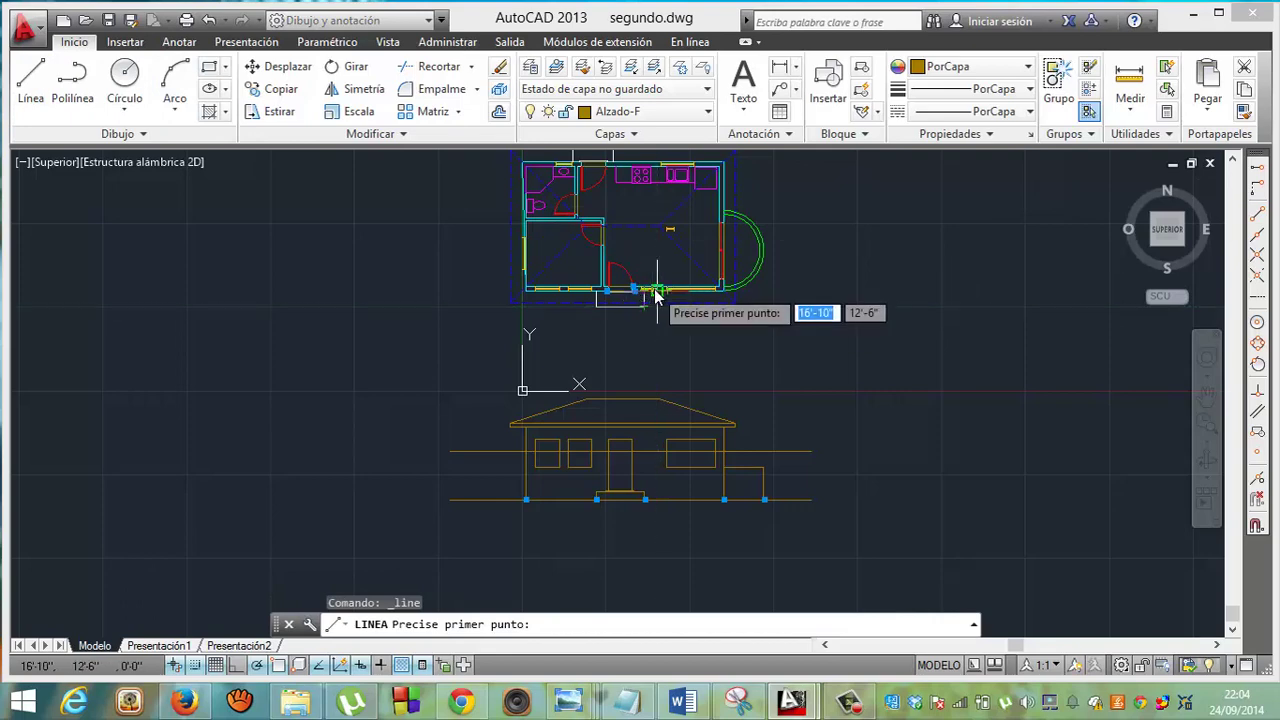
pyautogui.press('Escape')
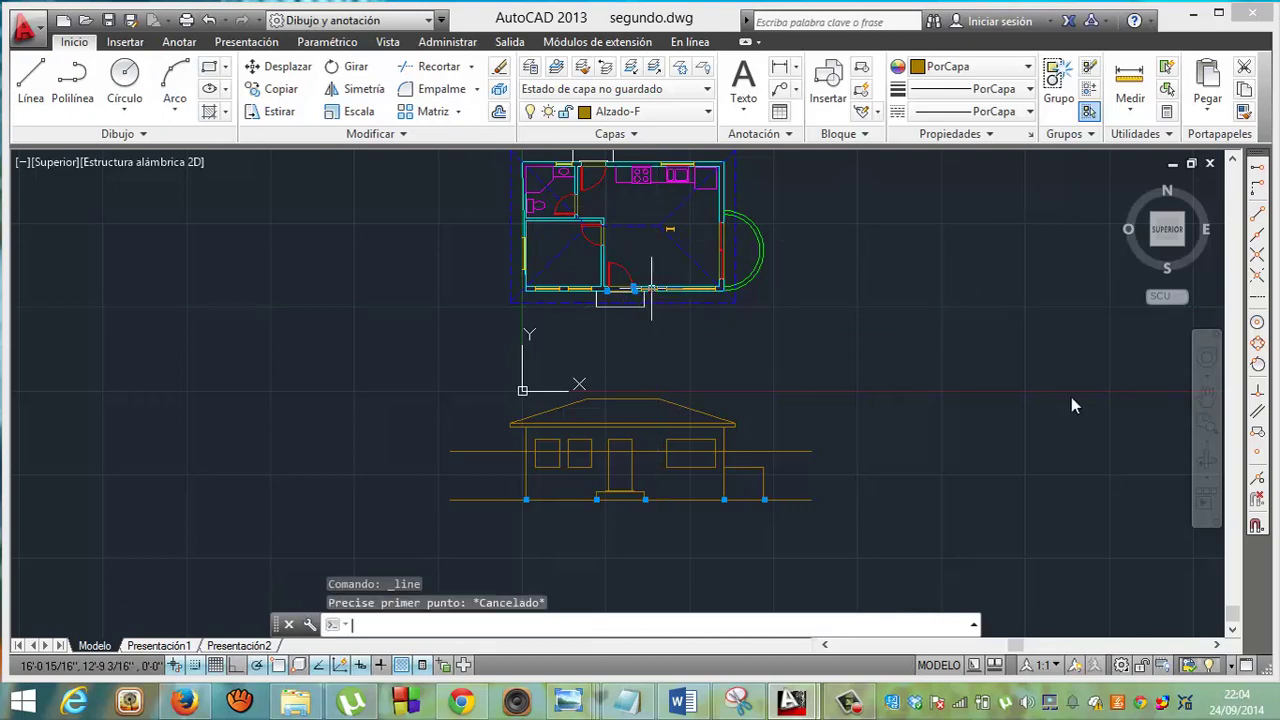
pyautogui.click(1203, 435)
pyautogui.moveTo(637, 487); pyautogui.dragTo(592, 297)
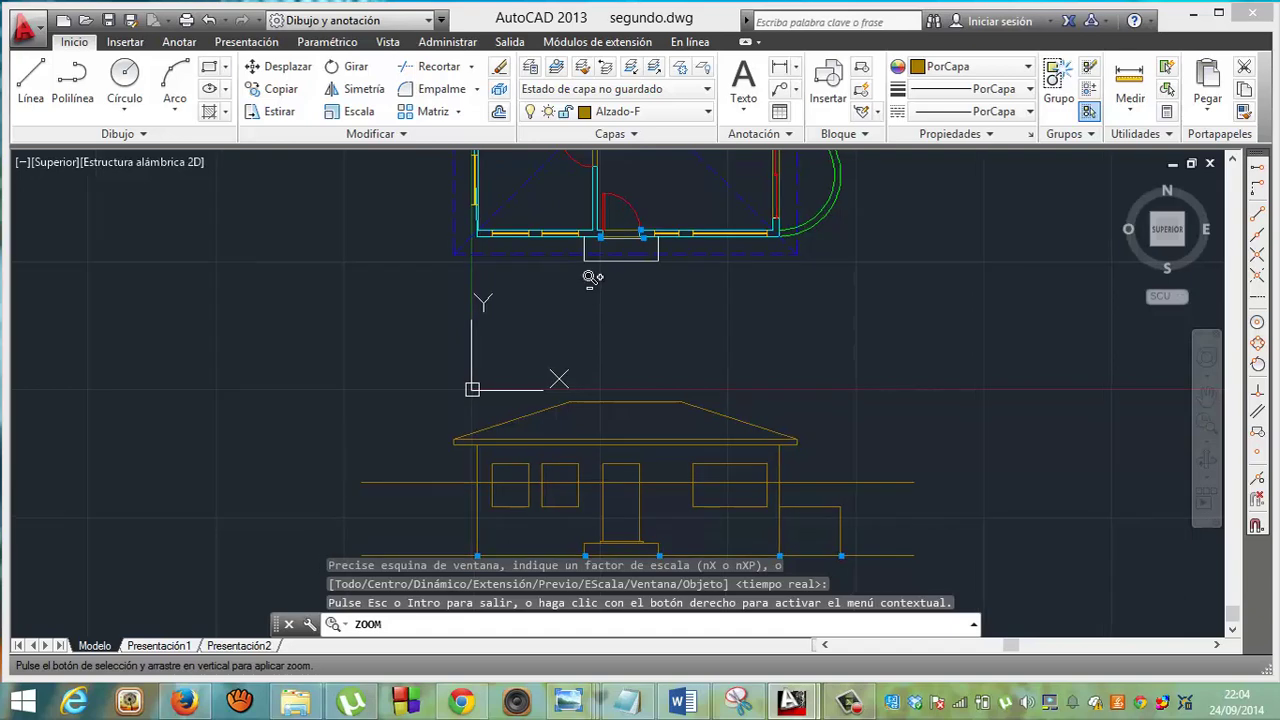
pyautogui.moveTo(592, 297)
pyautogui.mouseDown()
pyautogui.moveTo(598, 210)
pyautogui.moveTo(915, 196)
pyautogui.mouseUp()
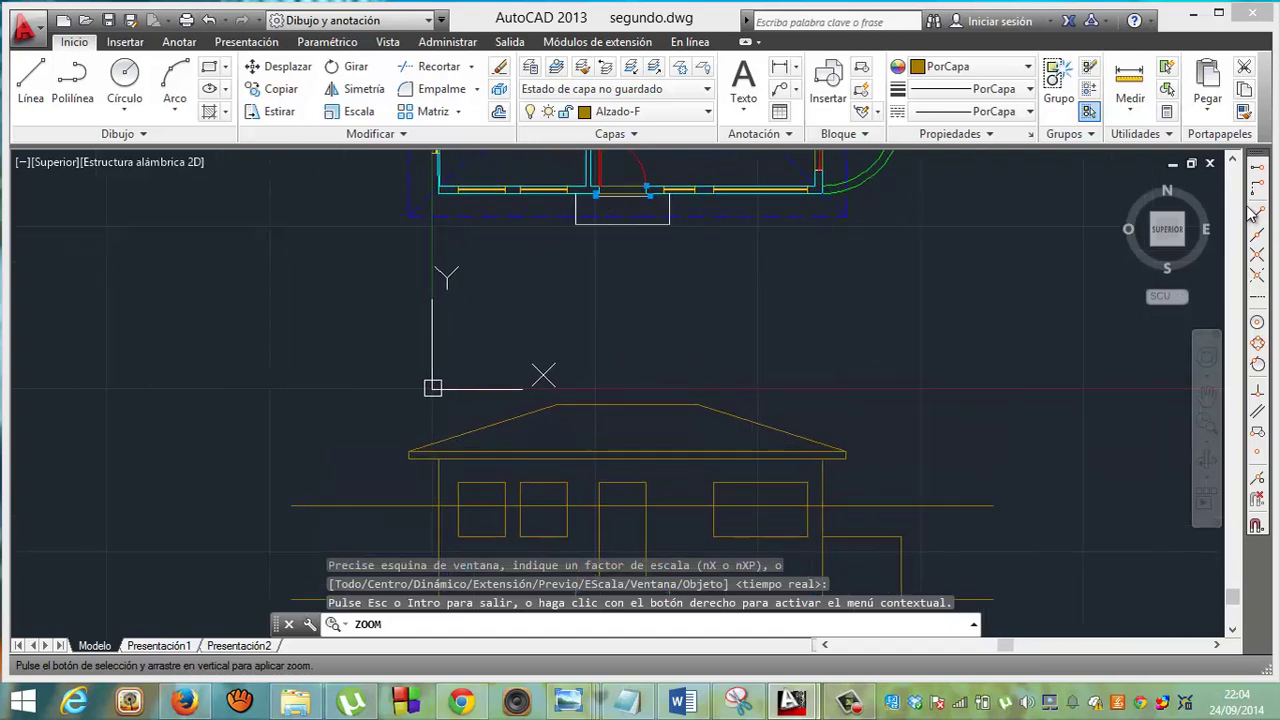
pyautogui.press('Escape')
# Draw a line from the door's midpoint down to the ground line, then undo it.
pyautogui.click(30, 80)
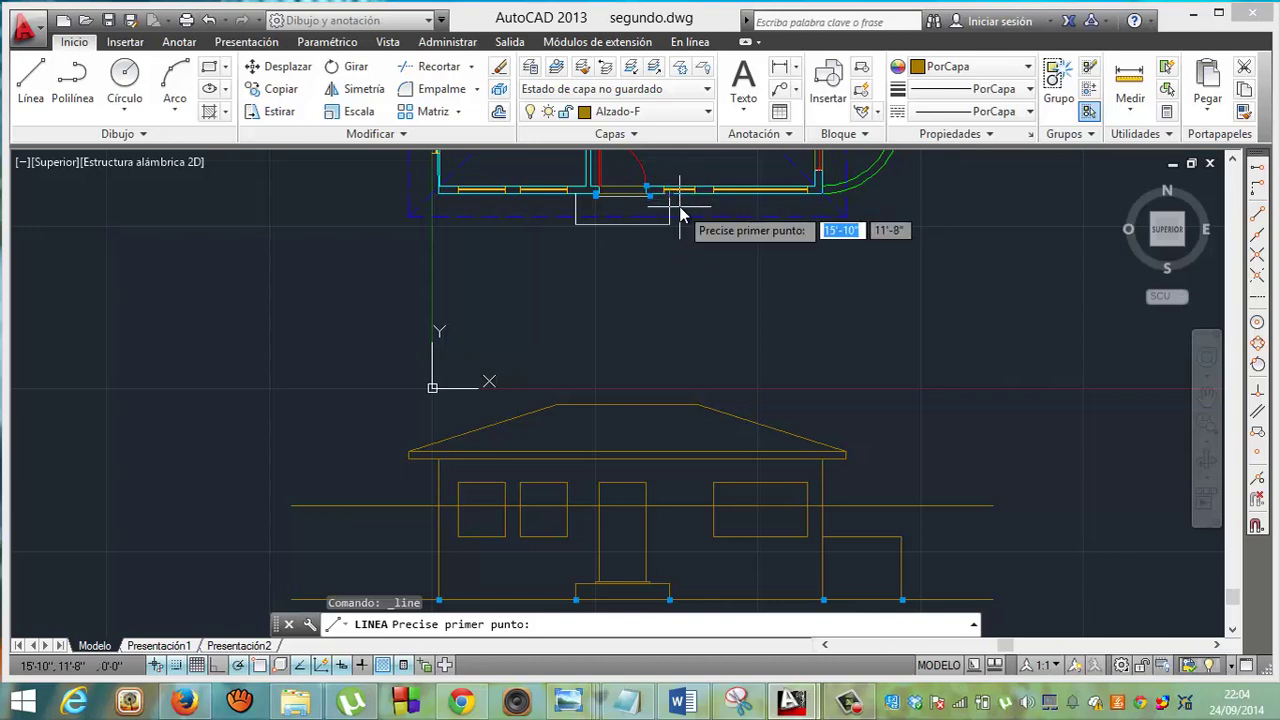
pyautogui.press('Escape')
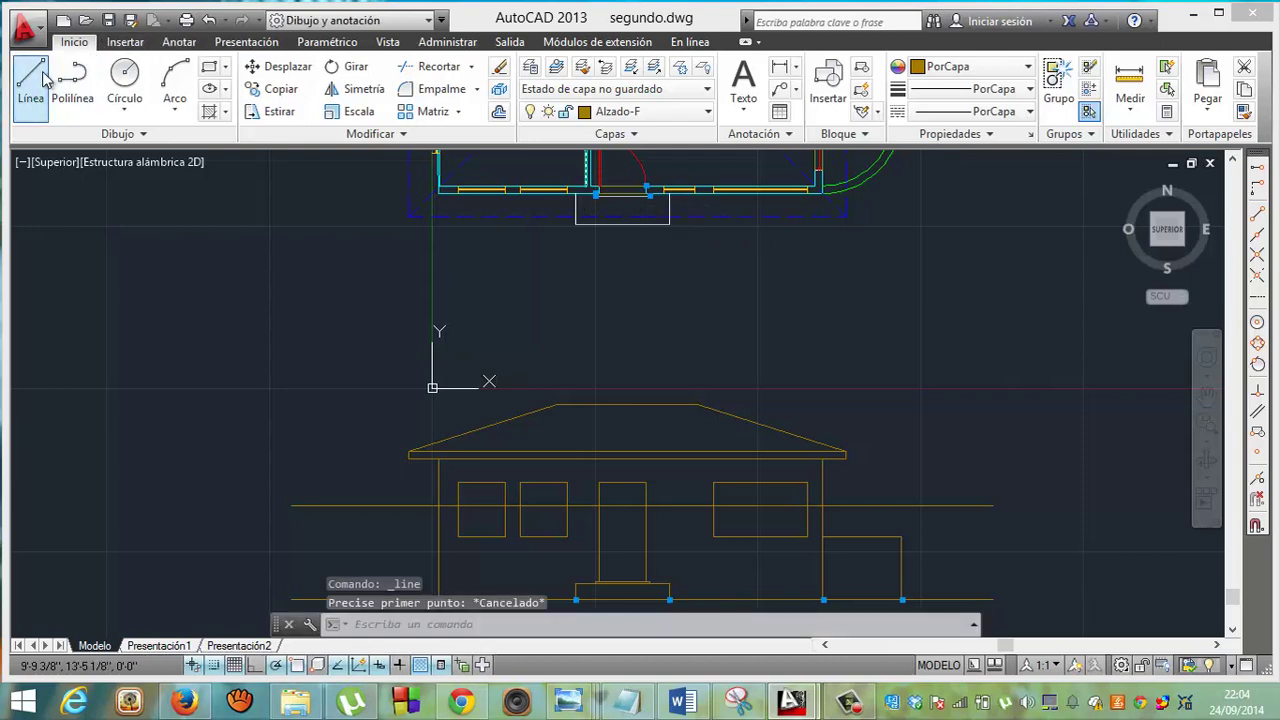
pyautogui.click(30, 78)
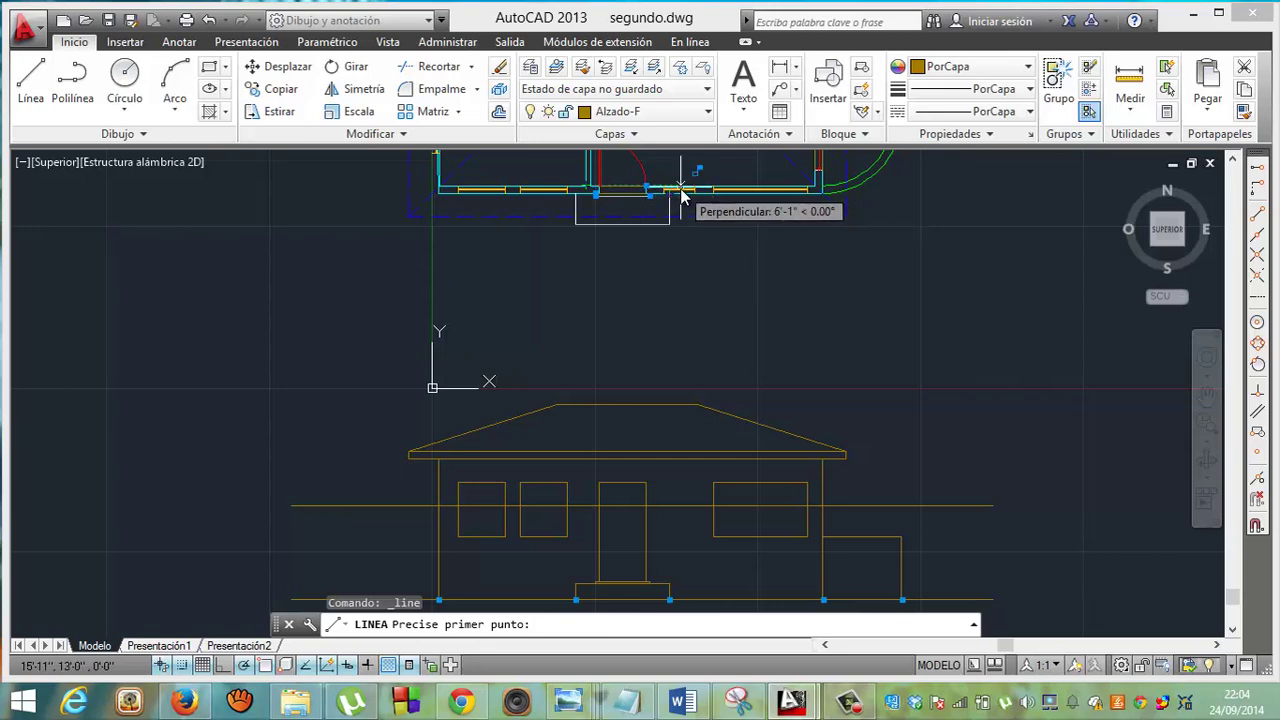
pyautogui.click(1259, 240)
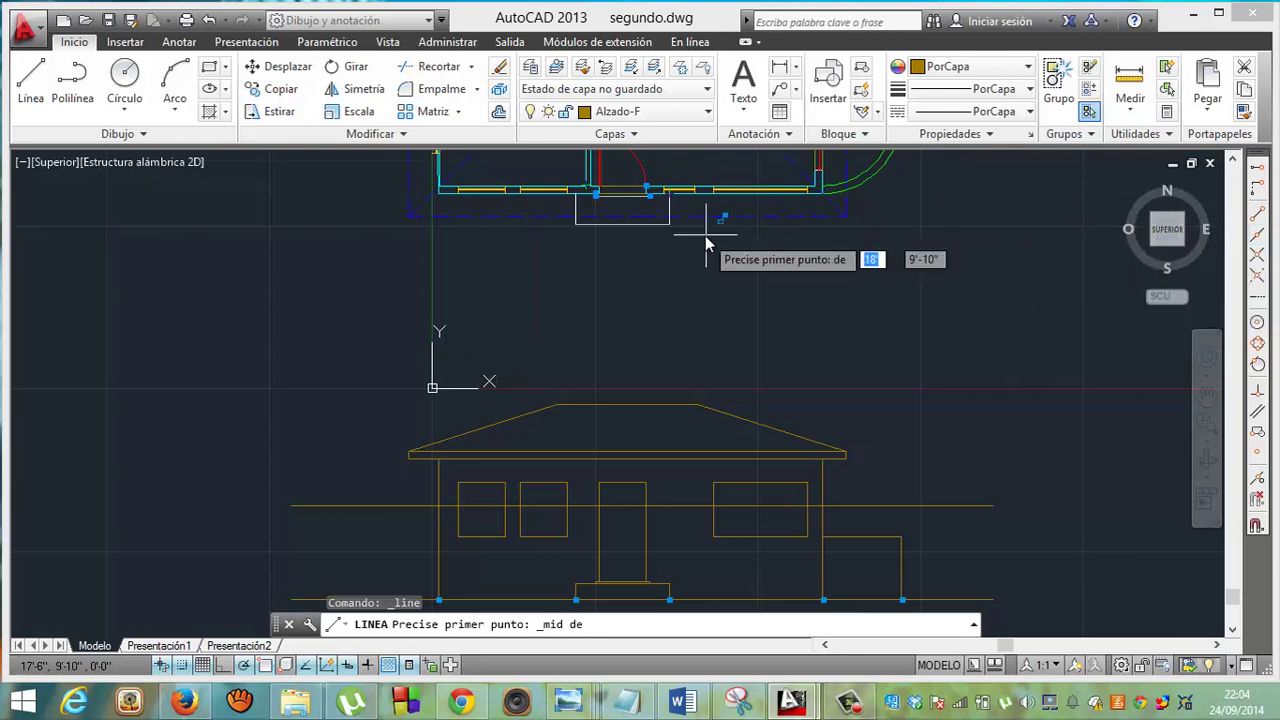
pyautogui.click(678, 203)
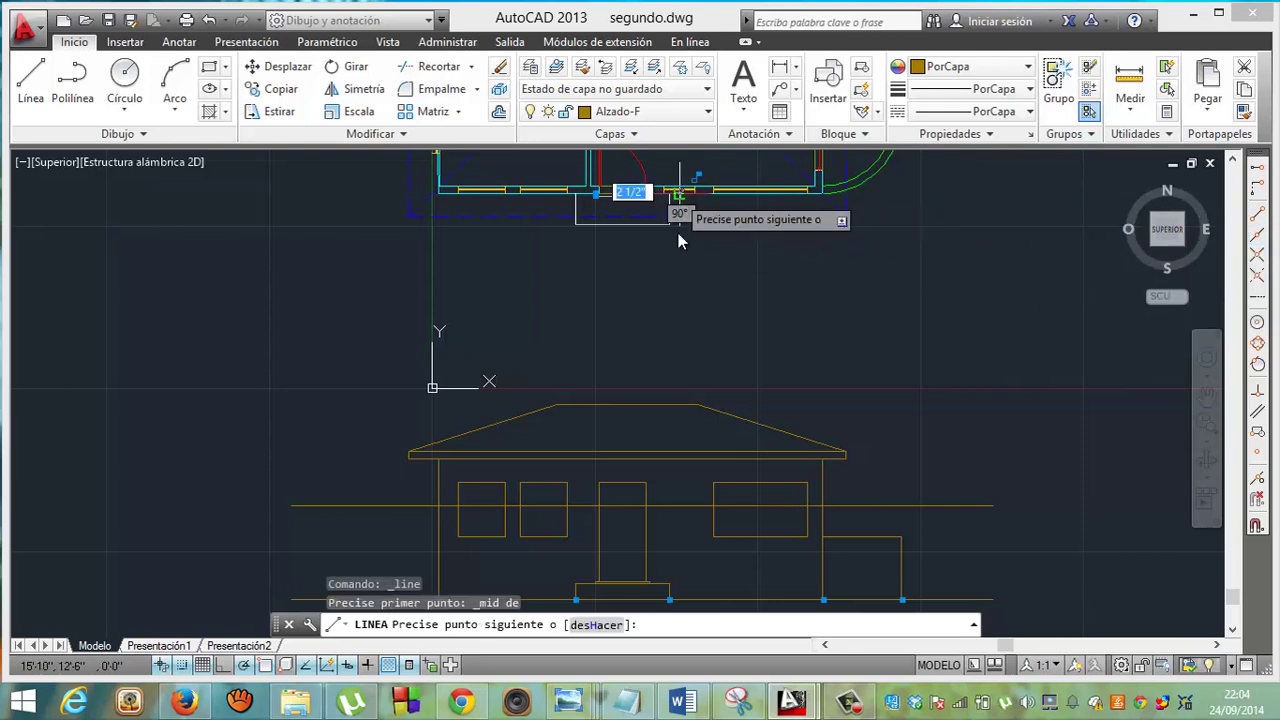
pyautogui.click(679, 598)
pyautogui.press('Return')
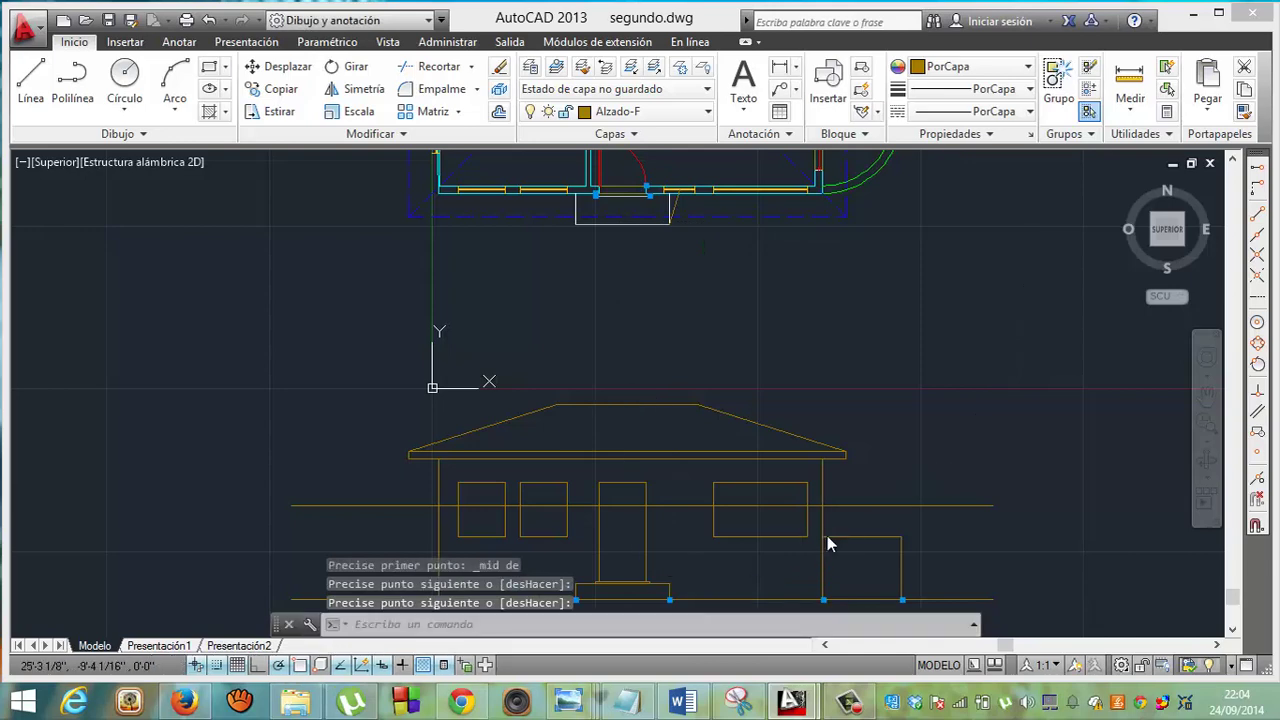
pyautogui.hotkey('ctrl', 'z')
# Redraw the vertical line from the front wall's midpoint down to the ground line.
pyautogui.click(30, 80)
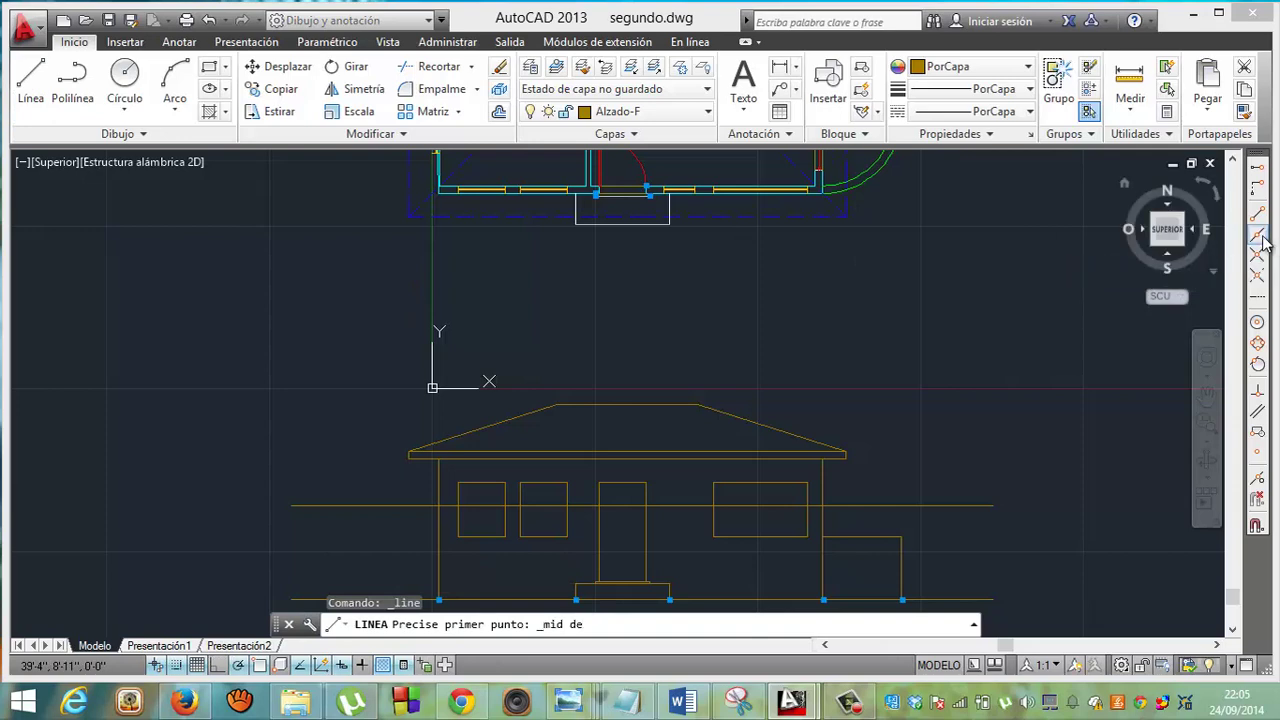
pyautogui.click(683, 195)
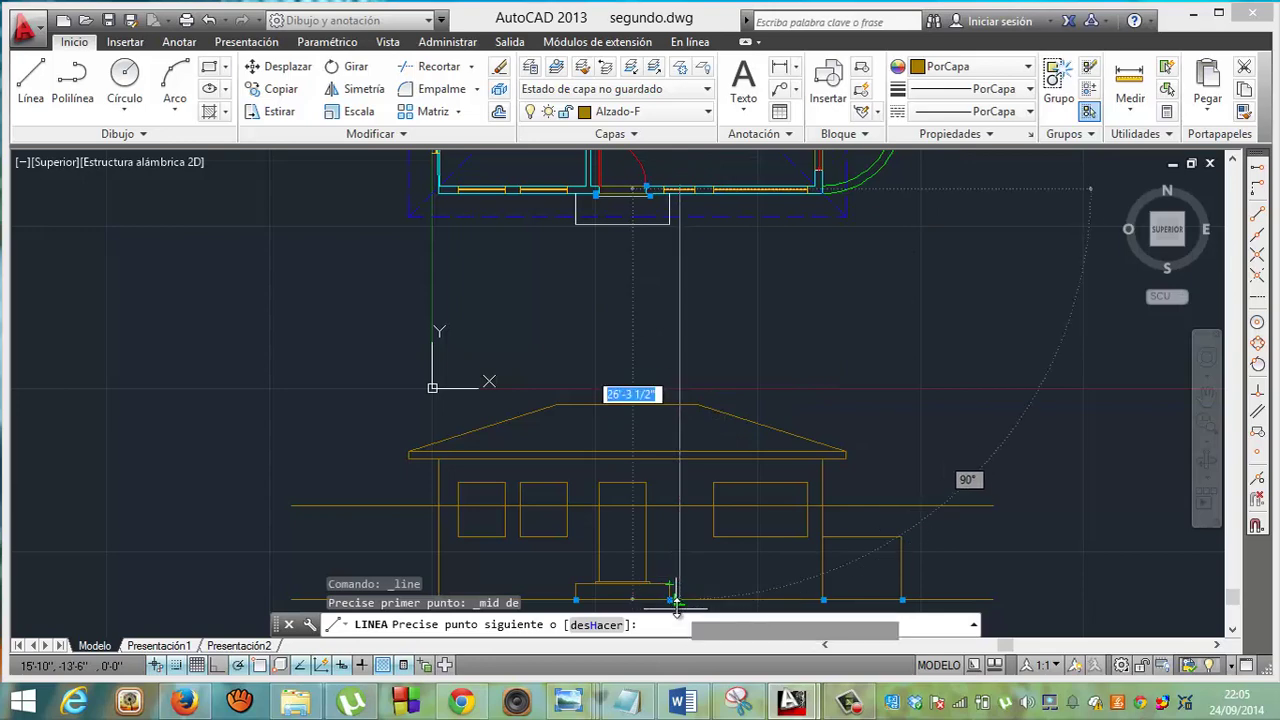
pyautogui.click(677, 602)
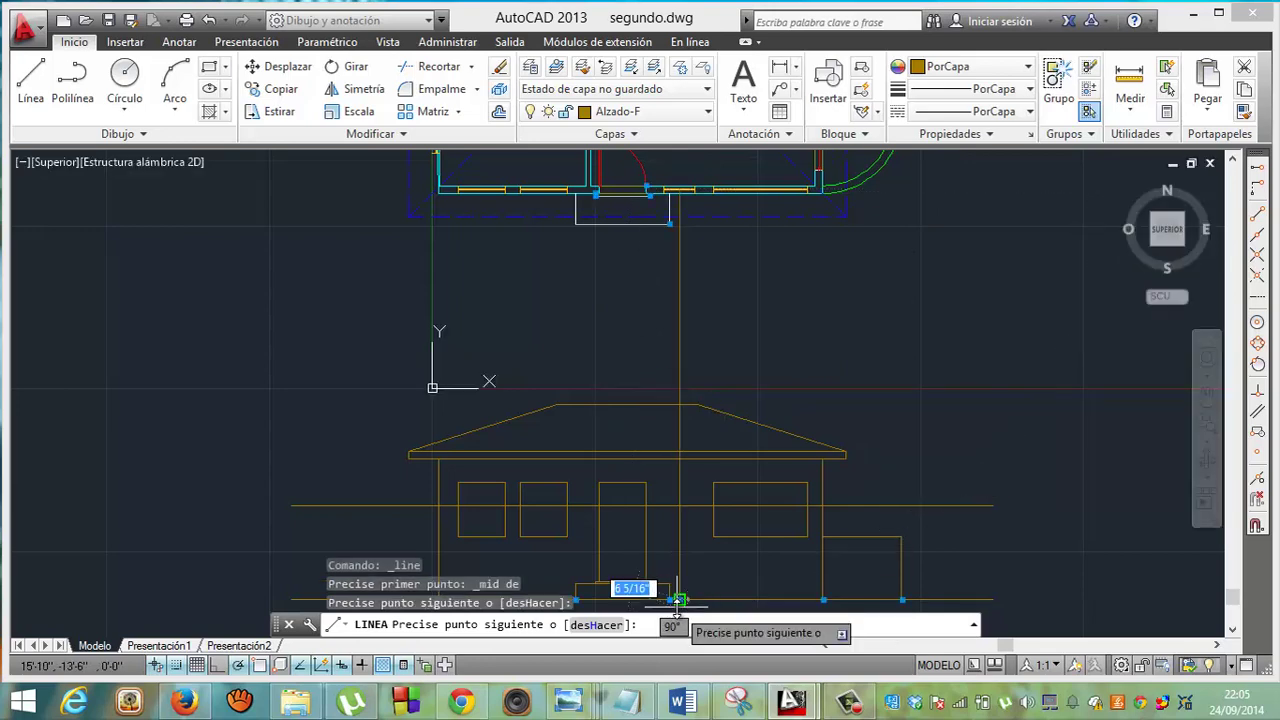
pyautogui.press('Escape')
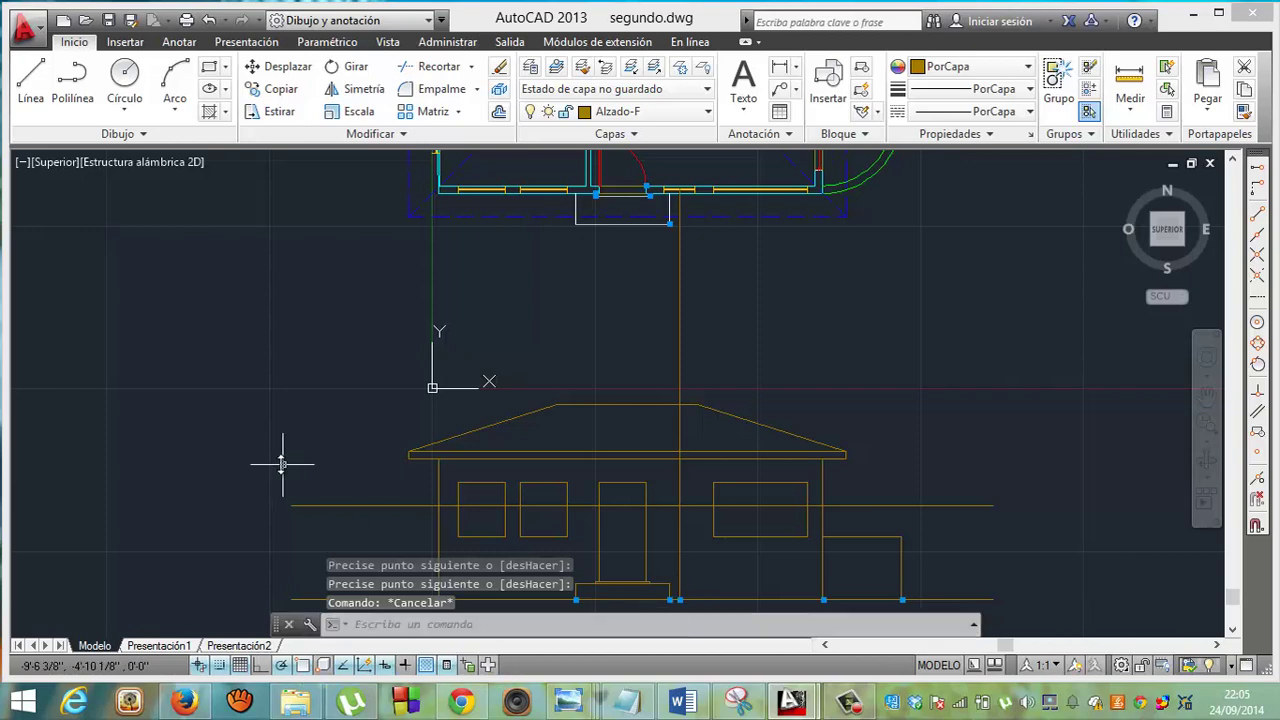
# Draw a Center, Radius circle of radius 12 at the projection line and 6' line crossing.
pyautogui.click(125, 86)
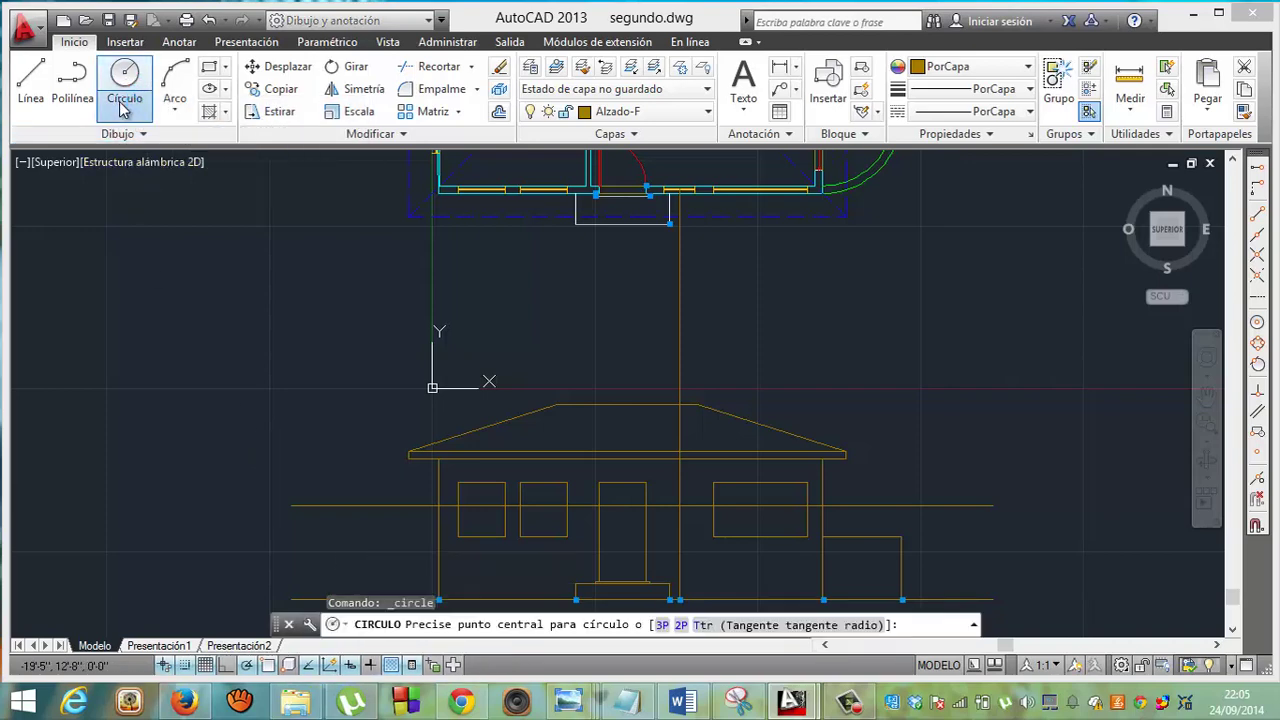
pyautogui.click(122, 106)
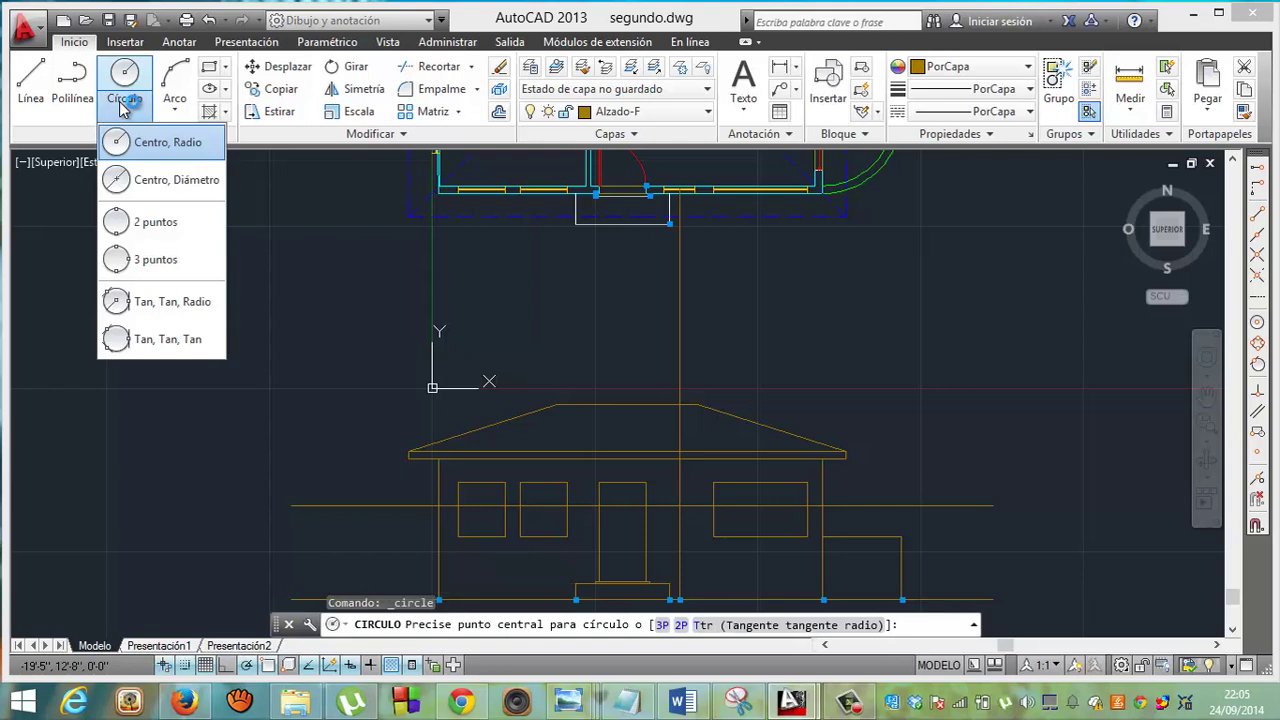
pyautogui.click(125, 141)
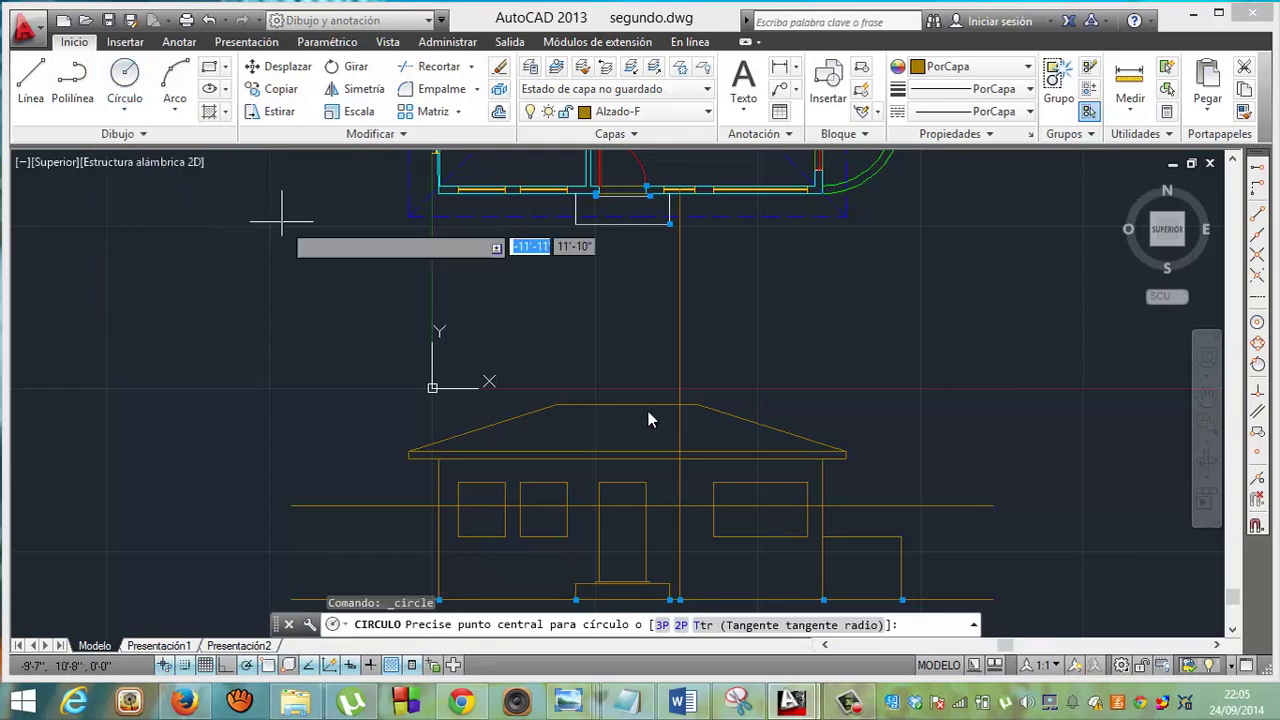
pyautogui.click(680, 505)
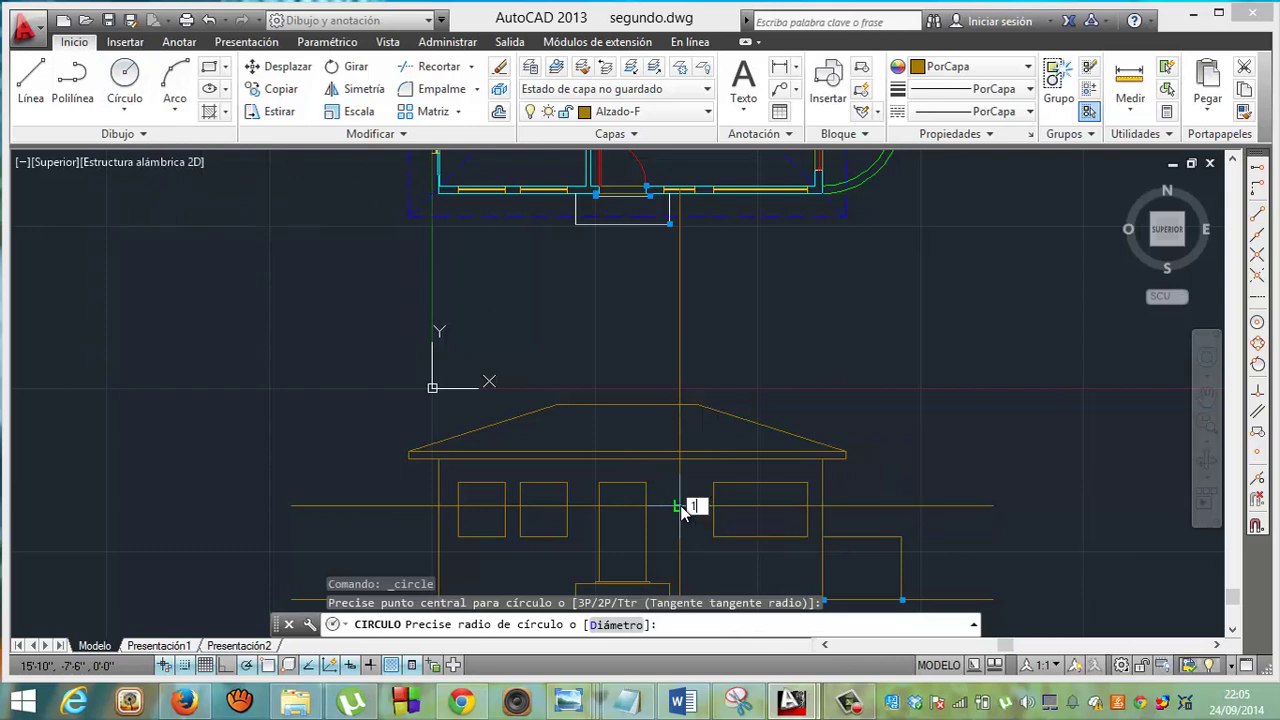
pyautogui.write('2')
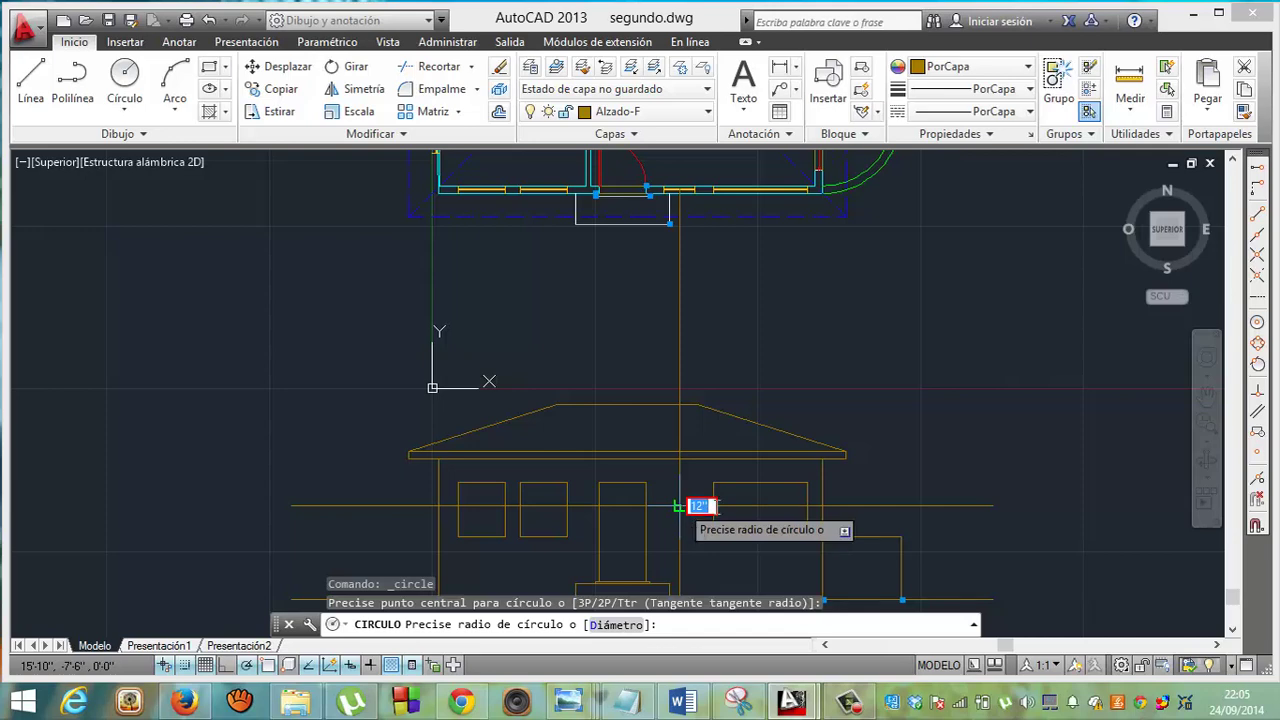
pyautogui.press('BackSpace')
pyautogui.write('2')
pyautogui.press('Return')
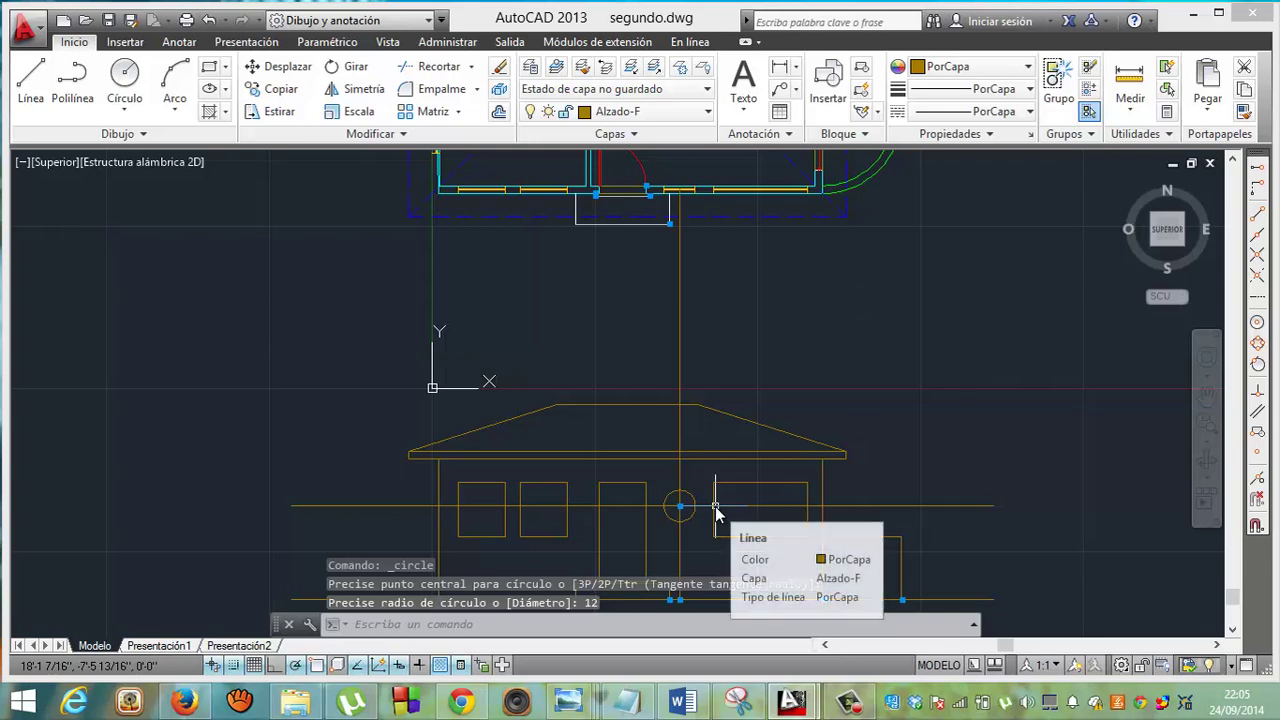
pyautogui.press('Escape')
pyautogui.press('Escape')
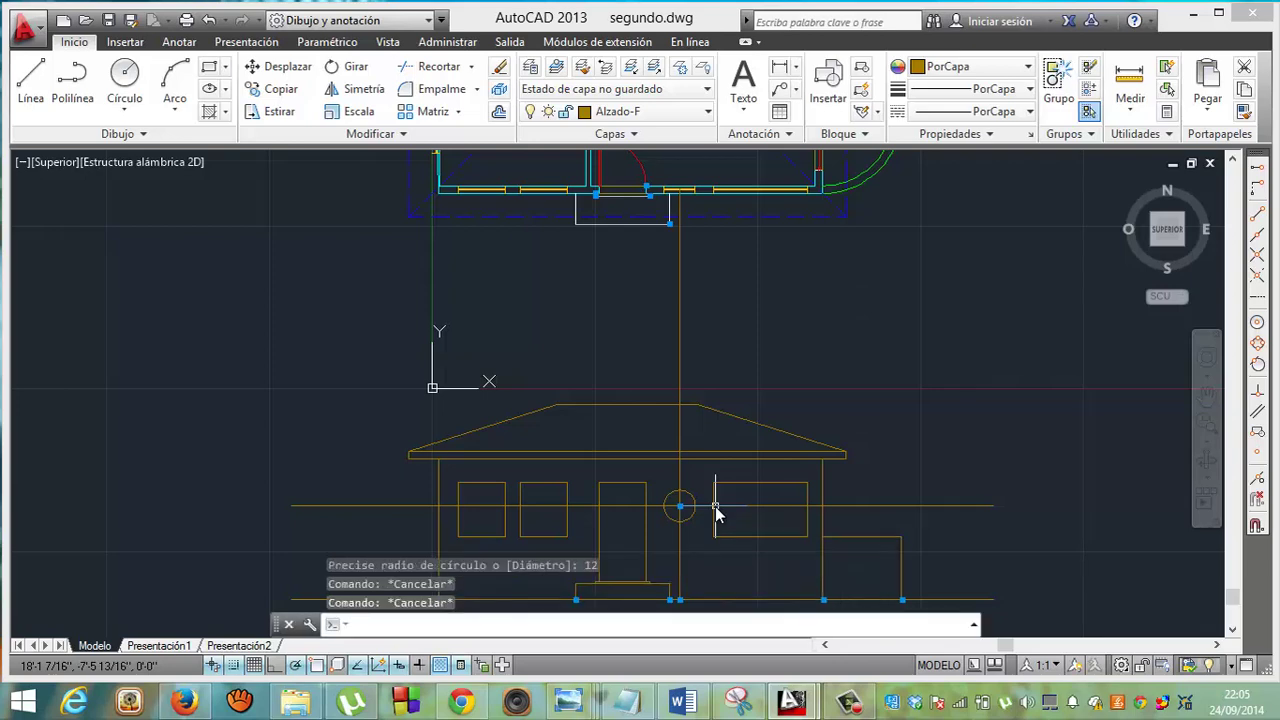
# Using the circle as cutting edge, trim the vertical and horizontal lines outside it.
pyautogui.click(452, 68)
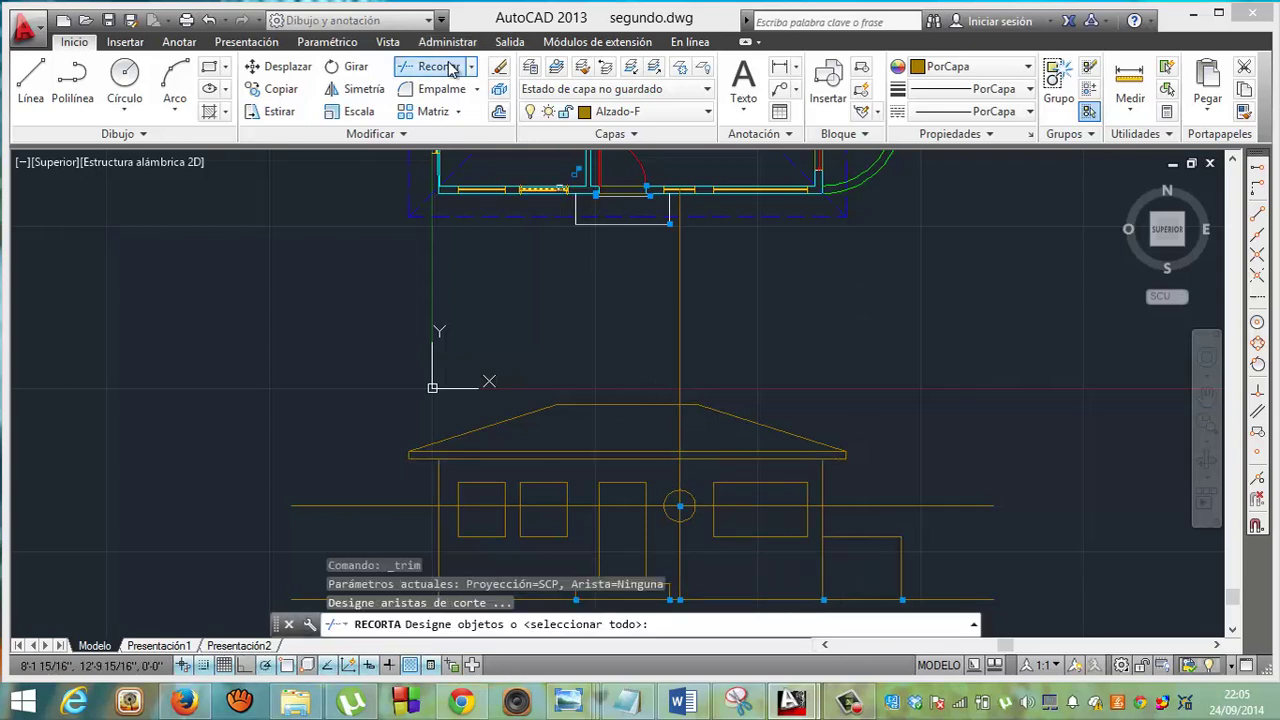
pyautogui.click(690, 497)
pyautogui.press('Return')
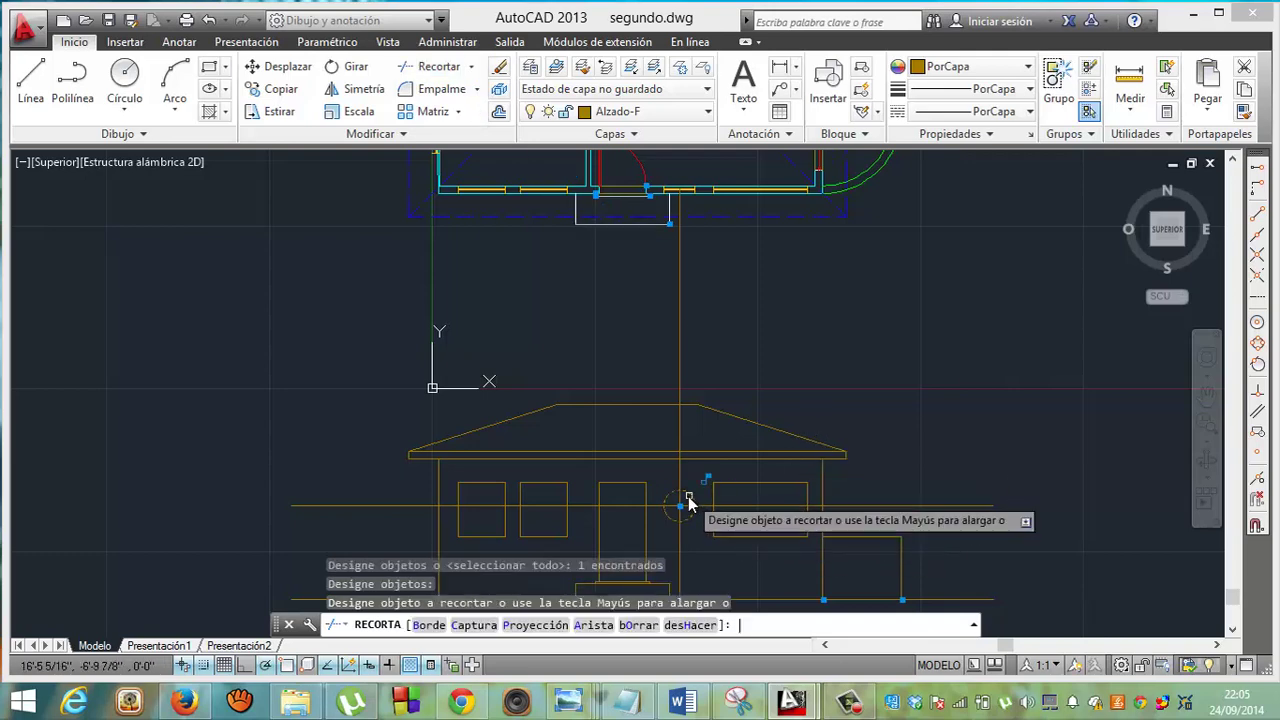
pyautogui.click(677, 487)
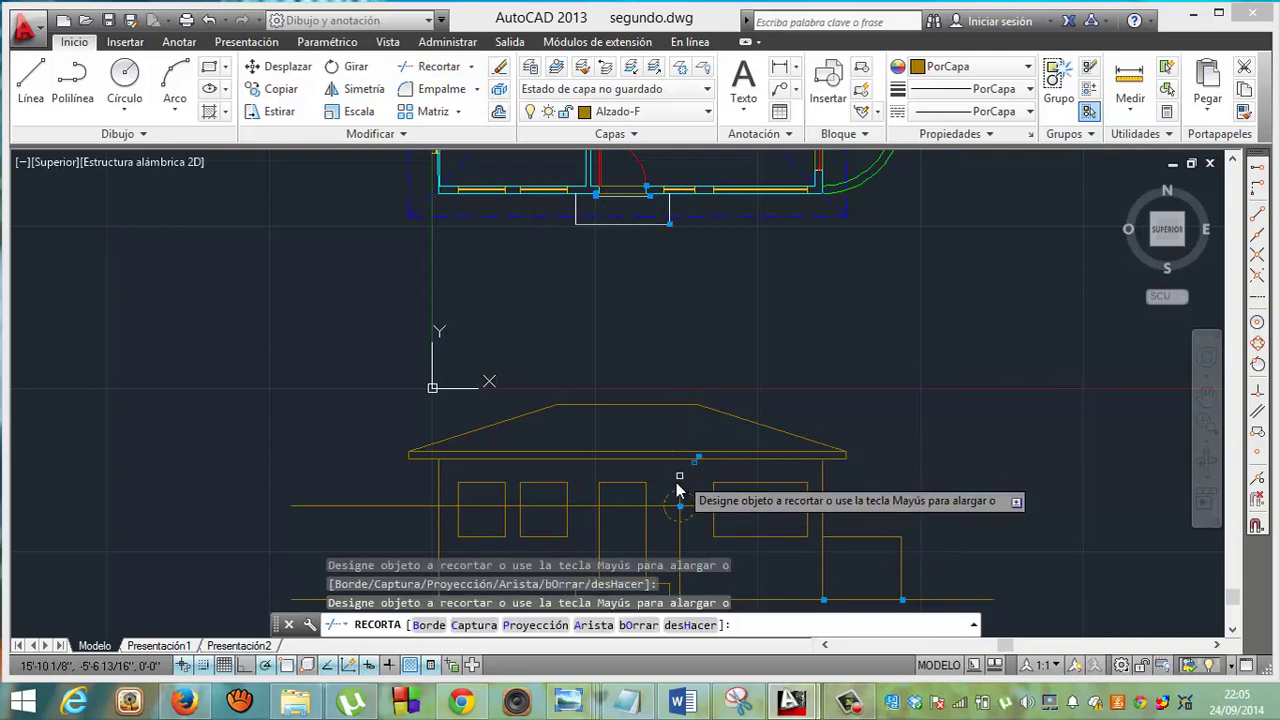
pyautogui.click(654, 504)
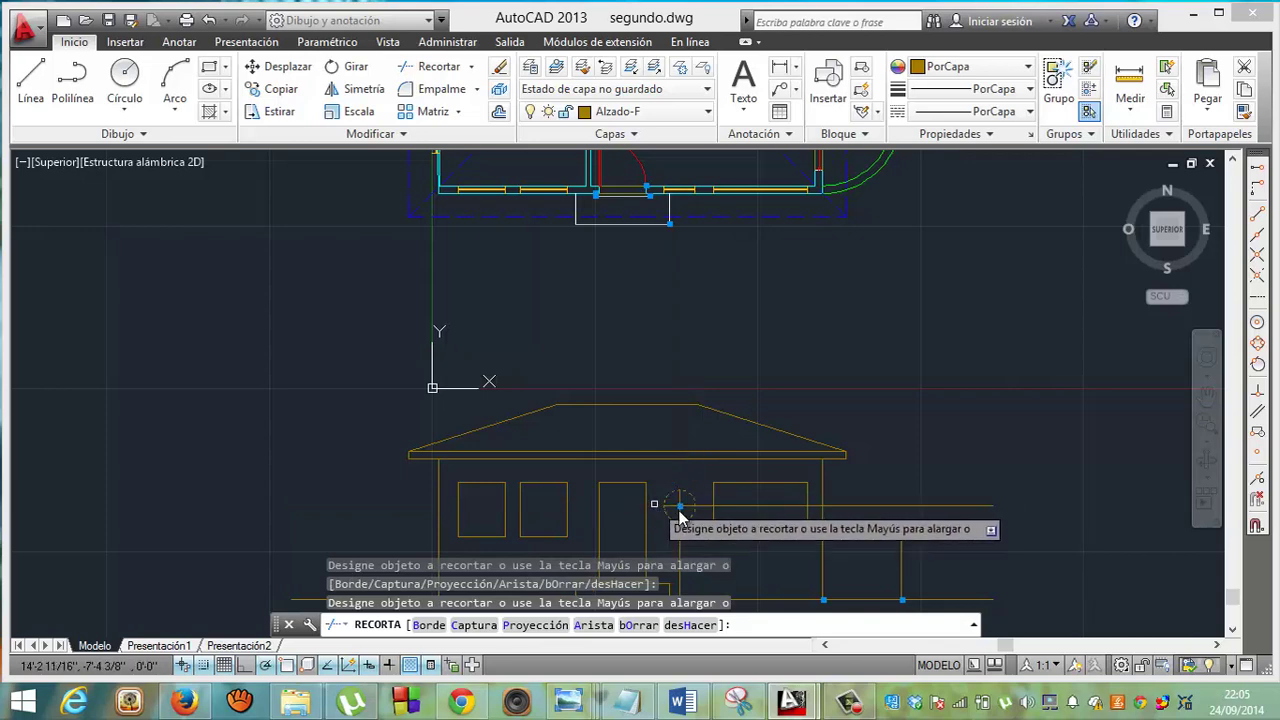
pyautogui.click(725, 505)
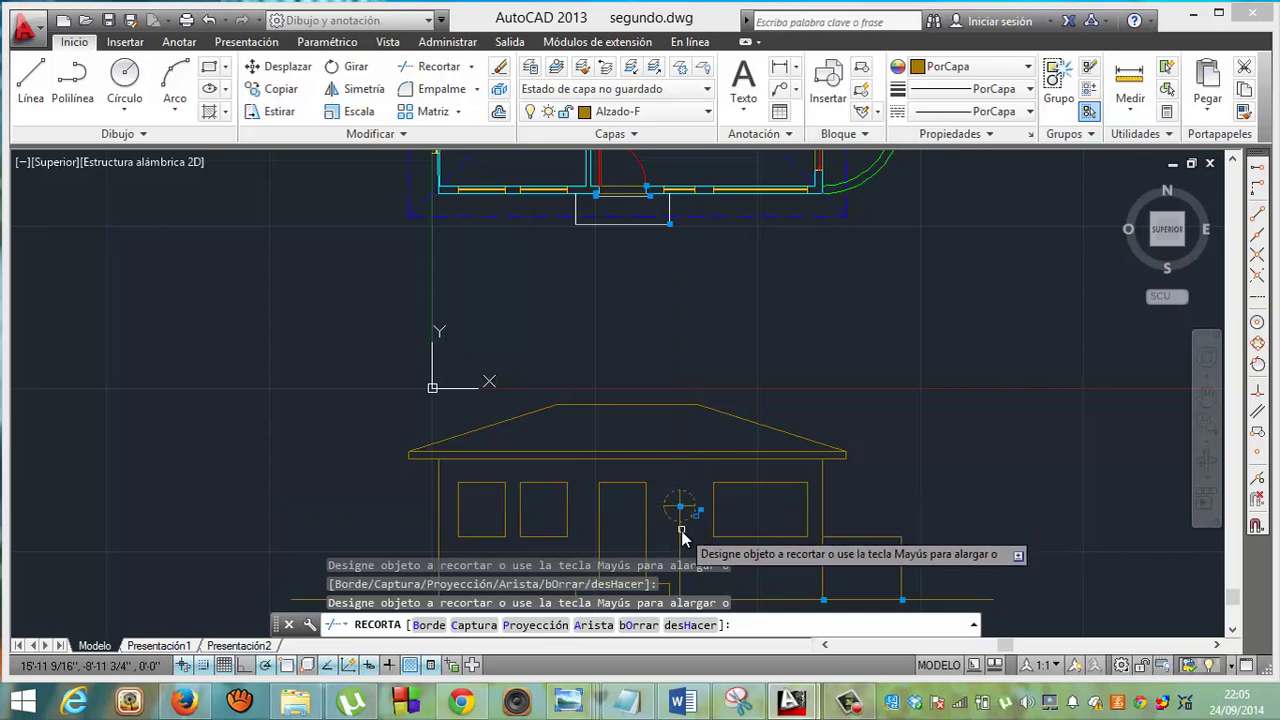
pyautogui.click(681, 530)
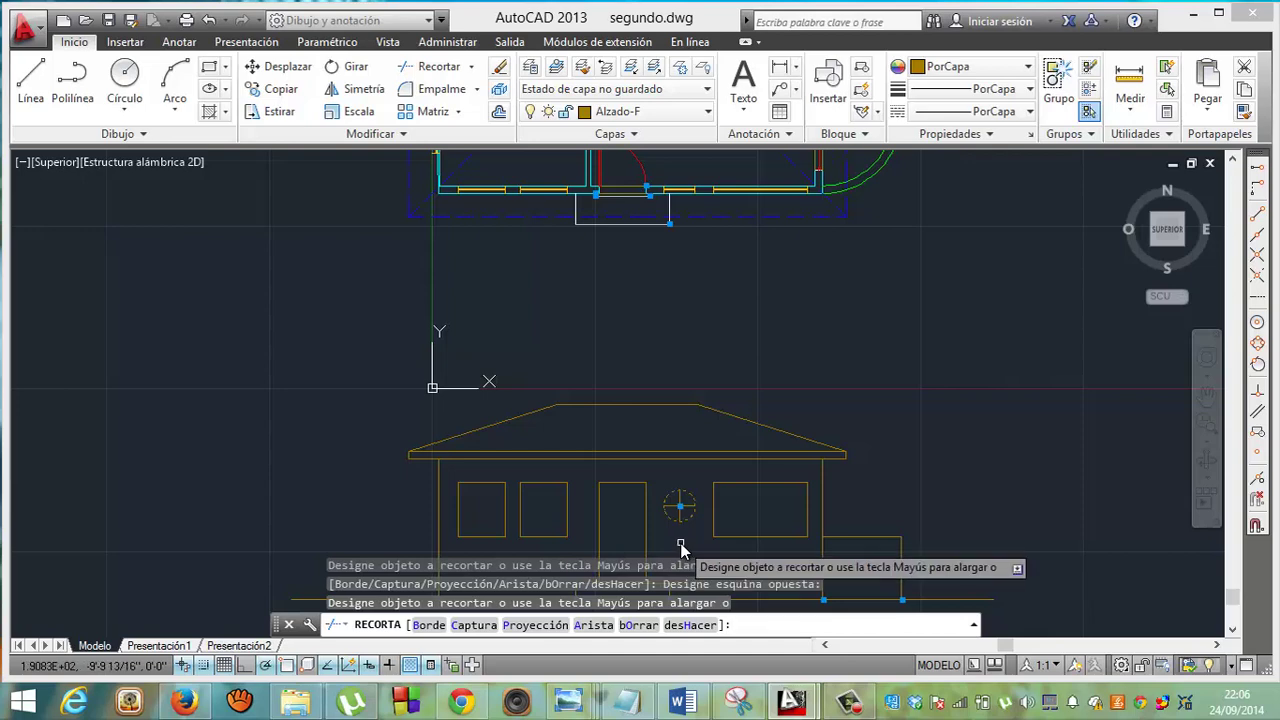
pyautogui.press('Escape')
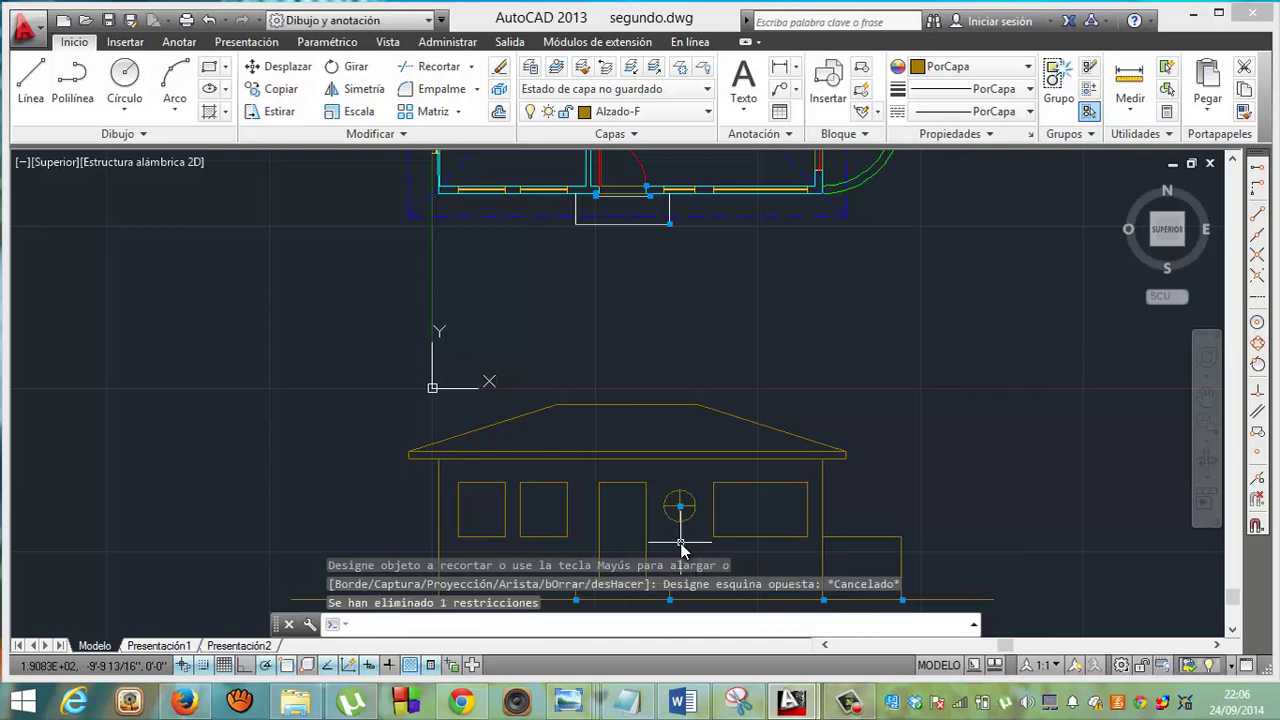
pyautogui.click(1234, 630)
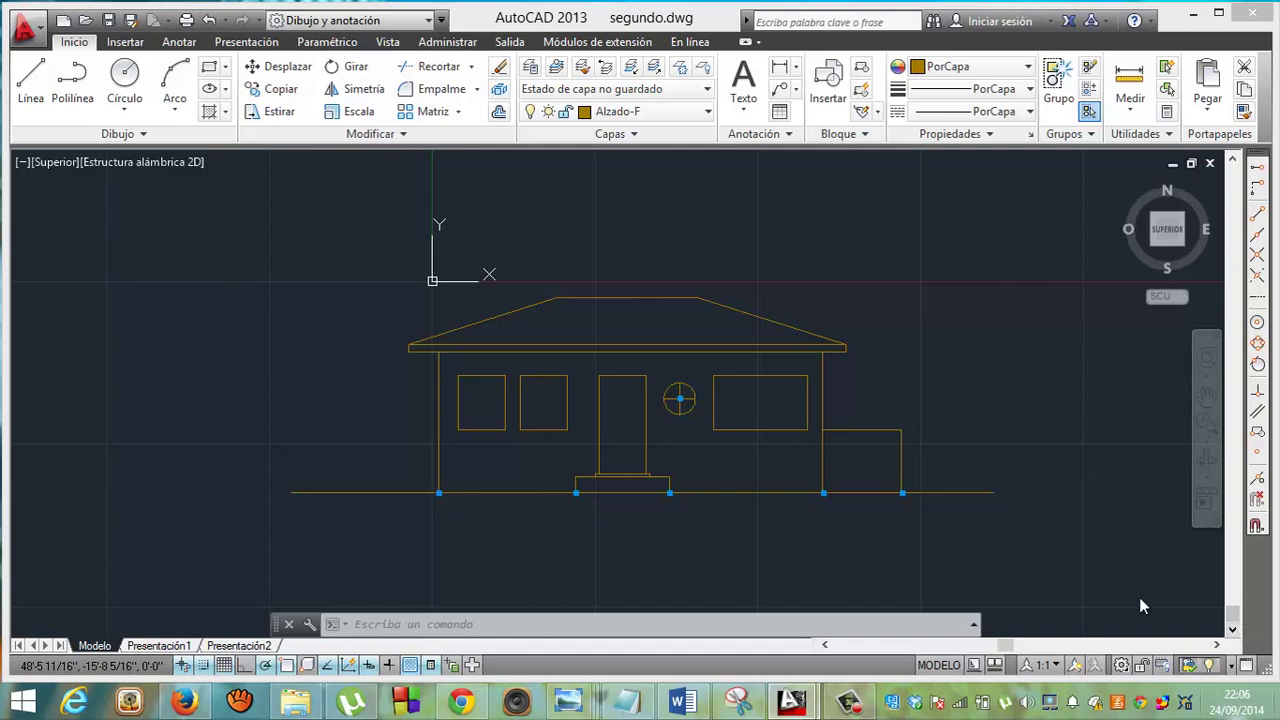
pyautogui.click(855, 700)
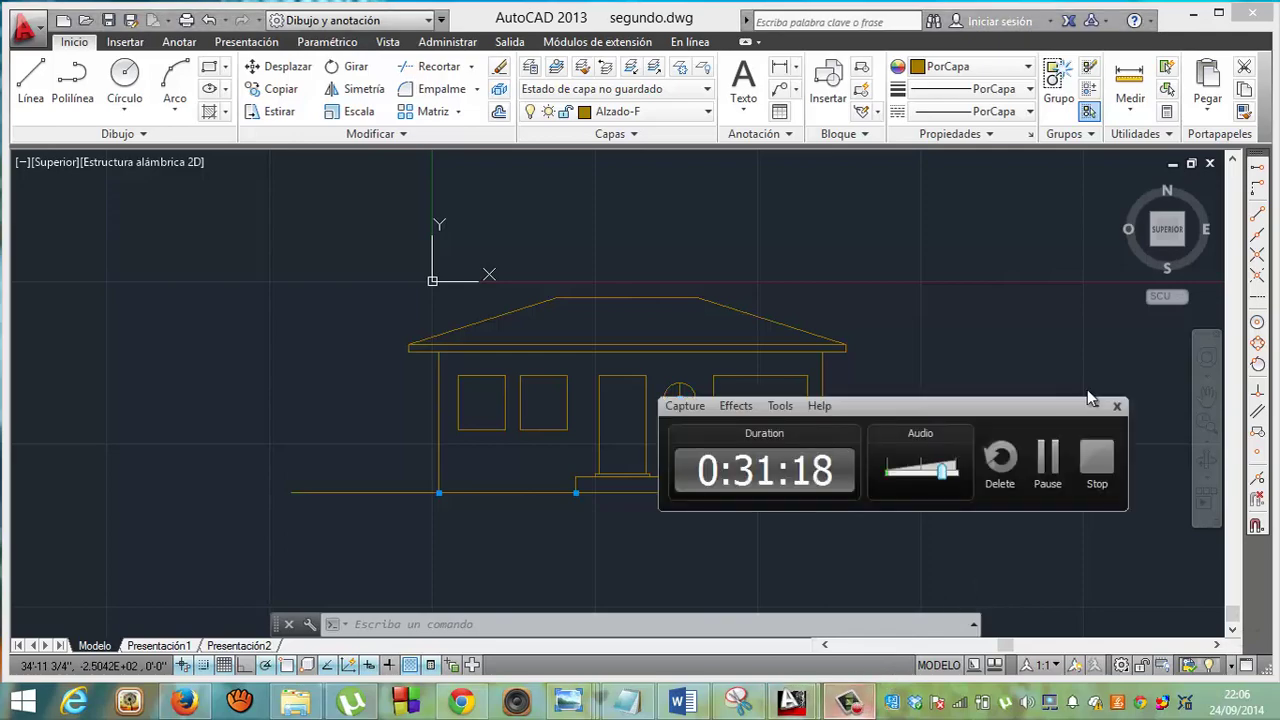